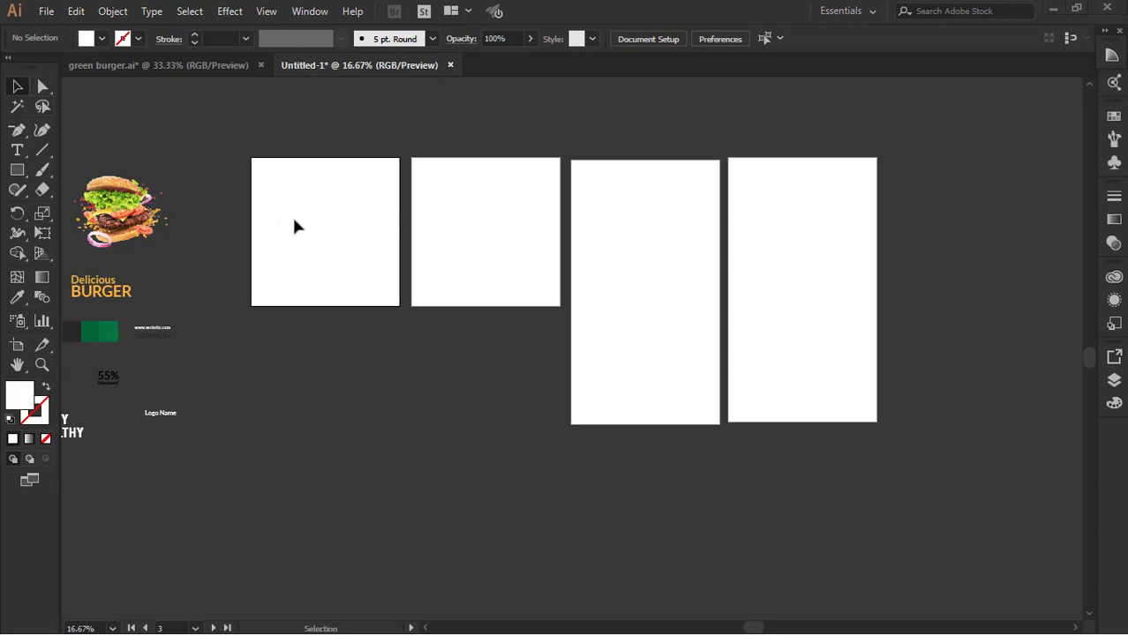
Draw a borderless rectangle covering all of Artboard 3, filled with the dark green from the middle colour swatch
click(16, 345)
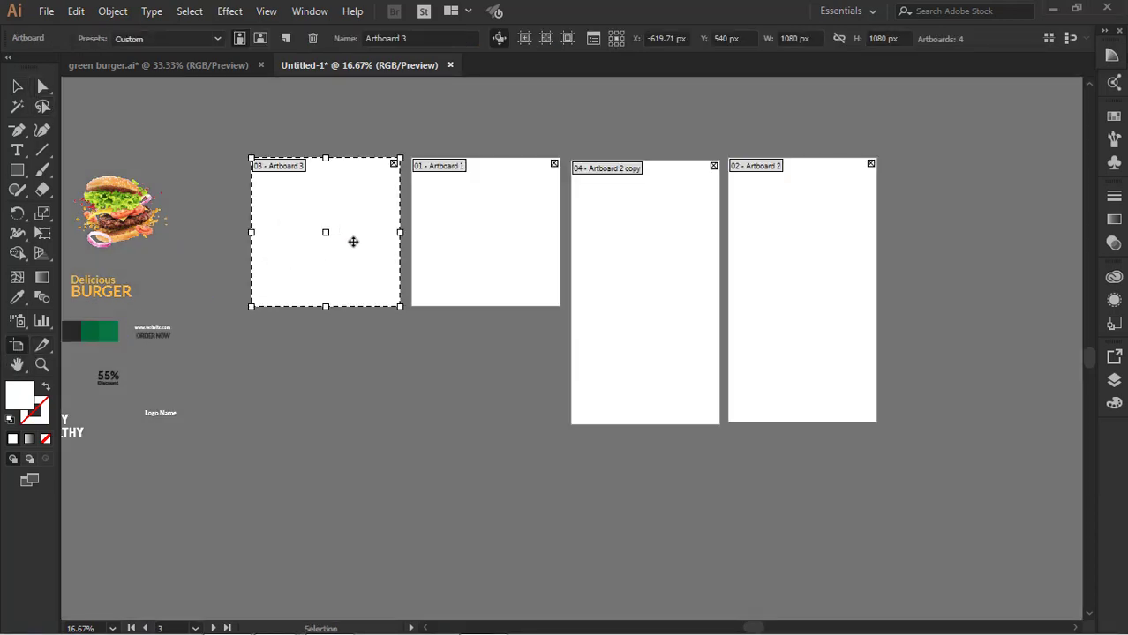
key(ctrl+0)
key(ctrl+minus)
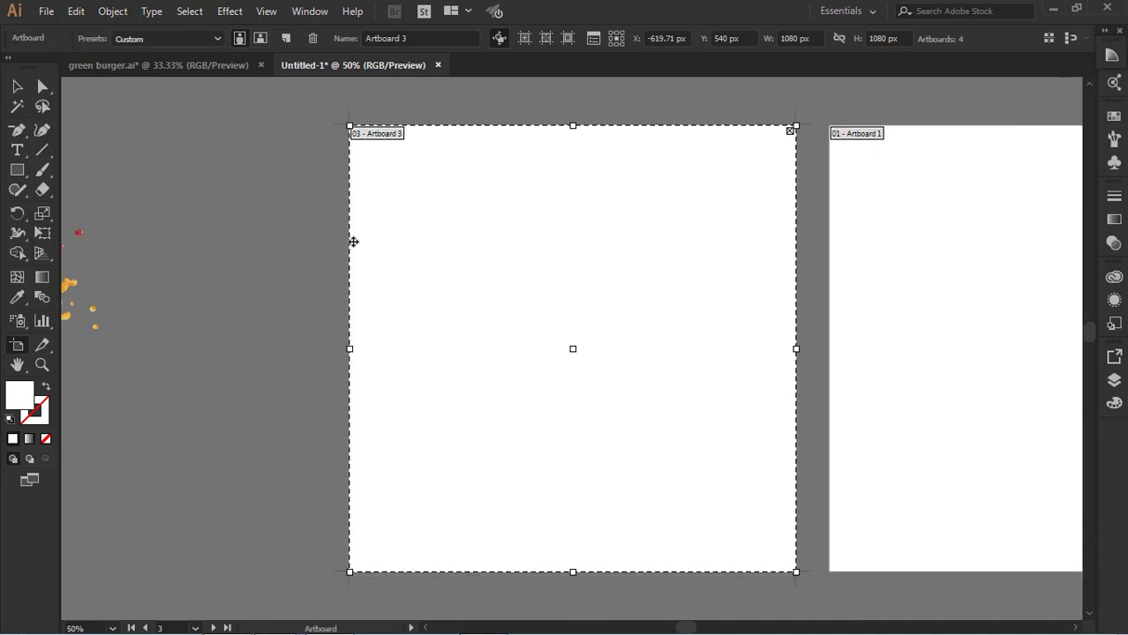
click(17, 86)
scroll(406, 226, left, 5)
scroll(353, 229, down, 3)
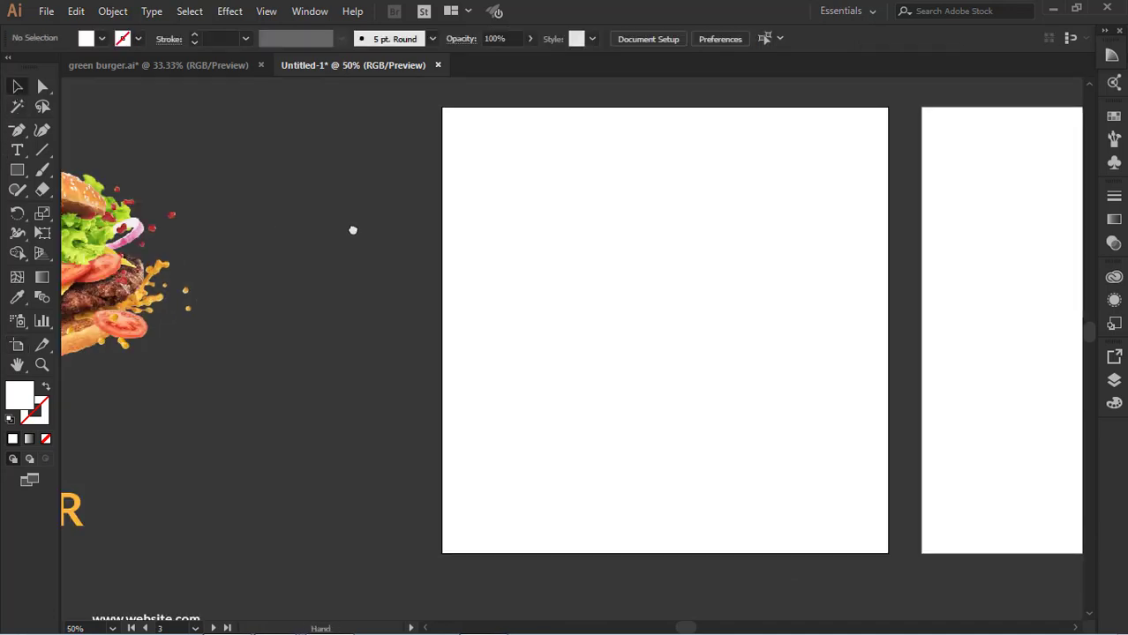
click(121, 543)
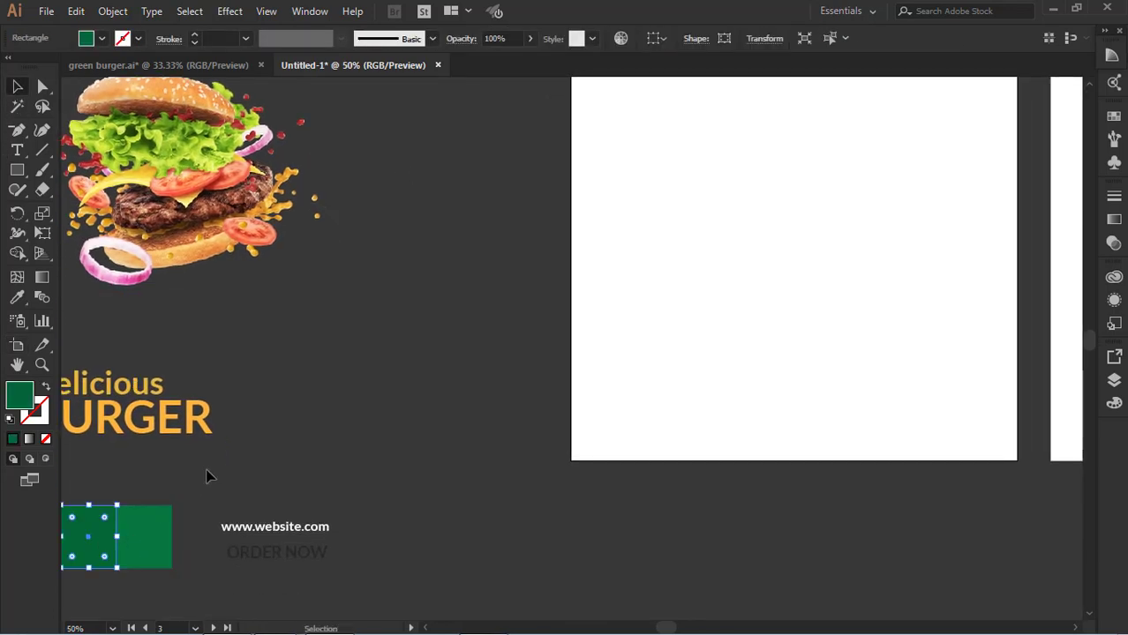
click(699, 328)
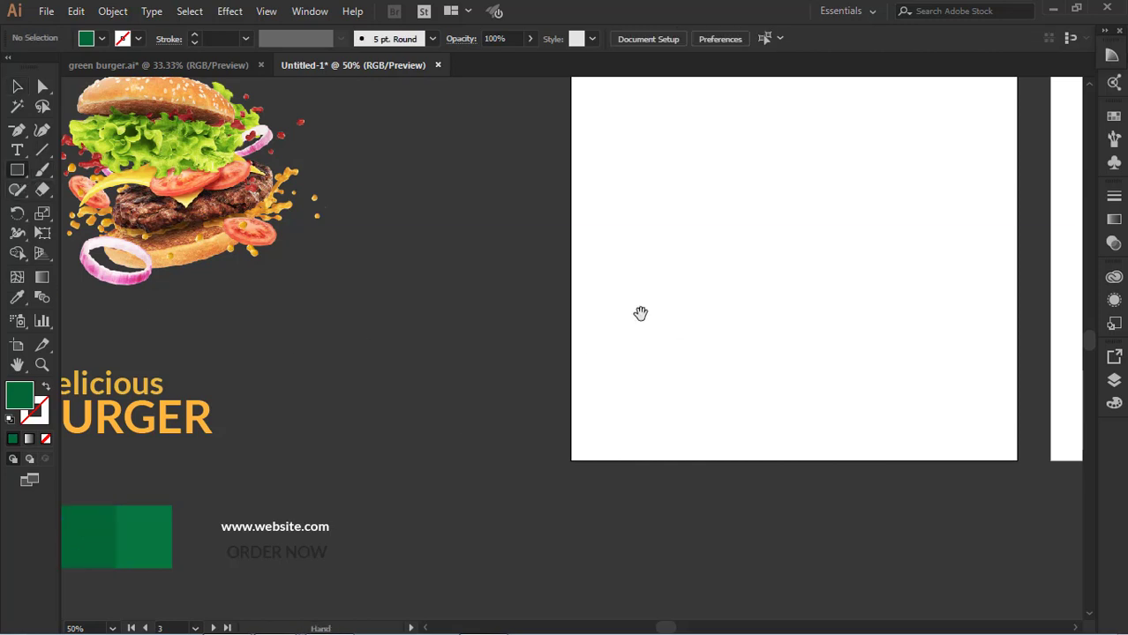
drag(641, 314, 465, 391)
drag(362, 156, 807, 603)
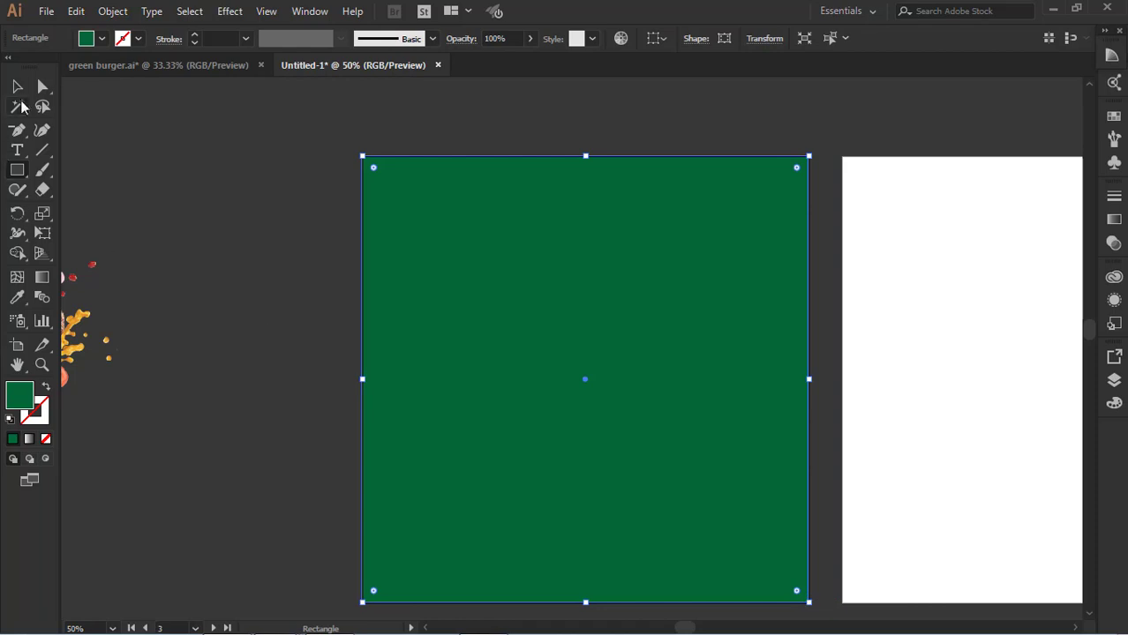
Examine the hex colour code of the background rectangle's green fill
drag(180, 278, 365, 205)
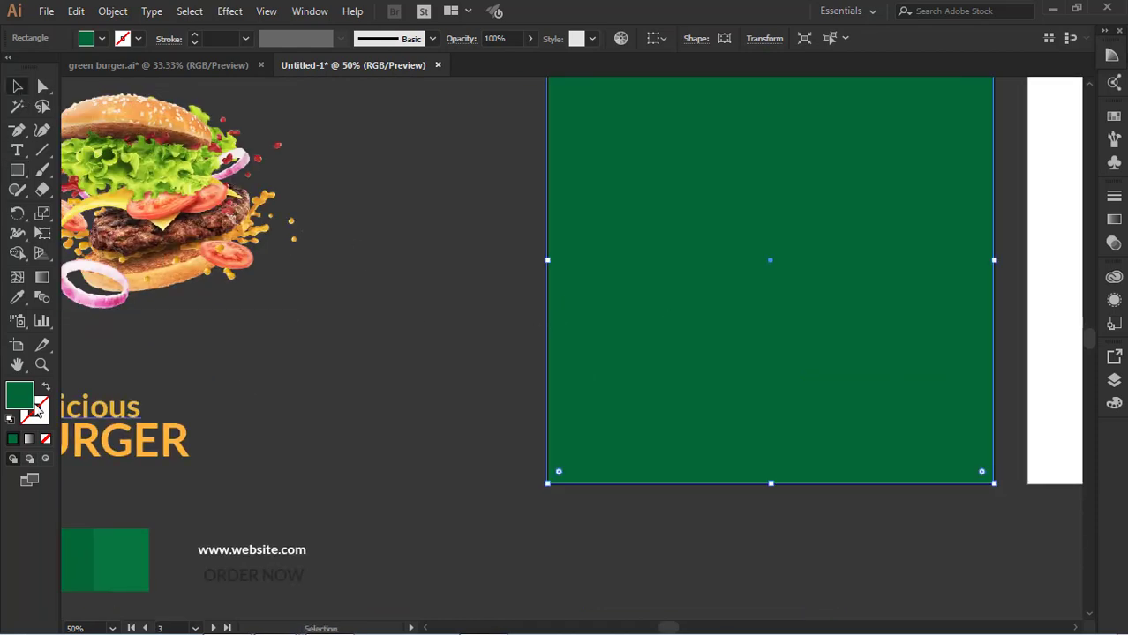
double_click(27, 403)
drag(965, 454, 909, 457)
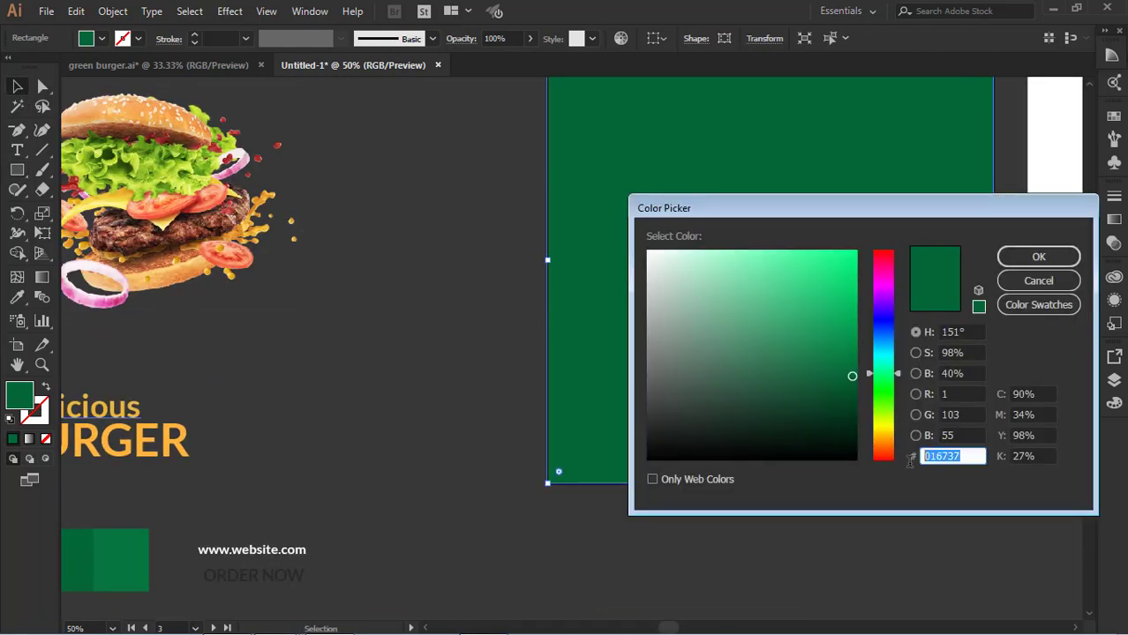
click(1039, 257)
click(421, 417)
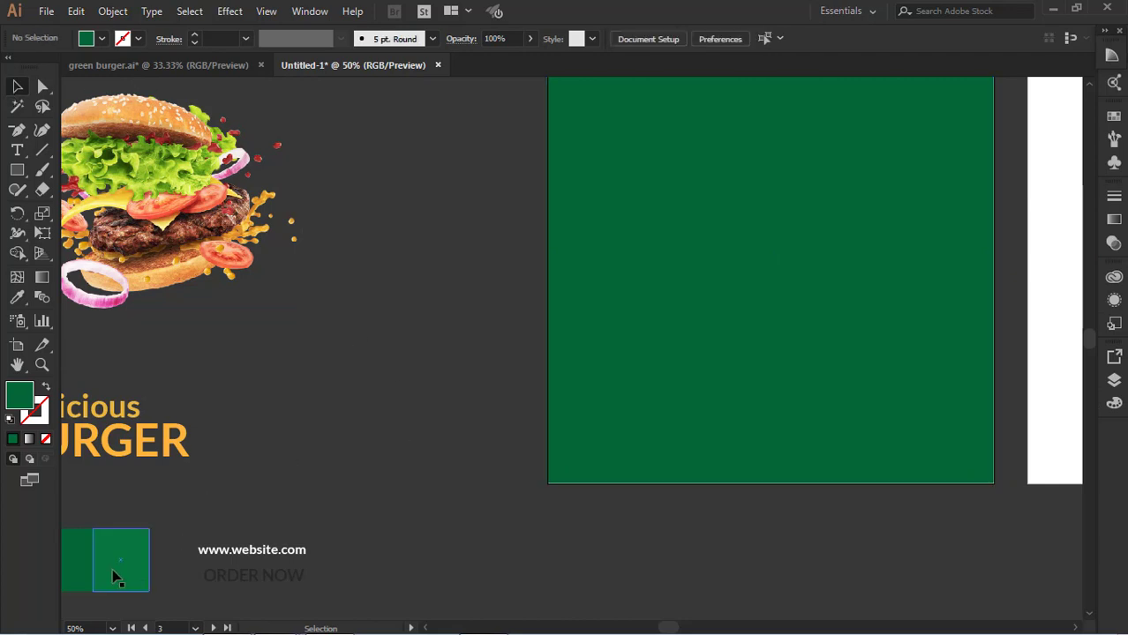
Move the three colour swatches (dark grey, dark green, lighter green) up beside the green artboard
drag(255, 465, 350, 442)
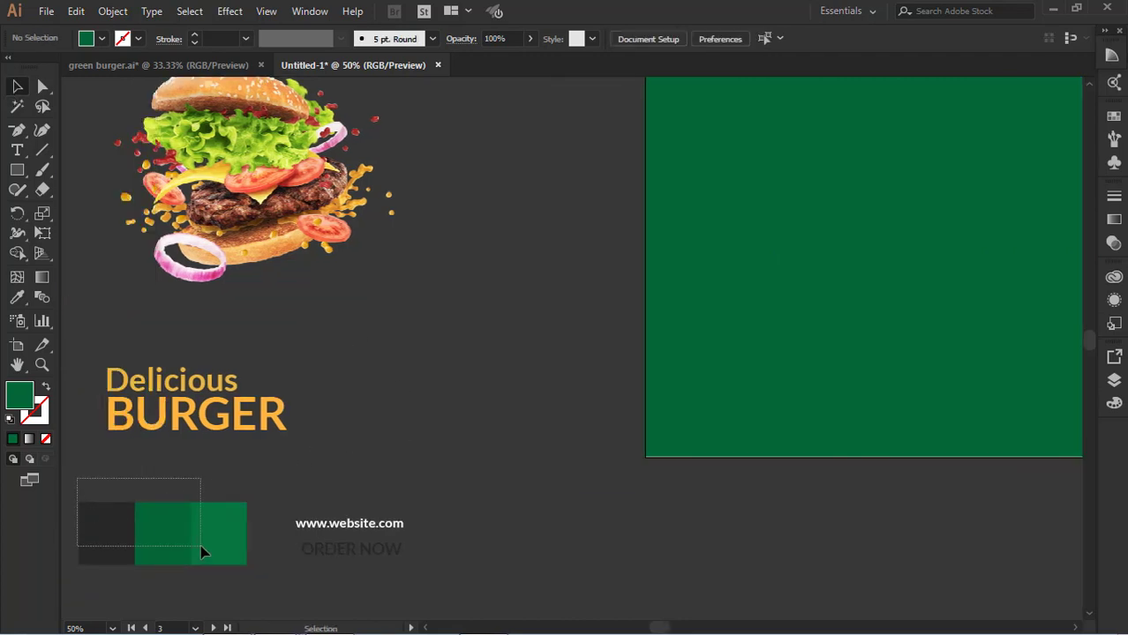
drag(200, 551, 203, 549)
drag(204, 543, 519, 297)
drag(700, 298, 247, 262)
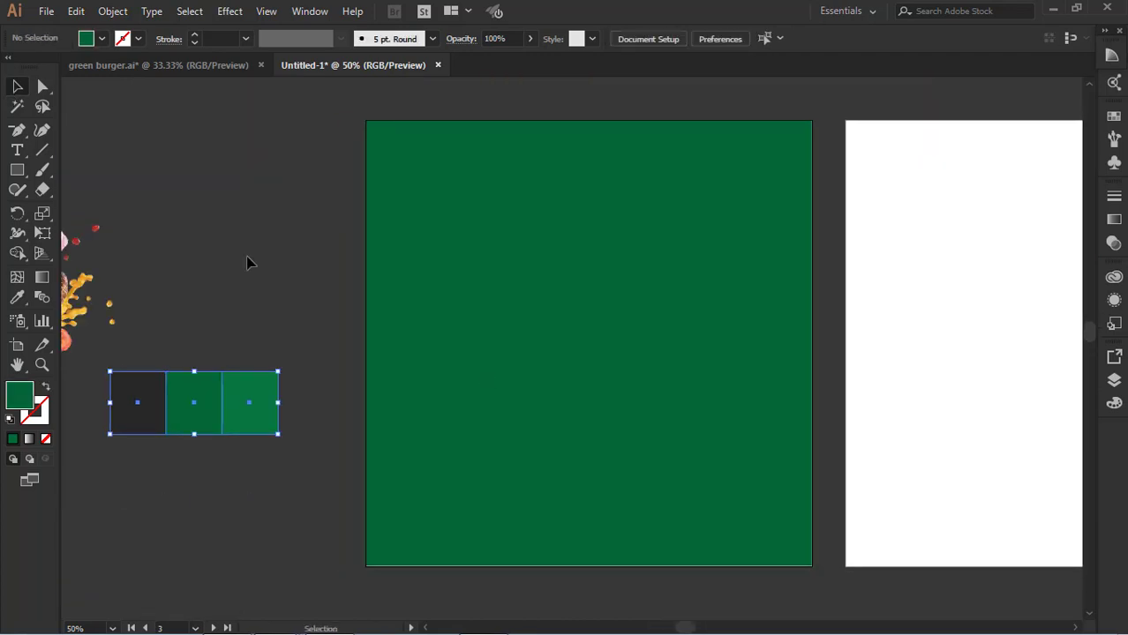
click(547, 349)
click(18, 301)
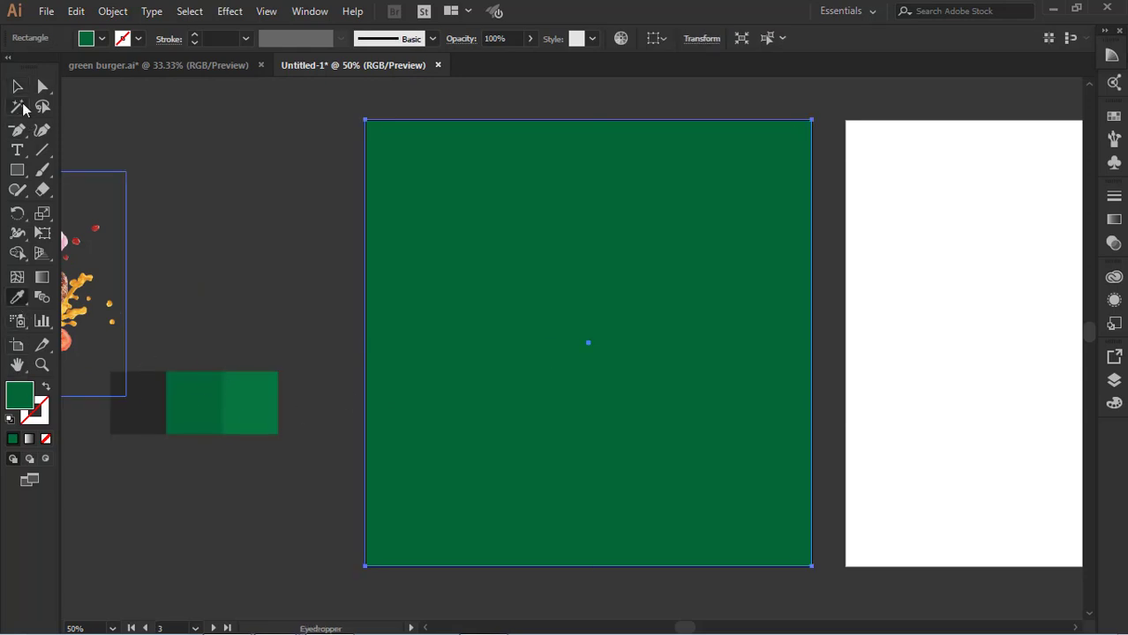
click(16, 85)
click(202, 345)
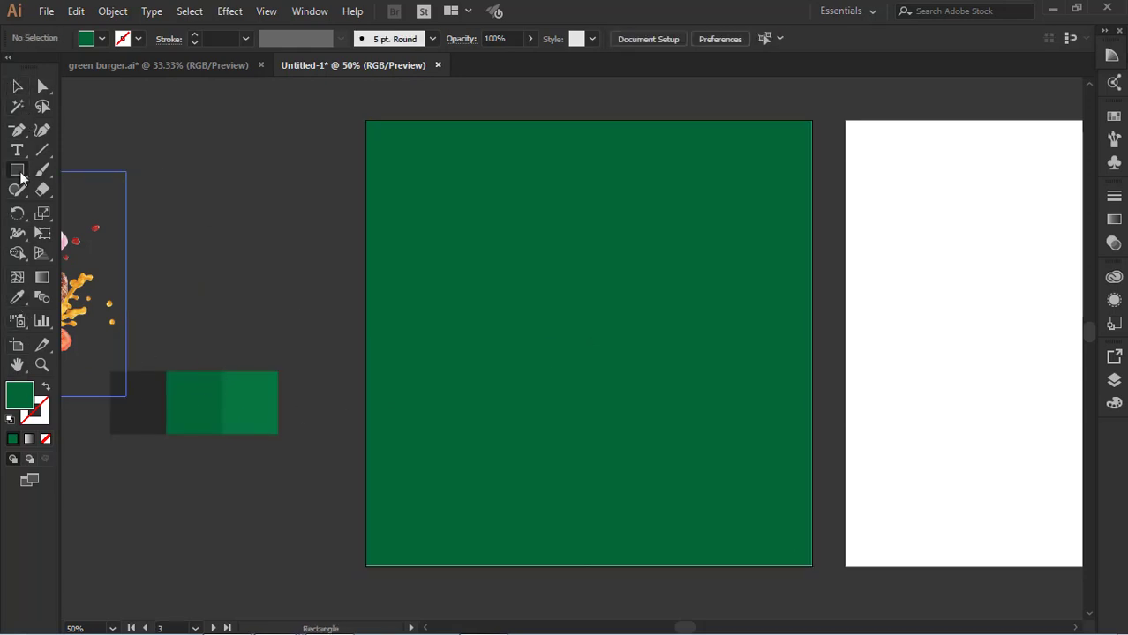
Draw a circle about 794 px in diameter centred on the green background and fill it with the lighter green swatch colour
drag(24, 178, 99, 209)
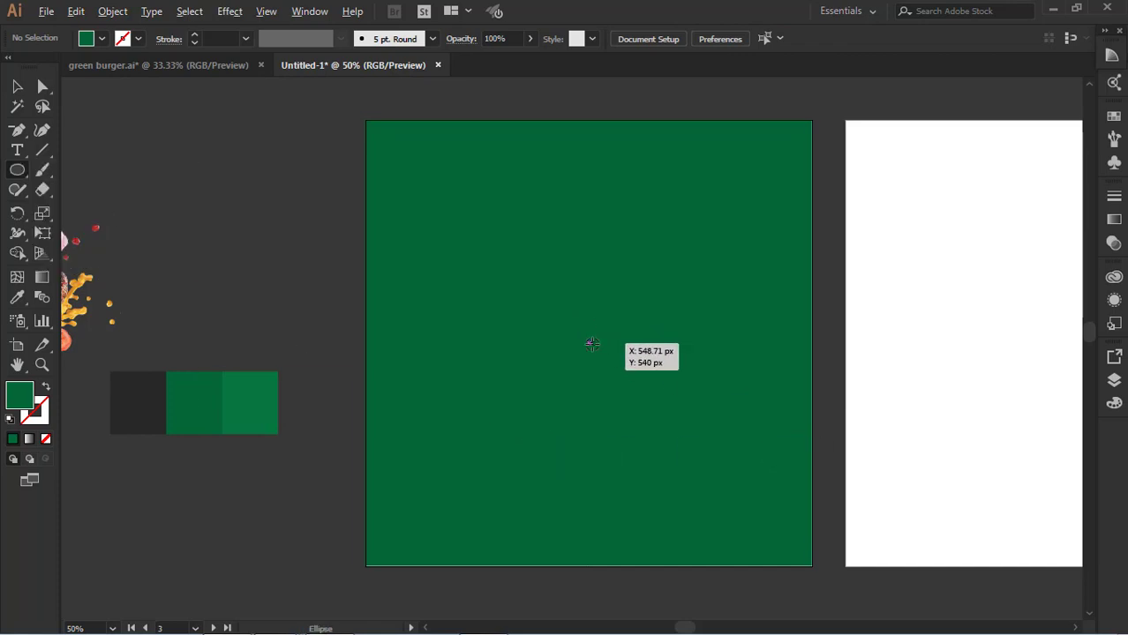
drag(589, 344, 715, 504)
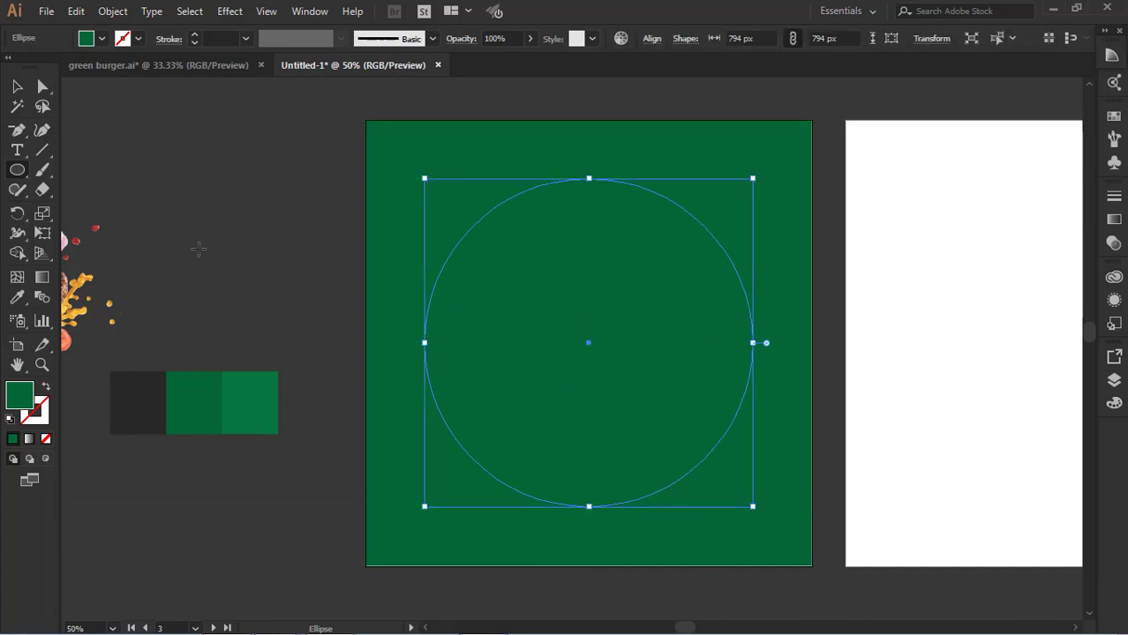
click(16, 298)
click(265, 400)
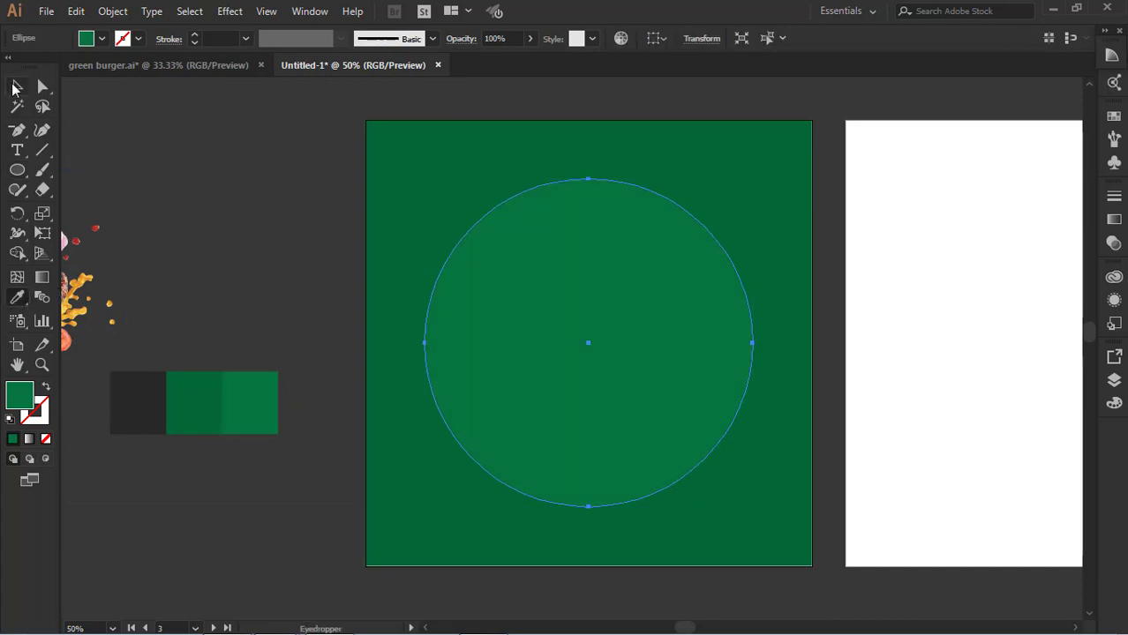
Examine the hex colour code of the circle's lighter green fill
click(15, 87)
click(453, 341)
double_click(24, 396)
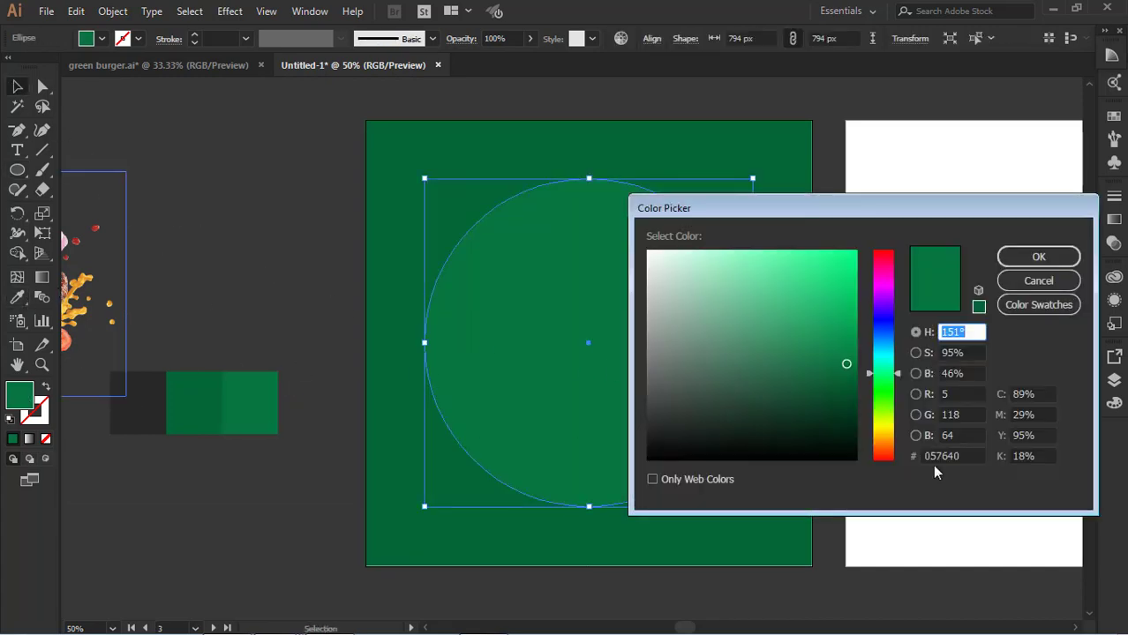
click(944, 459)
double_click(945, 459)
click(1037, 280)
click(201, 163)
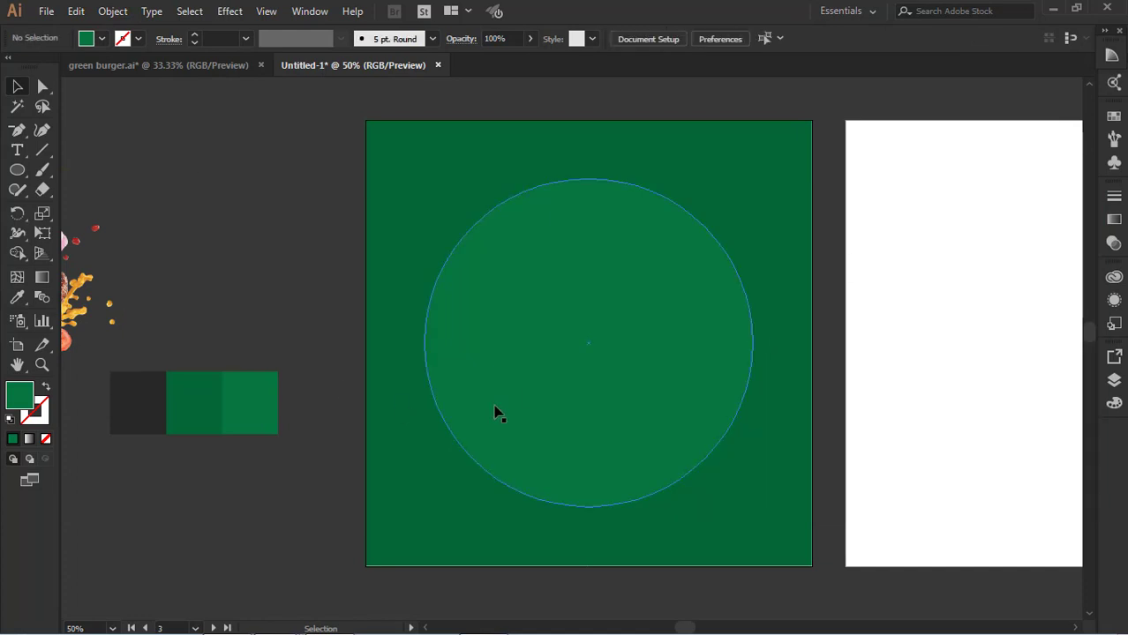
Apply a black Drop Shadow to the circle in Multiply mode with 50% opacity, 6.98 px X and Y offsets and 4.99 px blur
click(626, 365)
click(232, 10)
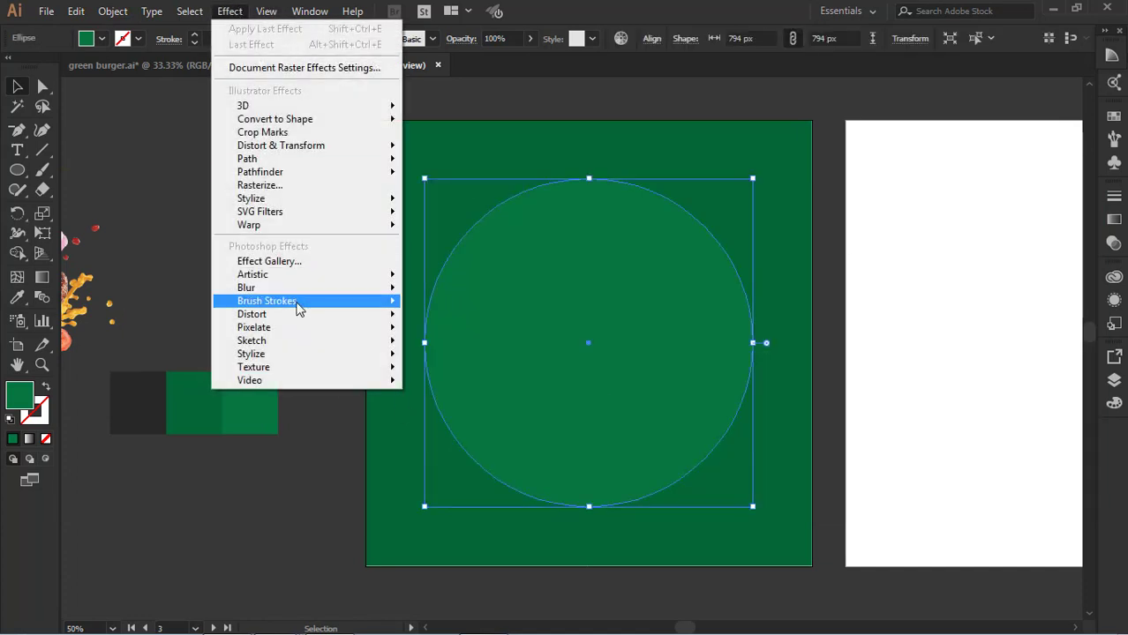
mouse_move(298, 209)
click(499, 204)
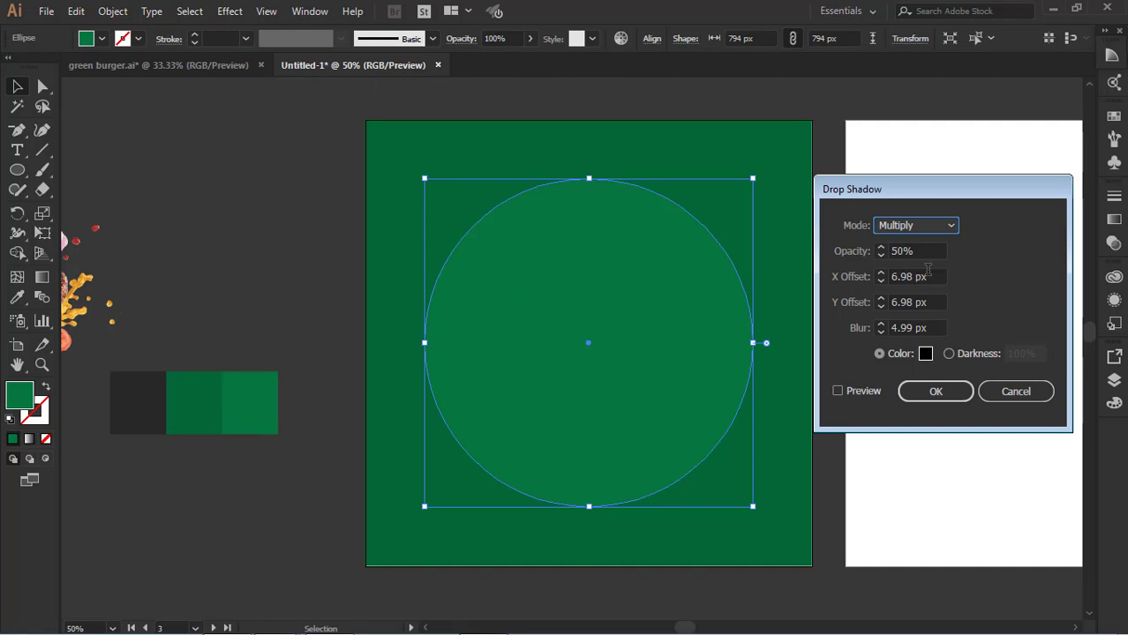
click(861, 393)
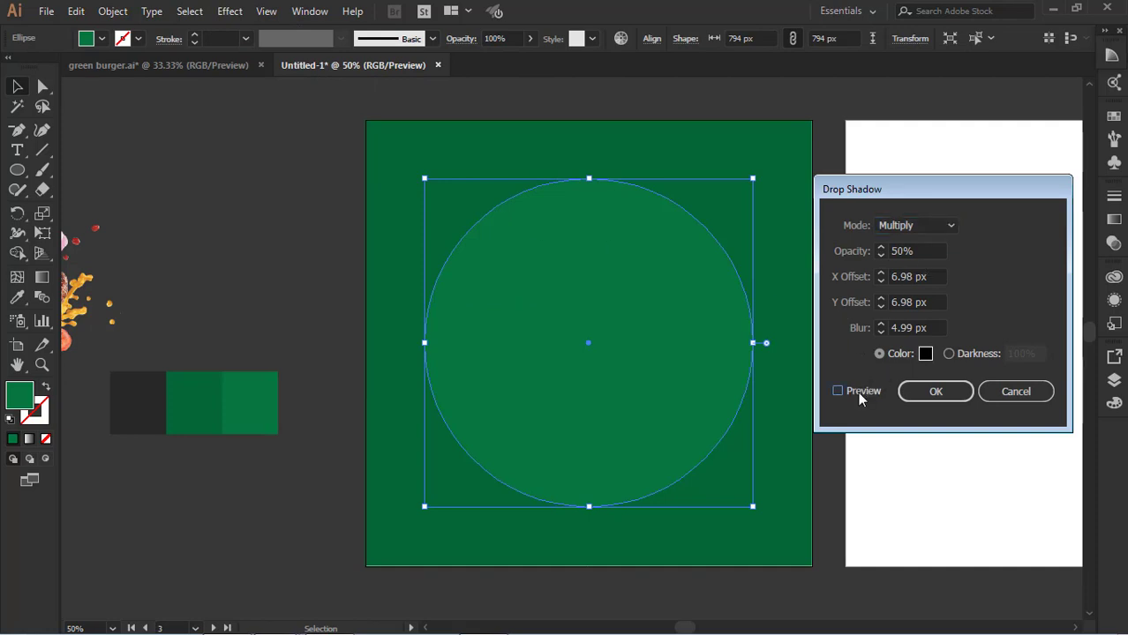
click(844, 392)
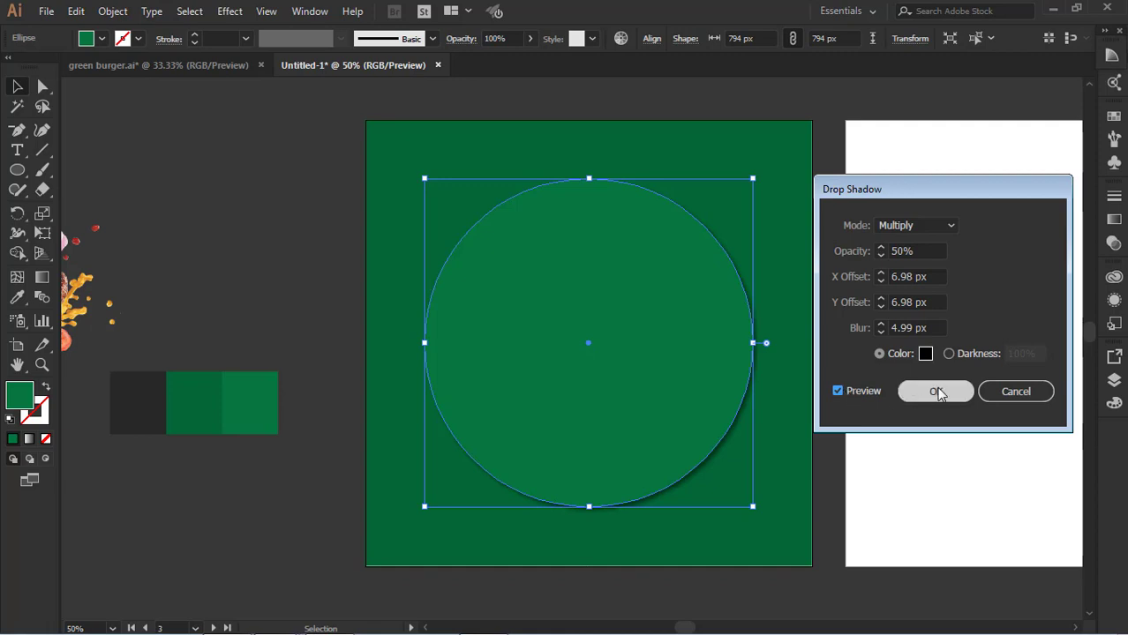
click(935, 391)
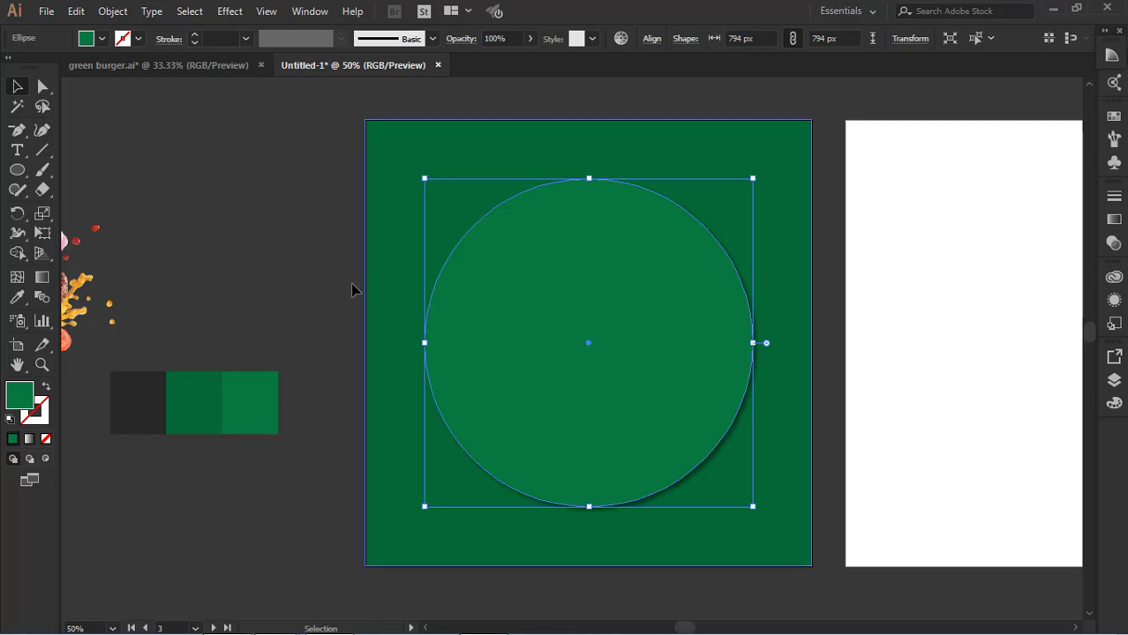
click(351, 289)
Draw a closed Pen tool shape with an S-curved upper edge across the circle, covering the artboard's lower part and extending past its edges
click(17, 131)
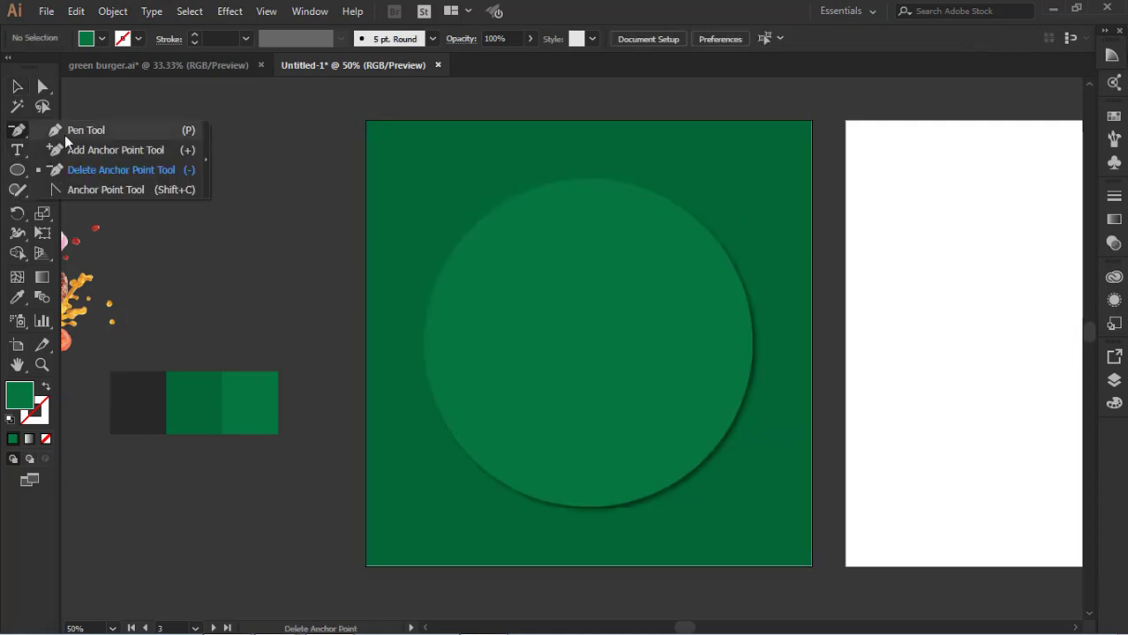
click(299, 314)
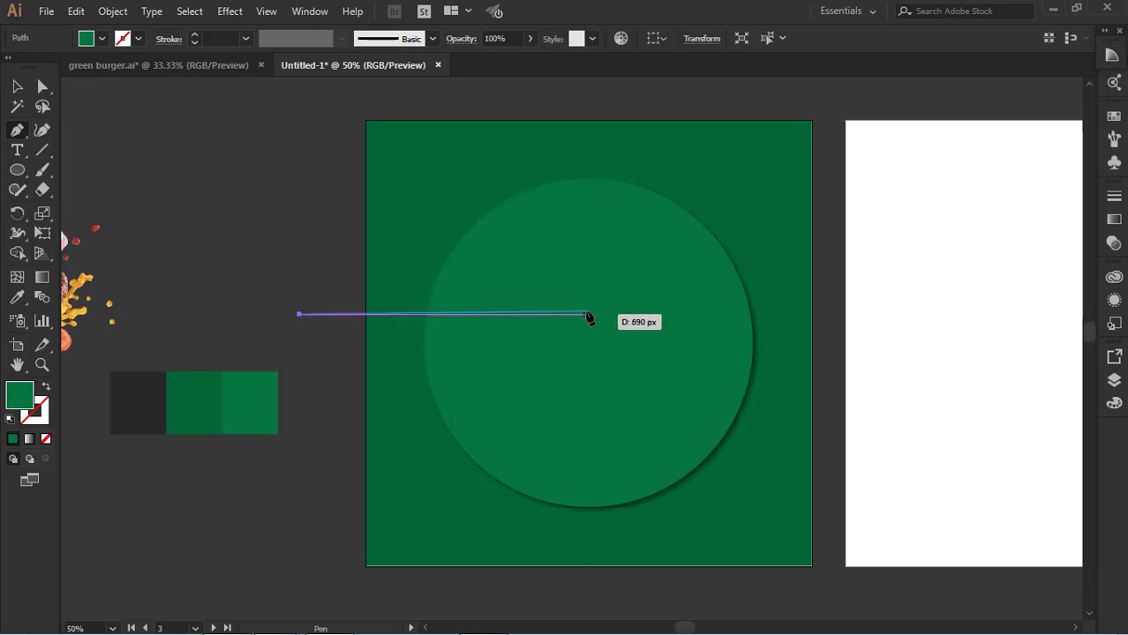
drag(580, 317, 686, 389)
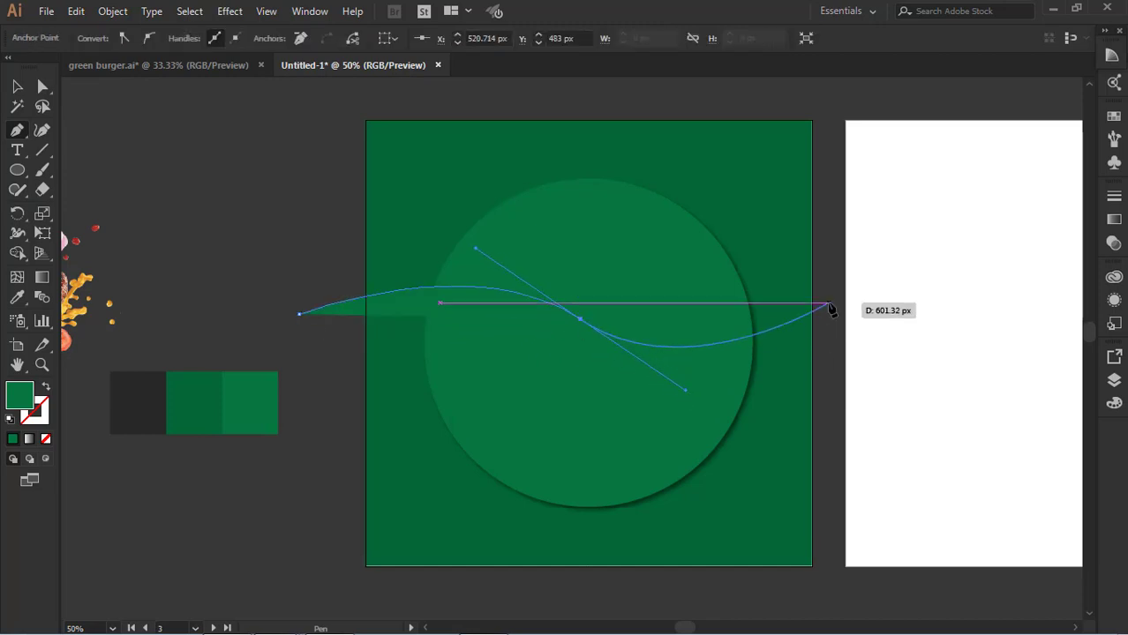
drag(825, 283, 823, 246)
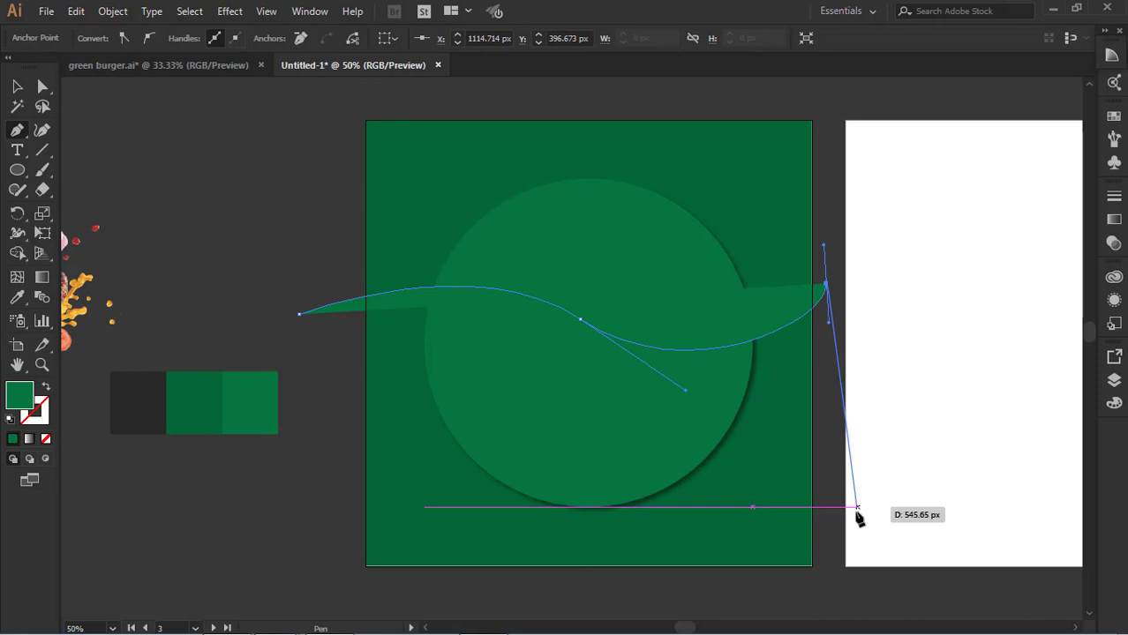
click(830, 565)
click(741, 608)
click(493, 603)
click(351, 591)
click(303, 556)
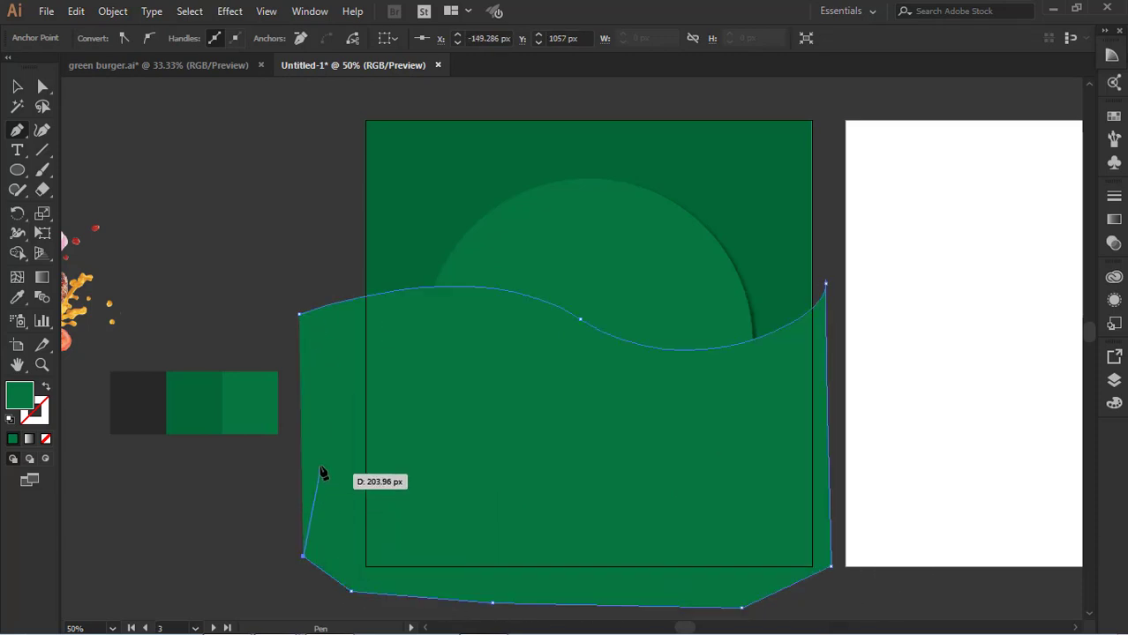
click(300, 314)
click(15, 85)
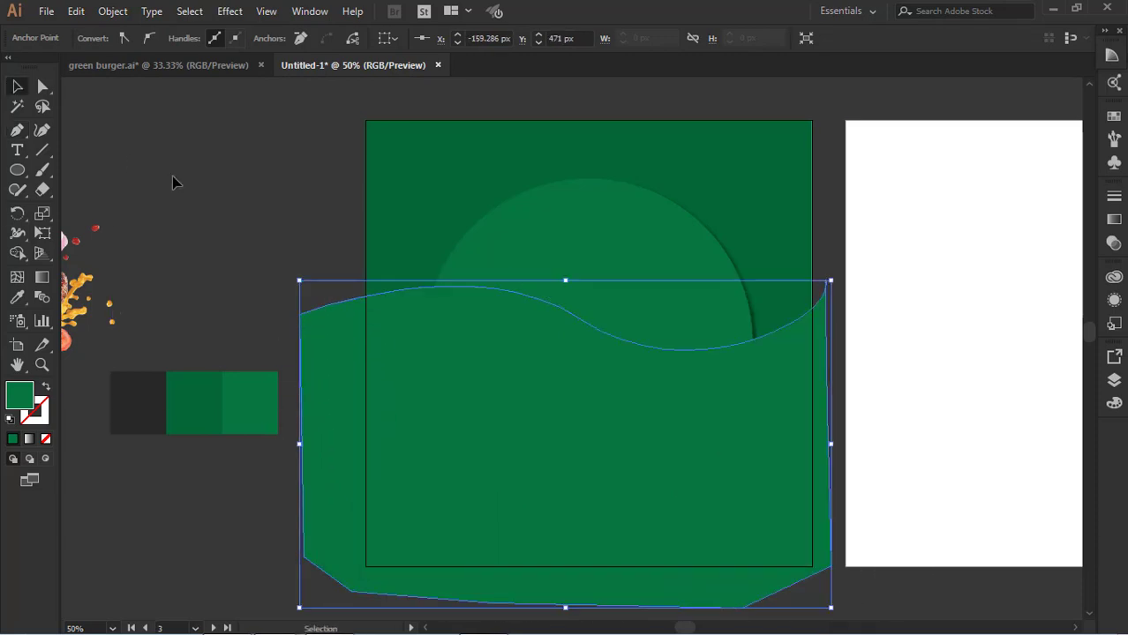
Fill the wave shape with the dark grey swatch colour and send it behind all the other artwork
click(17, 297)
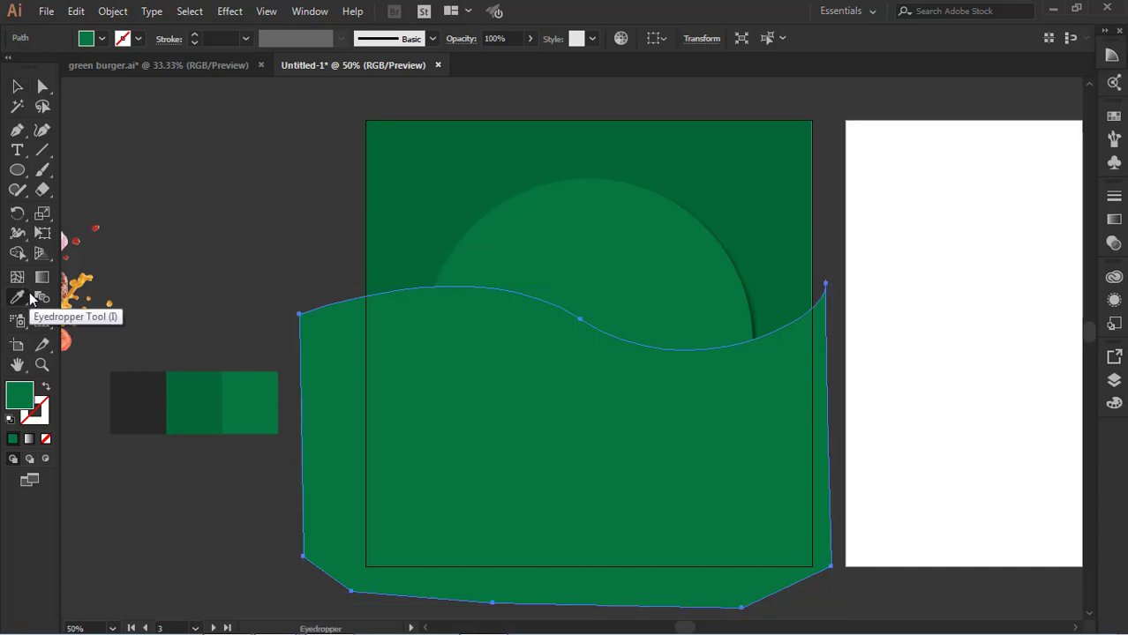
click(139, 385)
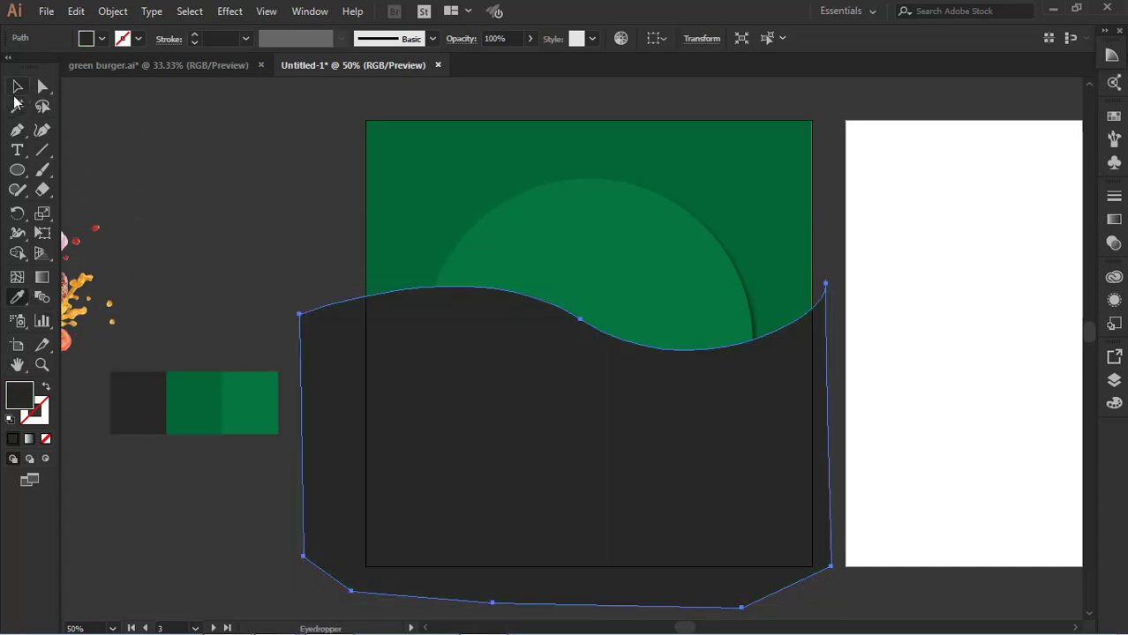
click(16, 86)
click(645, 464)
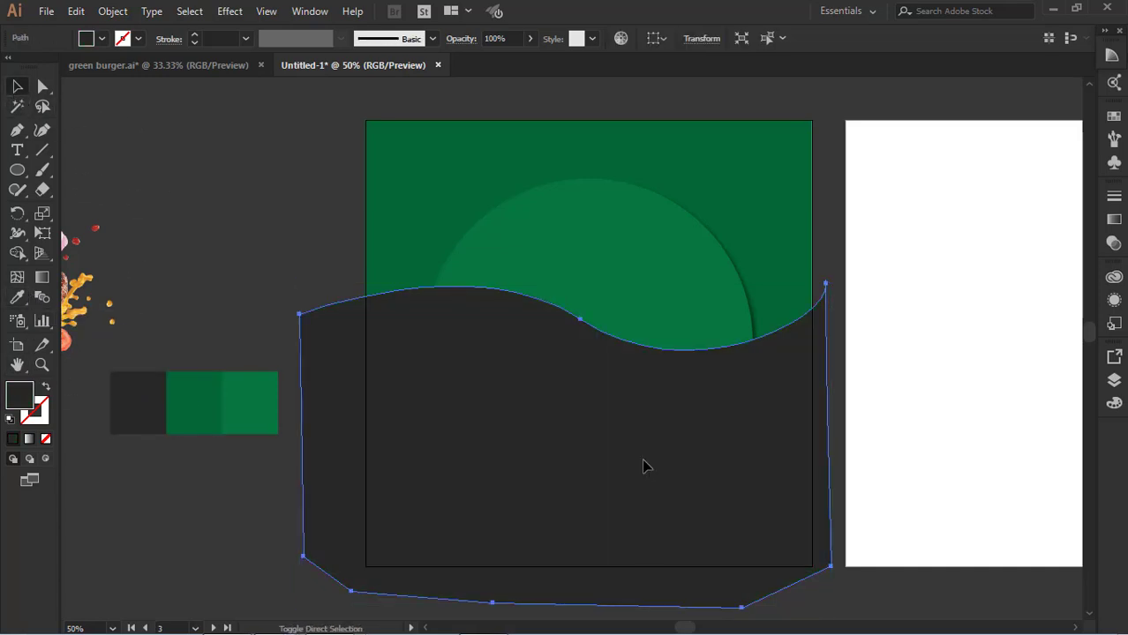
key(ctrl+shift+bracketleft)
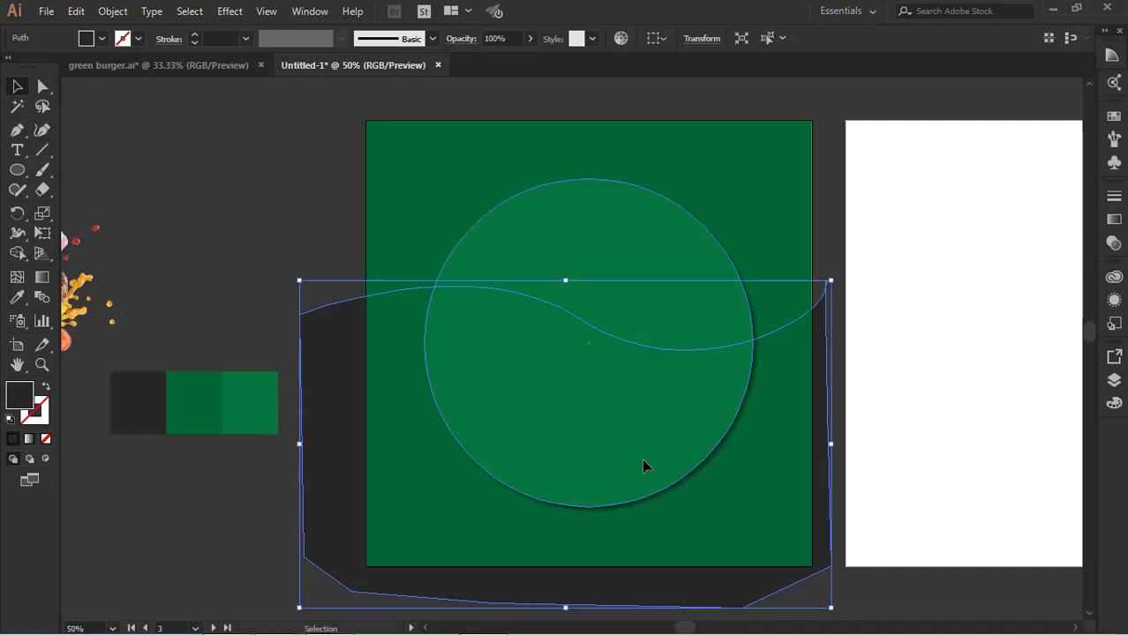
Try bringing the green background rectangle to the front of the stack and undo that reordering
click(310, 222)
click(436, 470)
key(ctrl+shift+bracketright)
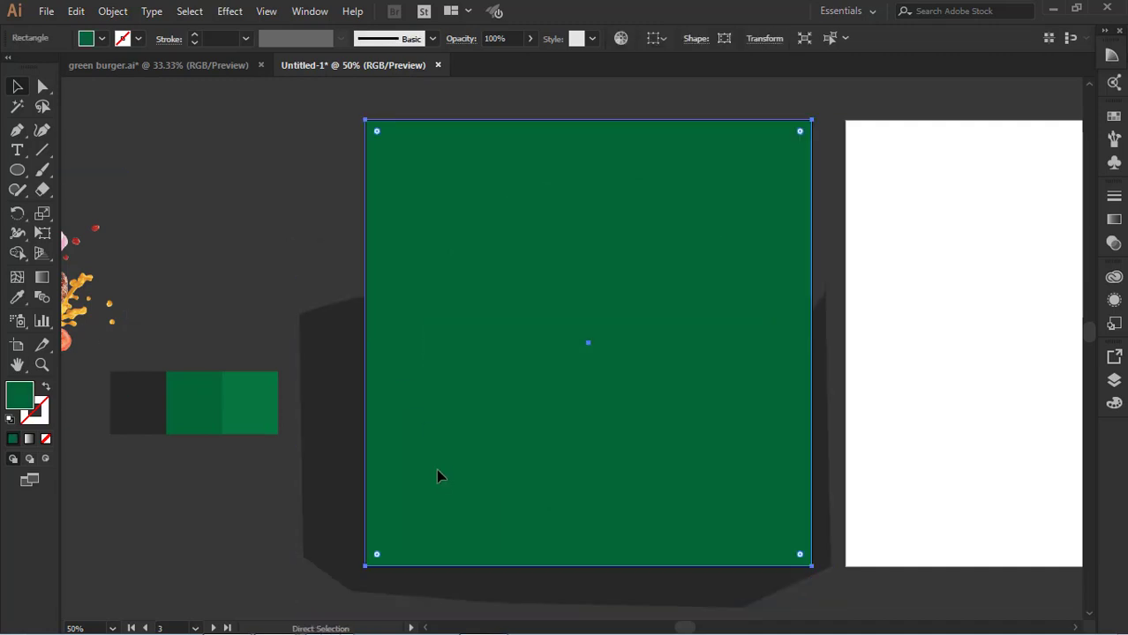
key(ctrl+z)
Send the green background rectangle behind the dark wave shape and the circle
key(ctrl+shift+a)
click(412, 192)
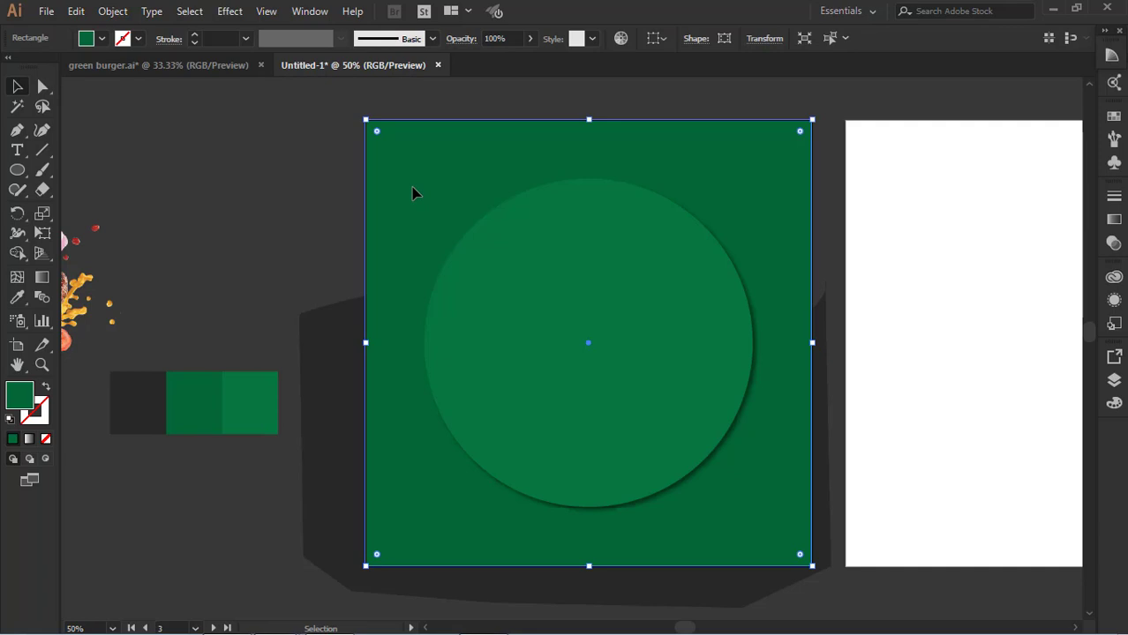
key(ctrl+shift+bracketleft)
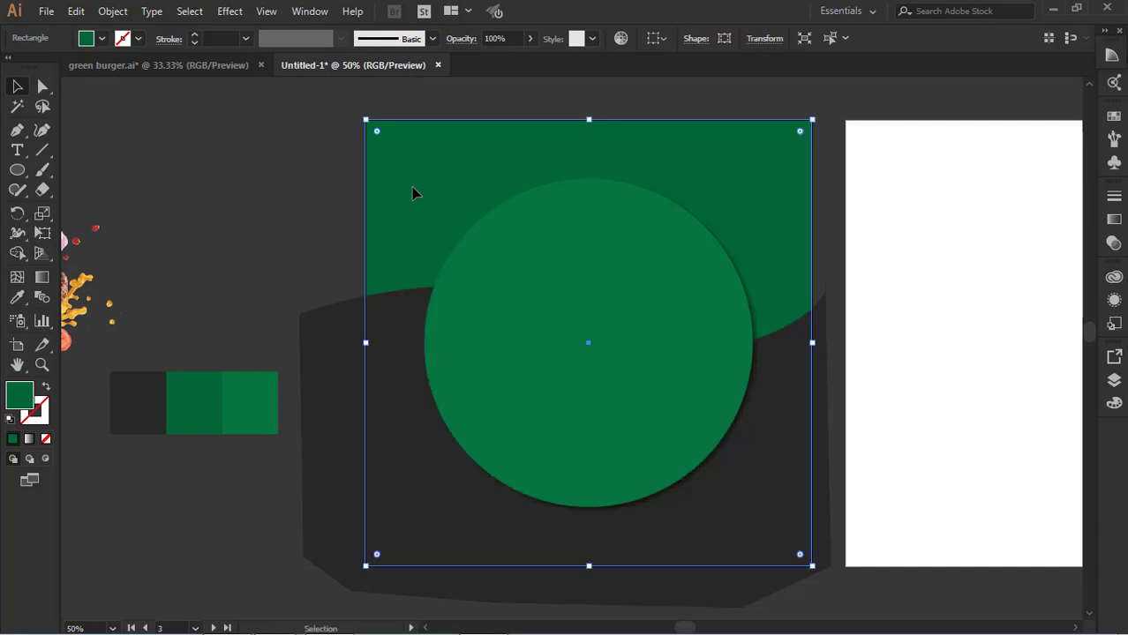
click(271, 220)
Move the dark wave shape slightly down on the artboard
click(769, 534)
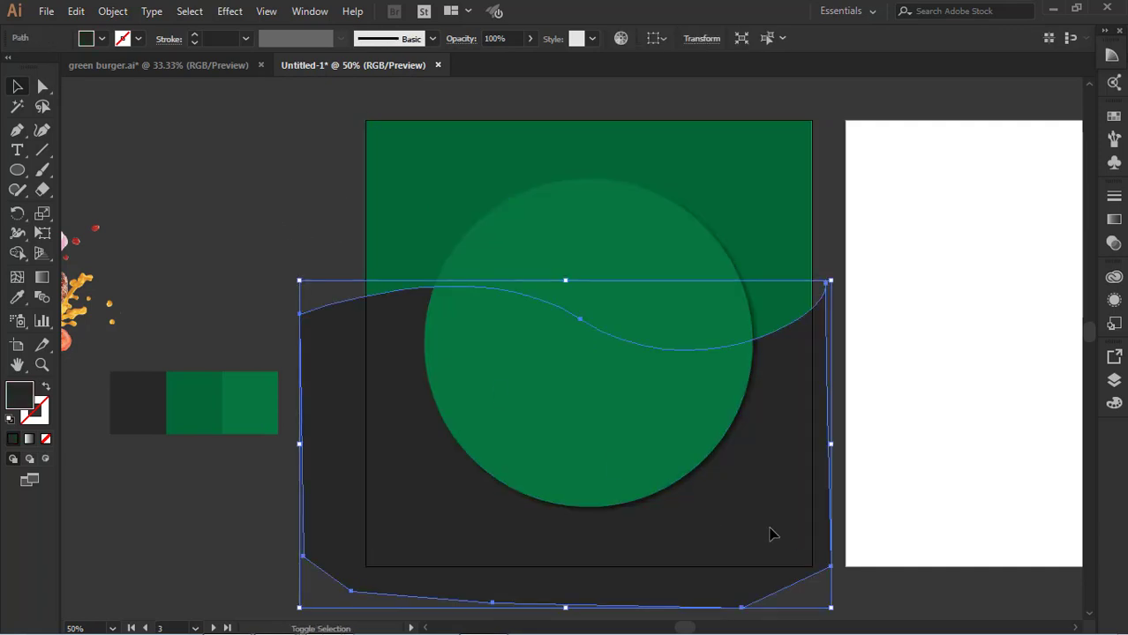
click(241, 207)
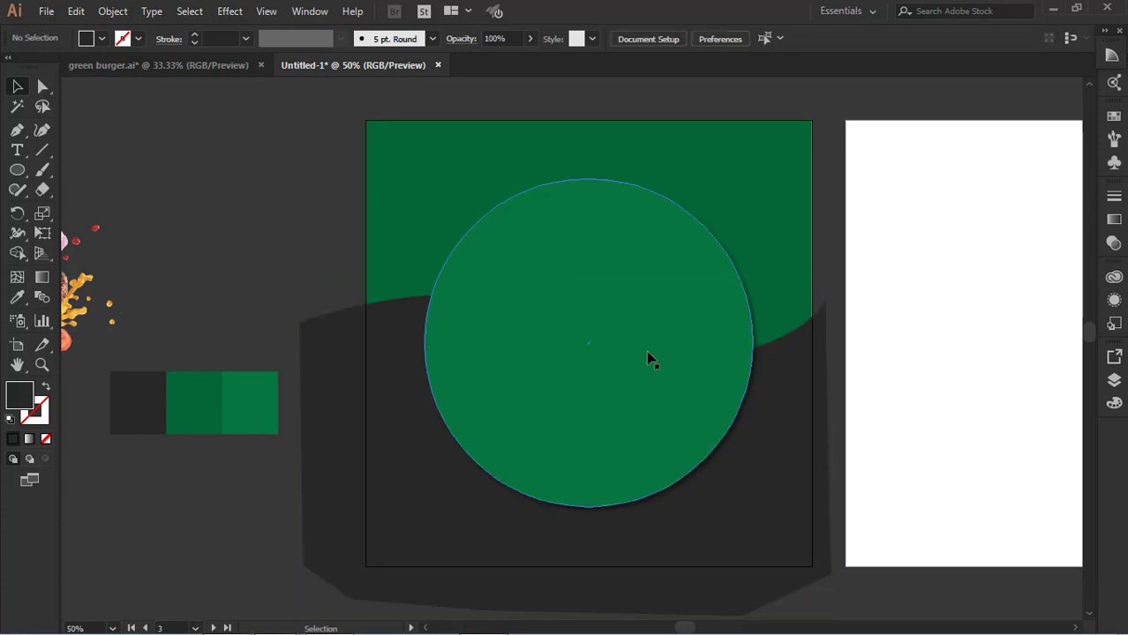
click(647, 353)
click(319, 194)
click(557, 282)
click(254, 218)
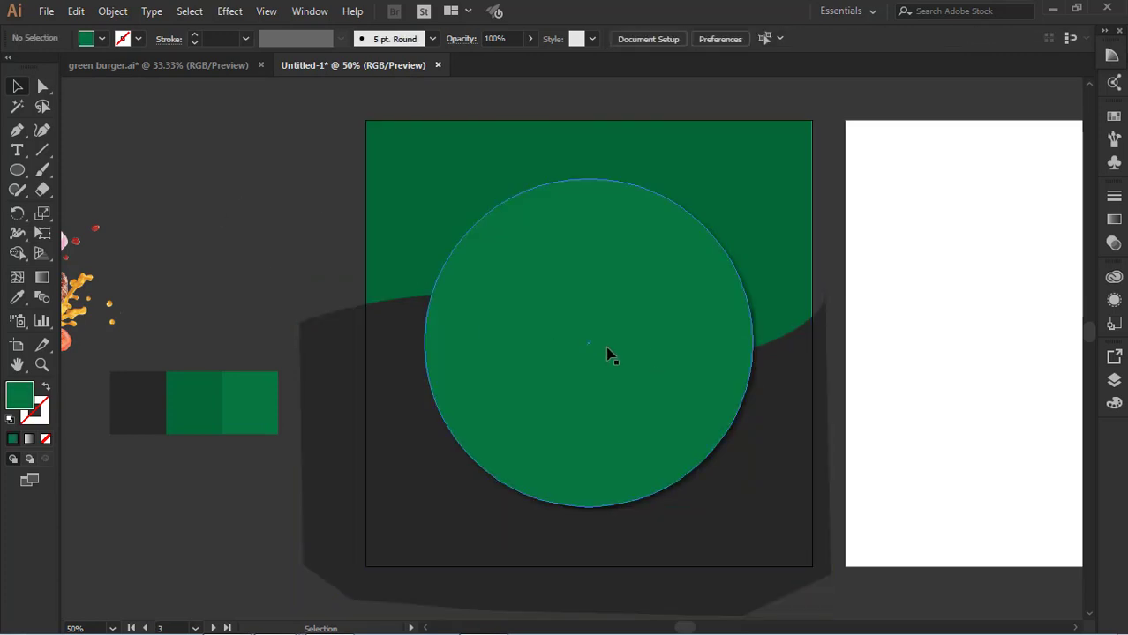
Place the burger image over the middle of the green circle and enlarge it slightly
drag(69, 282, 688, 338)
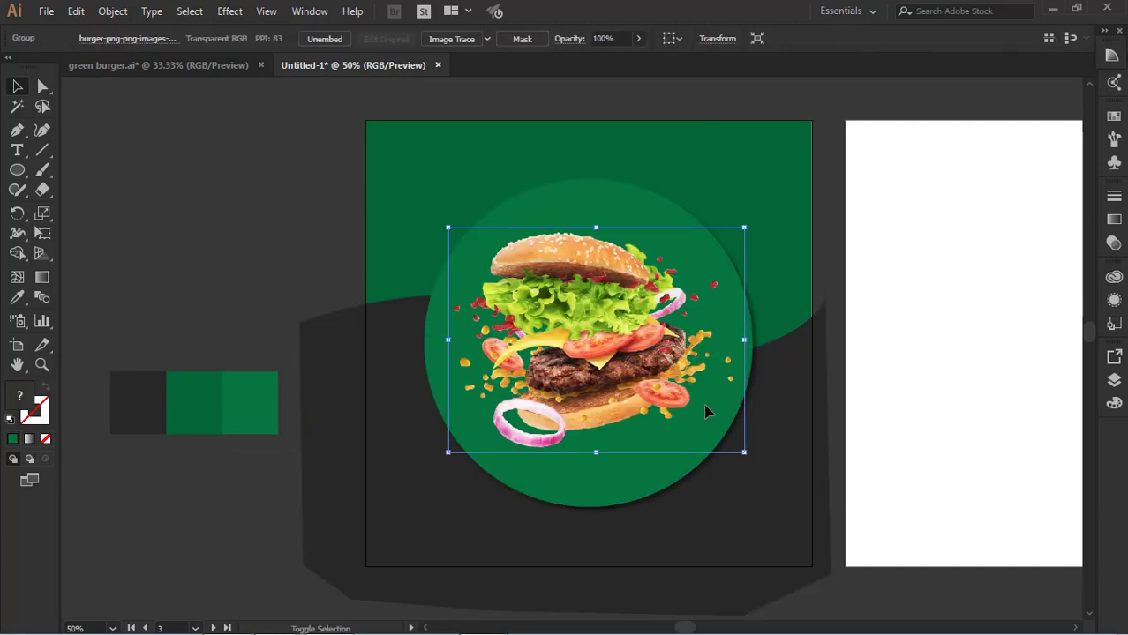
drag(745, 453, 761, 466)
shift+click(444, 228)
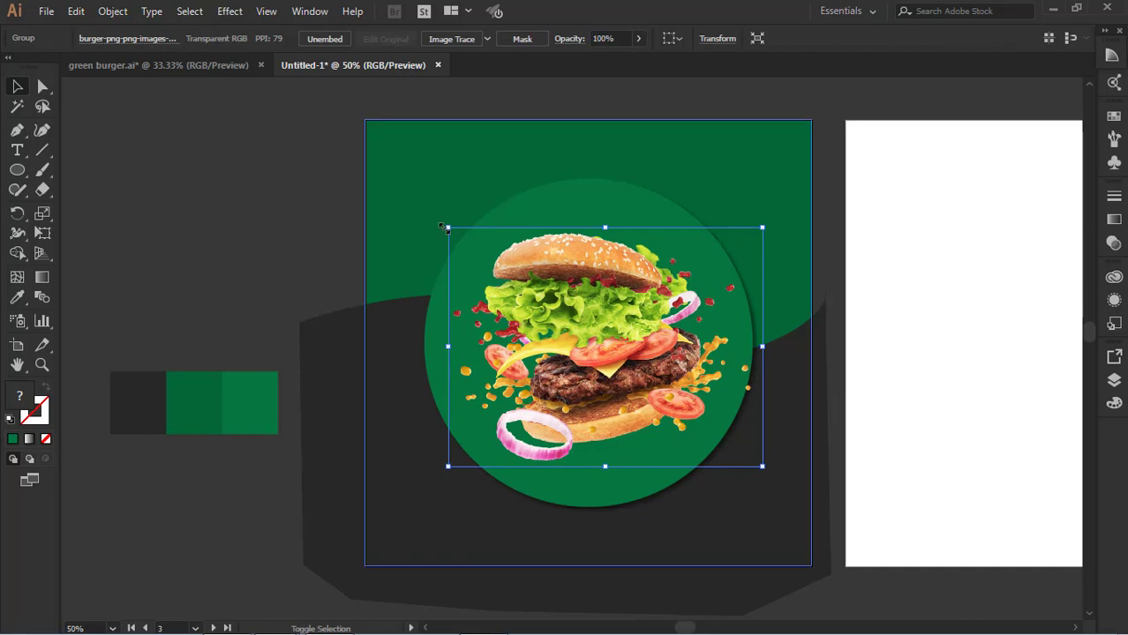
click(267, 190)
Enlarge the burger image a little more and shift it left to balance it on the circle
click(570, 328)
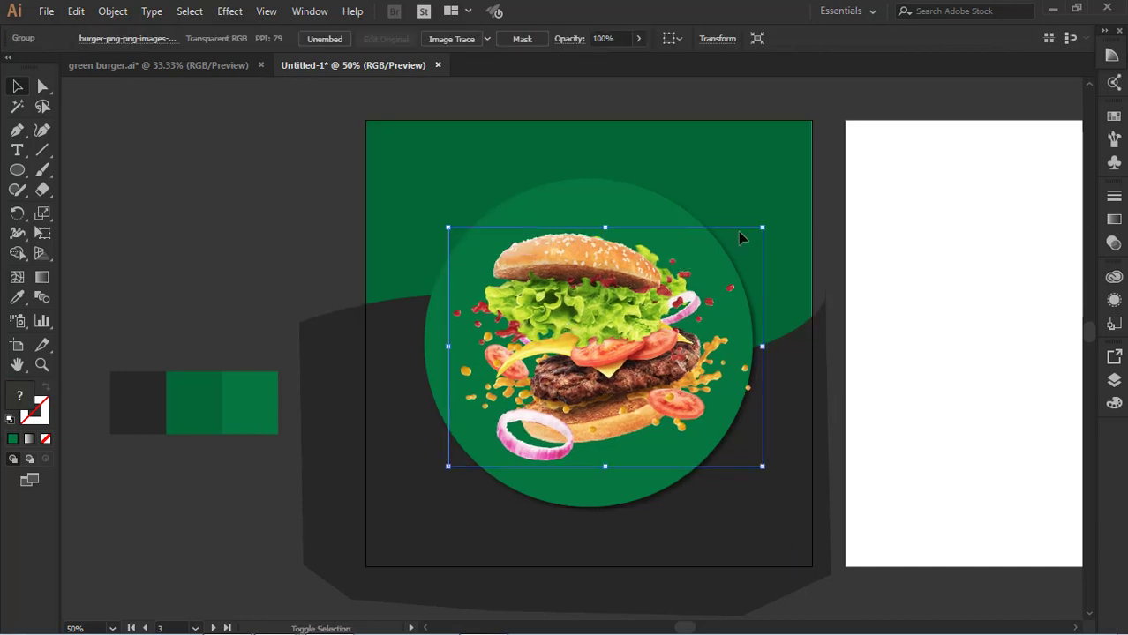
mouse_move(759, 227)
mouse_down()
mouse_move(806, 219)
mouse_move(774, 222)
mouse_up()
key(shift+Left)
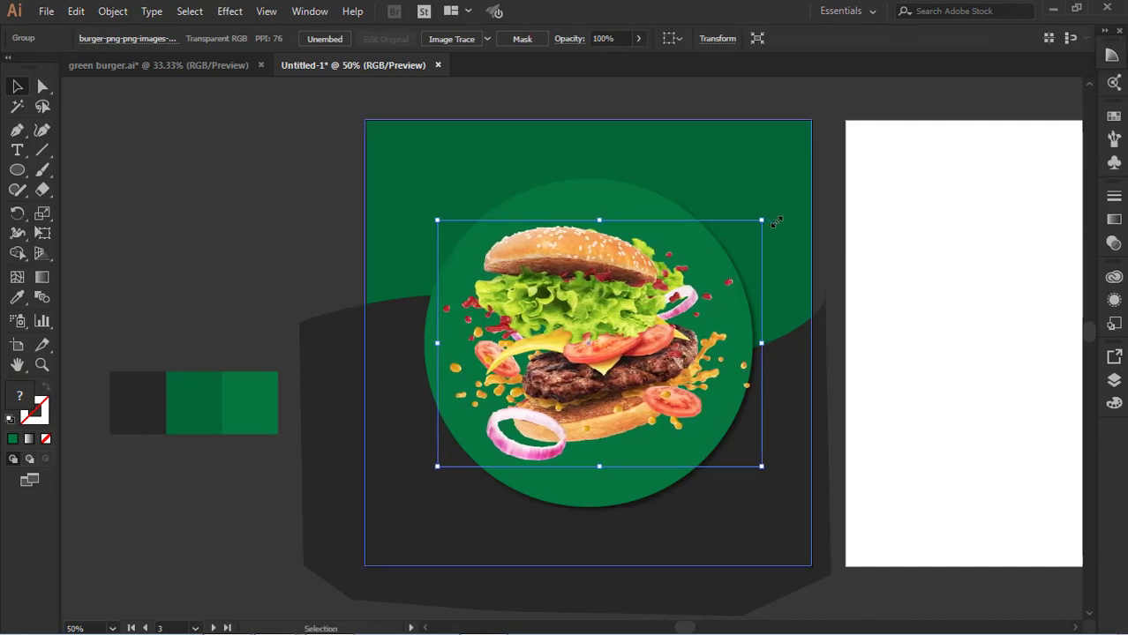
click(302, 220)
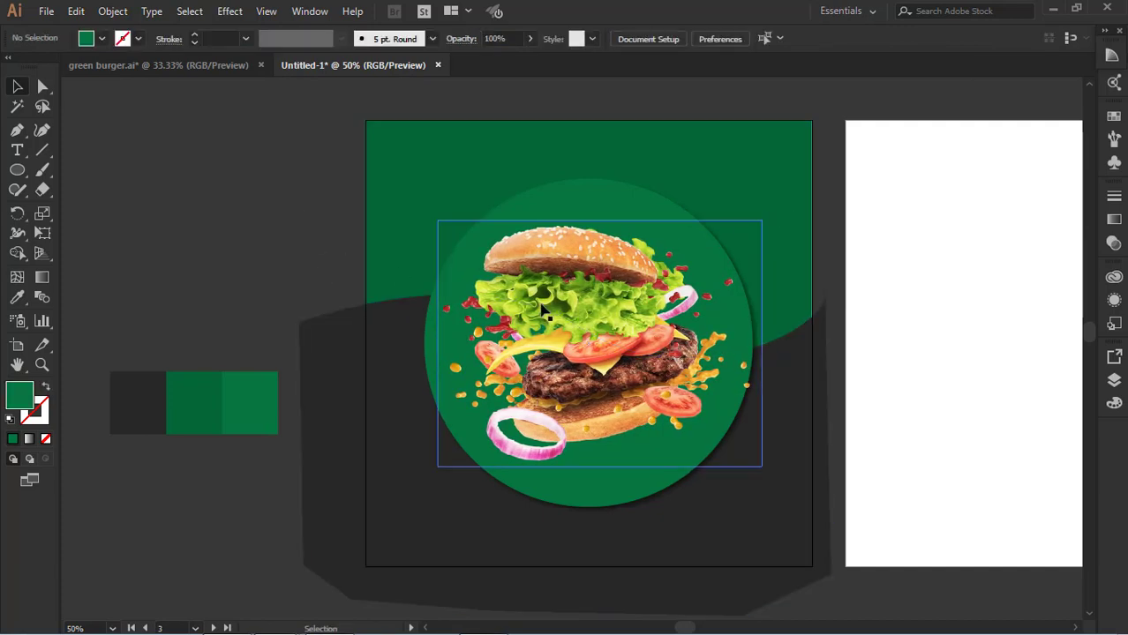
Move the orange "Delicious" and "BURGER" texts together into the artboard's lower-left corner, over the dark wave
drag(895, 387, 887, 412)
drag(455, 447, 642, 315)
key(t)
click(164, 433)
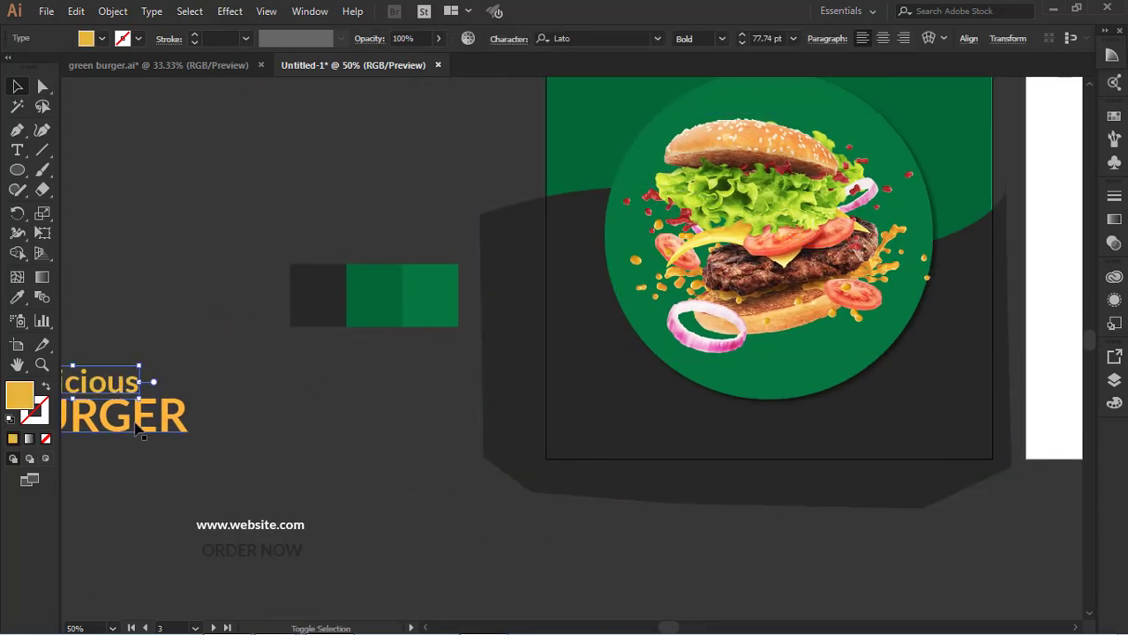
click(14, 88)
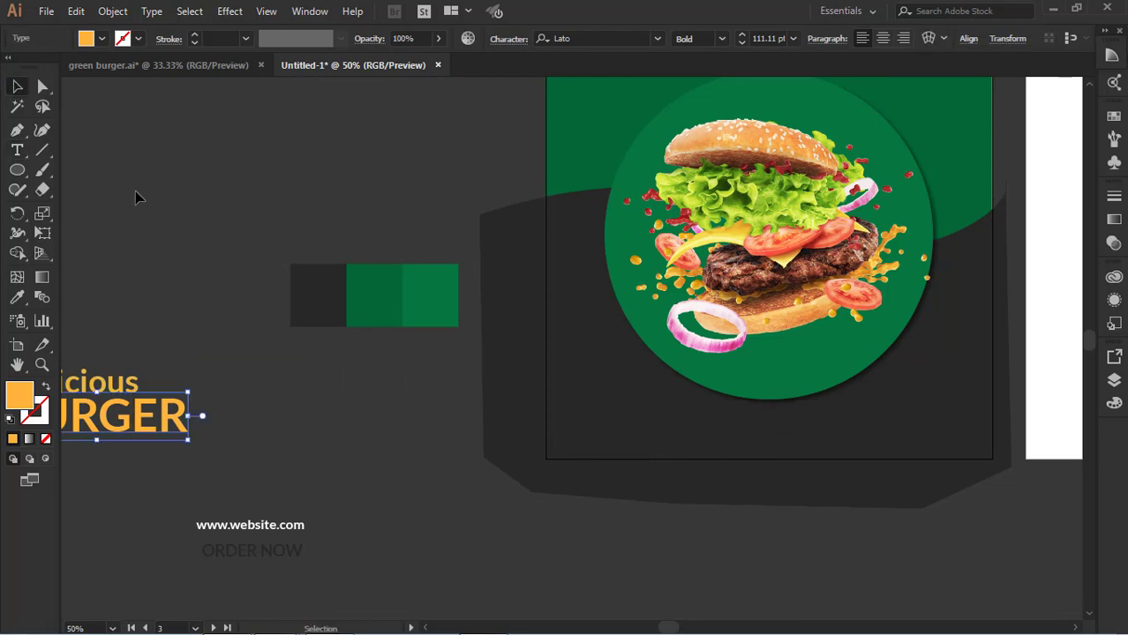
click(137, 196)
click(119, 385)
shift+click(139, 419)
drag(143, 420, 688, 437)
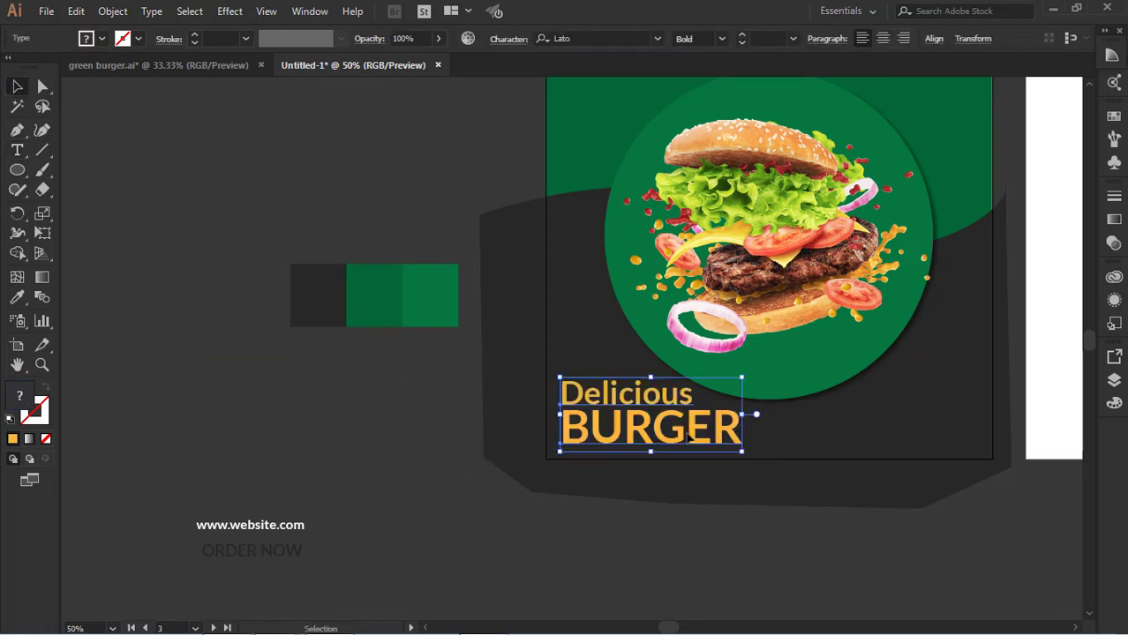
Shrink the green circle proportionally about its centre to a diameter of about 760 px
click(804, 382)
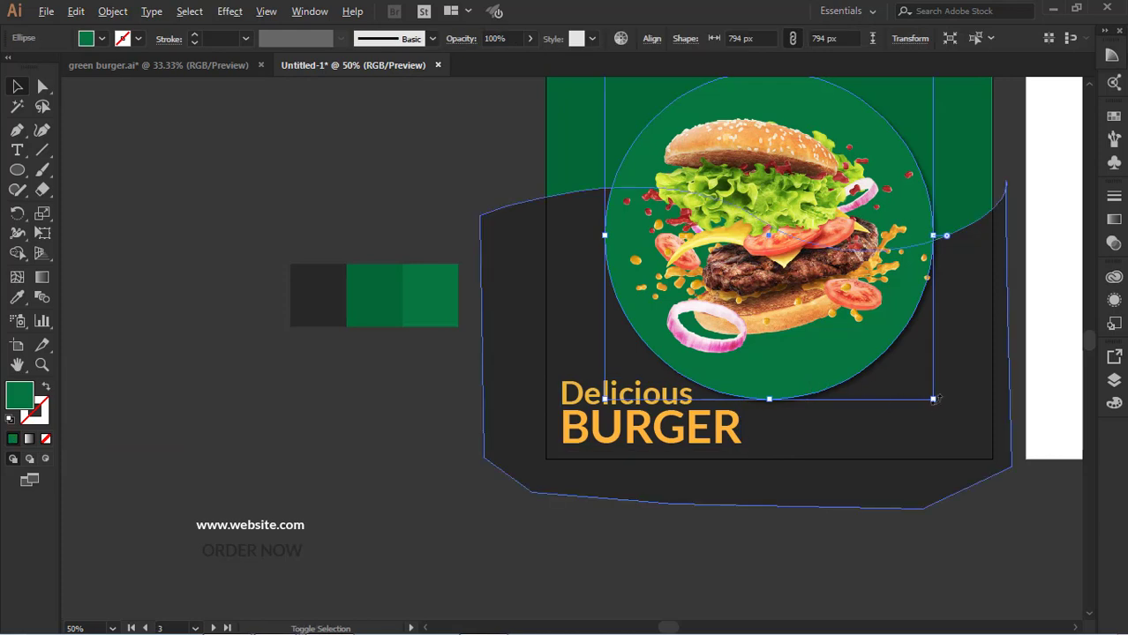
drag(933, 399, 929, 392)
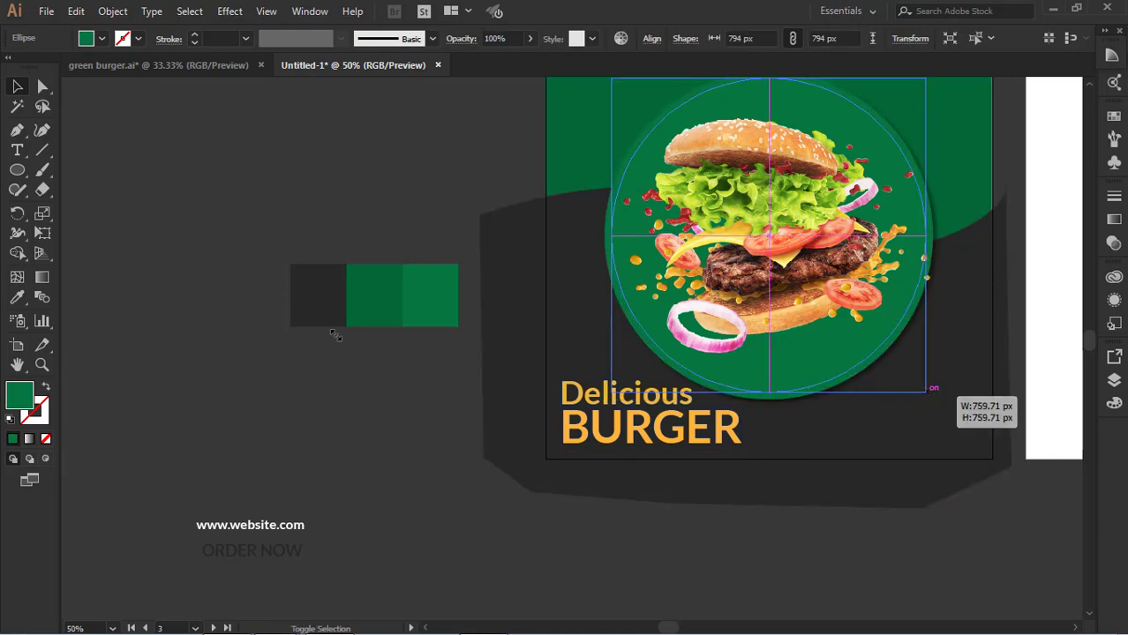
click(373, 412)
drag(759, 416, 615, 390)
click(126, 526)
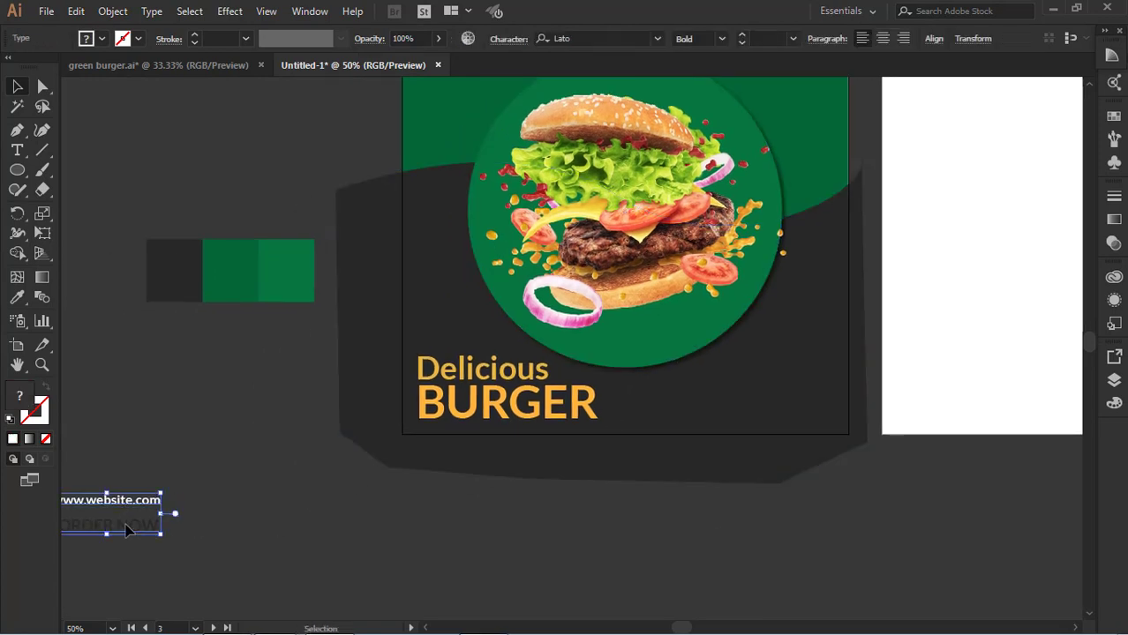
drag(126, 529, 800, 413)
click(800, 491)
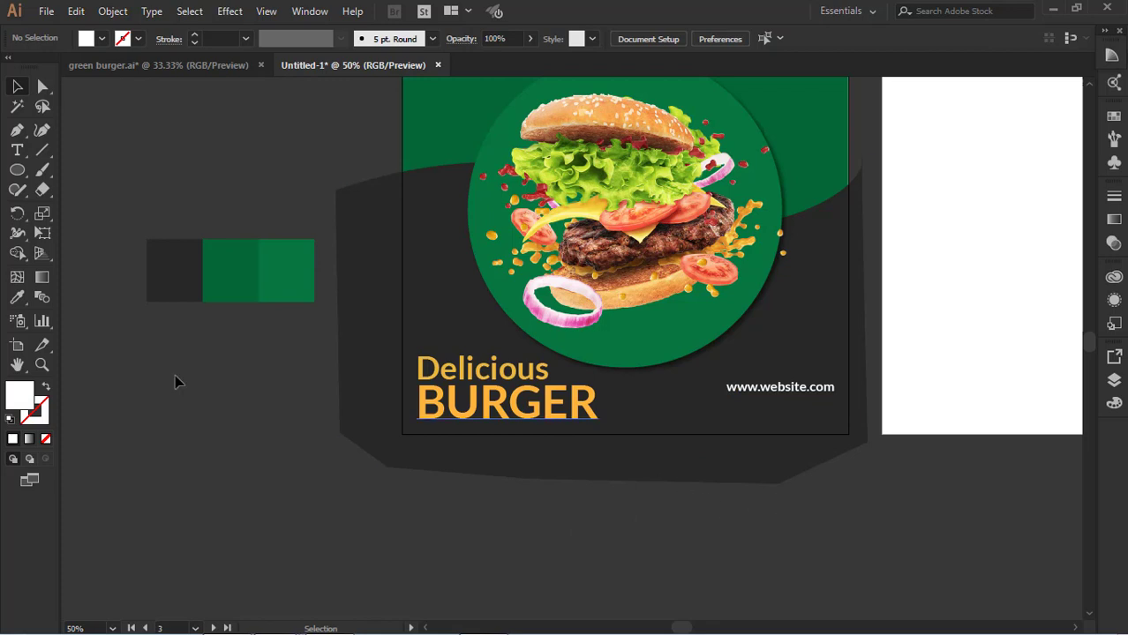
Draw a small wide rounded rectangle on the empty canvas and fill it with the BURGER text's orange
drag(16, 170, 82, 189)
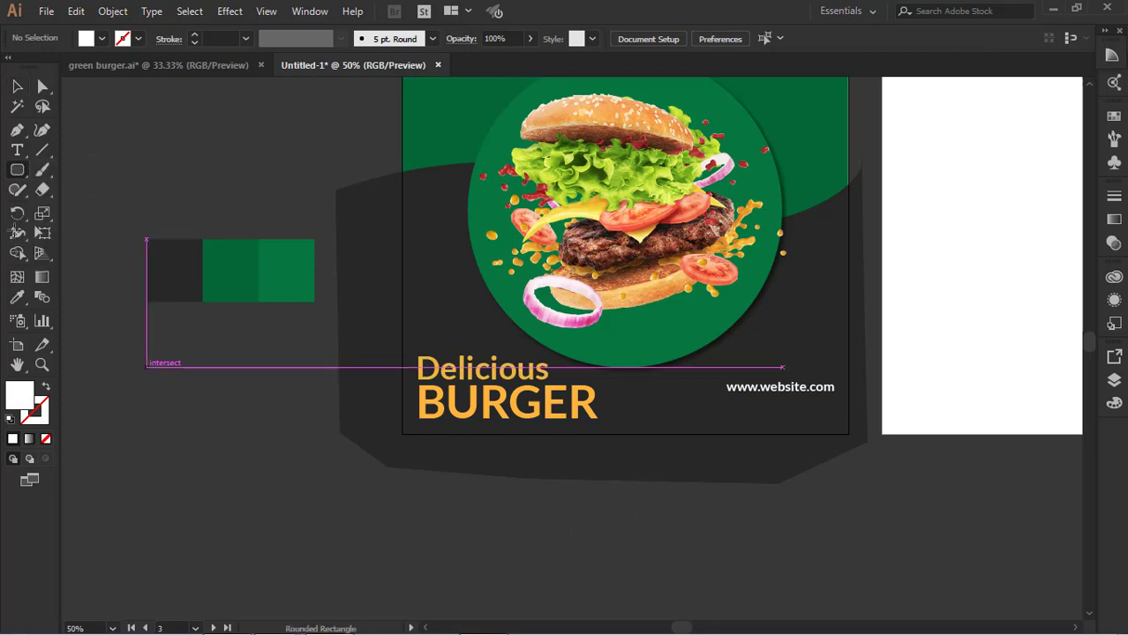
click(146, 362)
click(628, 366)
drag(153, 388, 272, 415)
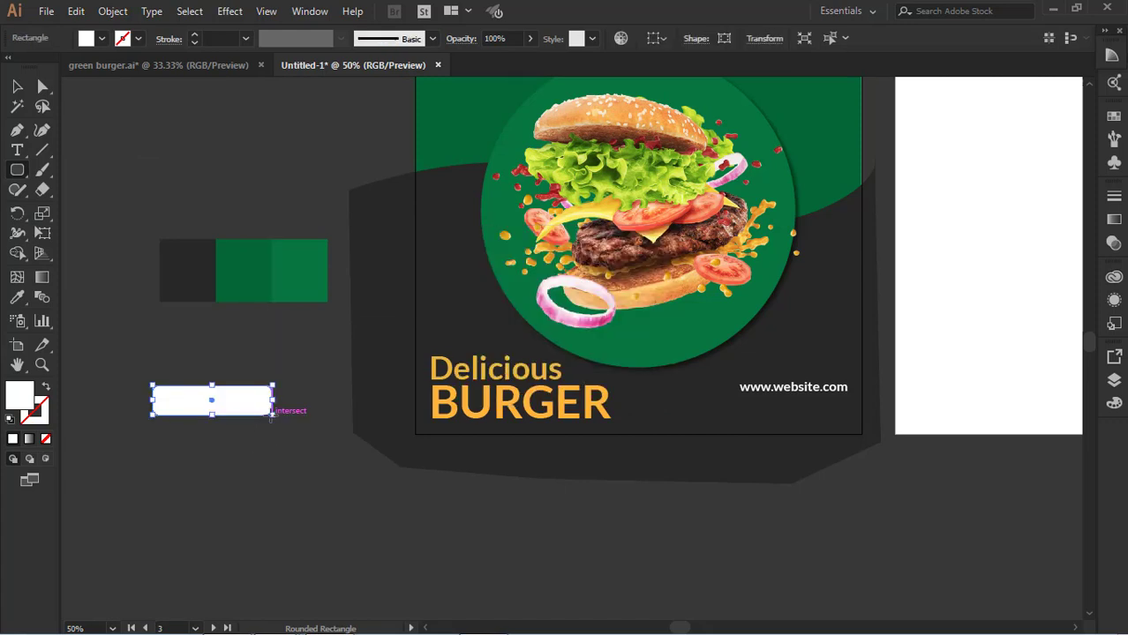
click(17, 297)
click(453, 402)
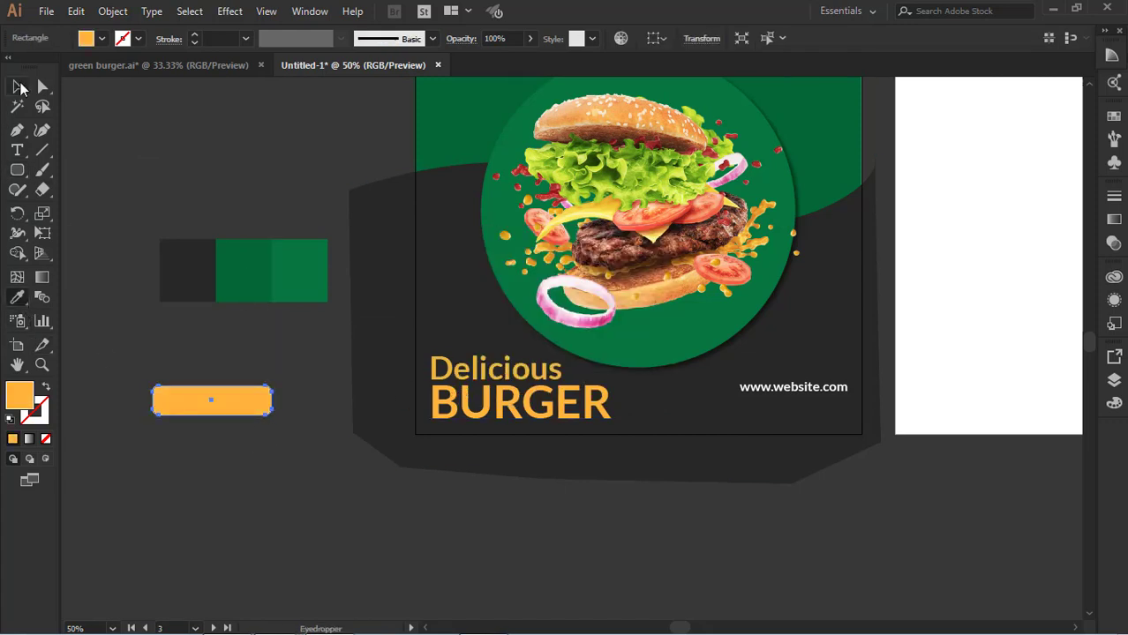
Place the orange rounded rectangle over the ORDER NOW text below the web address and send it backward one level
click(20, 87)
click(244, 453)
drag(216, 407, 821, 391)
key(ctrl+shift+a)
click(817, 412)
right_click(810, 405)
mouse_move(876, 325)
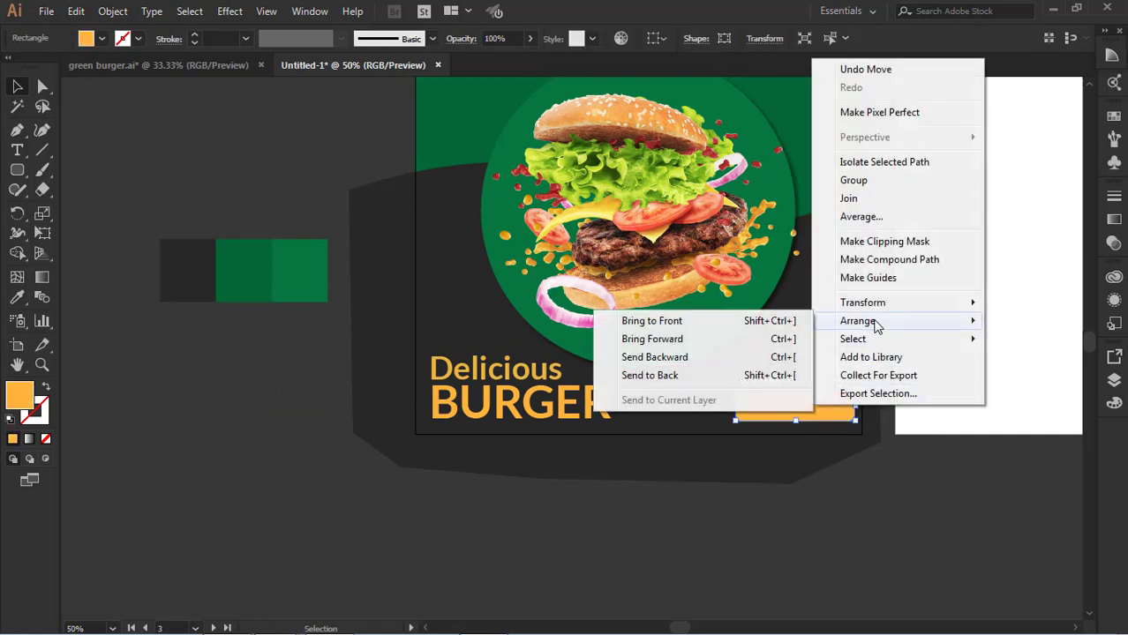
click(678, 356)
Send the orange rounded rectangle further backward in the stack to get it behind the ORDER NOW text
right_click(823, 406)
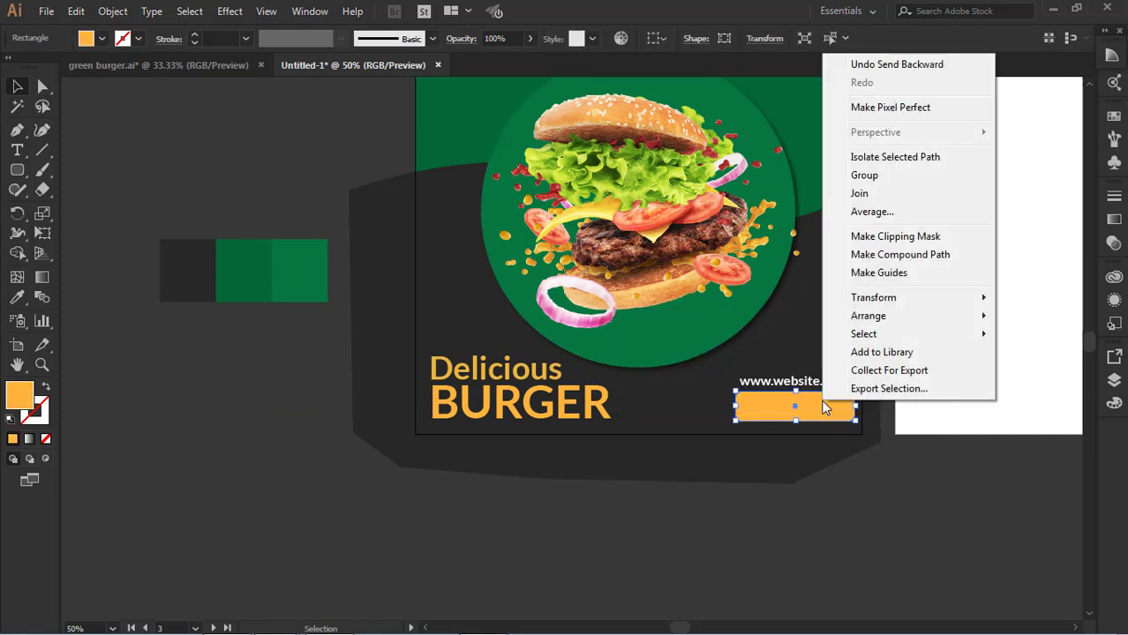
mouse_move(872, 316)
click(710, 350)
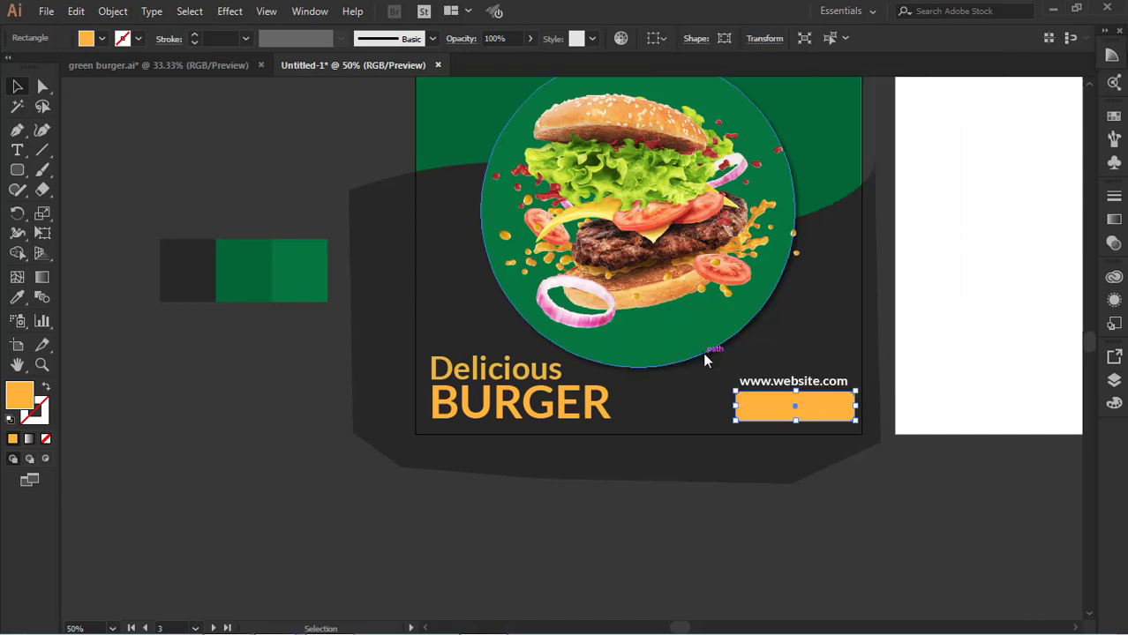
click(830, 430)
click(809, 412)
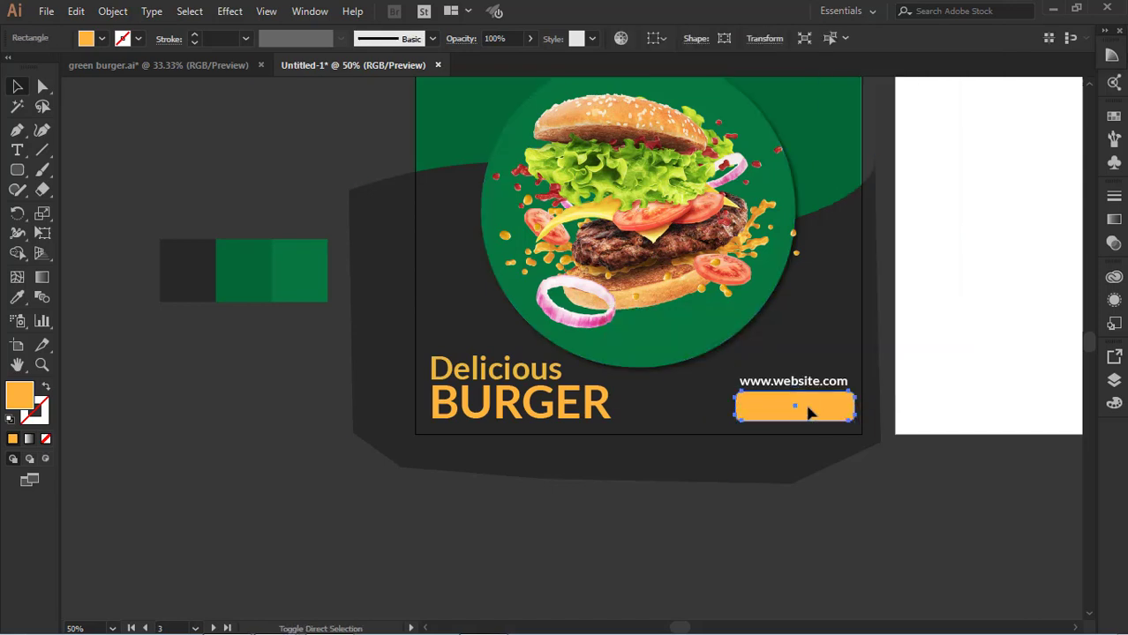
key(ctrl+bracketleft)
click(810, 430)
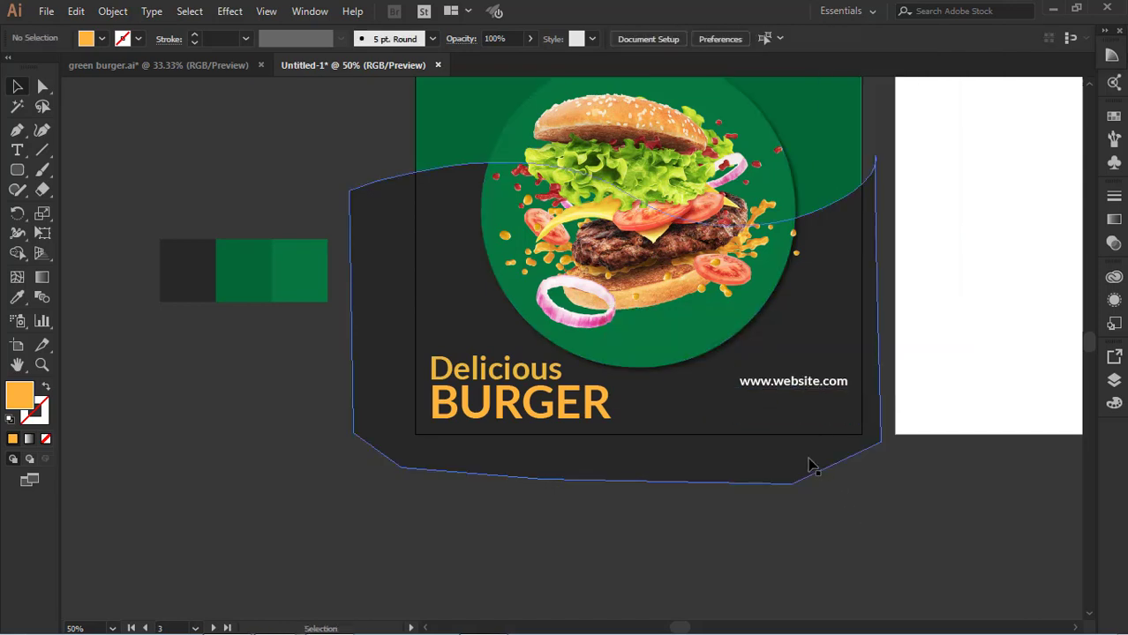
Send the dark wave backward below the orange button, then the green background rectangle backward below the wave
click(810, 466)
key(ctrl+bracketleft)
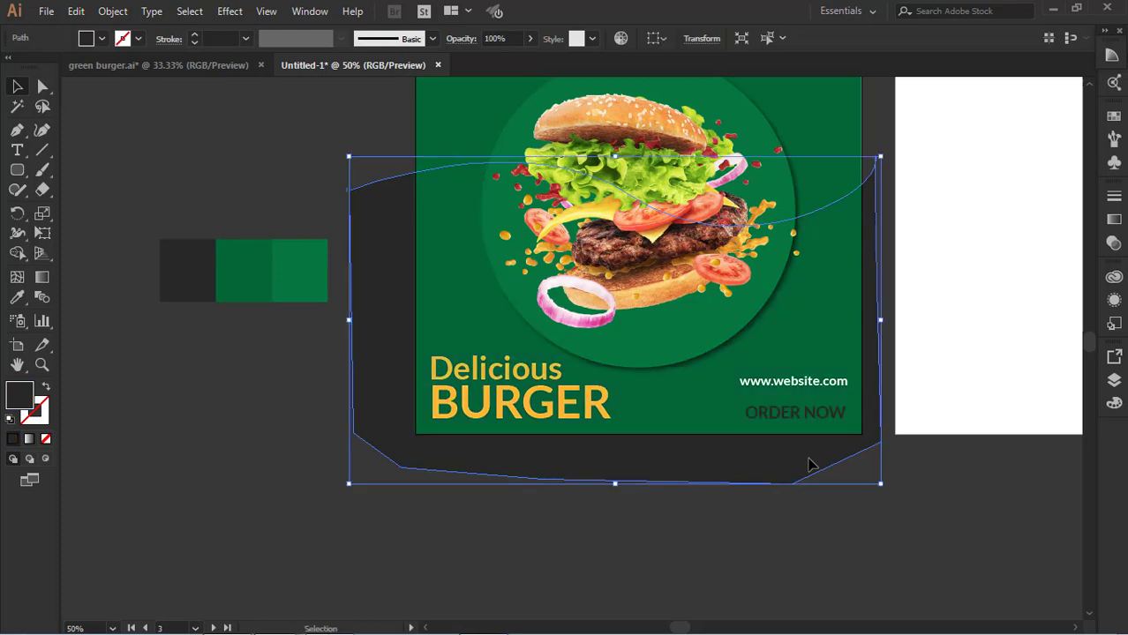
click(695, 426)
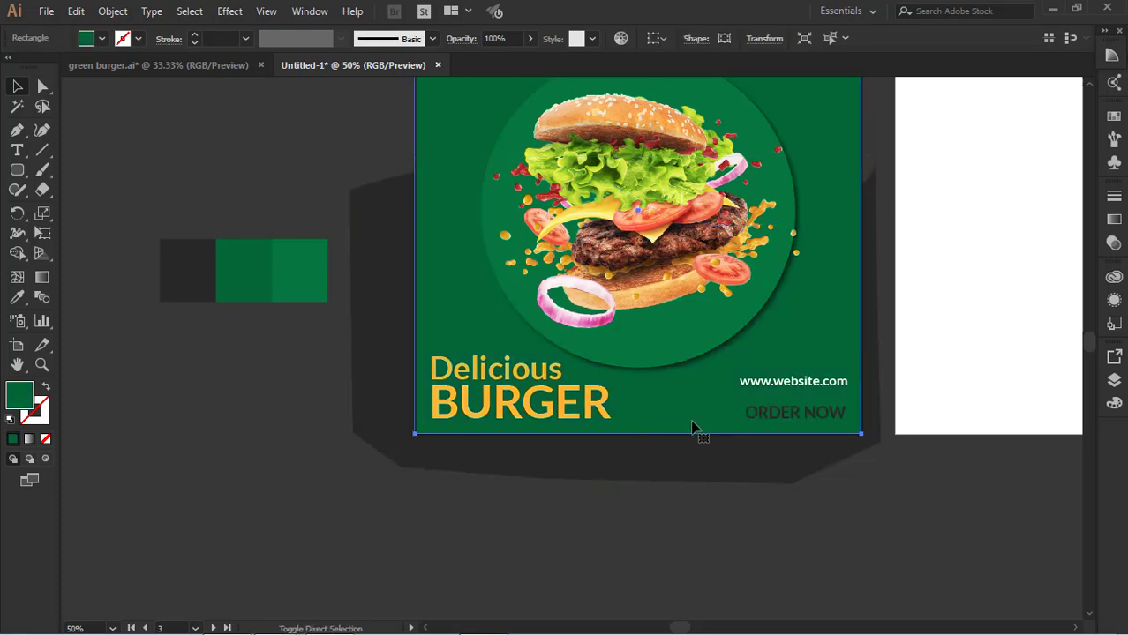
key(ctrl+bracketleft)
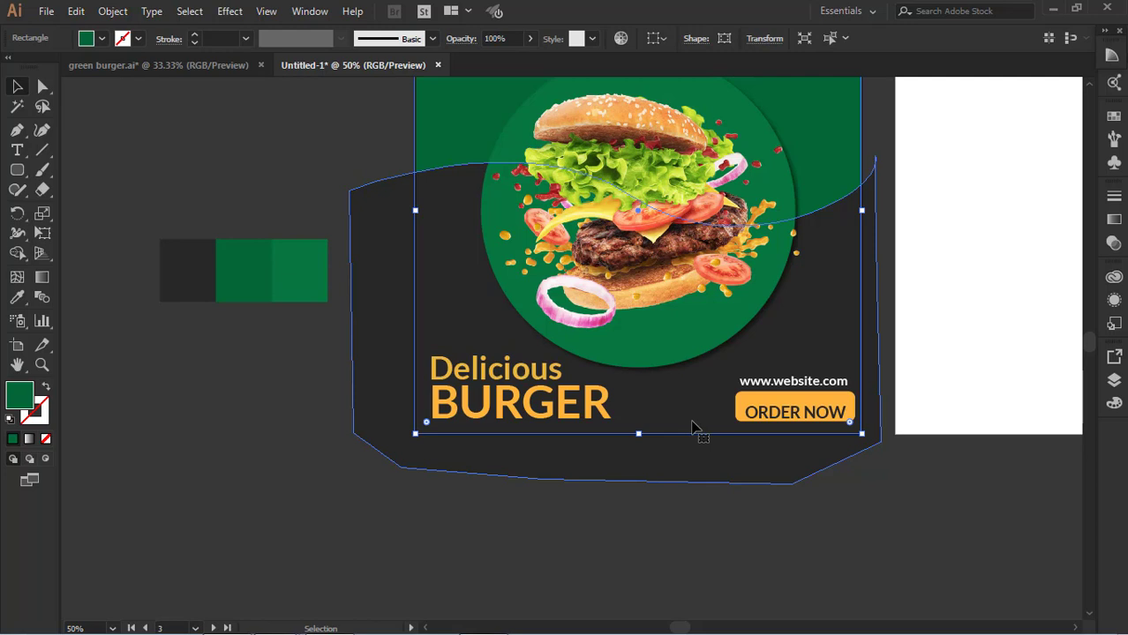
click(626, 516)
Nudge the ORDER NOW text up to centre it vertically in the orange button
click(817, 411)
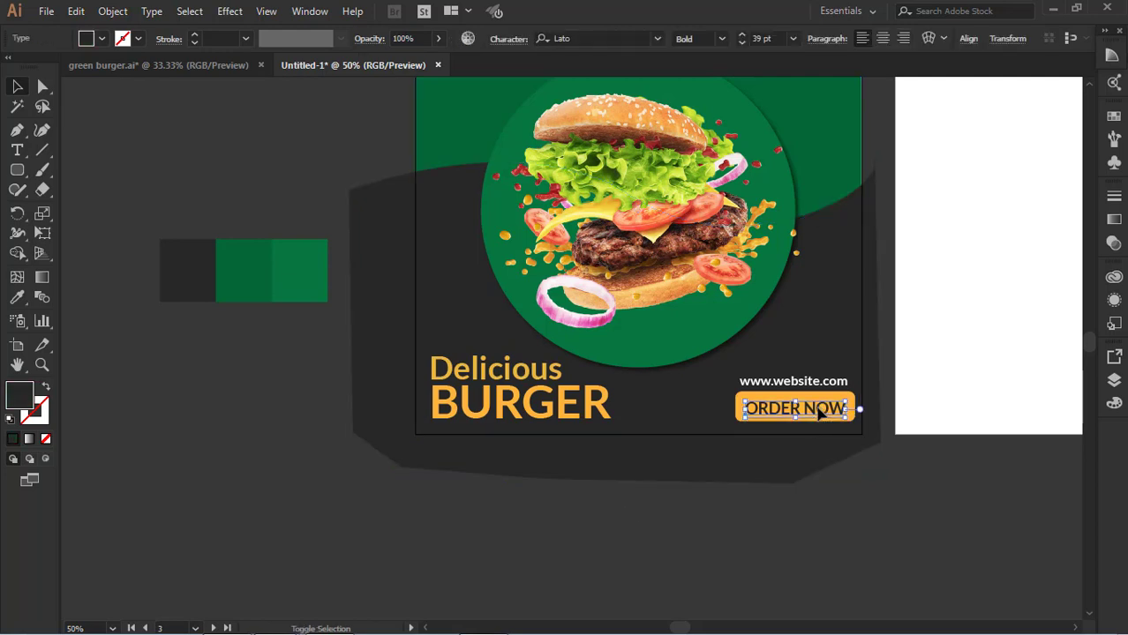
key(Up)
scroll(818, 415, up, 2)
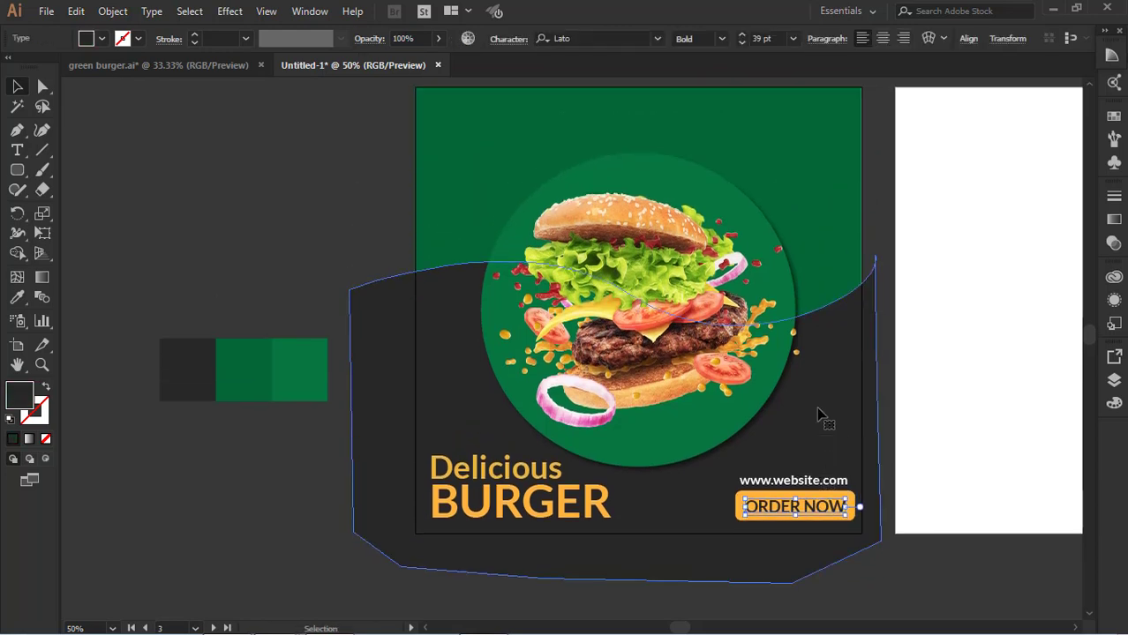
Move the white TASTY and HEALTHY texts together into the artboard's upper-left corner, aligned with the left edge of "Delicious BURGER"
scroll(221, 472, down, 3)
drag(241, 460, 713, 420)
drag(666, 450, 402, 156)
drag(181, 395, 487, 406)
click(354, 451)
shift+click(364, 487)
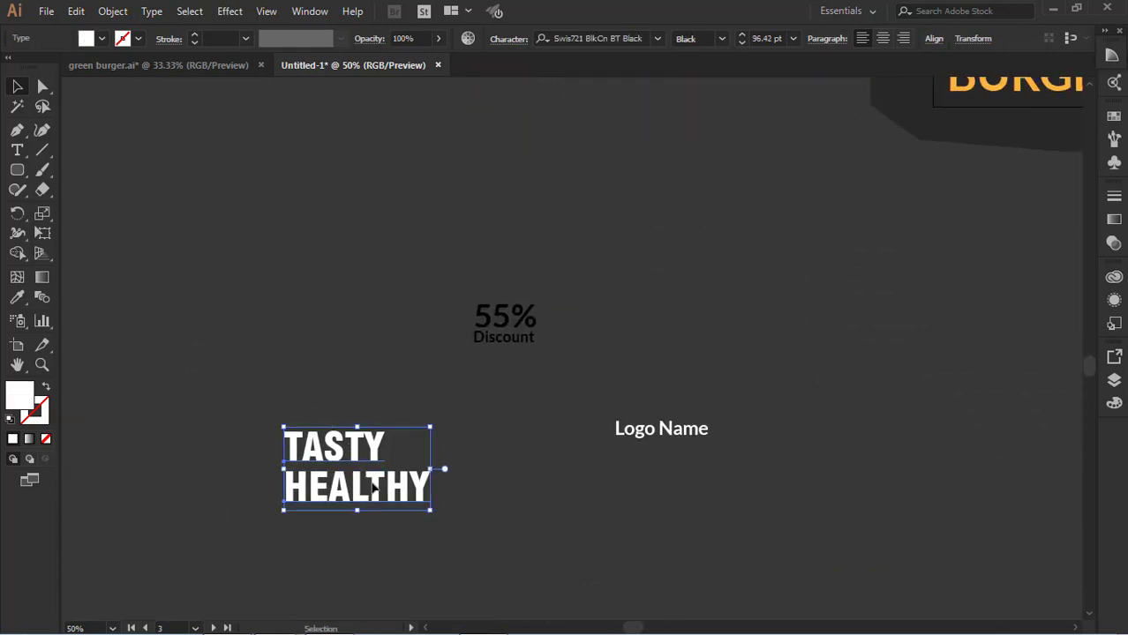
drag(371, 486, 925, 309)
mouse_move(773, 269)
mouse_down()
mouse_move(408, 420)
mouse_move(165, 497)
mouse_up()
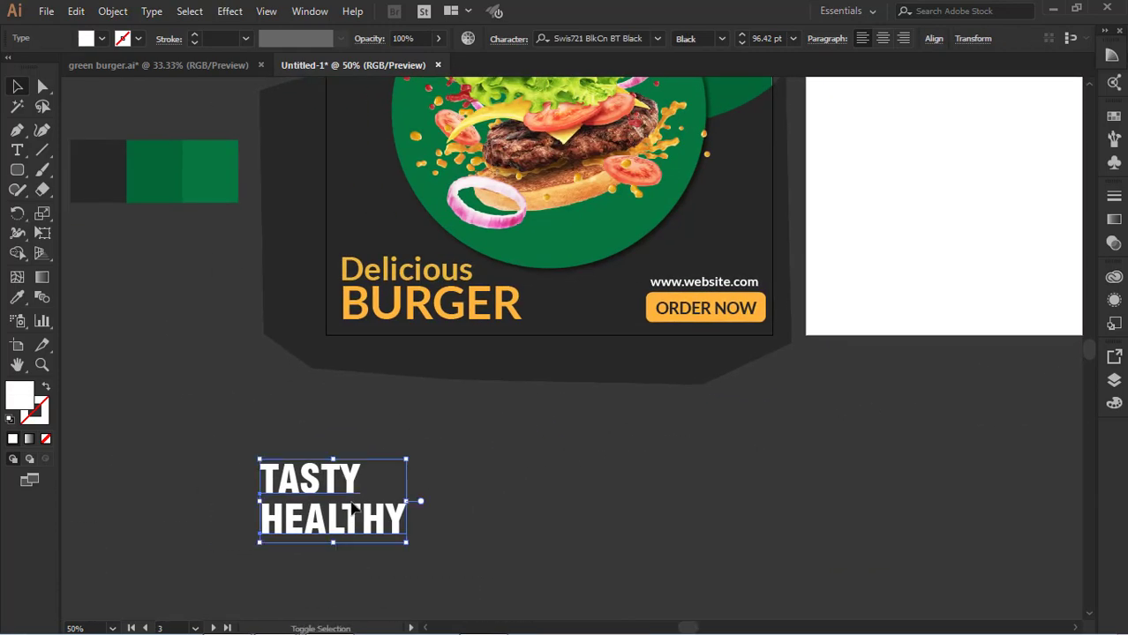
mouse_move(354, 510)
mouse_down()
mouse_move(425, 150)
mouse_move(465, 255)
mouse_move(465, 453)
mouse_up()
drag(363, 447, 371, 250)
scroll(477, 274, down, 1)
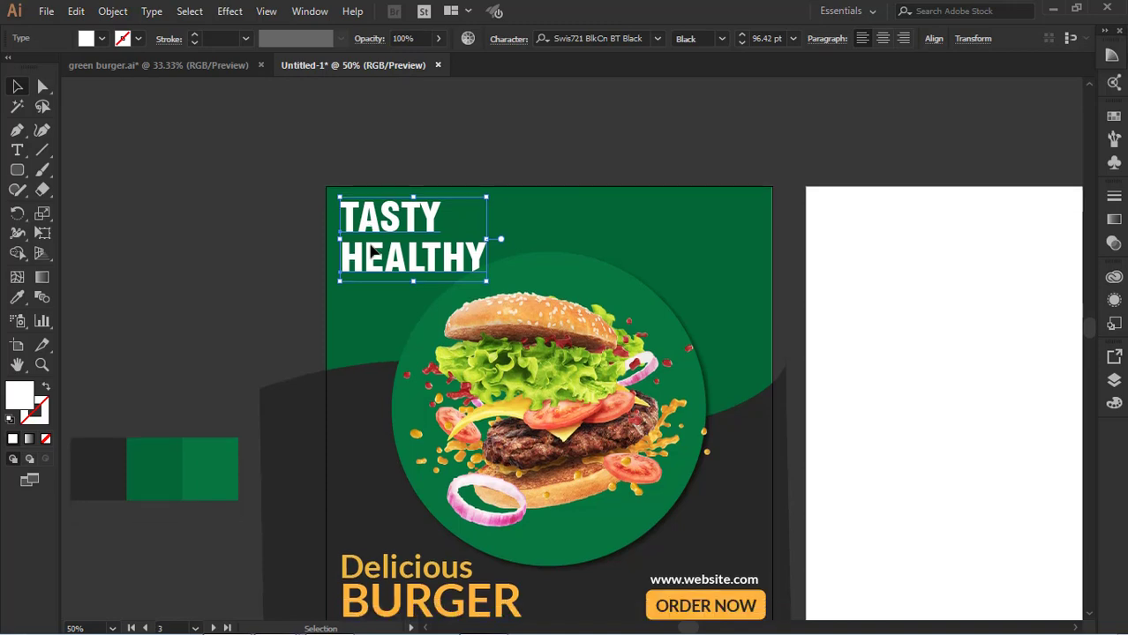
scroll(515, 291, down, 1)
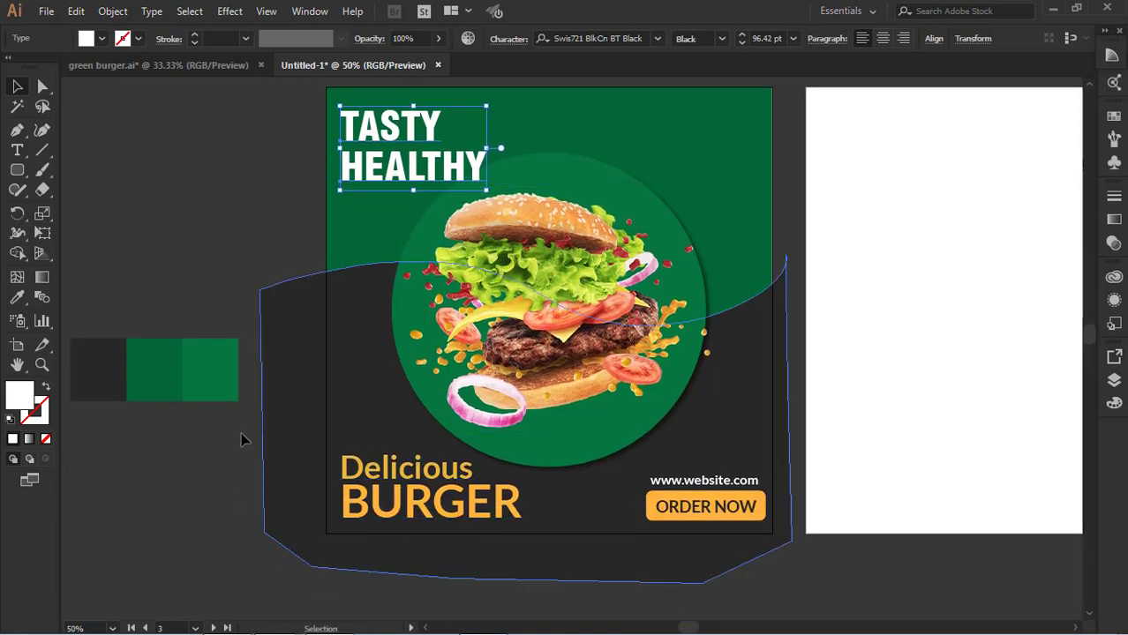
Move the white "Logo Name" text from below the artboard into the artboard's upper-right corner
scroll(227, 456, down, 5)
drag(93, 557, 737, 173)
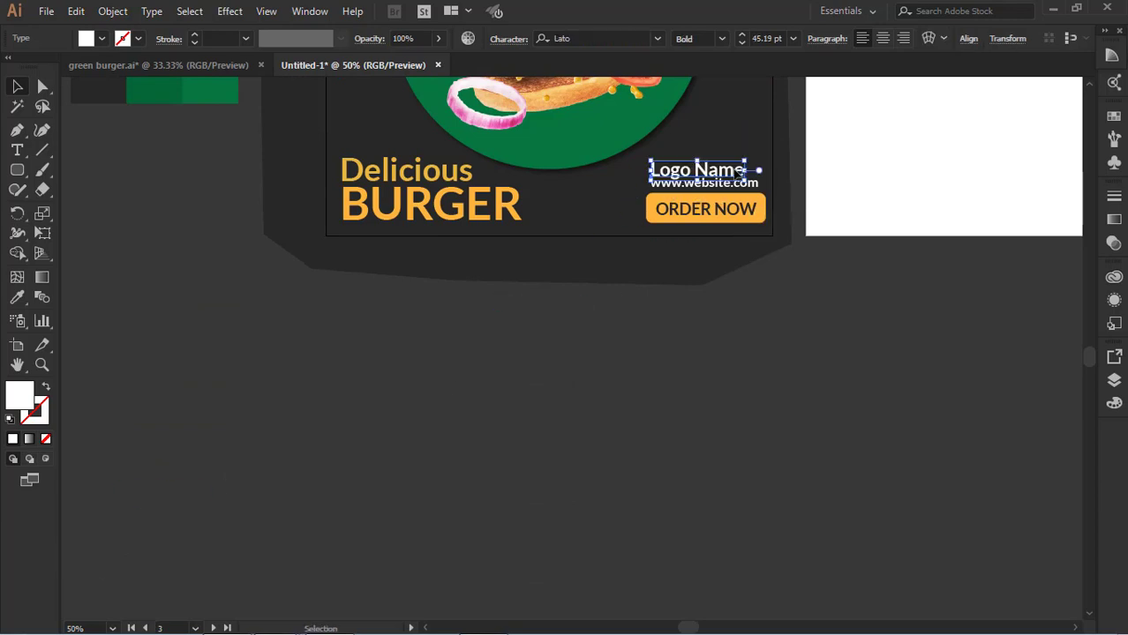
scroll(783, 246, up, 5)
drag(719, 567, 739, 203)
Draw a white circle with no stroke on the empty canvas beside the artboard, above the colour swatches
drag(311, 334, 697, 274)
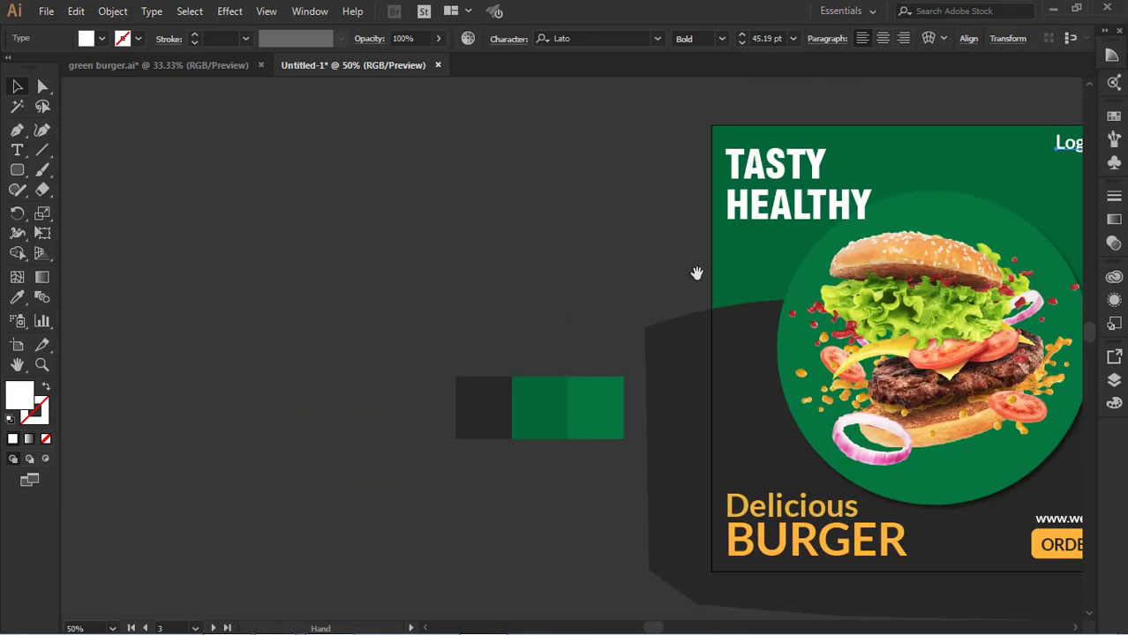
drag(19, 174, 88, 205)
drag(241, 166, 345, 270)
click(17, 86)
key(ctrl+shift+a)
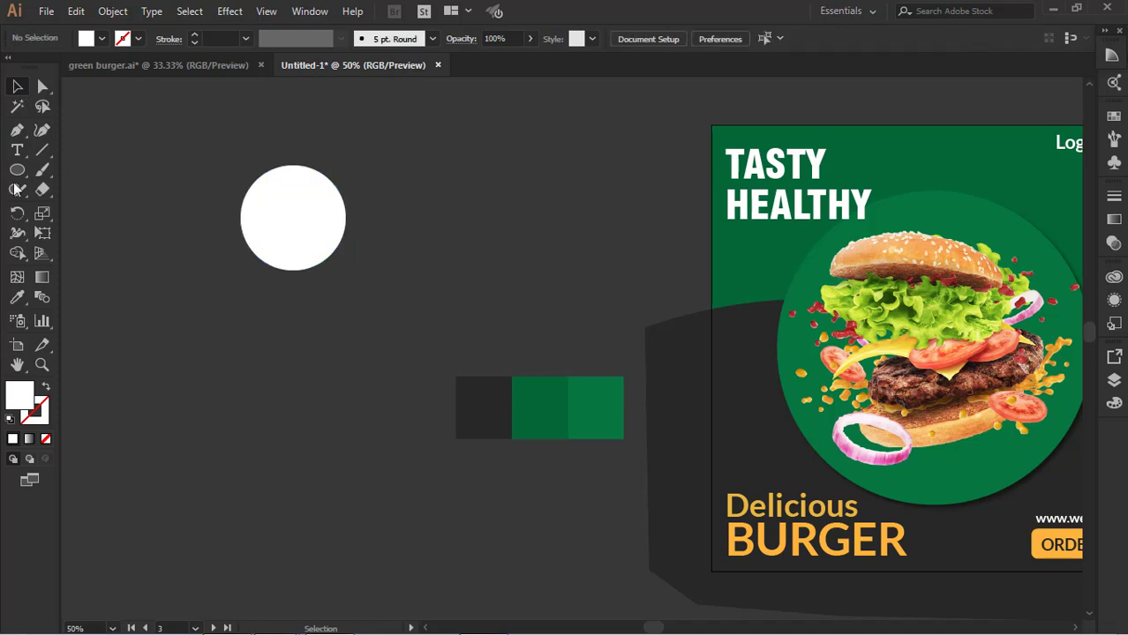
Draw a closed, curved white tail shape tapering to a point with the Pen tool, beside the white circle
click(483, 140)
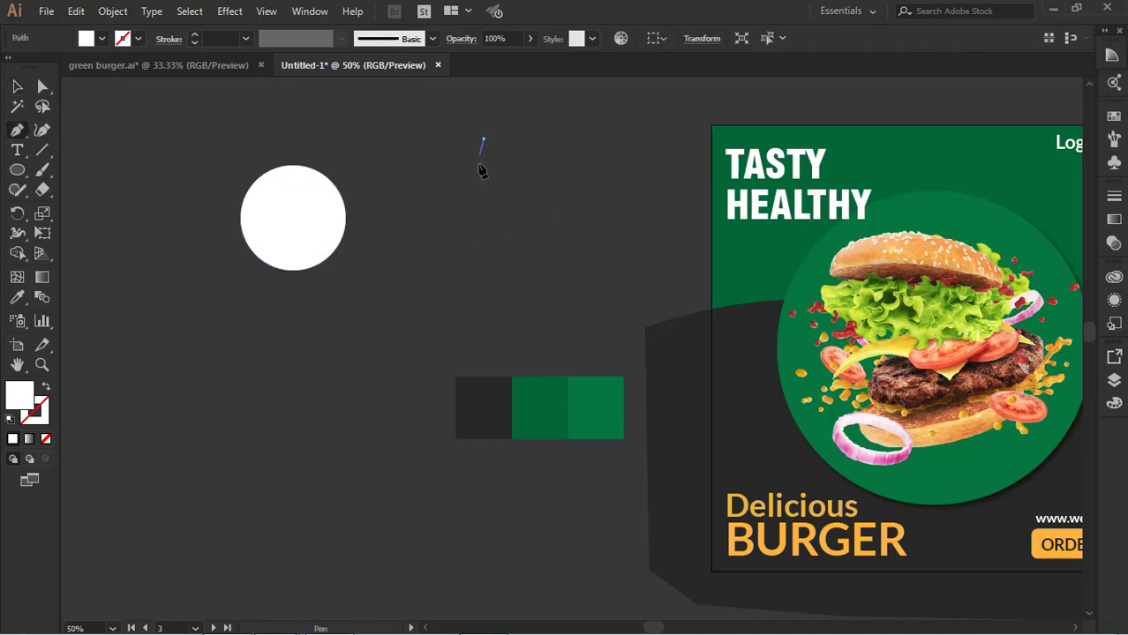
click(473, 215)
drag(489, 250, 489, 249)
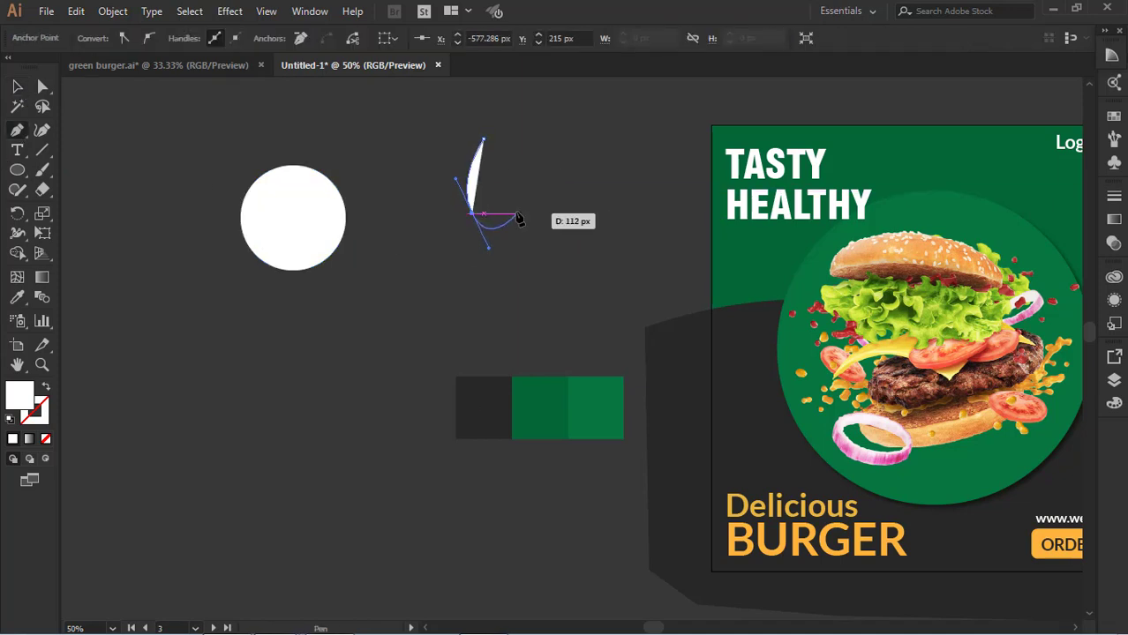
click(472, 213)
click(511, 210)
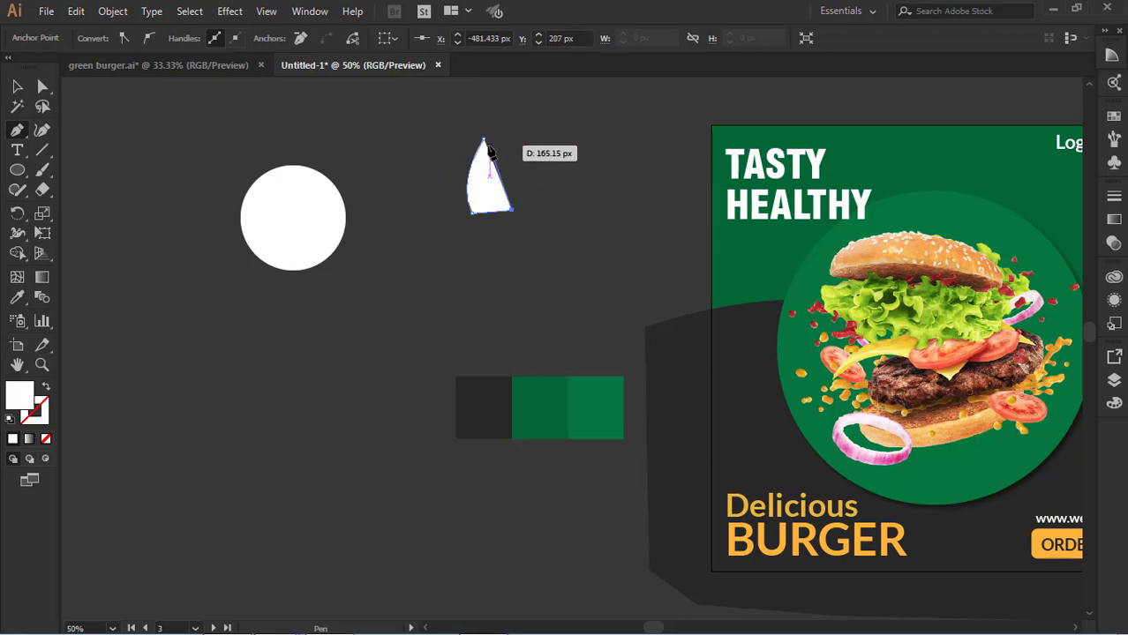
click(483, 140)
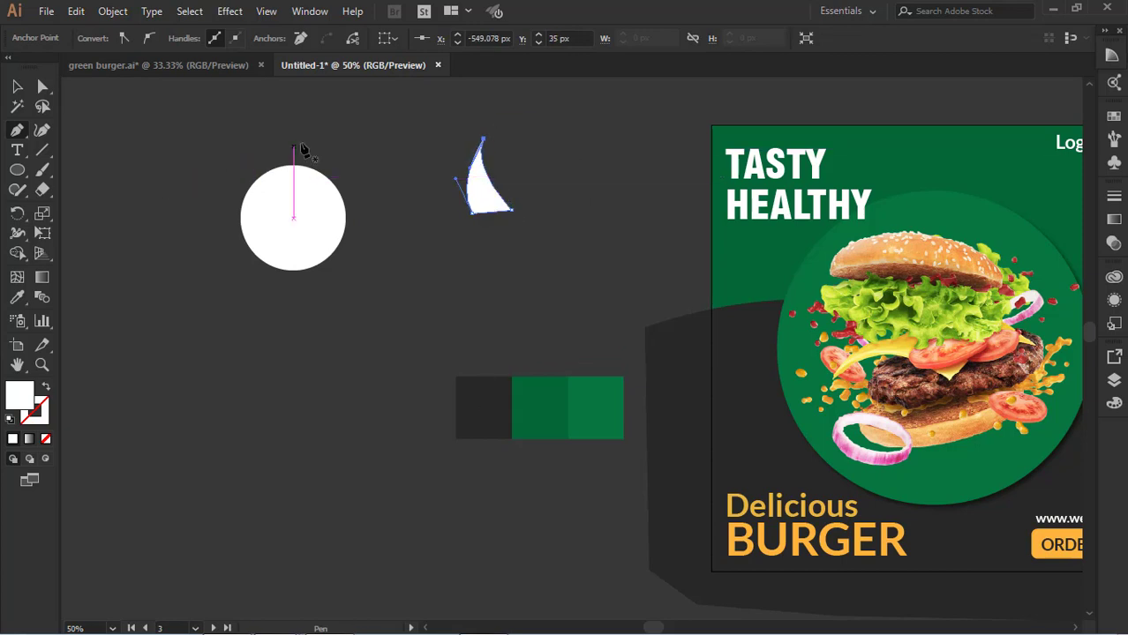
Rotate the white tail shape and place it over the circle's upper-right edge to form a speech bubble
click(13, 84)
click(429, 177)
drag(509, 210, 420, 210)
scroll(406, 209, right, 3)
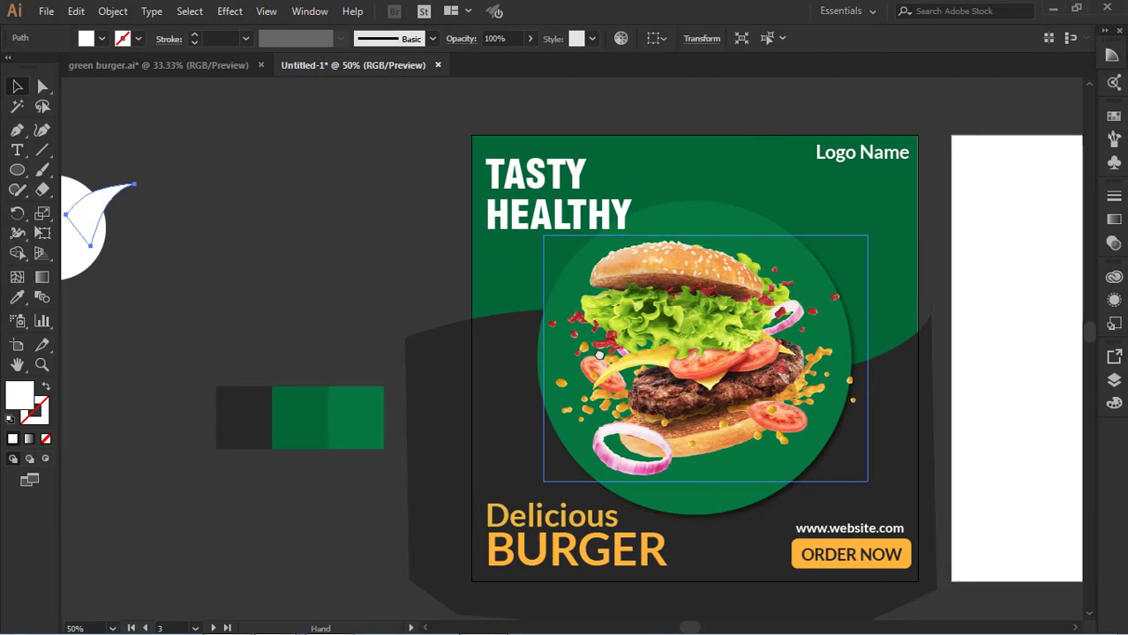
Move the white circle and its tail together onto the artboard, below the "Logo Name" text
click(95, 227)
click(95, 227)
drag(93, 227, 886, 259)
drag(934, 217, 861, 278)
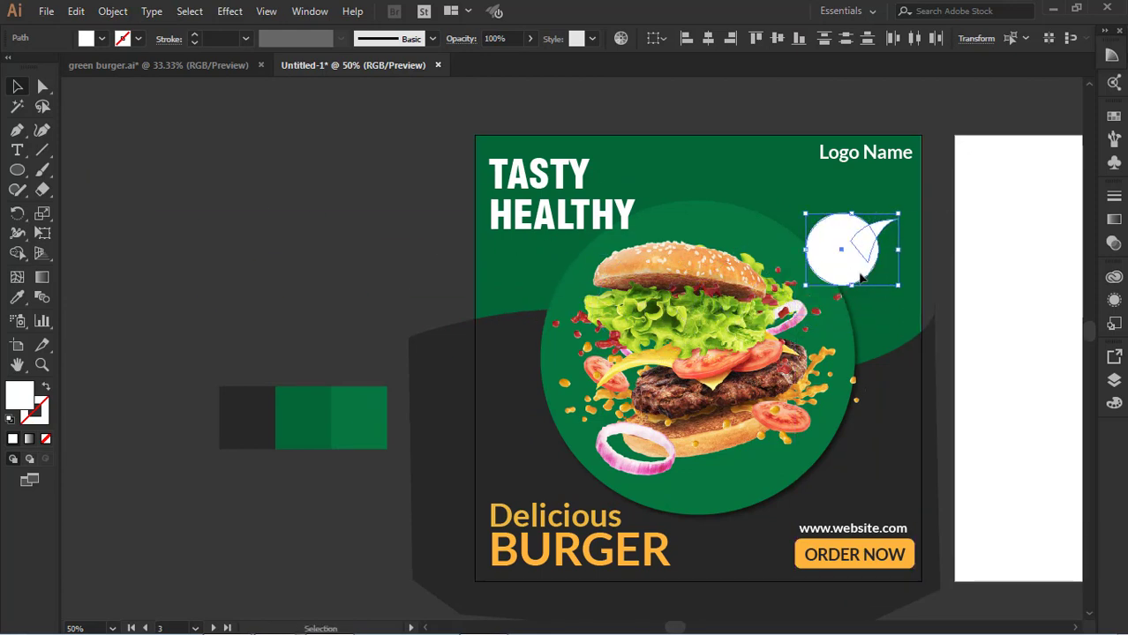
Reflect the circle and tail across the vertical axis so that the tail faces the burger
right_click(860, 277)
mouse_move(918, 500)
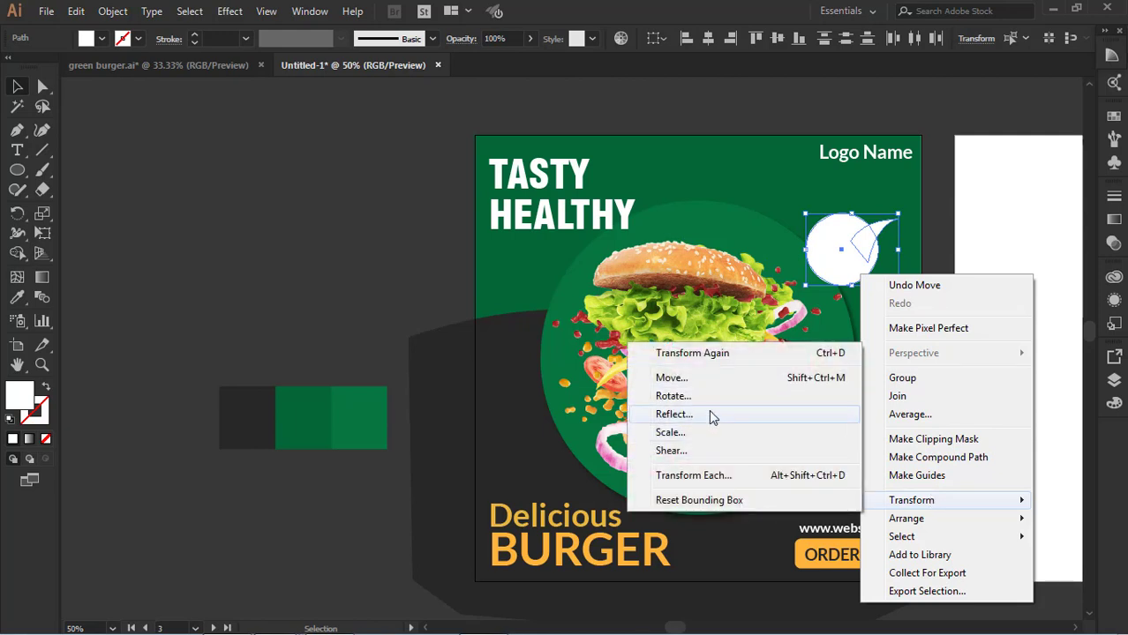
click(711, 415)
click(906, 413)
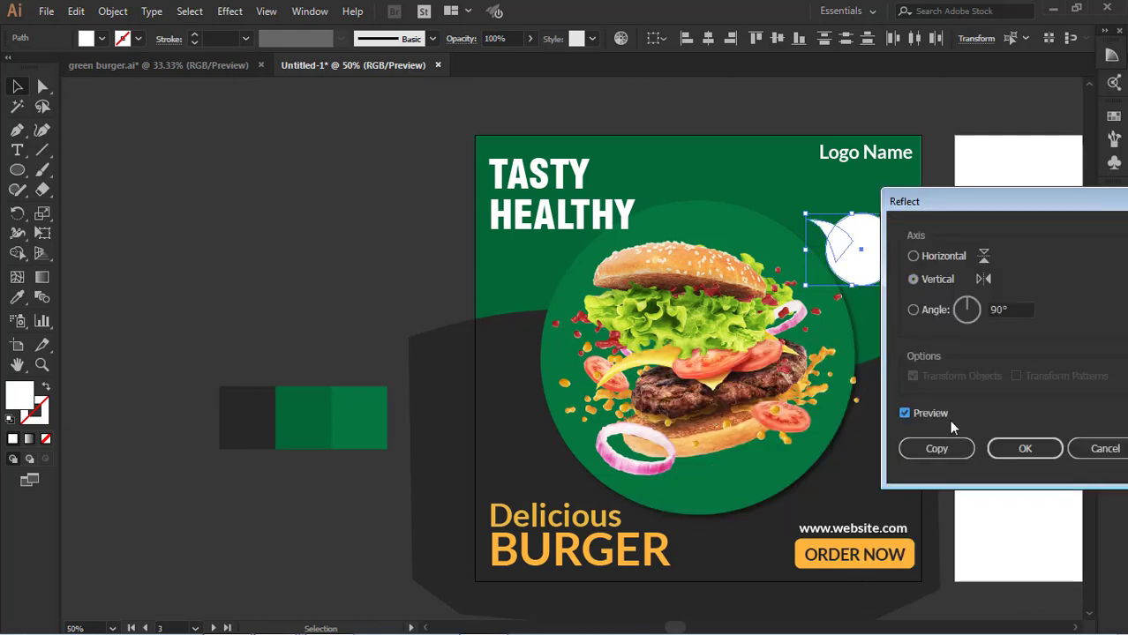
click(1023, 448)
click(921, 115)
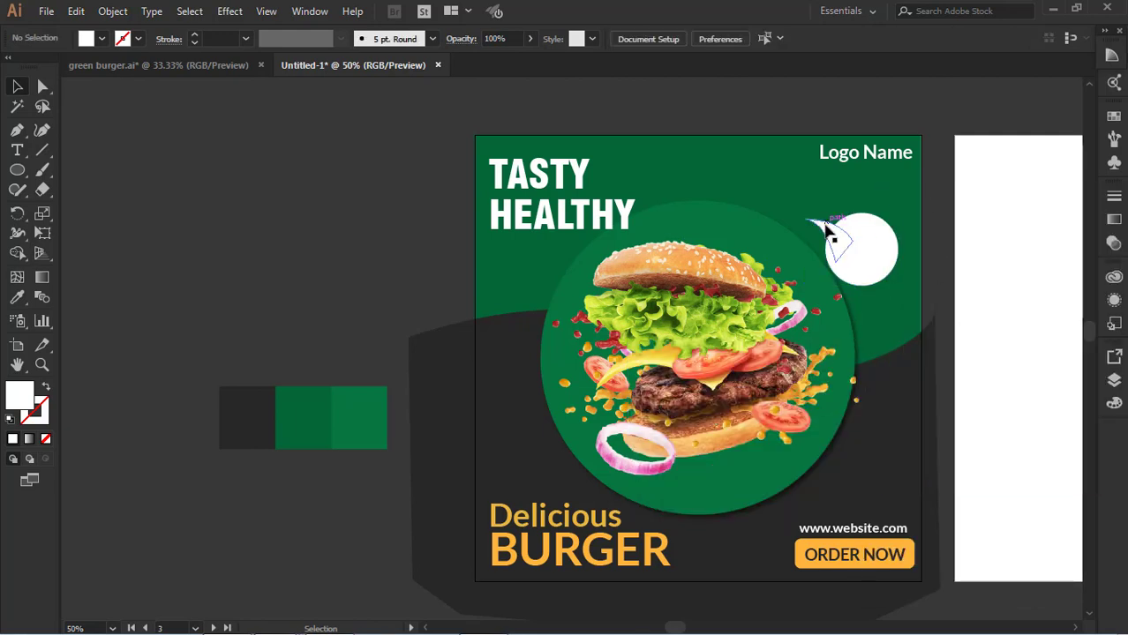
Rotate the tail so it points down toward the burger, and lower it along the circle's edge
click(826, 231)
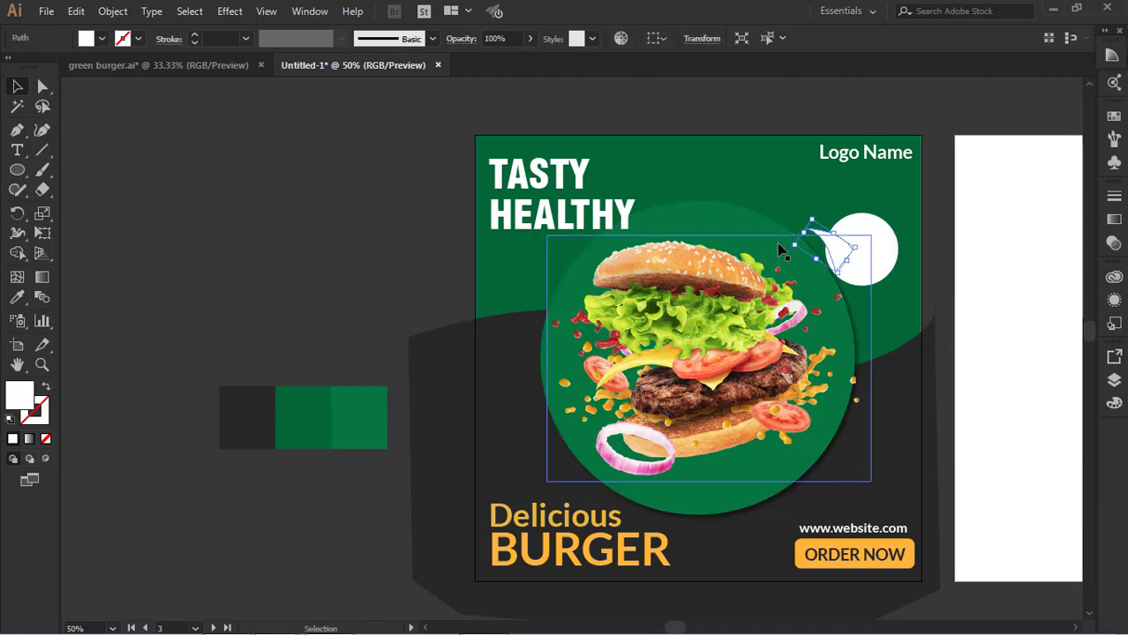
drag(787, 246, 812, 196)
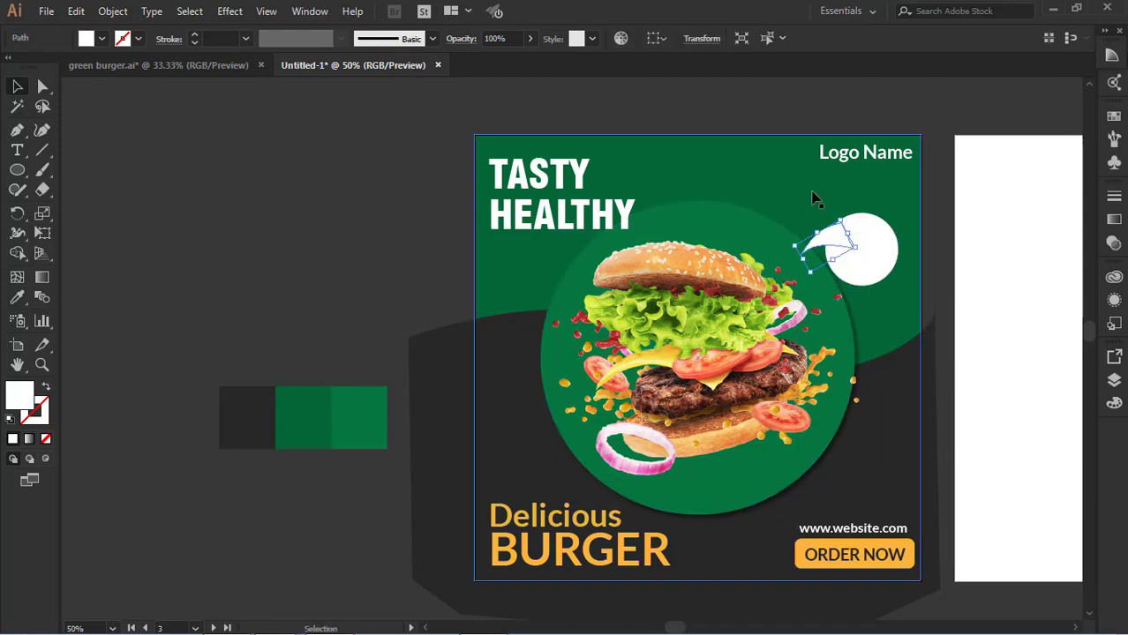
click(780, 220)
mouse_move(816, 249)
mouse_down()
mouse_move(805, 265)
mouse_move(817, 260)
mouse_up()
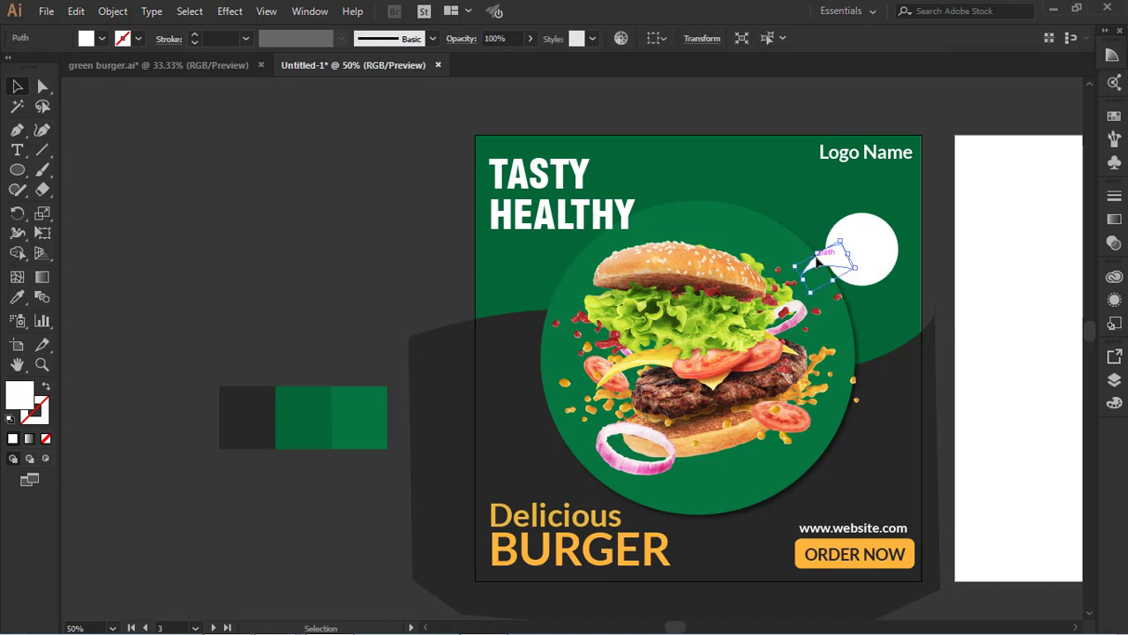
Shift the white circle and tail together slightly left, toward the burger
shift+click(860, 255)
drag(862, 253, 852, 259)
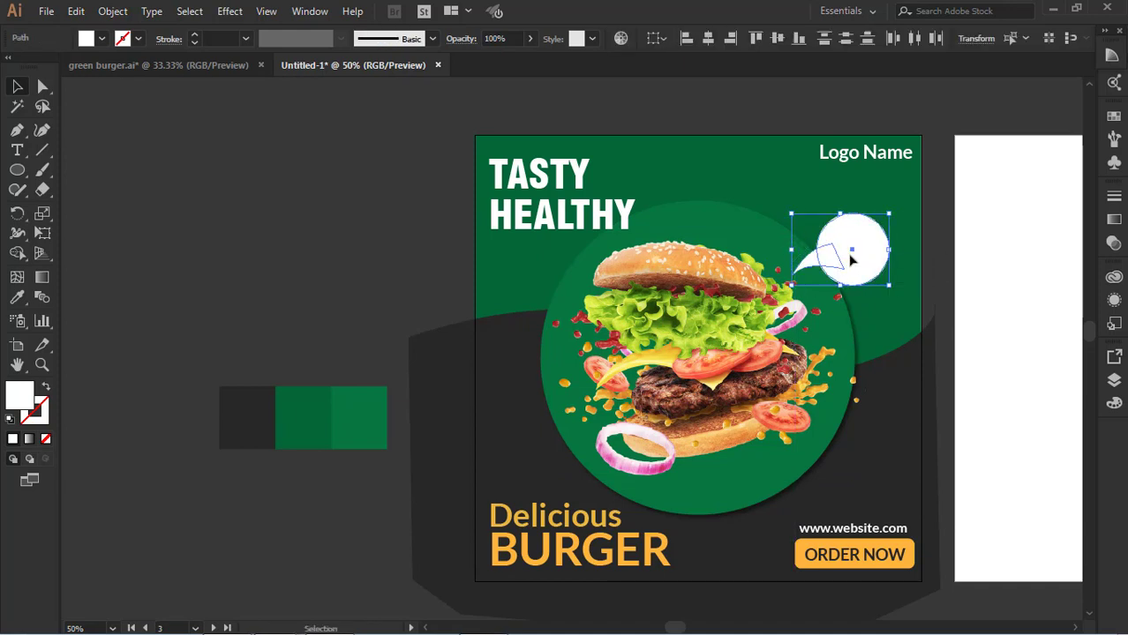
click(746, 117)
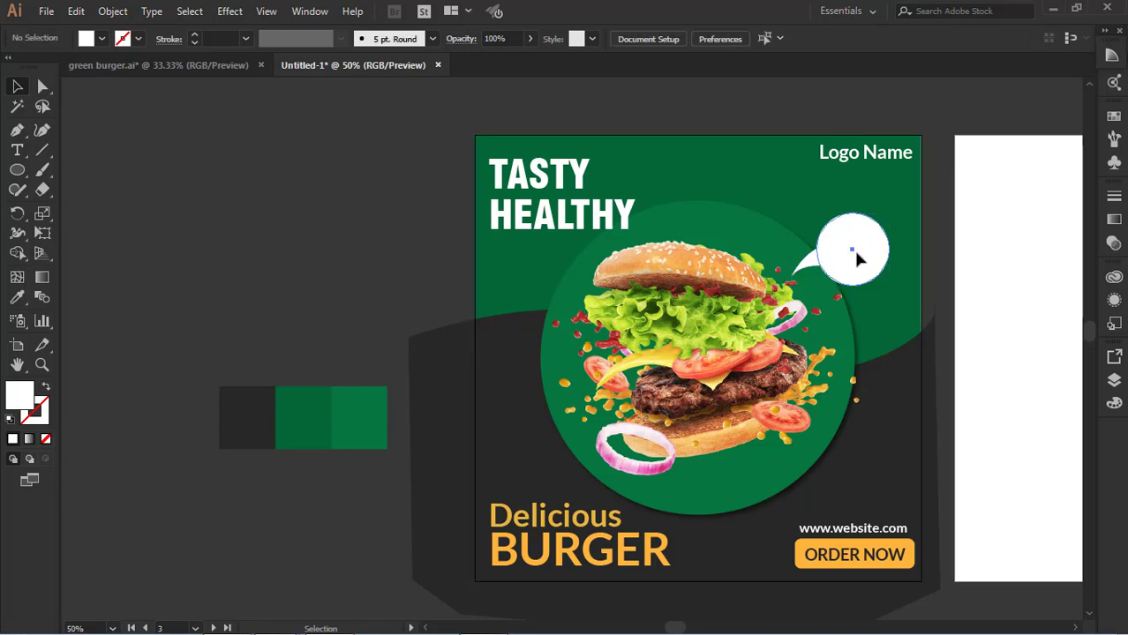
Merge the white circle and tail into one speech bubble with the Shape Builder tool
click(853, 250)
click(842, 272)
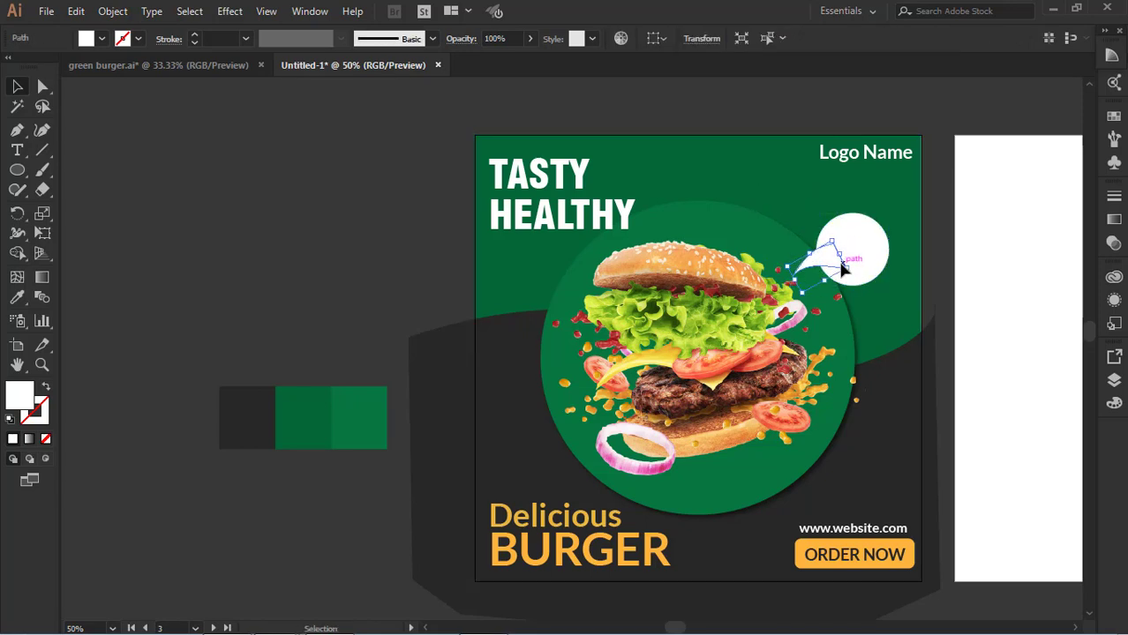
shift+click(863, 251)
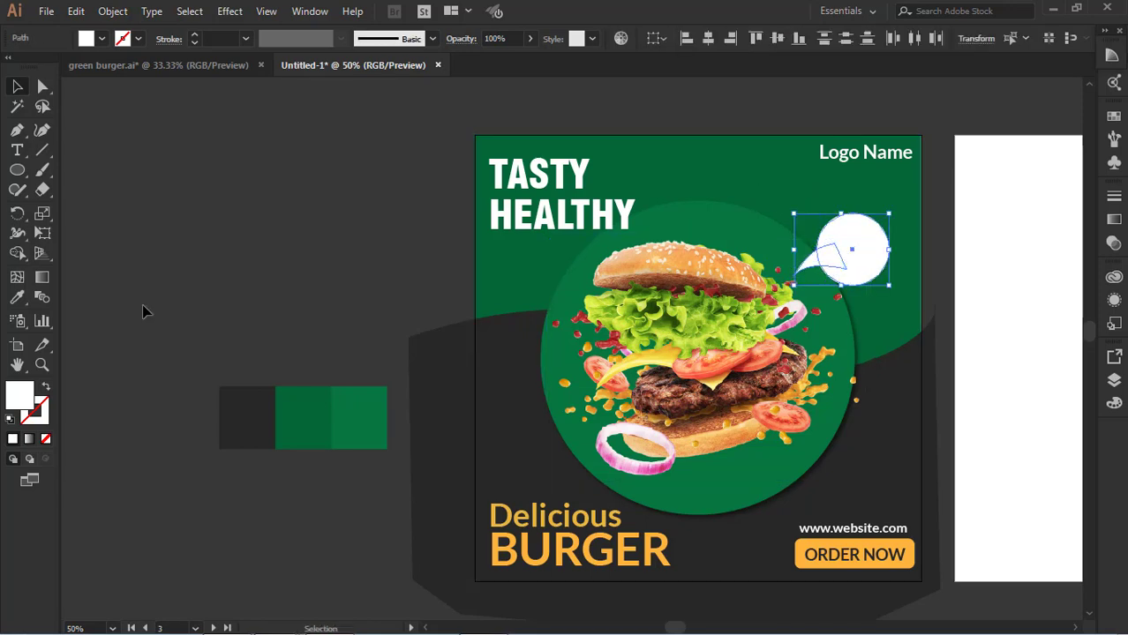
click(16, 256)
drag(818, 262, 852, 252)
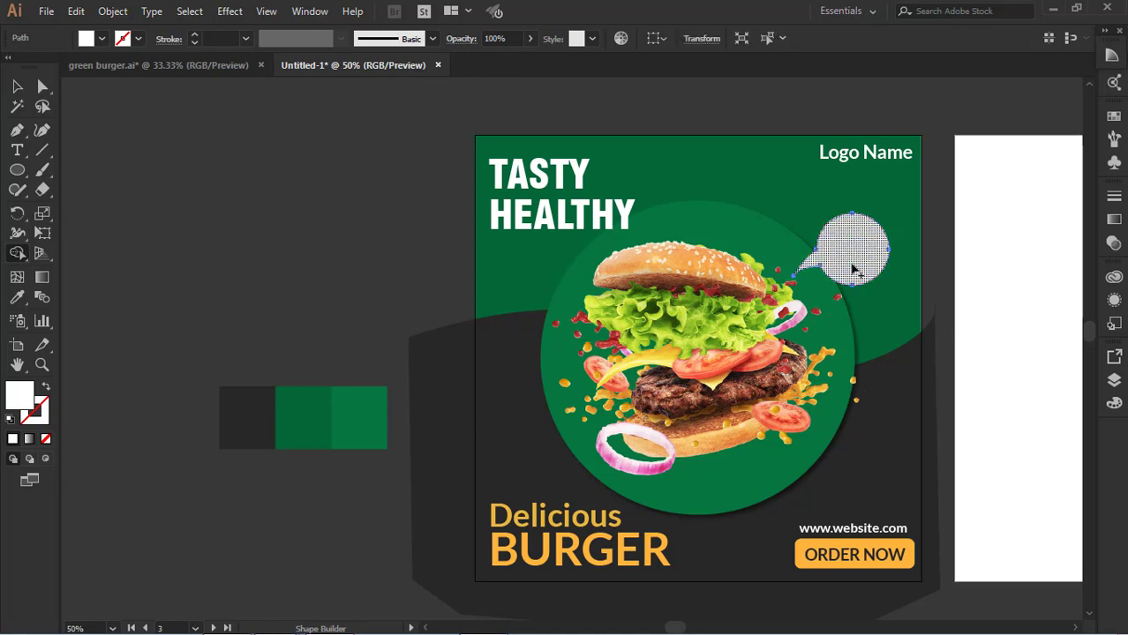
click(17, 88)
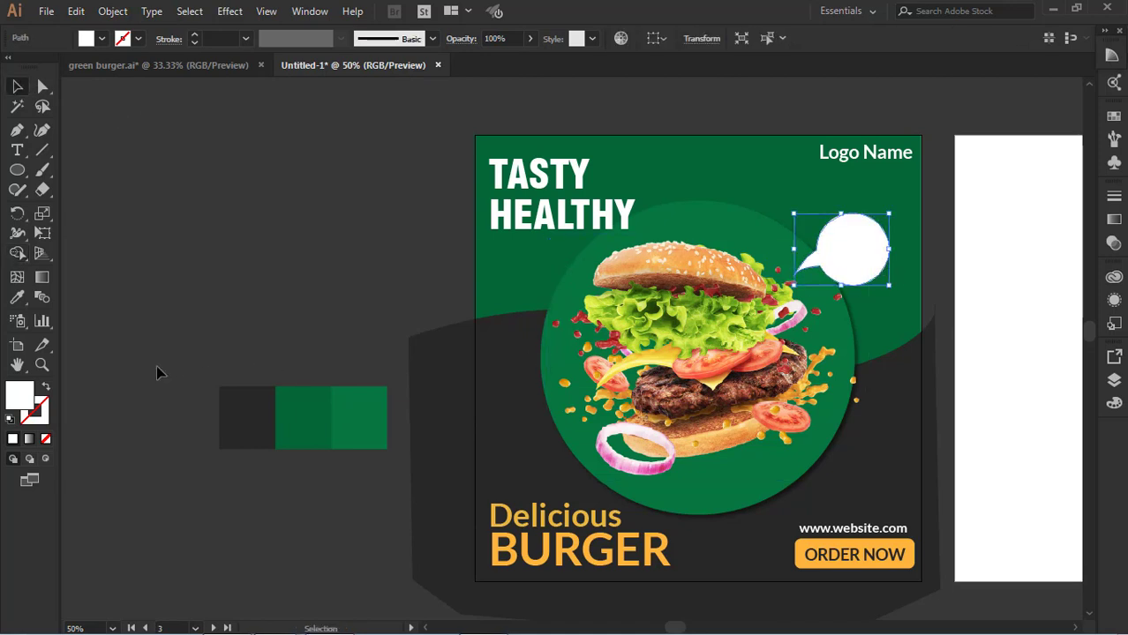
Fill the speech bubble with the orange sampled from the ORDER NOW button
click(16, 299)
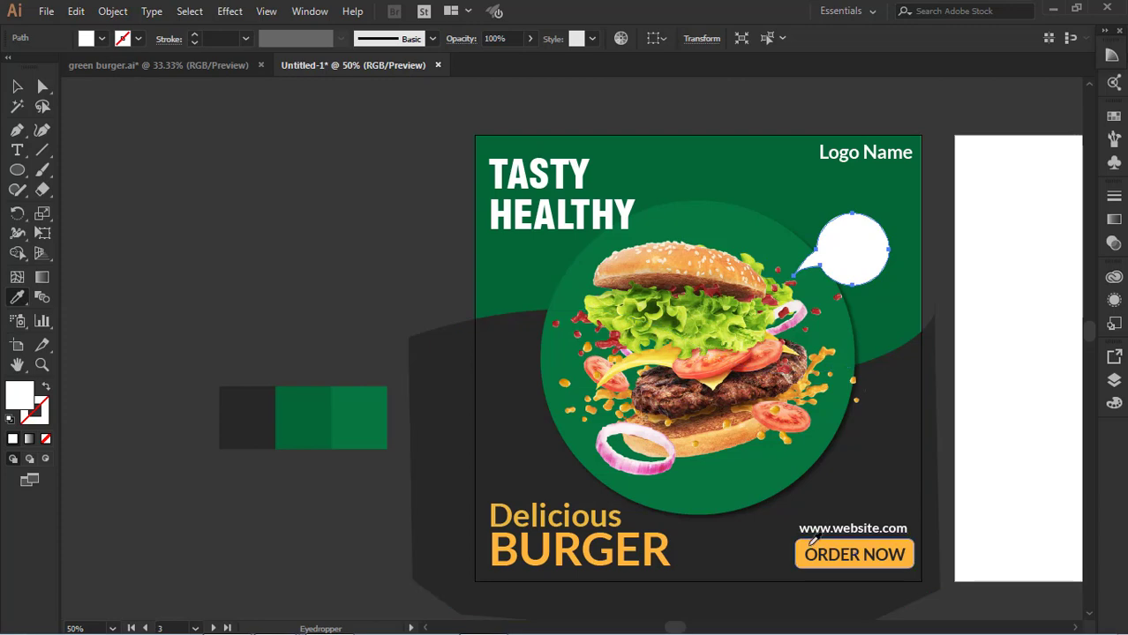
click(825, 549)
click(17, 90)
Place the "55% Discount" text in front of the orange speech bubble and scale it down to fit inside
scroll(317, 254, down, 5)
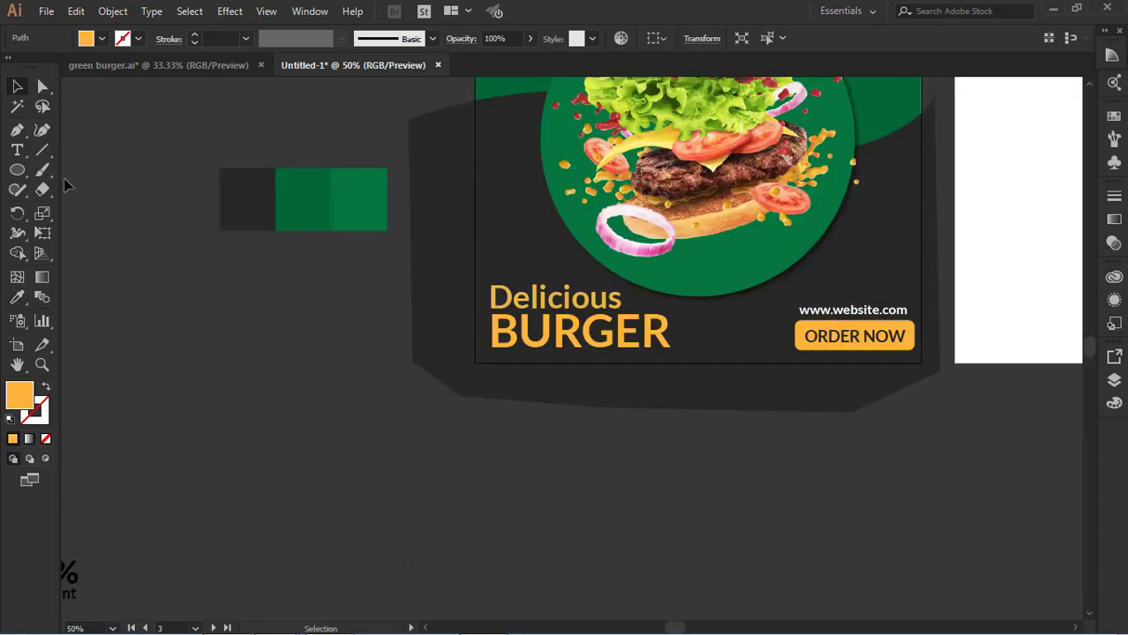
click(112, 593)
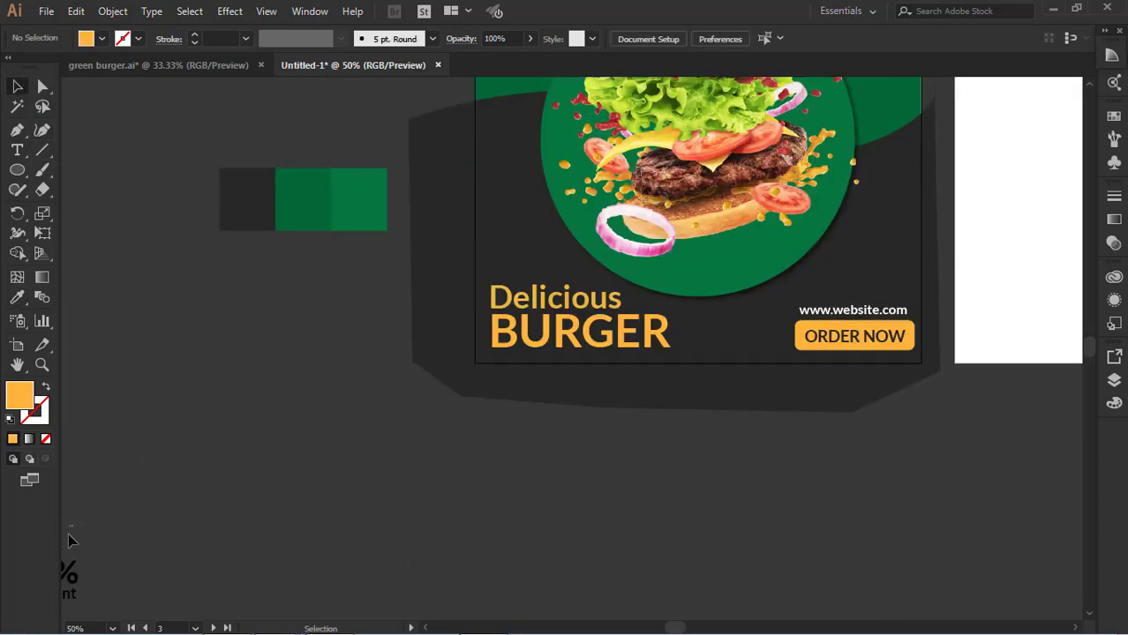
drag(88, 590, 719, 371)
drag(706, 418, 516, 631)
drag(517, 572, 663, 254)
key(ctrl+shift+bracketright)
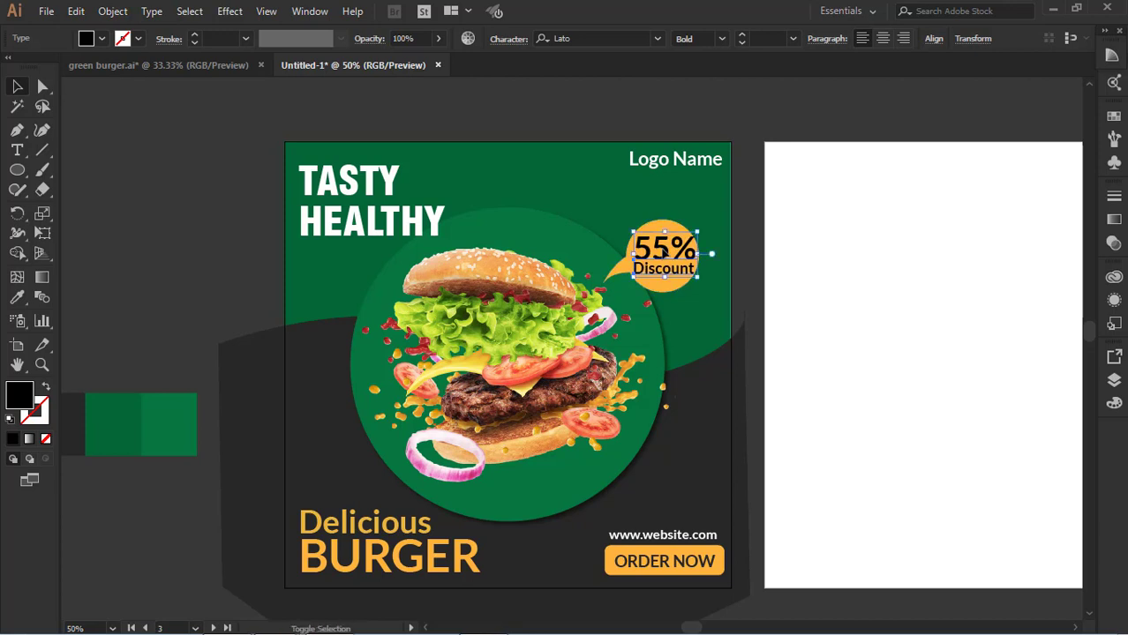
drag(697, 232, 687, 233)
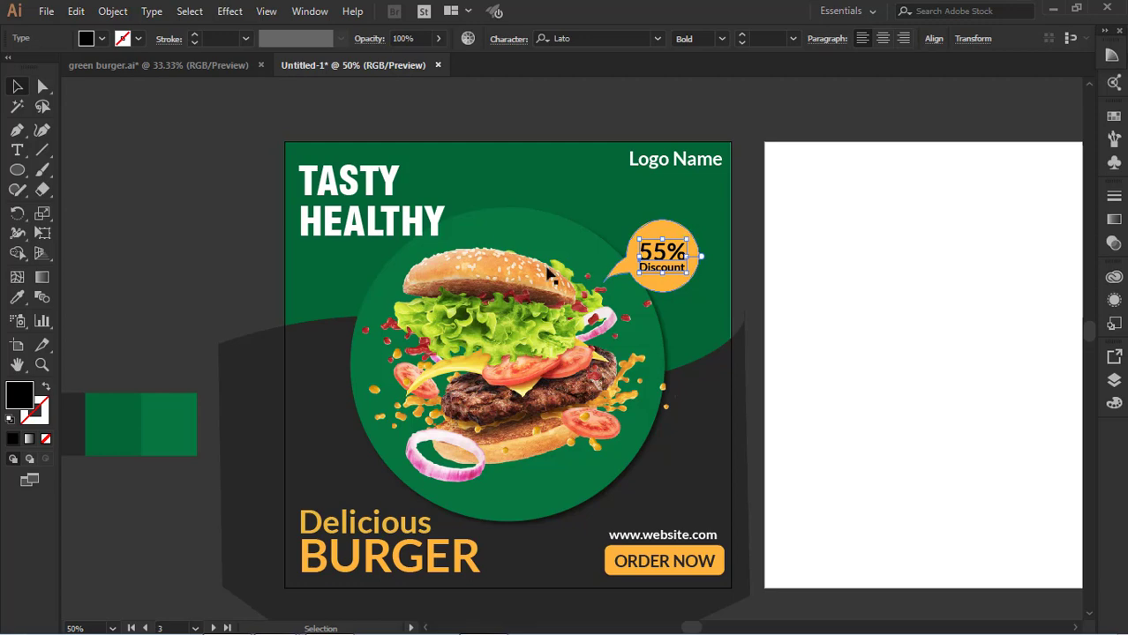
click(226, 251)
Draw a horizontal wavy path with the Pen tool on the empty canvas above the colour swatches
scroll(359, 319, down, 3)
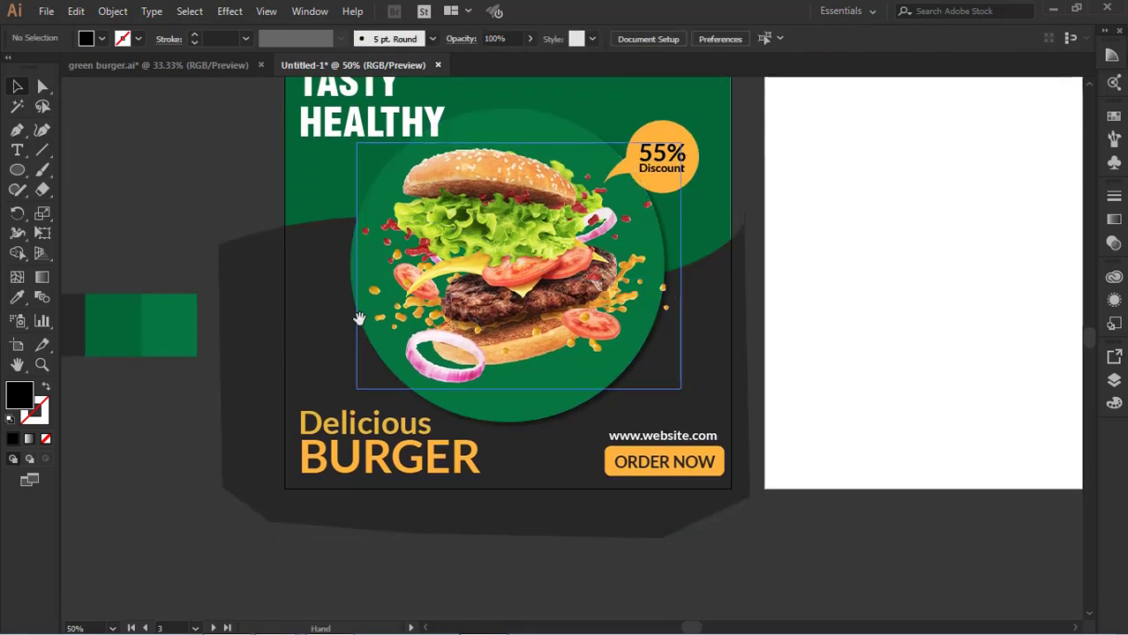
drag(359, 319, 677, 382)
key(p)
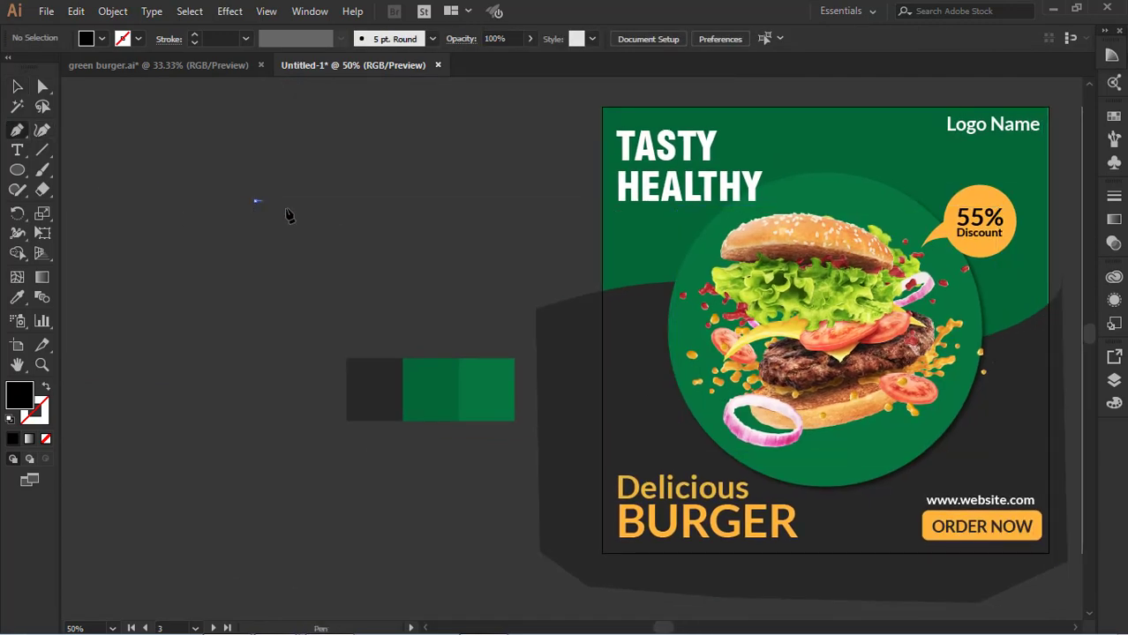
drag(338, 201, 516, 221)
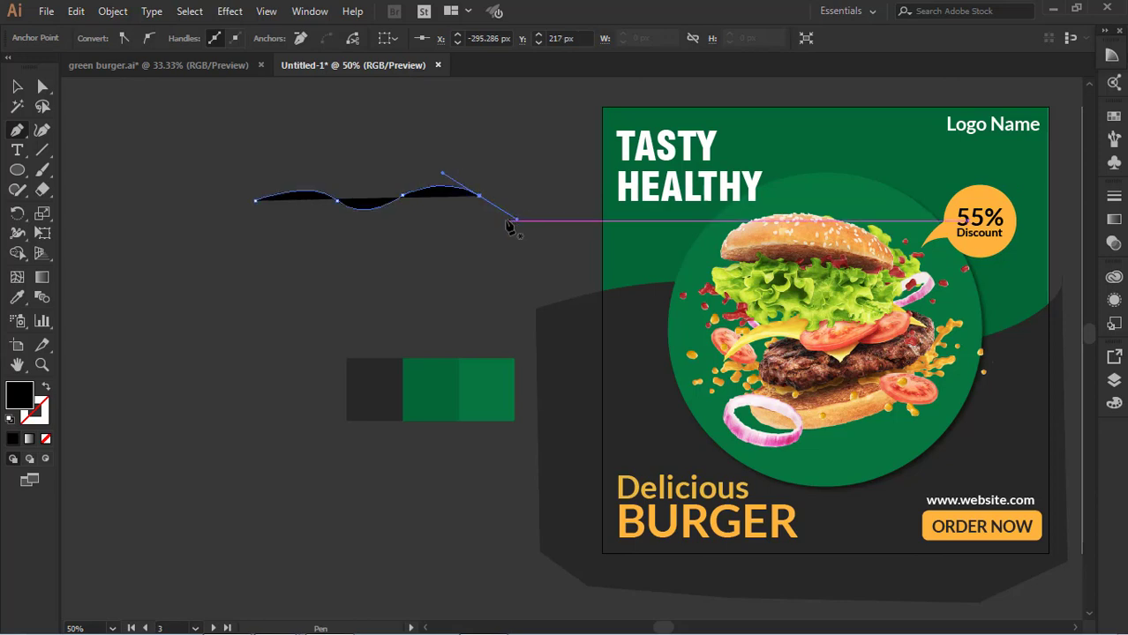
click(18, 86)
click(372, 227)
Swap the wavy path's black fill to the stroke, leaving no fill, and set the stroke weight to 2 pt
click(357, 201)
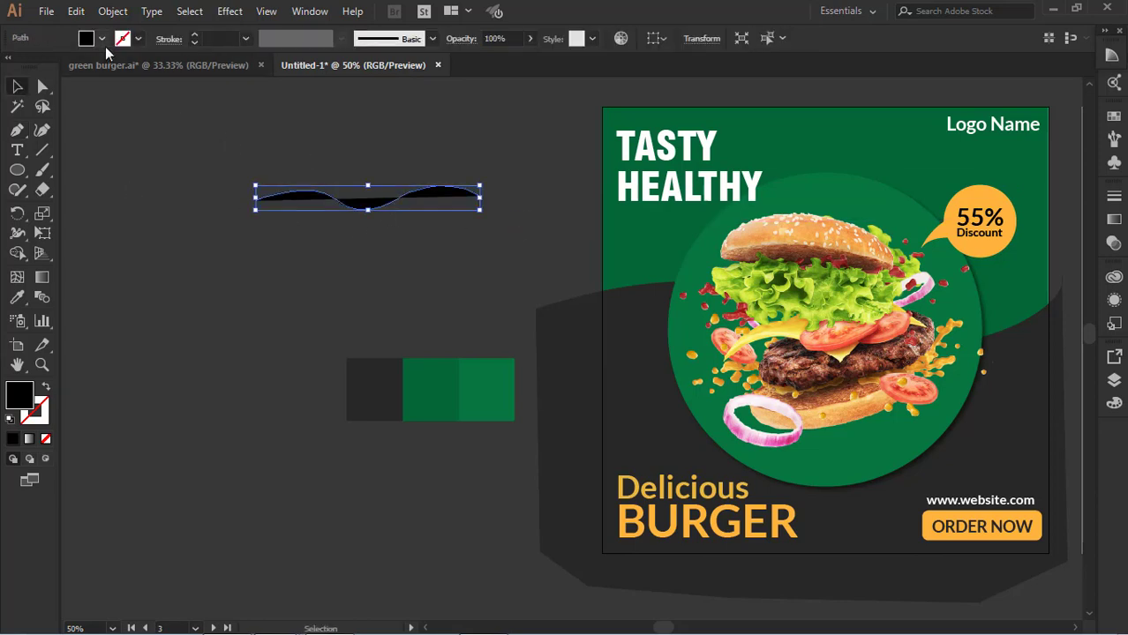
click(102, 39)
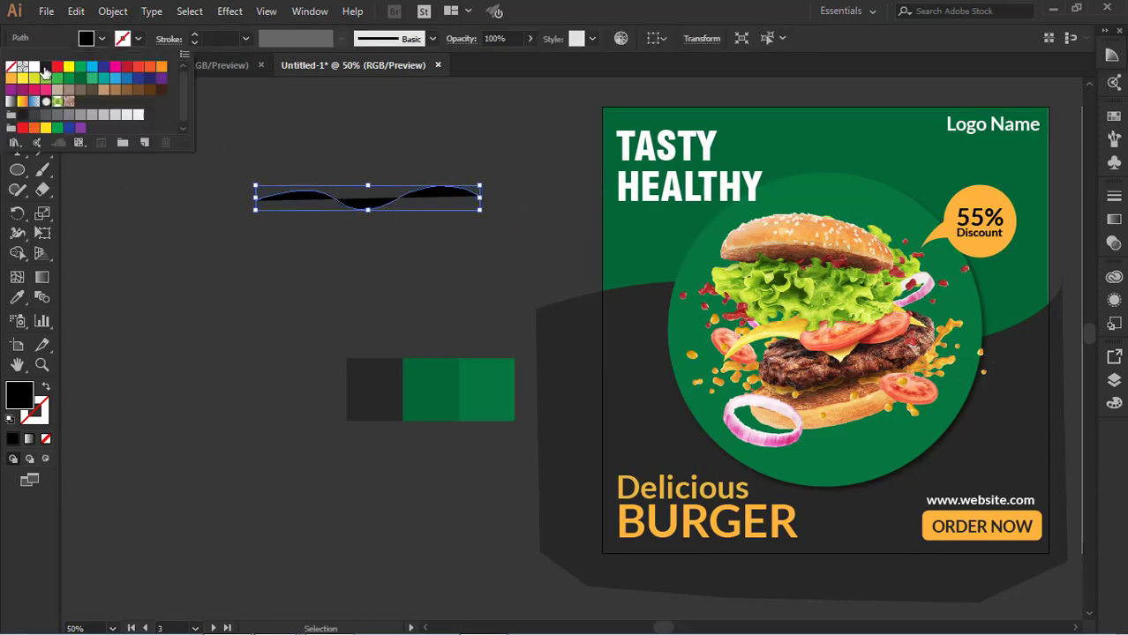
click(48, 390)
click(212, 39)
text(2)
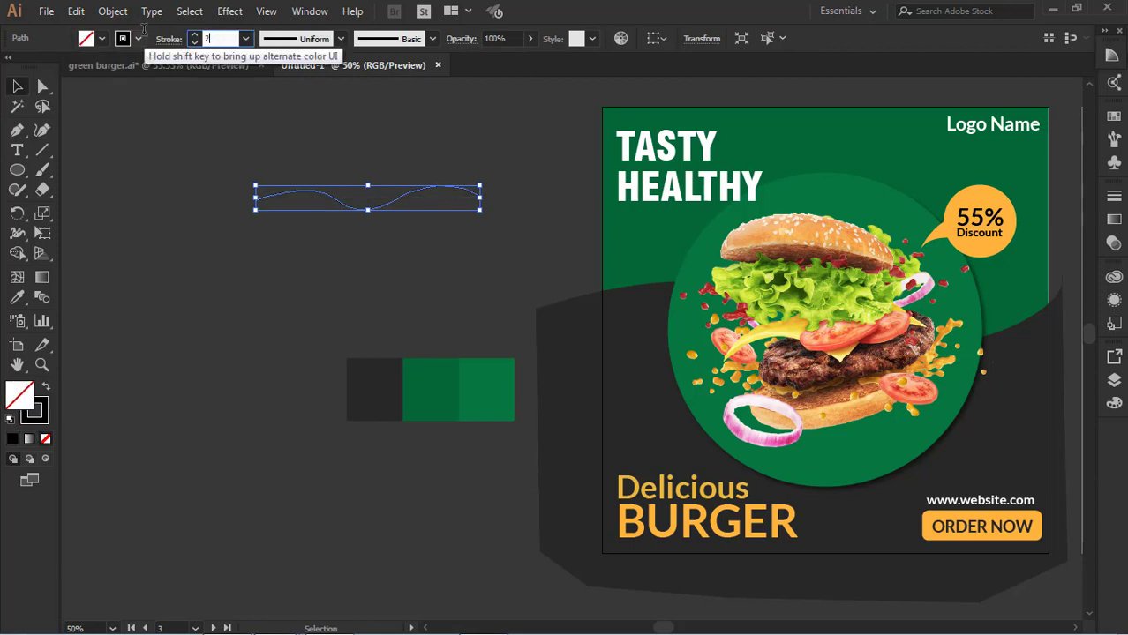
click(19, 88)
click(174, 184)
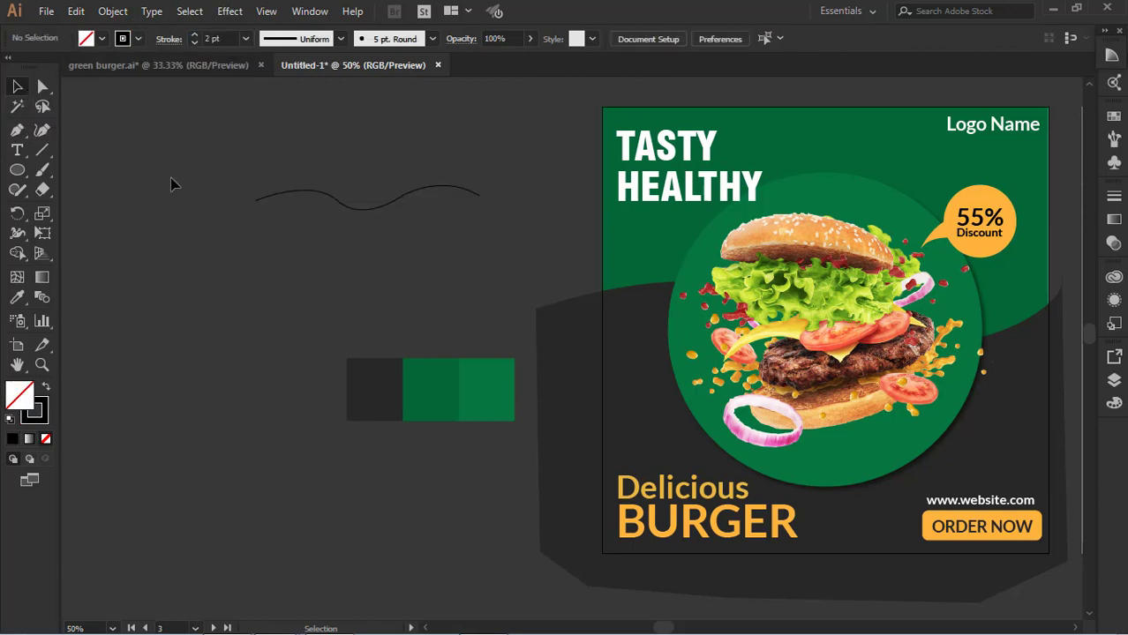
Change the wavy line's stroke colour to white
click(341, 209)
click(122, 38)
click(39, 82)
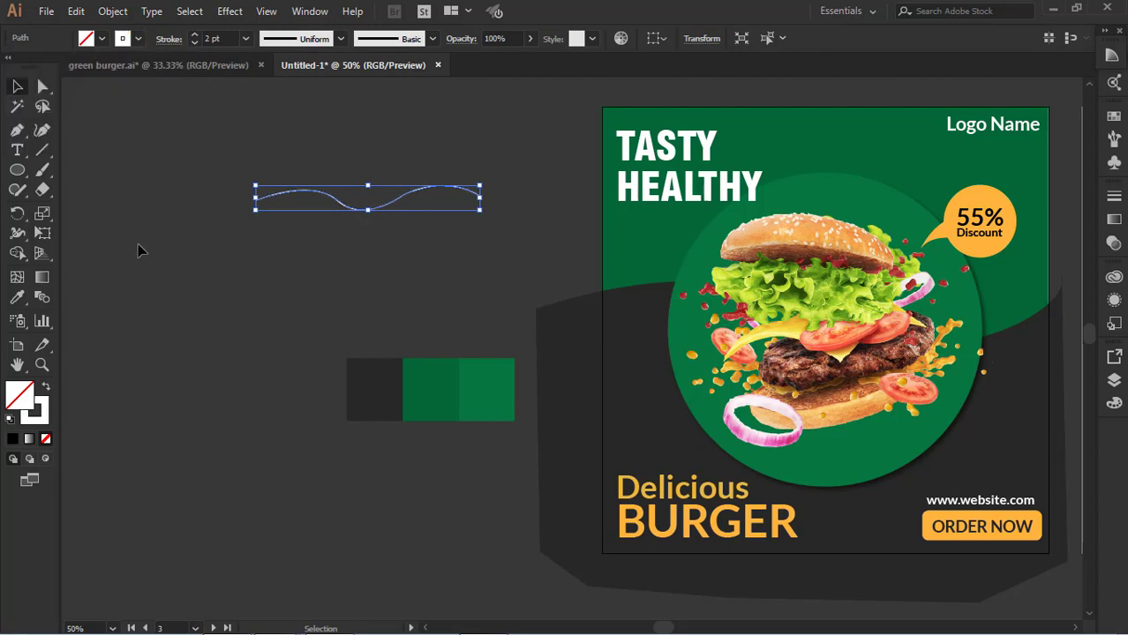
click(141, 252)
Scale down the white wavy line and duplicate it downward at even spacing to form a stack of four lines
click(403, 203)
mouse_move(482, 187)
mouse_down()
mouse_move(494, 187)
mouse_move(467, 205)
mouse_move(341, 201)
mouse_move(306, 218)
mouse_move(313, 239)
mouse_move(310, 220)
mouse_up()
click(300, 222)
click(443, 271)
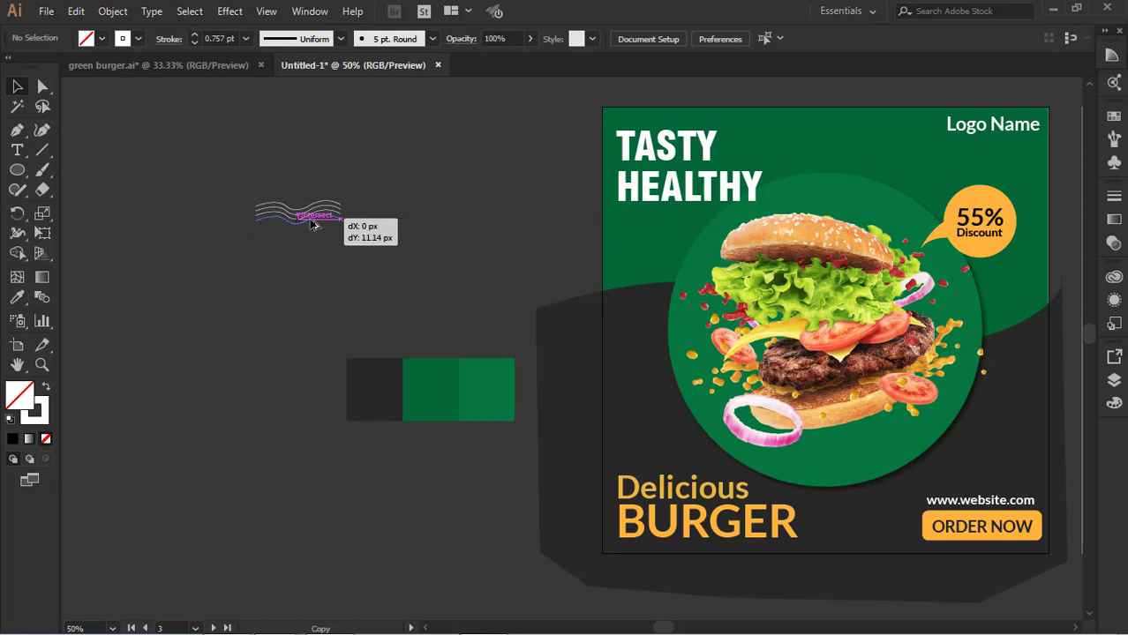
Group the stacked wavy lines and place the group across the burger post's left edge, beside the green circle
mouse_move(213, 152)
mouse_down()
mouse_move(516, 330)
mouse_move(607, 358)
mouse_move(614, 347)
mouse_up()
key(a)
click(201, 115)
key(space)
drag(771, 375, 476, 351)
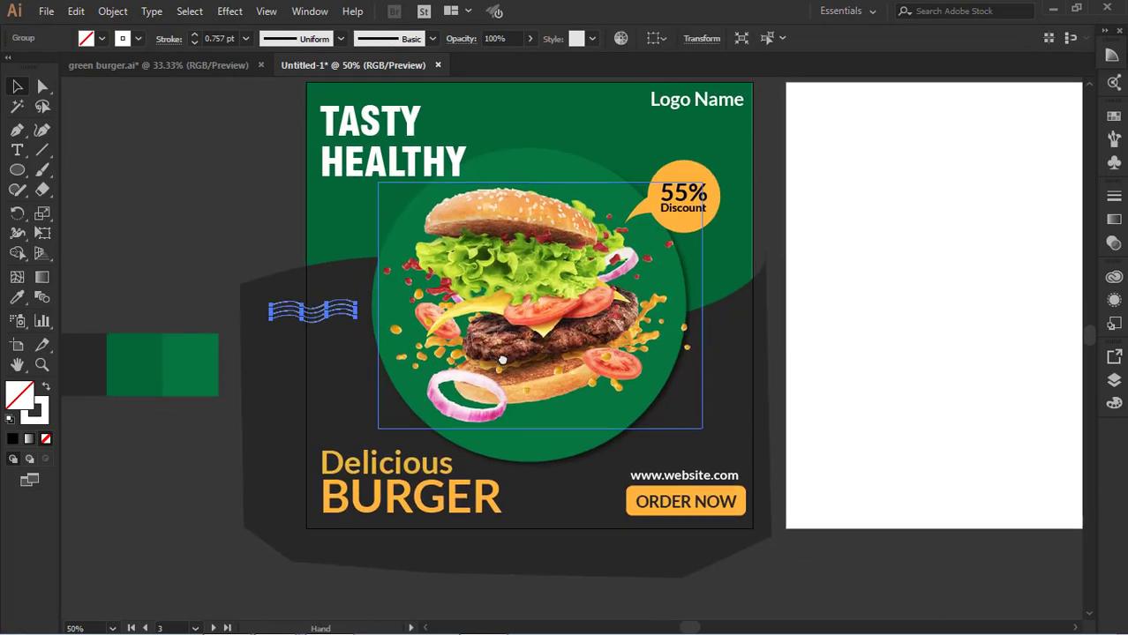
Set the stroke weight of the wavy line group to 2 pt
click(236, 212)
click(323, 325)
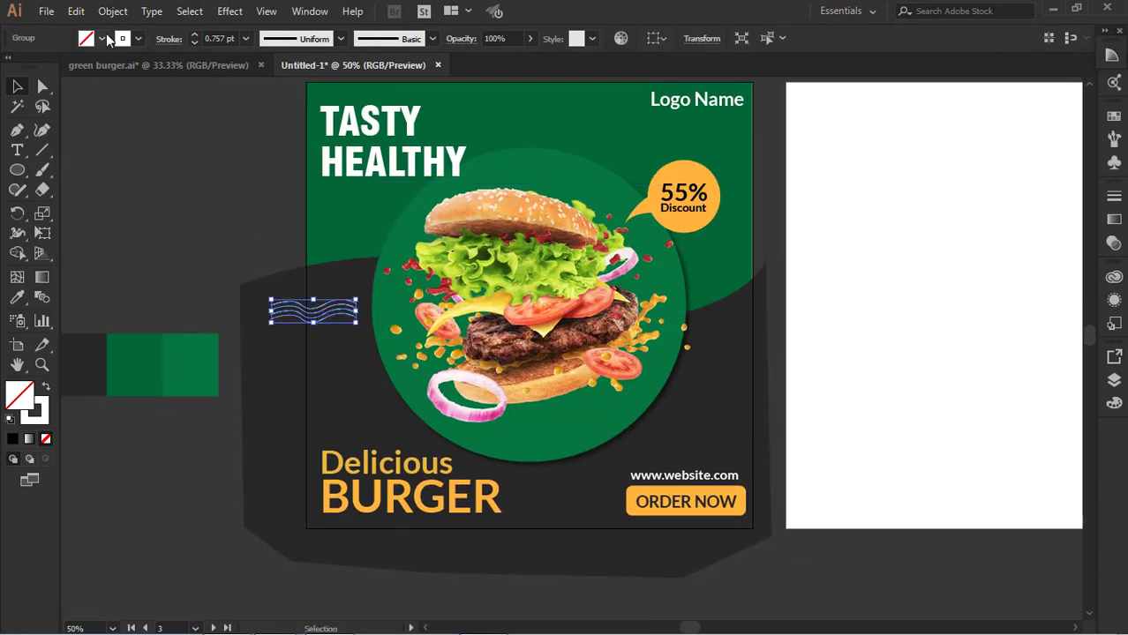
click(221, 38)
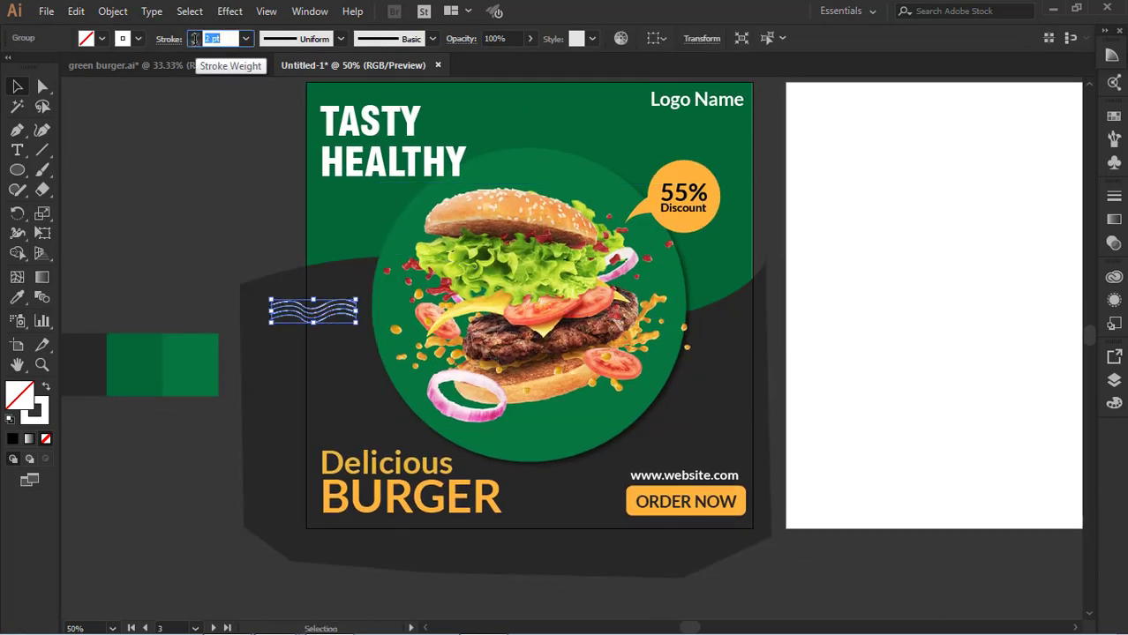
click(194, 36)
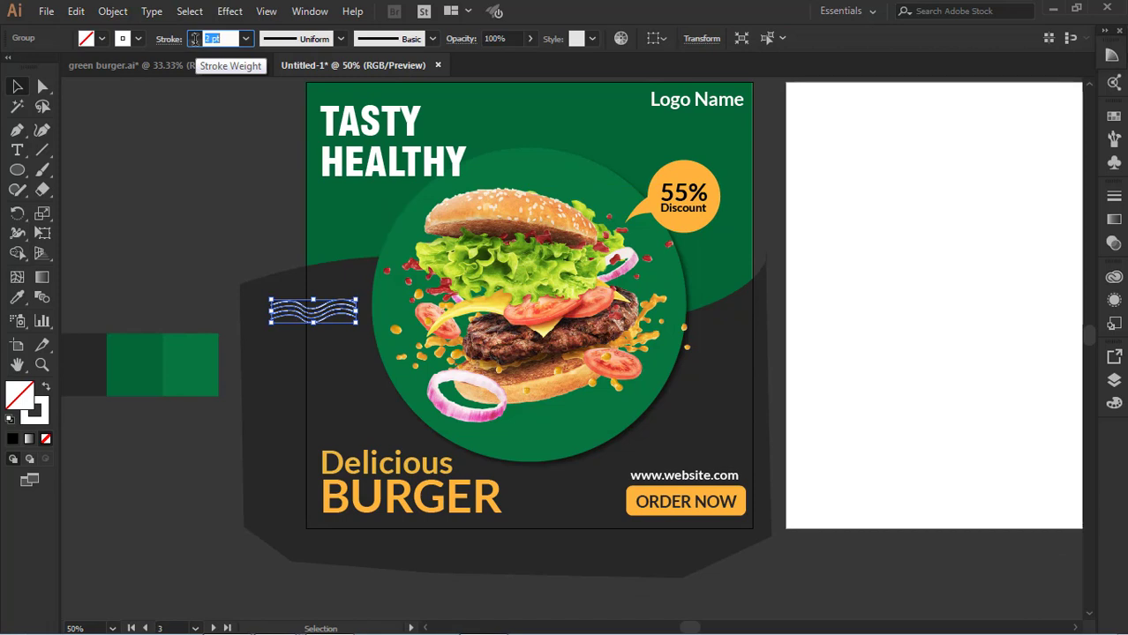
Duplicate the wavy line group onto the post's right edge, above the website address
click(118, 178)
click(347, 313)
drag(347, 313, 769, 415)
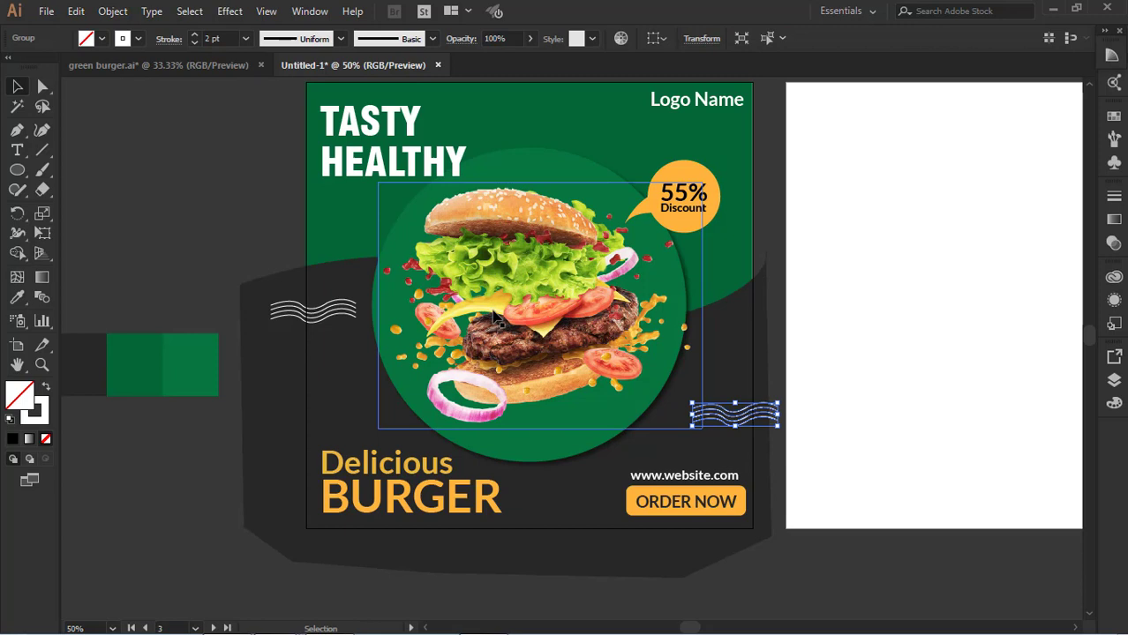
Nudge the "Logo Name" text slightly down and left, away from the post's top-right corner
click(710, 102)
key(Down)
key(Down)
key(Down)
key(Down)
key(Down)
key(Down)
key(Down)
key(Down)
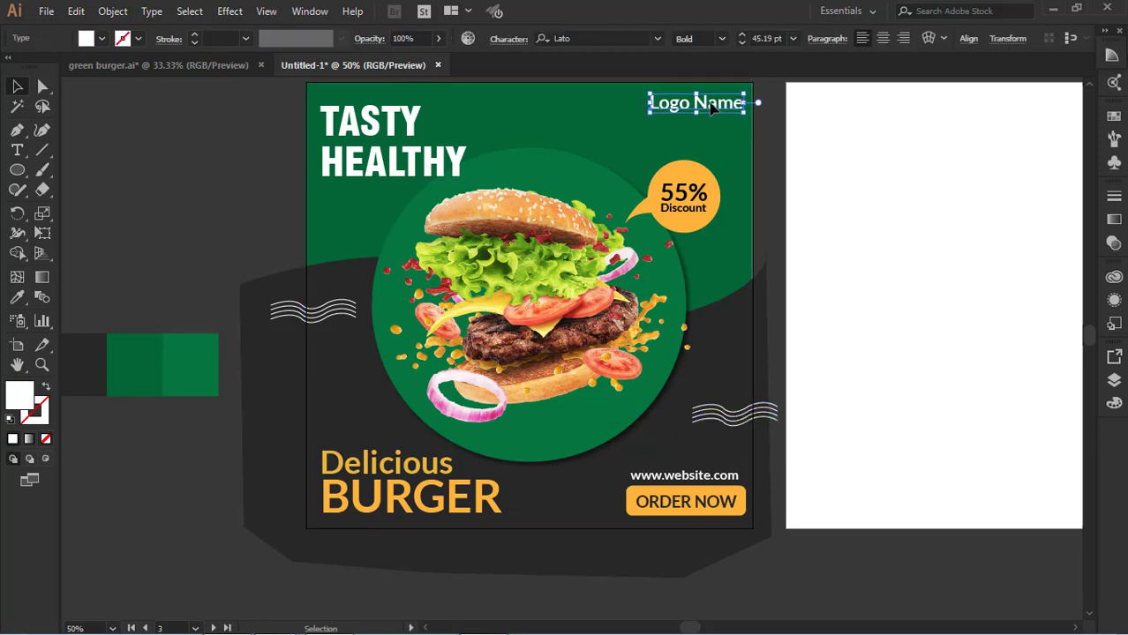
key(Left)
key(Left)
key(Left)
key(Left)
key(Left)
key(Left)
key(Left)
key(Left)
key(Left)
key(Left)
Duplicate the dark wavy background shape onto the blank square artboard beside the burger post
scroll(697, 352, up, 2)
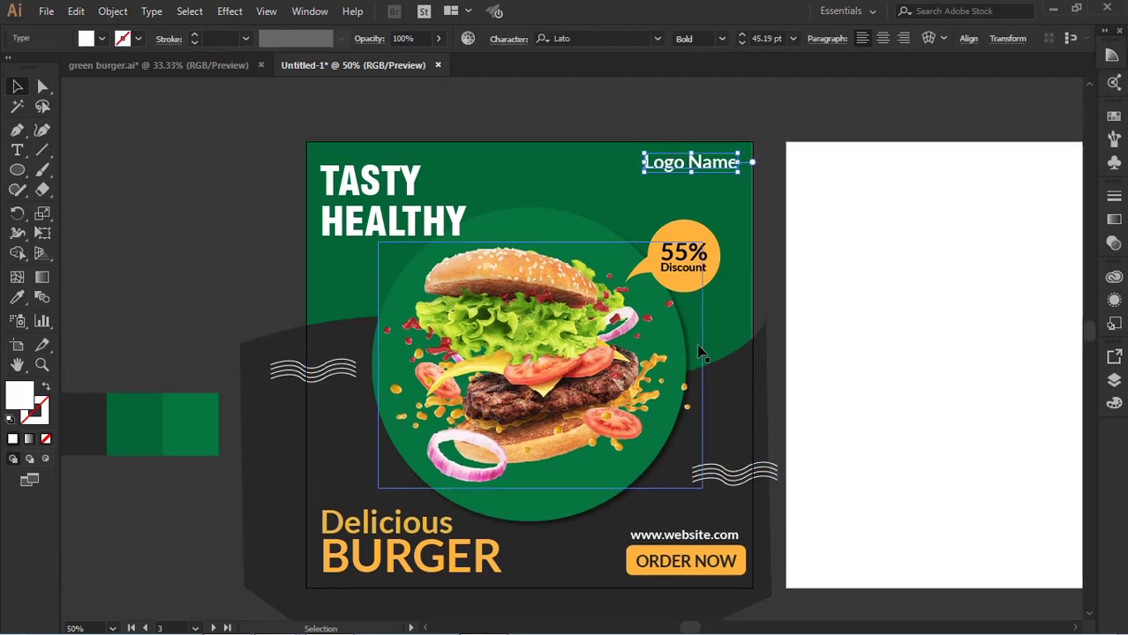
key(ctrl+minus)
drag(754, 481, 660, 338)
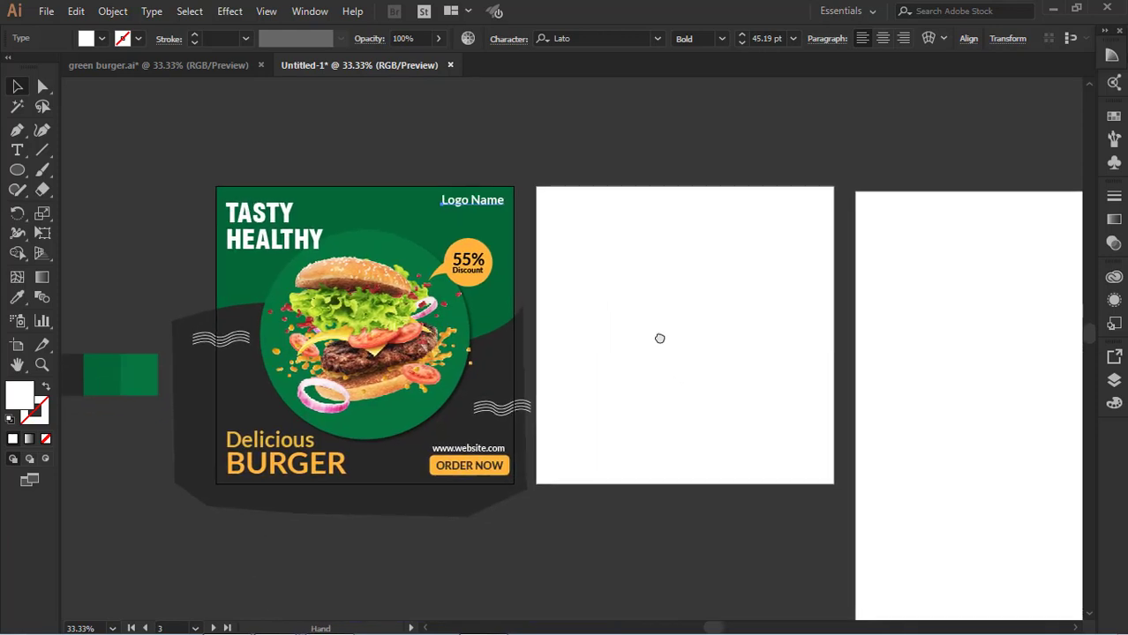
click(457, 533)
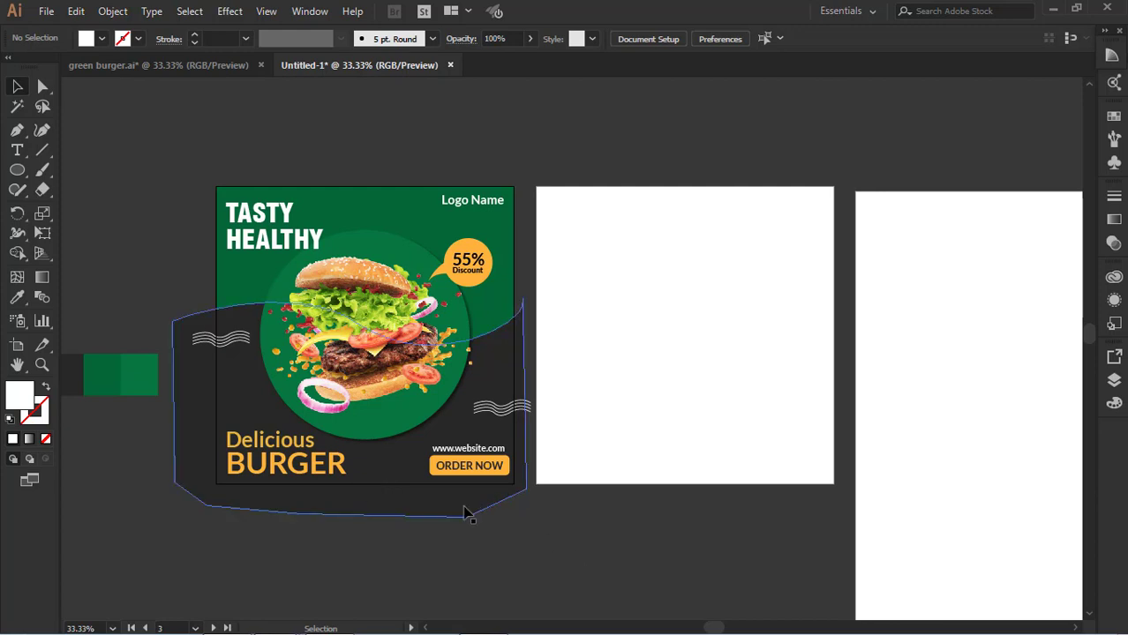
drag(468, 515, 822, 515)
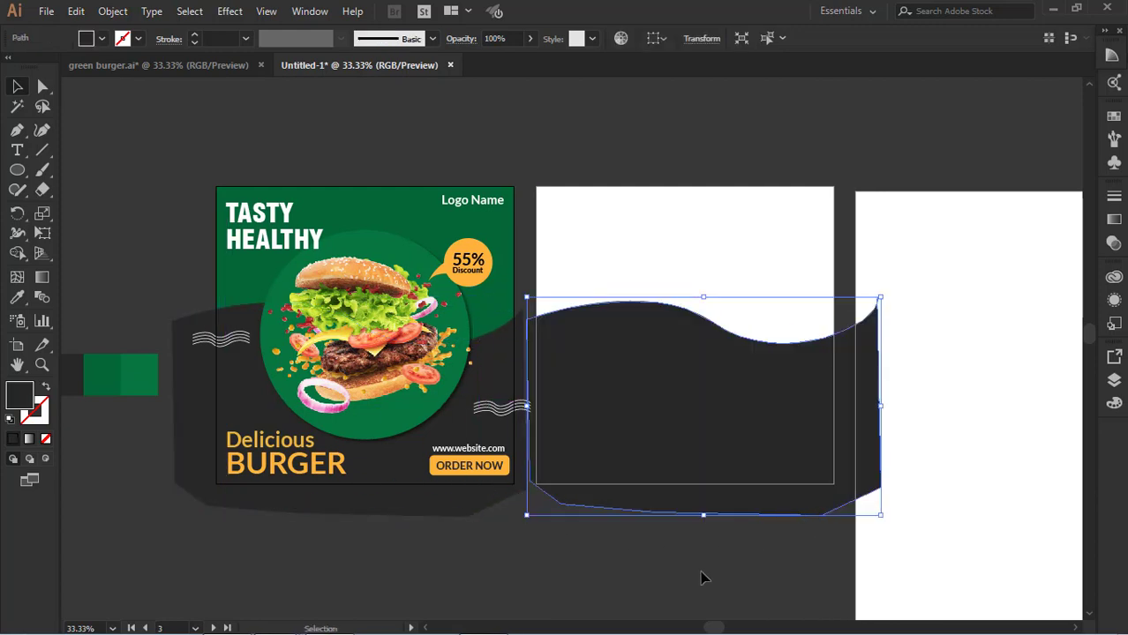
click(700, 582)
Reflect the duplicated dark shape across the horizontal axis
click(687, 466)
right_click(691, 454)
mouse_move(771, 365)
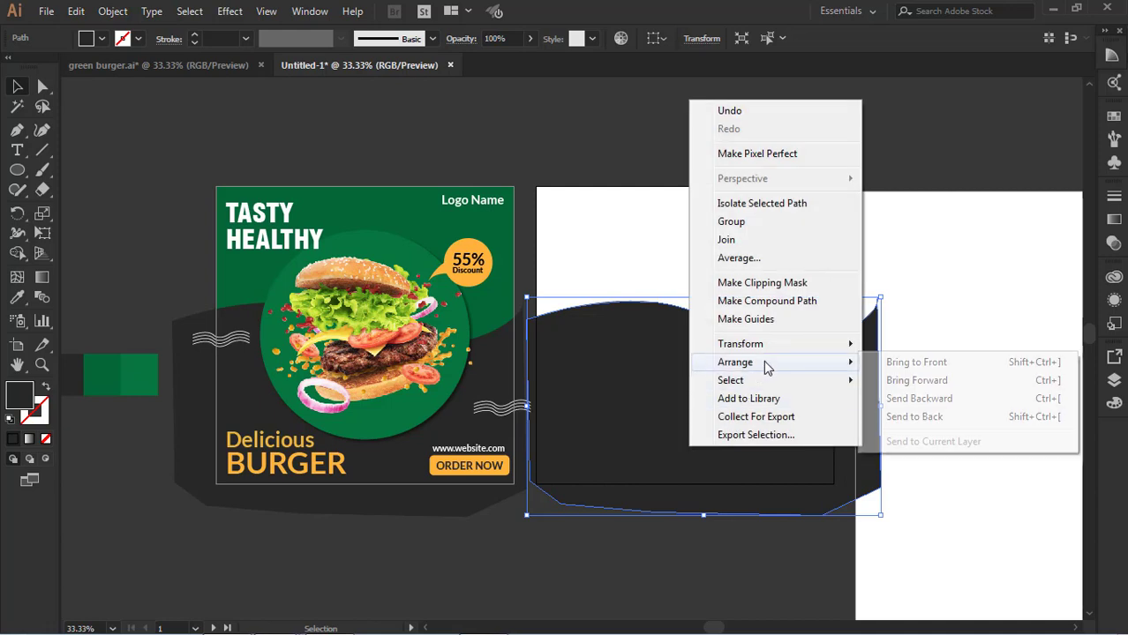
mouse_move(781, 346)
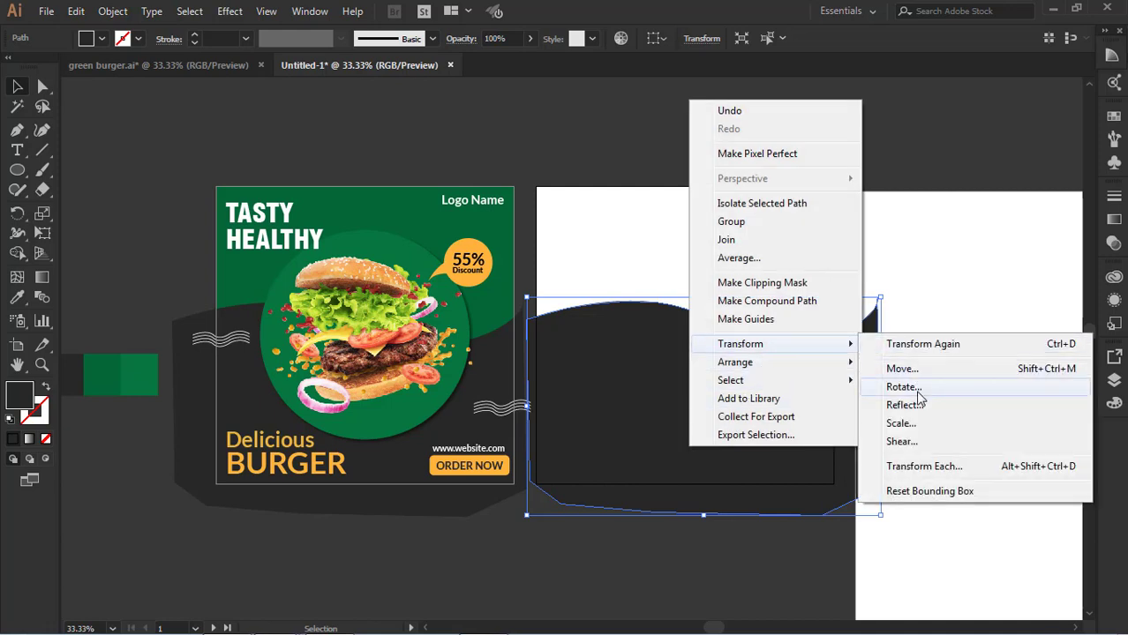
click(904, 405)
click(941, 257)
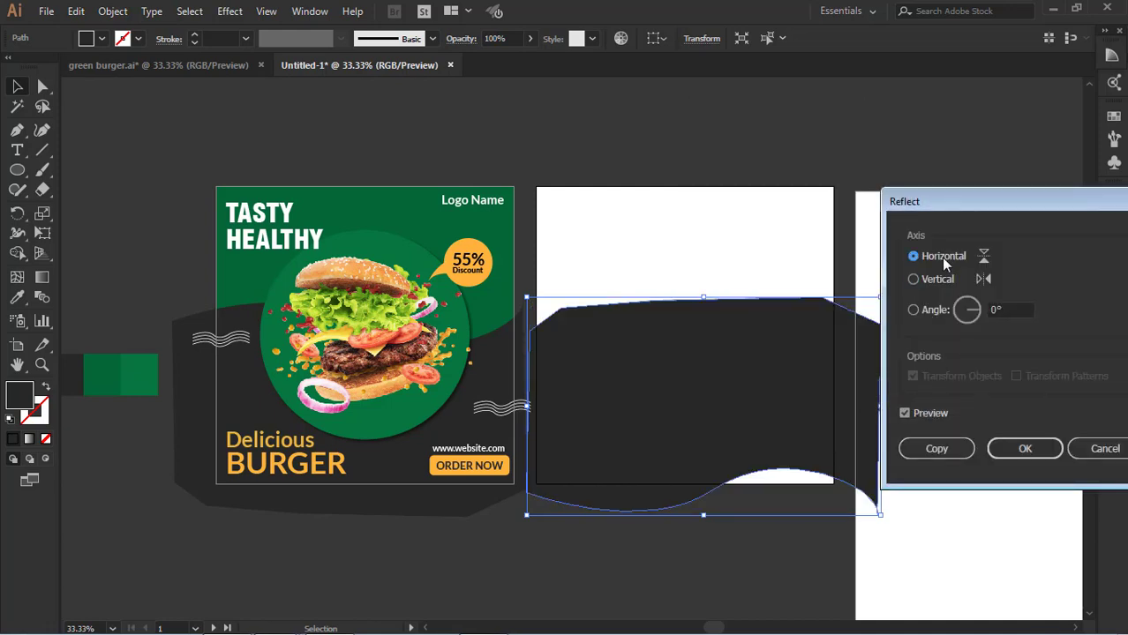
click(1027, 447)
Move the flipped dark shape up and slightly left to cover the upper half of the second artboard
key(shift+Up)
key(shift+Up)
key(shift+Up)
key(shift+Up)
key(shift+Up)
key(shift+Up)
key(shift+Up)
key(shift+Up)
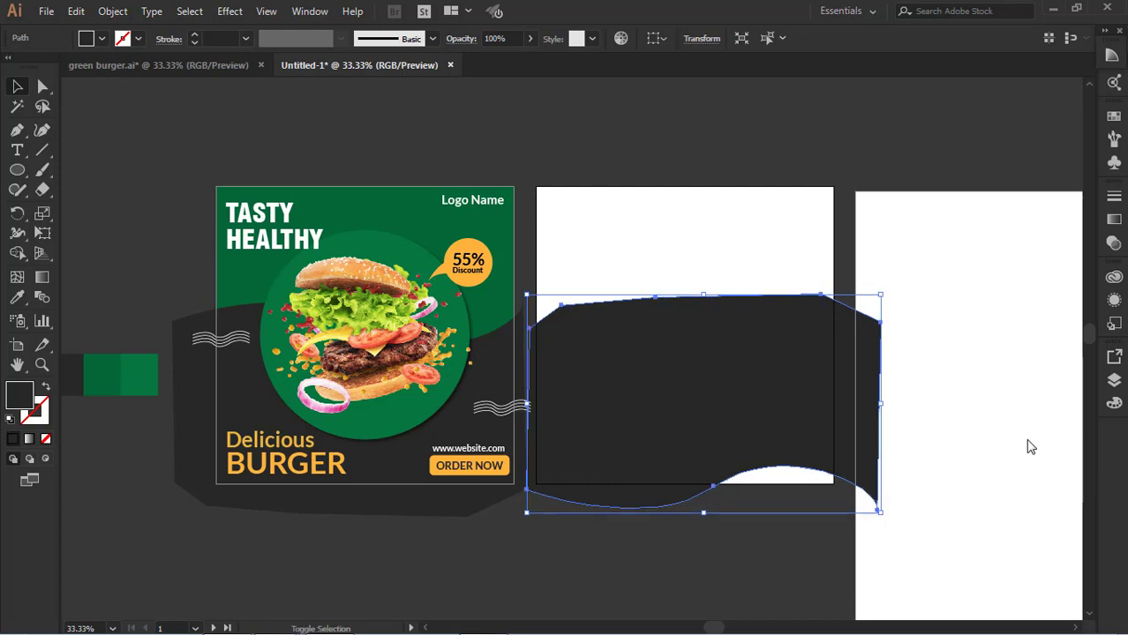
key(shift+Up)
key(shift+Up)
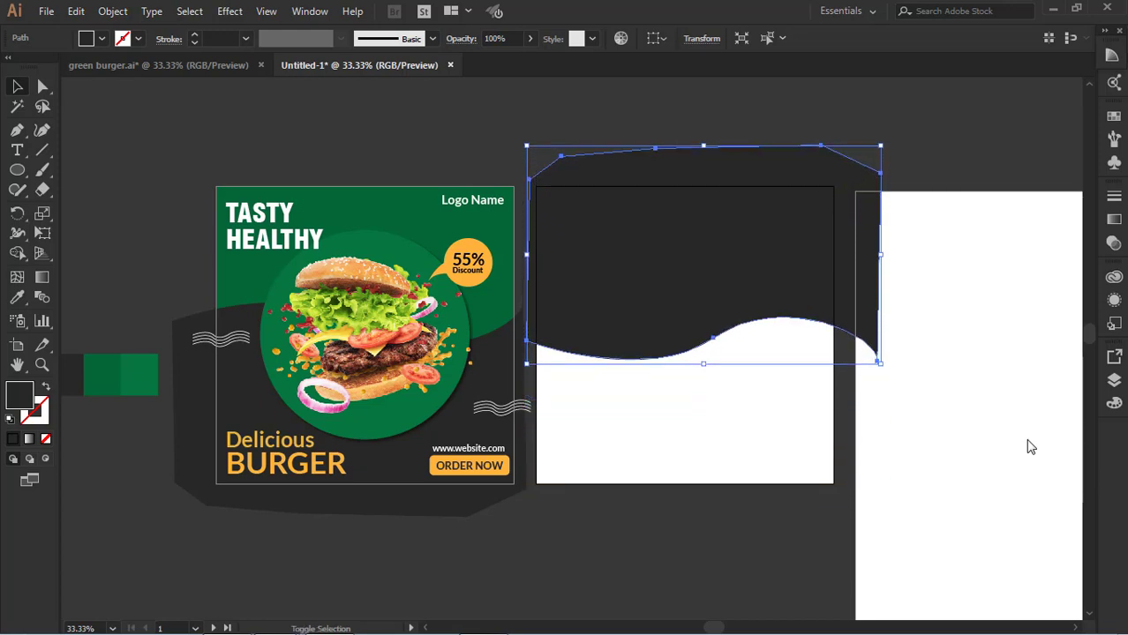
key(shift+Left)
key(shift+Left)
key(shift+Left)
key(shift+Left)
key(shift+Left)
click(609, 548)
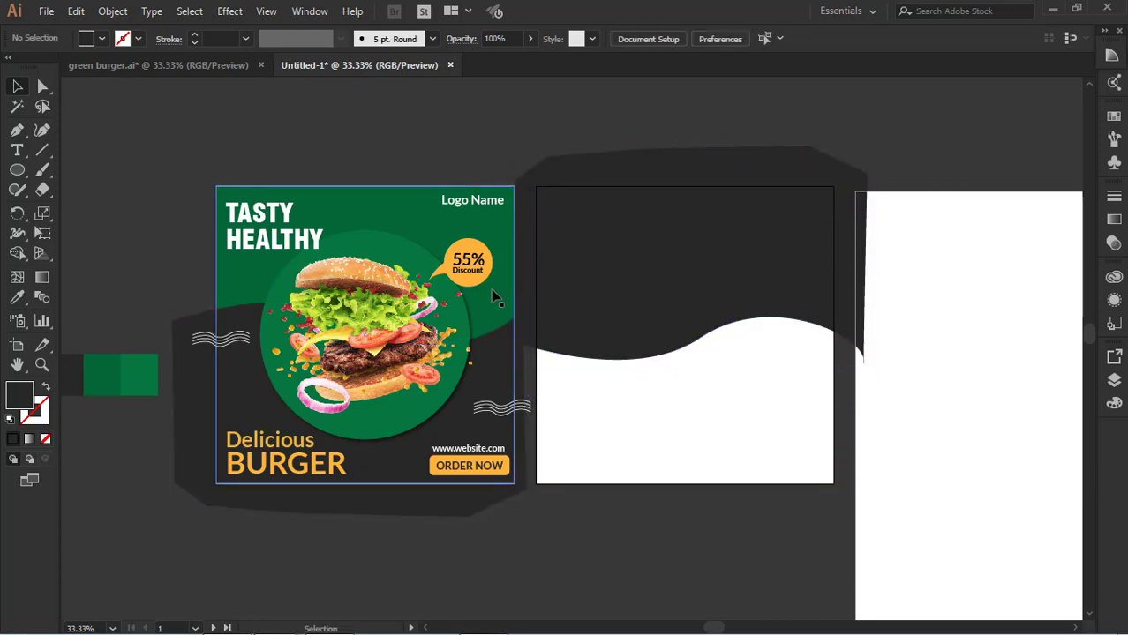
Duplicate the green background rectangle from the first post onto the second artboard, behind the dark shape
click(503, 309)
drag(503, 309, 818, 309)
click(737, 530)
click(745, 397)
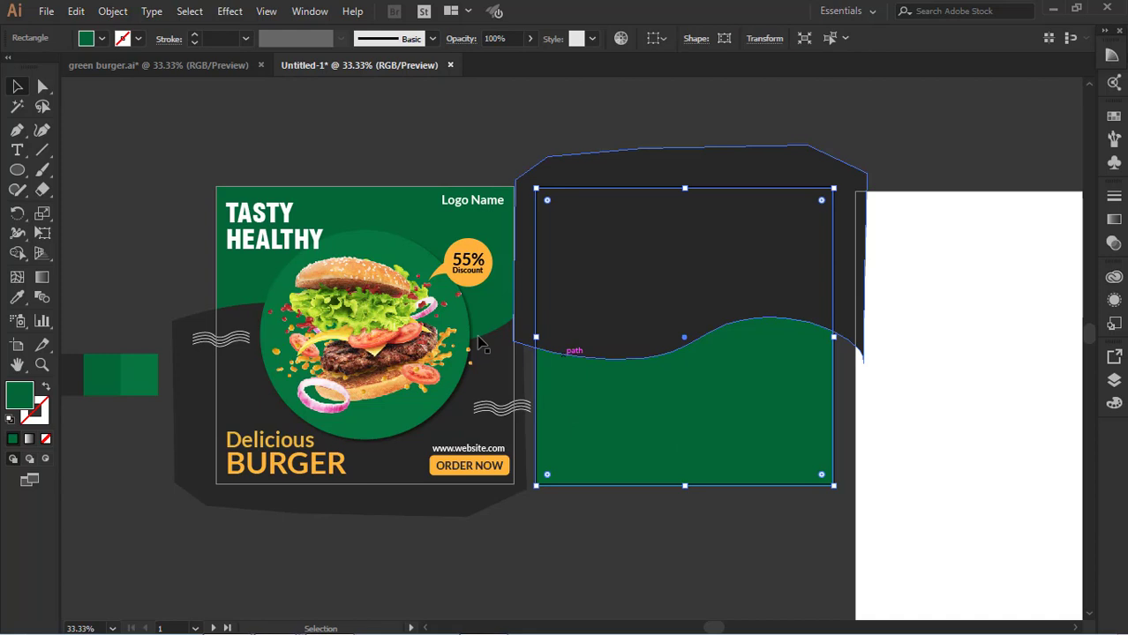
Duplicate the "Delicious BURGER" text into the top-left corner of the second post
click(313, 474)
drag(313, 474, 613, 259)
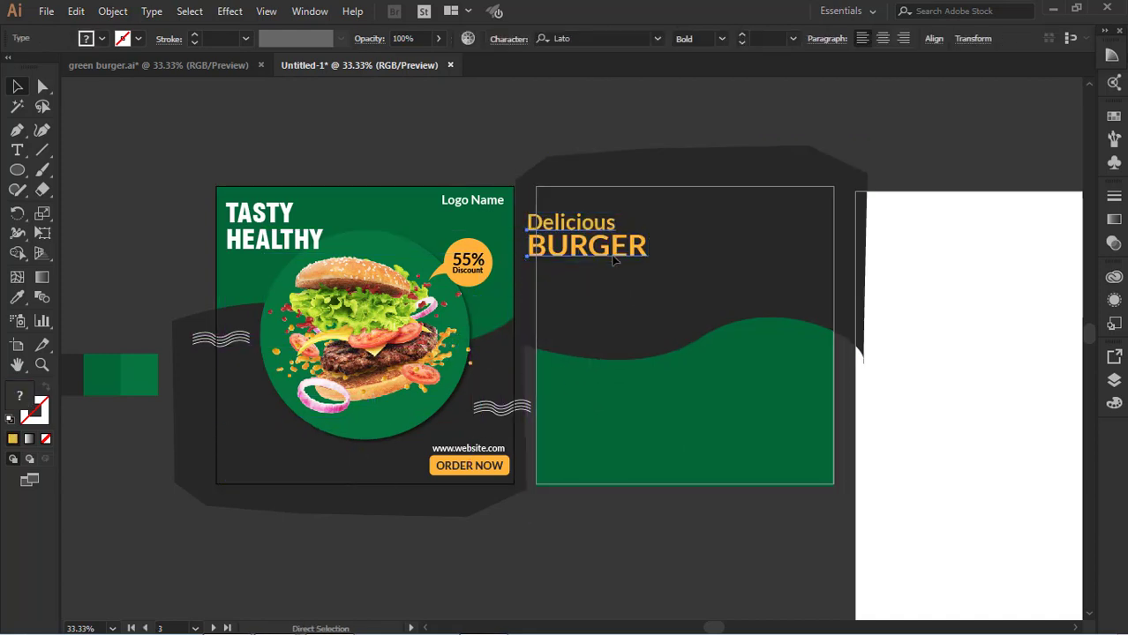
key(ctrl+z)
drag(287, 472, 611, 239)
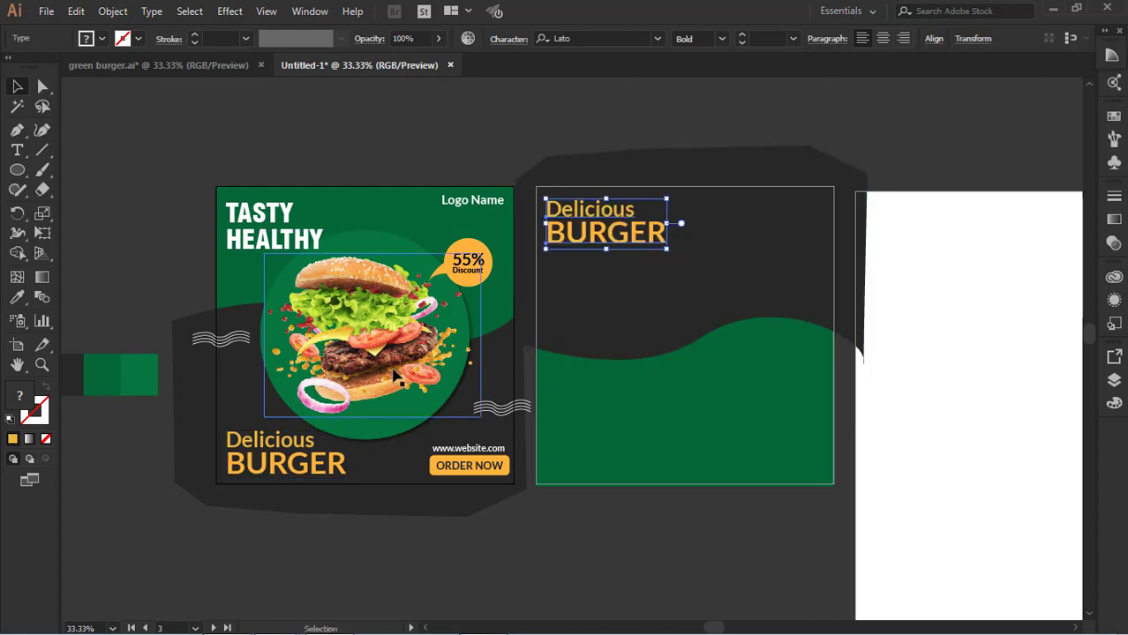
click(369, 579)
Copy the burger with its green circle to the centre of the second post and "Logo Name" to its top-right corner
click(379, 393)
shift+click(364, 389)
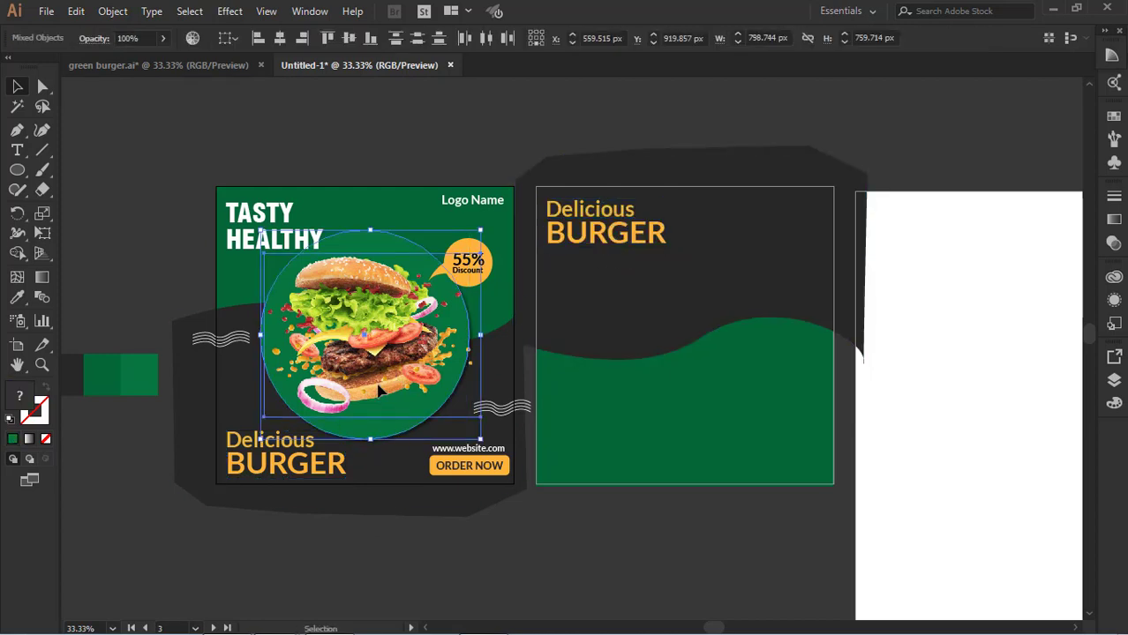
drag(363, 389, 695, 414)
click(743, 576)
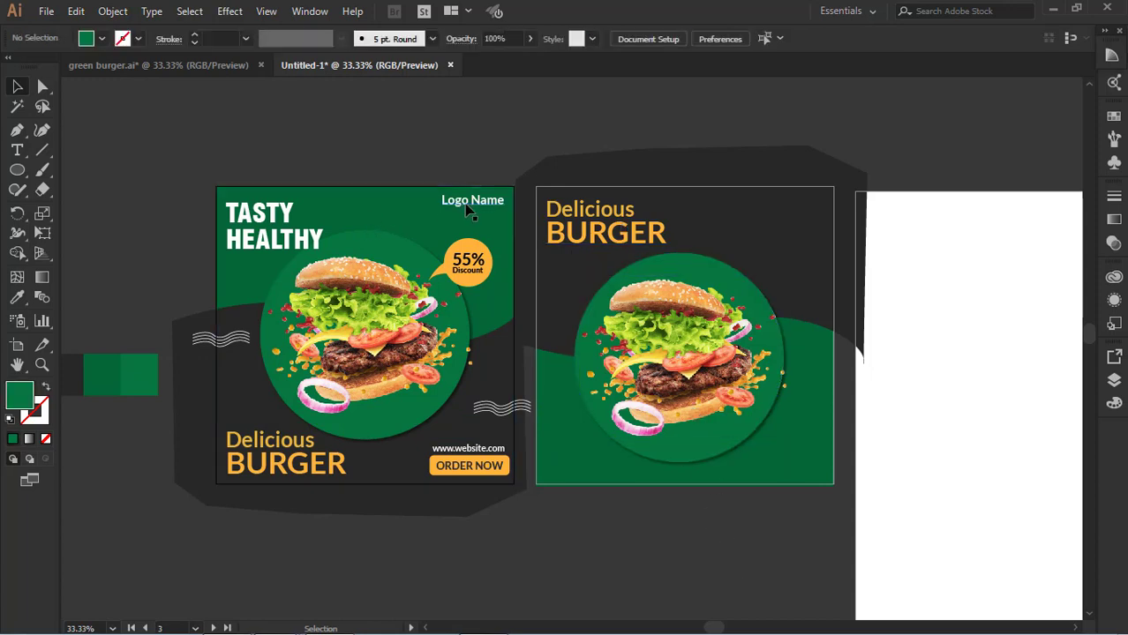
drag(468, 212, 775, 224)
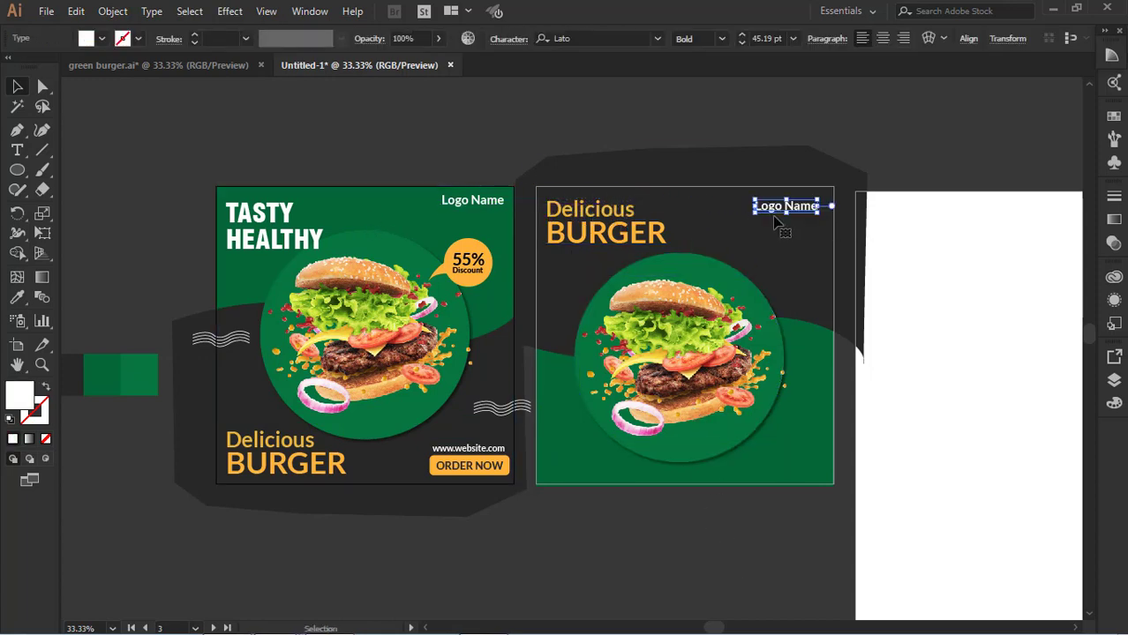
click(744, 519)
Copy the website address with the ORDER NOW button to the second post's bottom right and "TASTY HEALTHY" to its bottom left
click(475, 451)
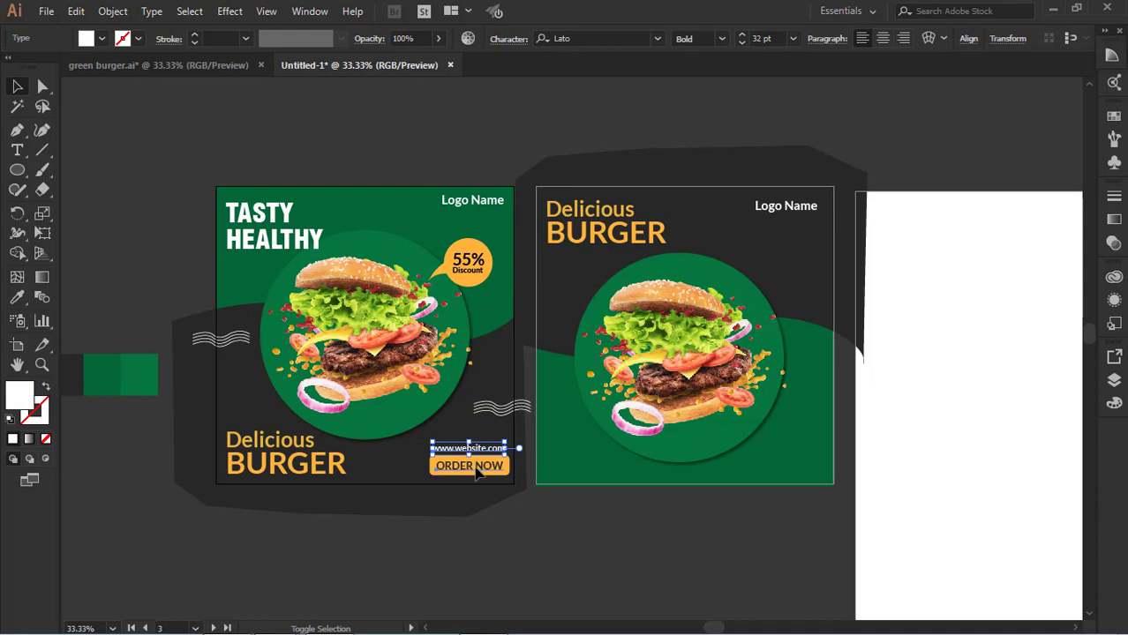
shift+click(477, 474)
drag(500, 460, 814, 463)
click(264, 244)
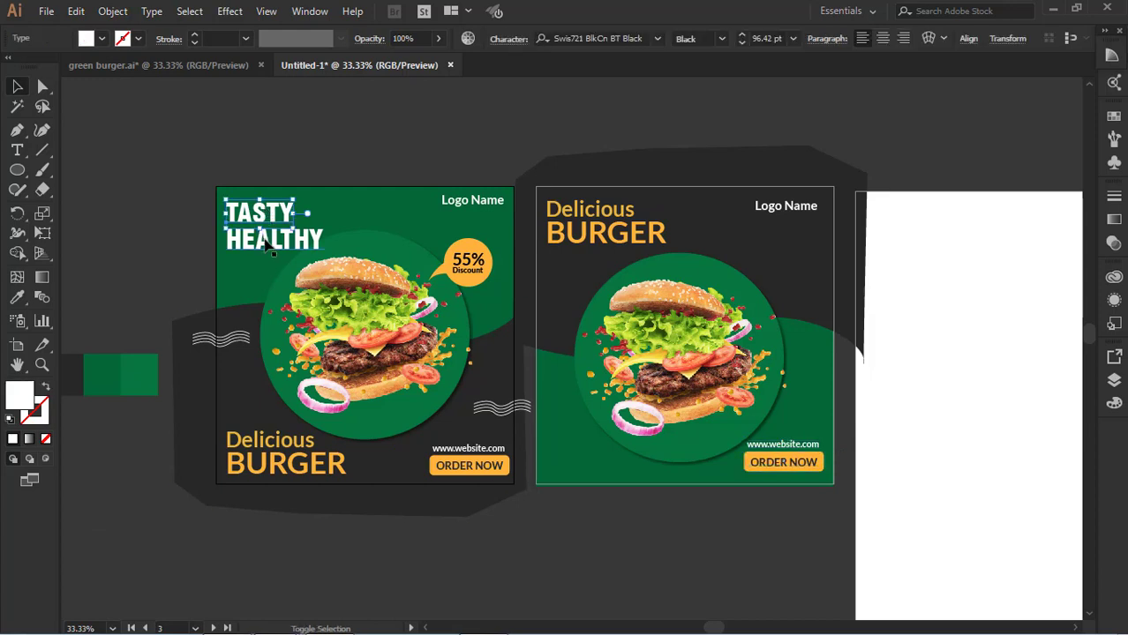
mouse_move(265, 243)
mouse_down()
mouse_move(462, 328)
mouse_move(594, 454)
mouse_move(589, 475)
mouse_up()
click(468, 269)
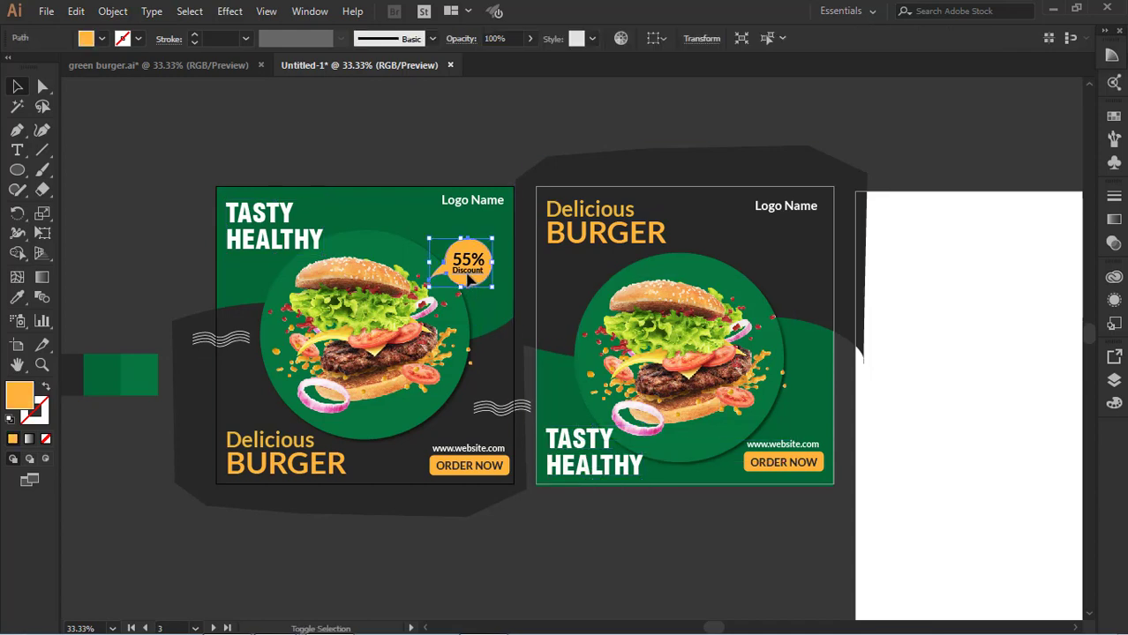
drag(470, 269, 754, 292)
key(ctrl+z)
Group the orange speech bubble with its "55% Discount" text and copy it beside the burger on the second post
click(378, 151)
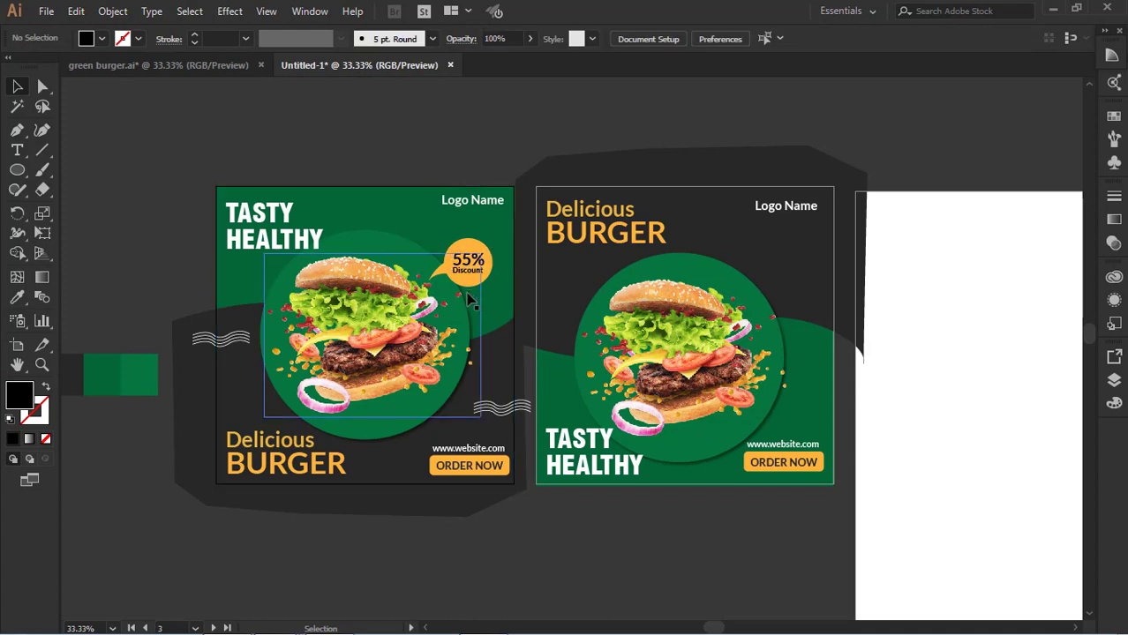
click(467, 279)
shift+click(467, 268)
key(ctrl+g)
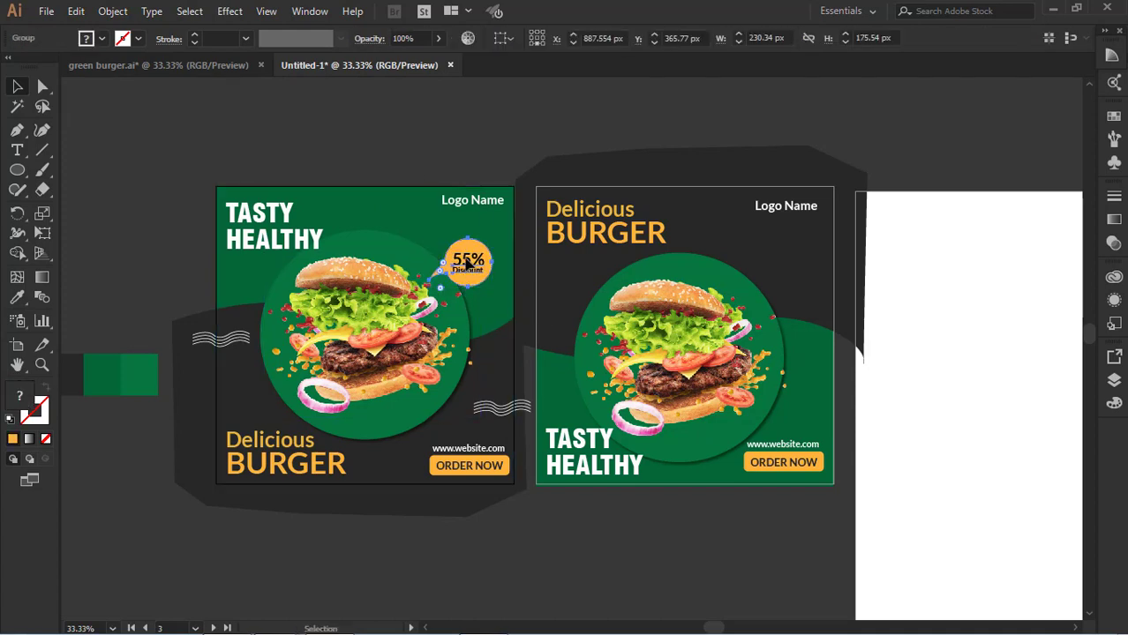
drag(467, 263, 774, 281)
click(651, 565)
Duplicate the green background rectangle from the second post onto the neighbouring tall artboard
drag(649, 536, 585, 460)
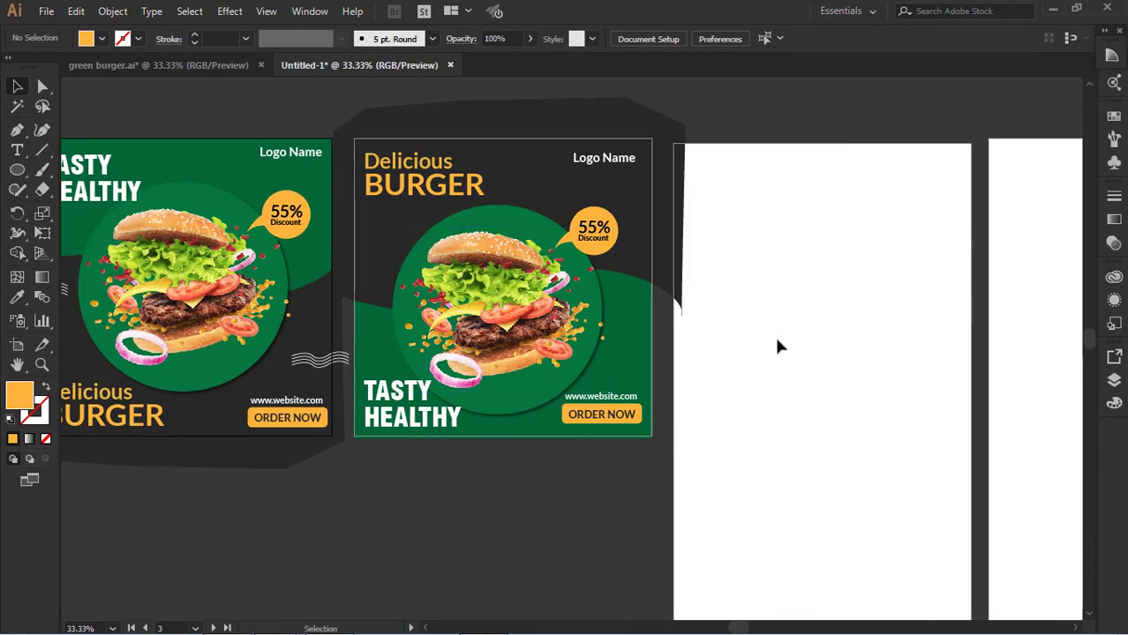
drag(773, 406, 672, 369)
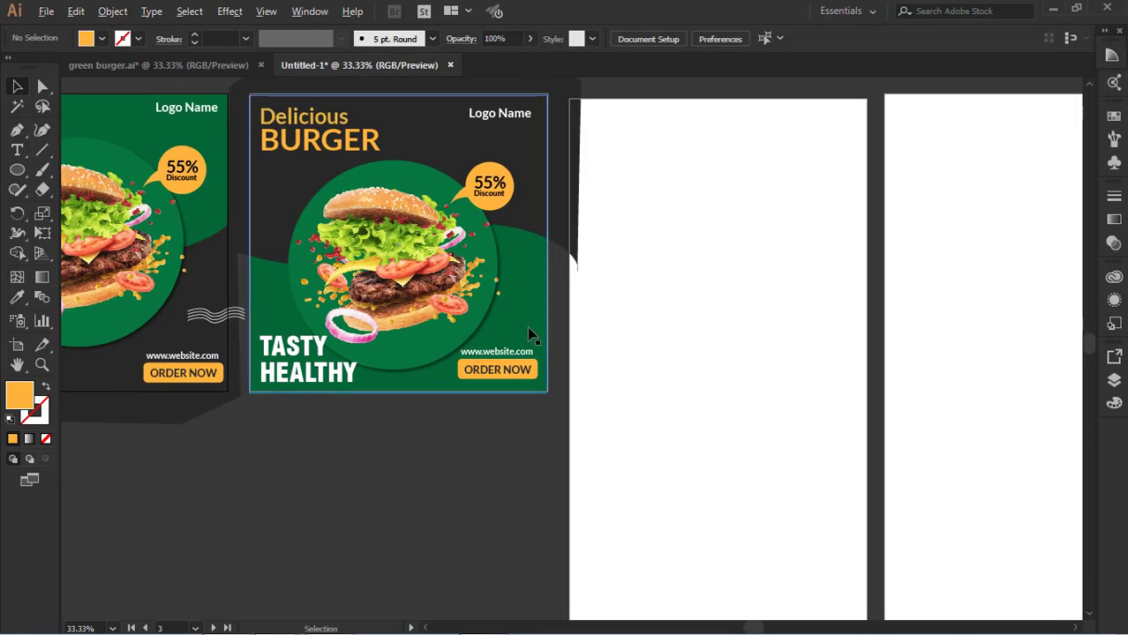
drag(528, 329, 843, 367)
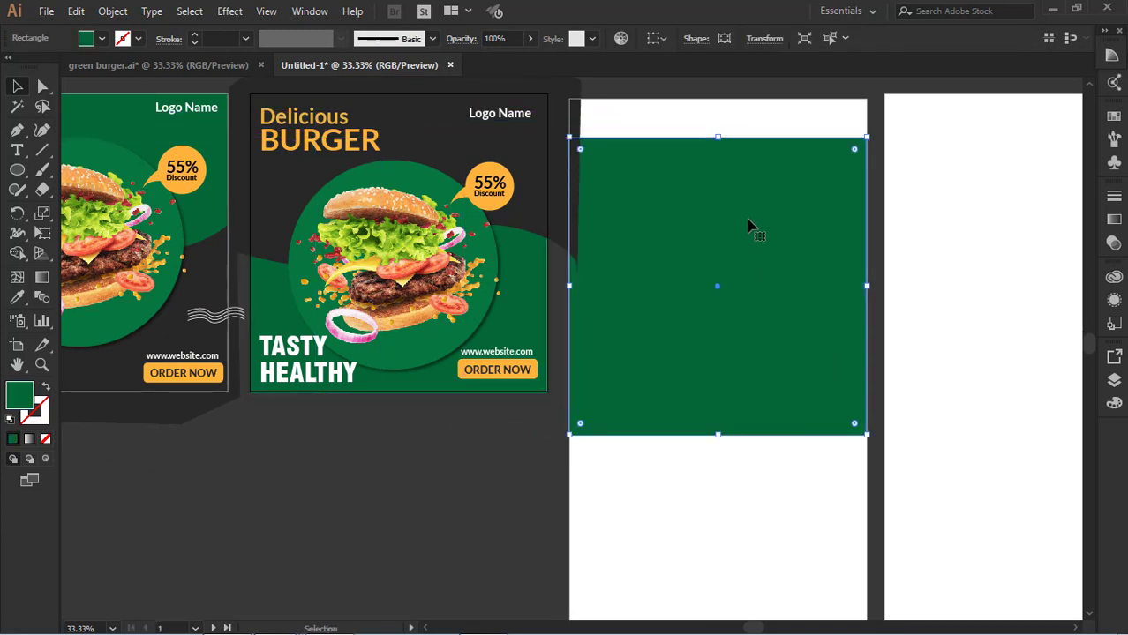
Stretch the copied green rectangle up and down to fill the tall artboard
scroll(748, 228, up, 2)
drag(719, 196, 720, 160)
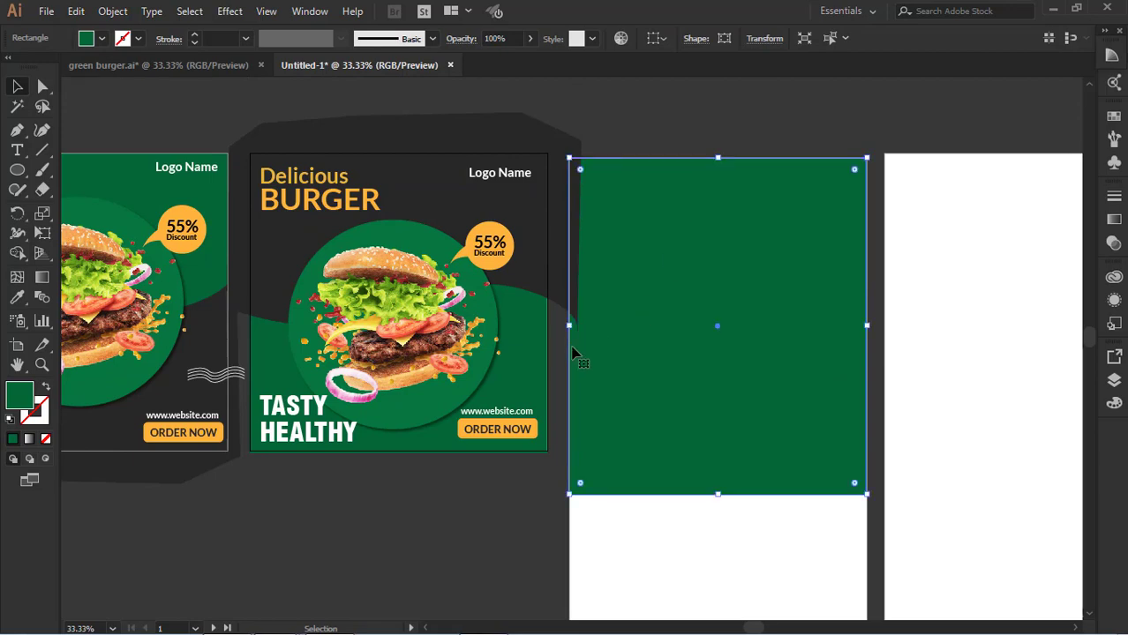
drag(573, 327, 570, 326)
scroll(668, 365, down, 6)
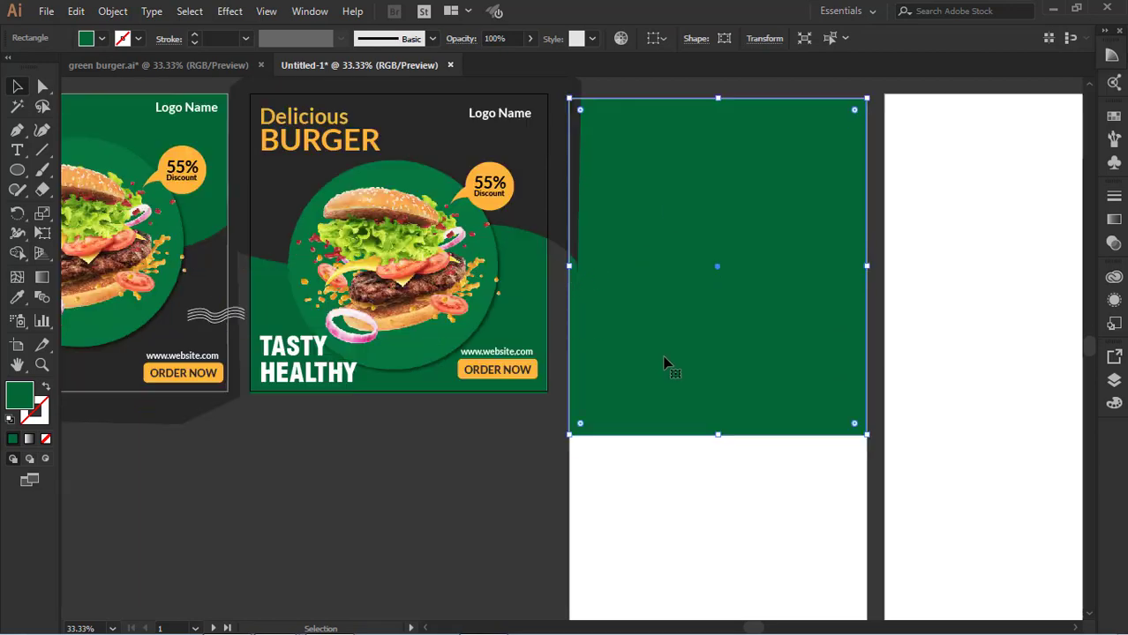
drag(719, 320, 724, 509)
scroll(420, 474, up, 3)
click(420, 474)
Move the dark wavy shape from the first post onto the tall artboard and stretch it over the artboard's lower half
scroll(433, 458, up, 4)
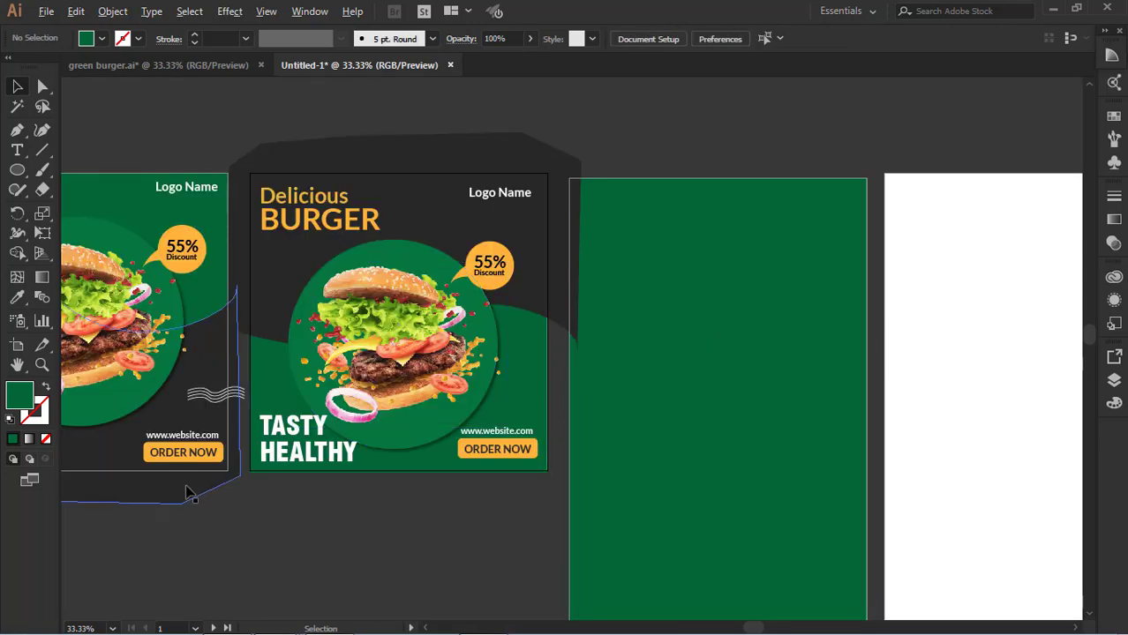
drag(174, 494, 814, 576)
scroll(811, 577, down, 7)
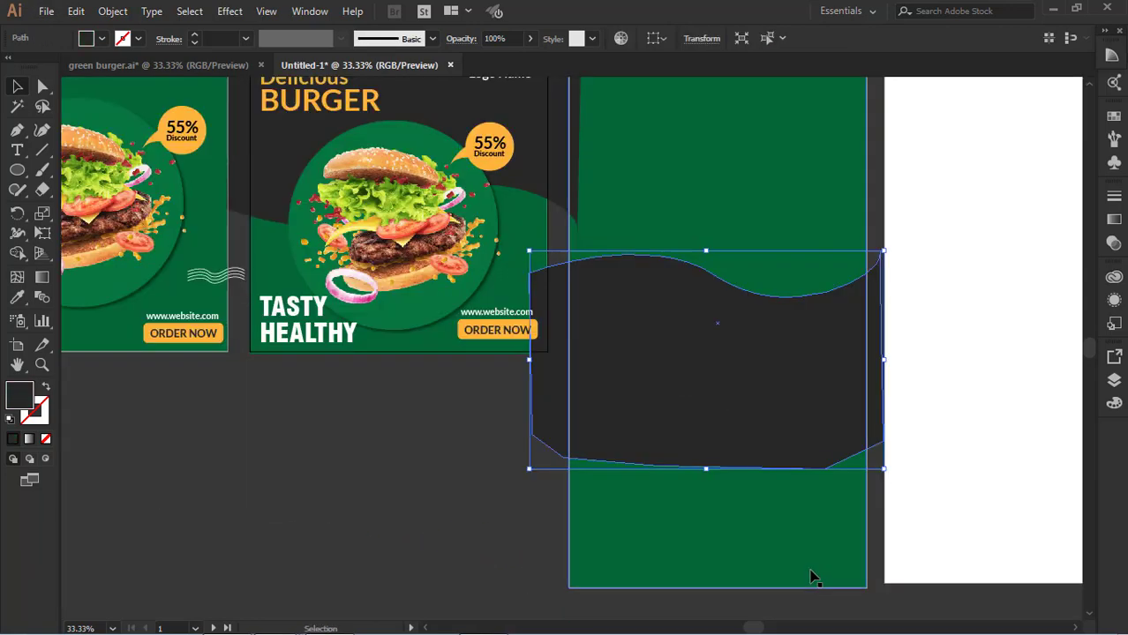
drag(752, 344, 751, 476)
drag(702, 281, 707, 209)
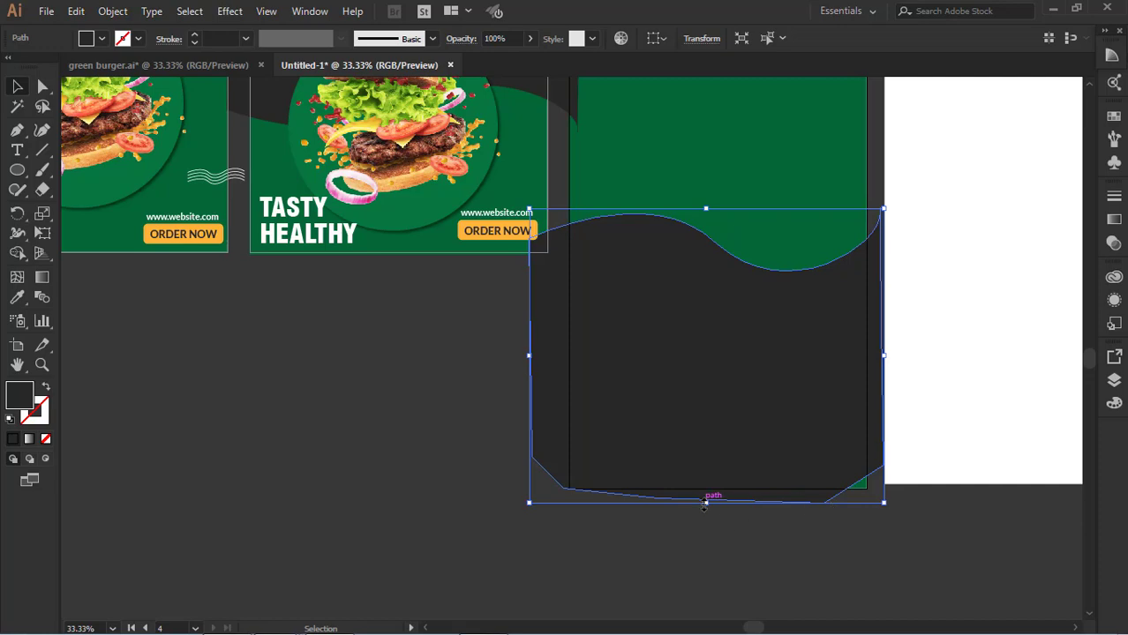
drag(704, 505, 712, 424)
scroll(706, 522, up, 5)
scroll(713, 429, down, 1)
click(400, 526)
scroll(509, 484, down, 1)
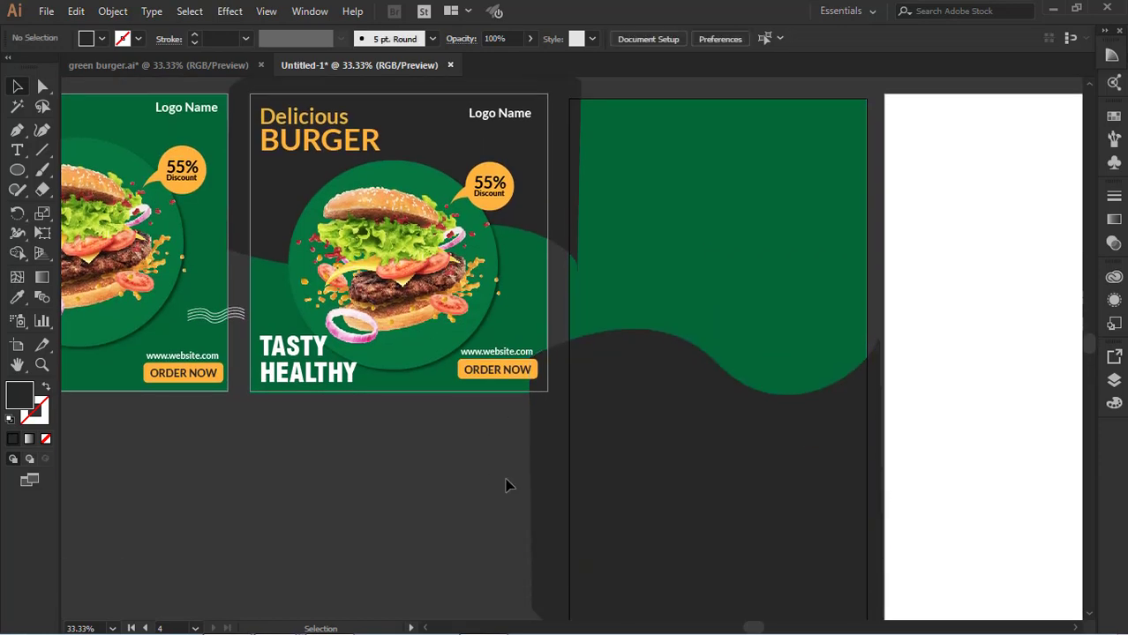
Copy the green circle and burger from the second post to the middle of the tall artboard and enlarge them to about 997 px wide
click(430, 371)
shift+click(412, 325)
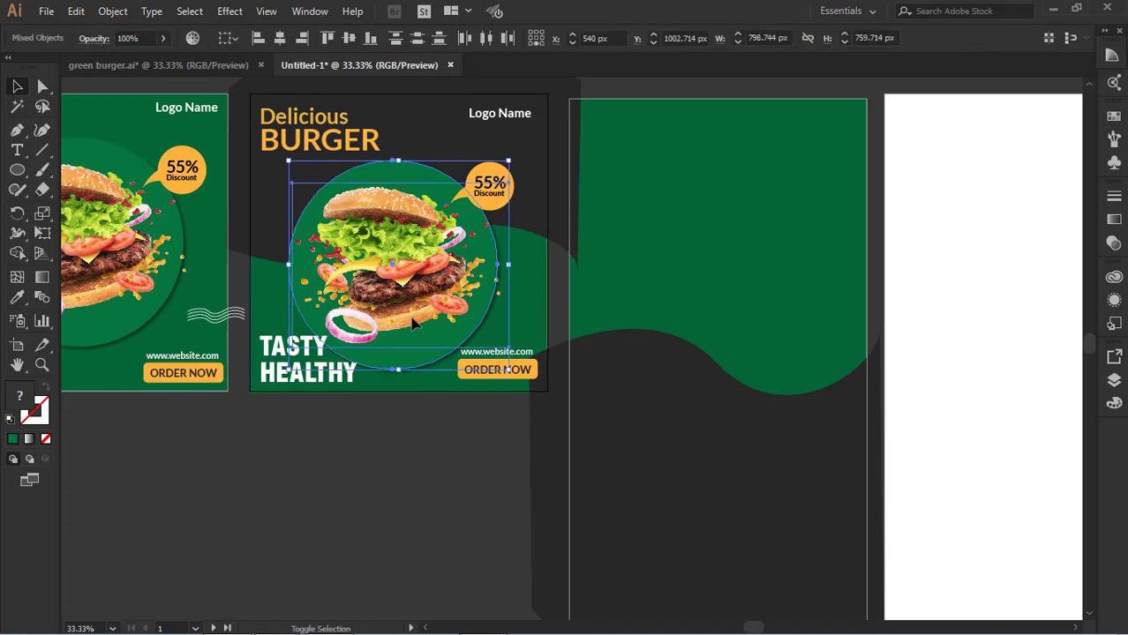
drag(418, 306, 743, 397)
drag(614, 250, 588, 192)
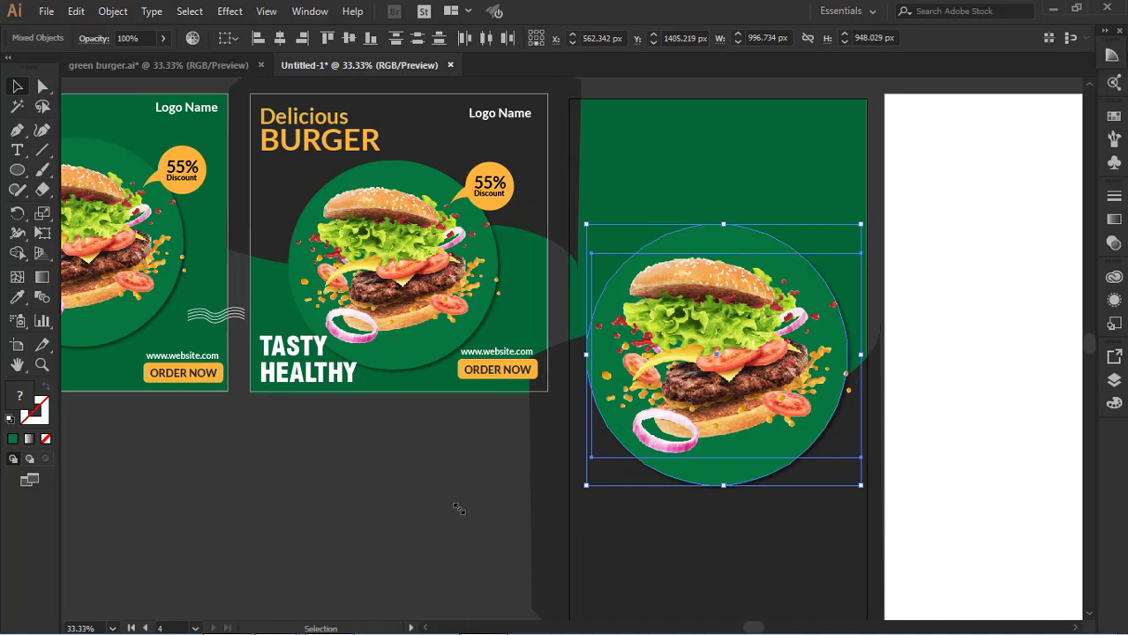
click(453, 524)
scroll(453, 525, down, 2)
scroll(441, 403, up, 3)
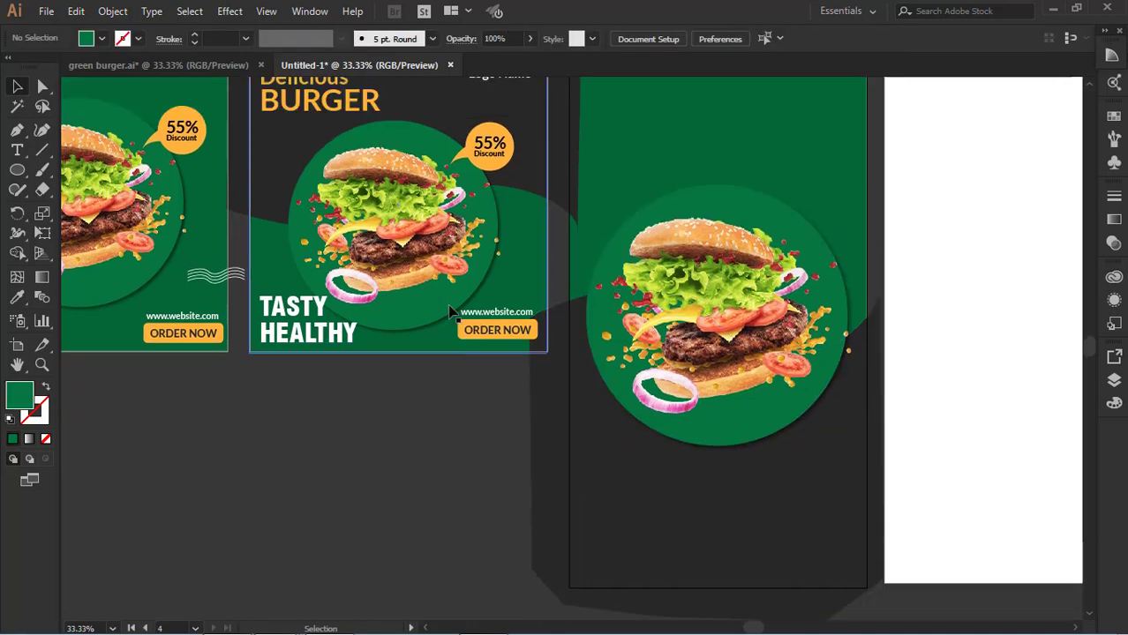
Copy the "Delicious BURGER" heading from the second post to above the tall post's burger and enlarge it
click(304, 165)
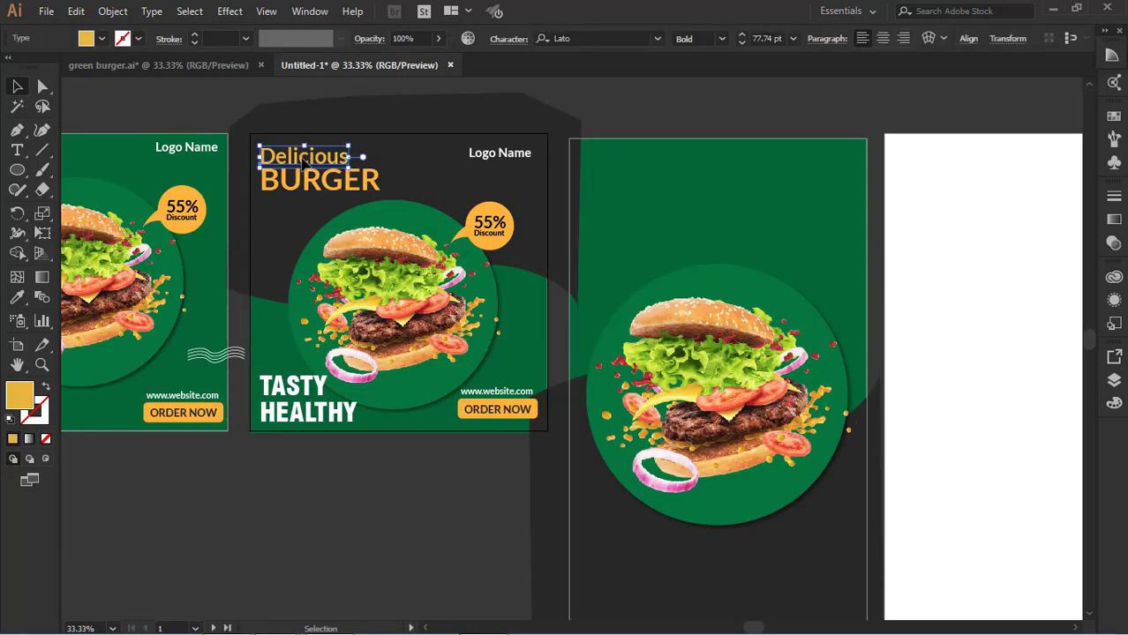
shift+click(327, 201)
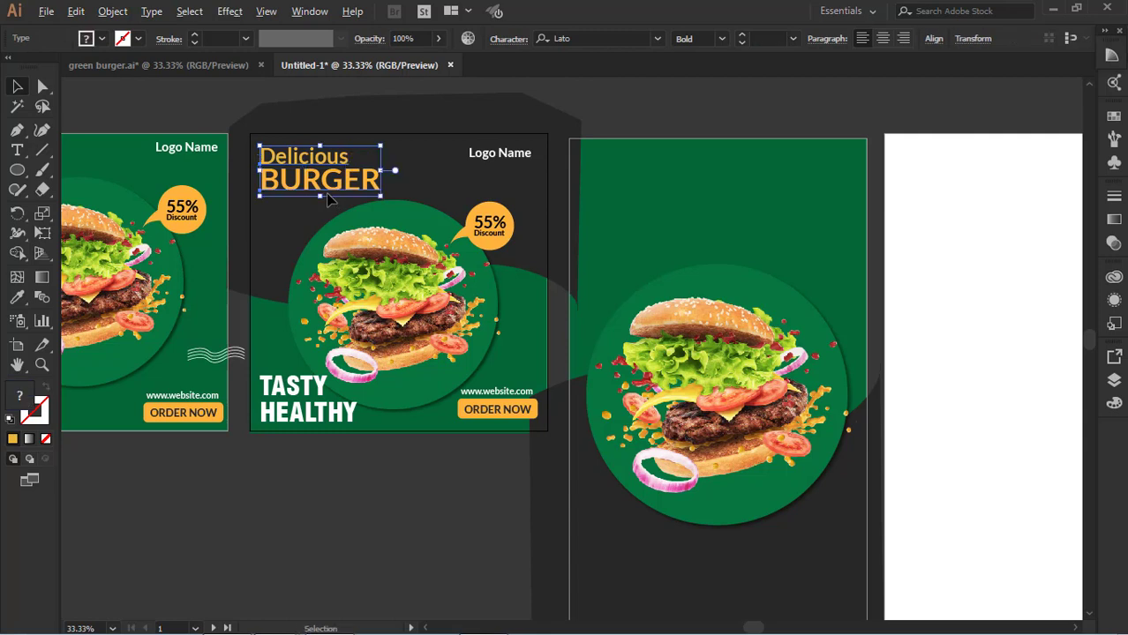
drag(327, 201, 649, 250)
click(717, 133)
Centre "Delicious" above "BURGER" on the tall post and copy "Logo Name" to its upper right corner
click(718, 199)
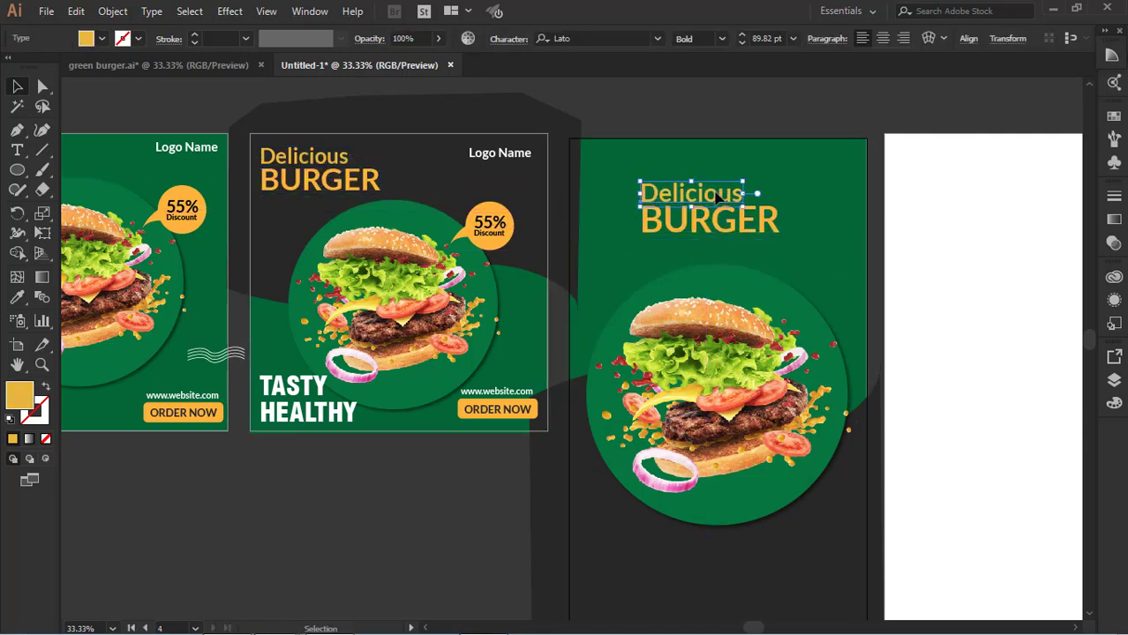
key(shift+Right)
key(shift+Right)
key(shift+Right)
key(shift+Right)
key(shift+Right)
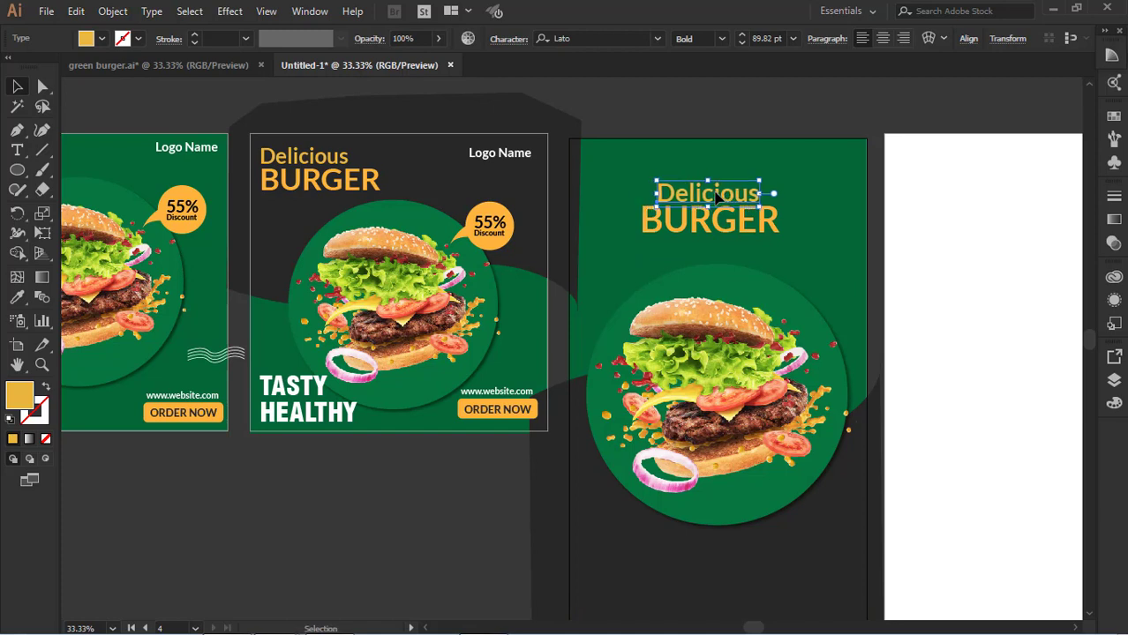
drag(526, 162, 847, 166)
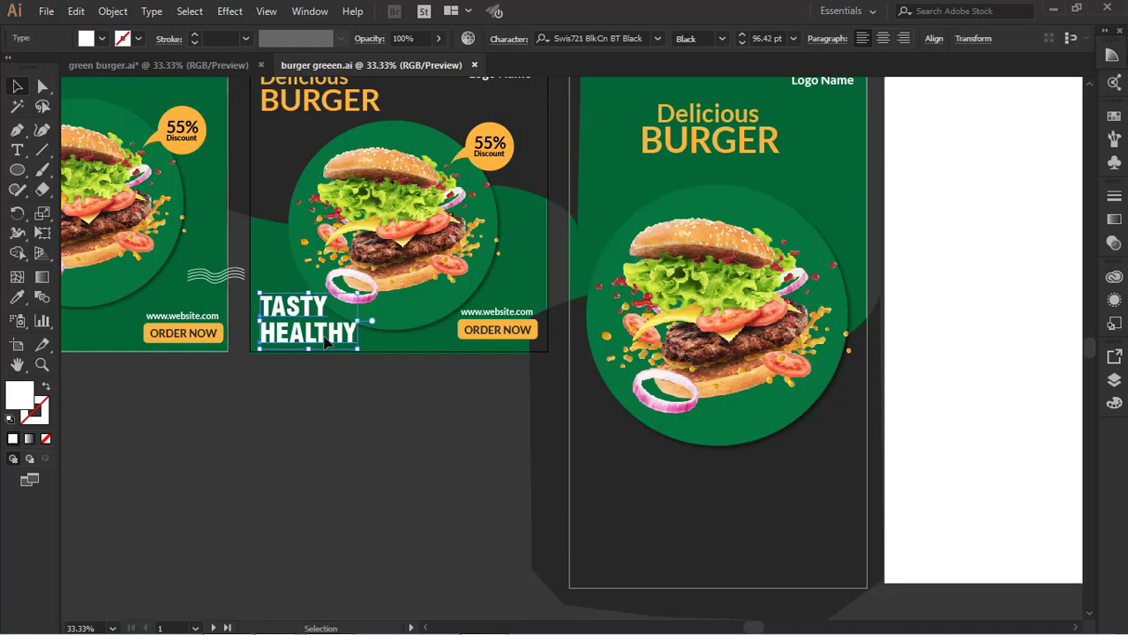
Copy the "TASTY HEALTHY" text from the second post to below the tall post's burger
mouse_move(324, 342)
mouse_down()
mouse_move(615, 442)
mouse_move(721, 510)
mouse_move(704, 519)
mouse_up()
click(712, 526)
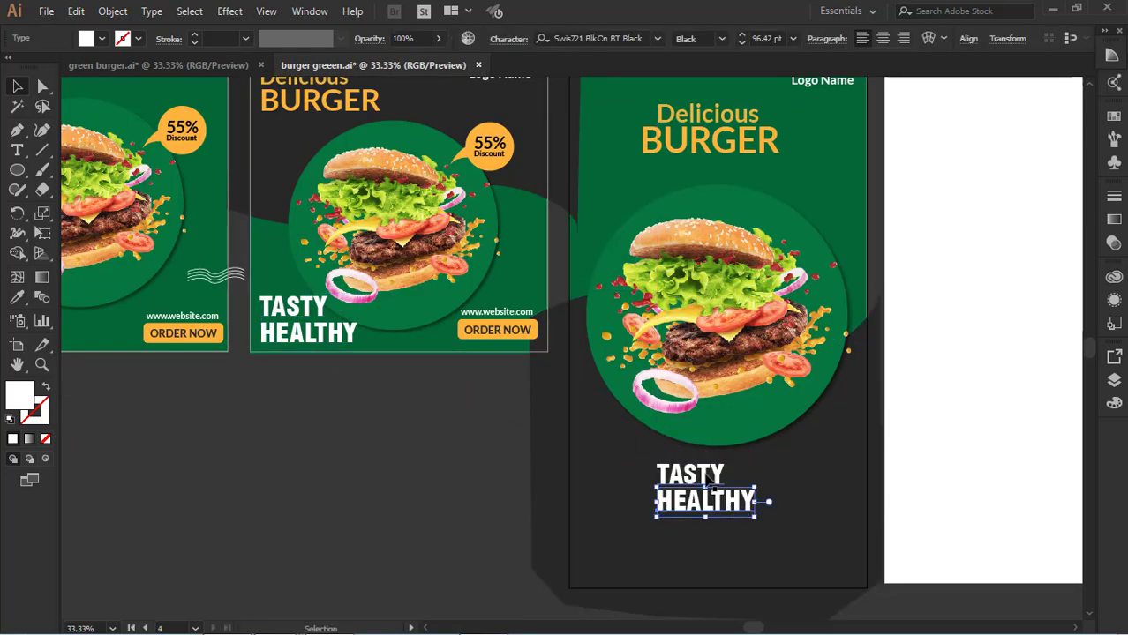
click(710, 477)
drag(709, 477, 627, 477)
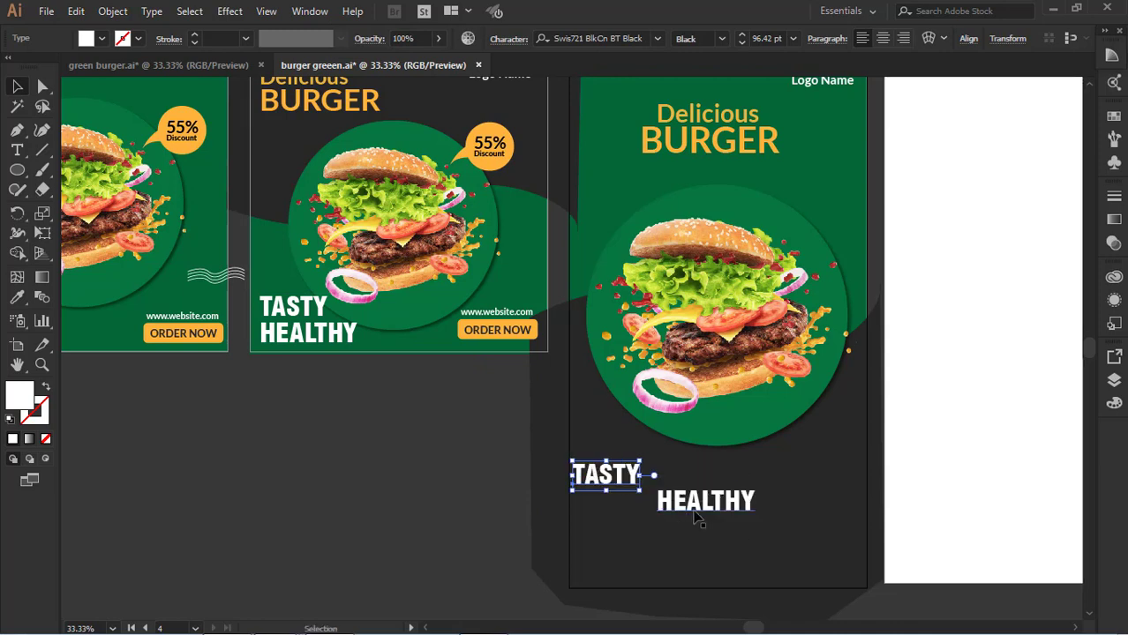
key(ctrl+z)
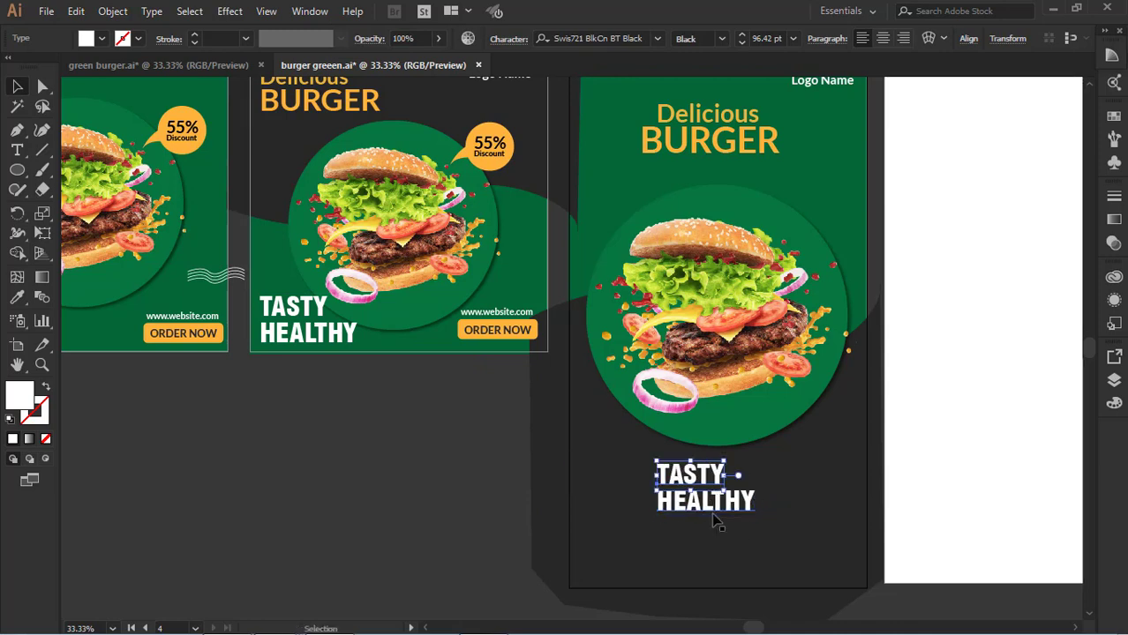
Enlarge the tall post's "TASTY HEALTHY" text to about 118 pt and centre "TASTY" above "HEALTHY"
shift+click(716, 511)
mouse_move(755, 512)
mouse_down()
mouse_move(774, 565)
mouse_move(777, 528)
mouse_move(715, 510)
mouse_move(750, 478)
mouse_up()
click(451, 460)
drag(754, 524, 829, 496)
drag(677, 482, 619, 481)
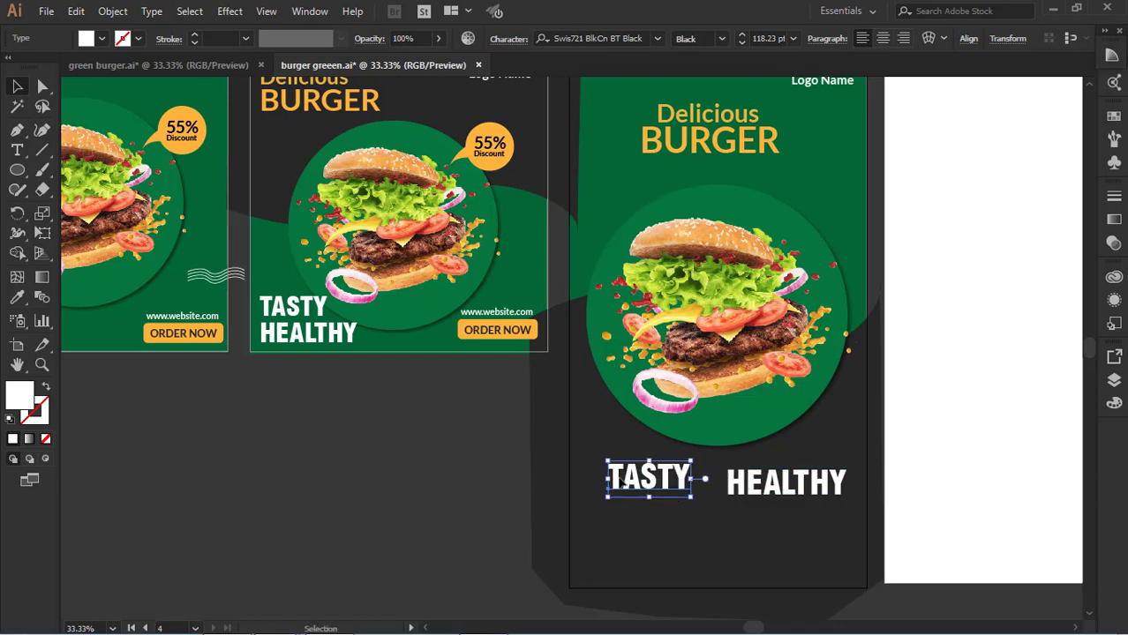
key(ctrl+z)
key(ctrl+z)
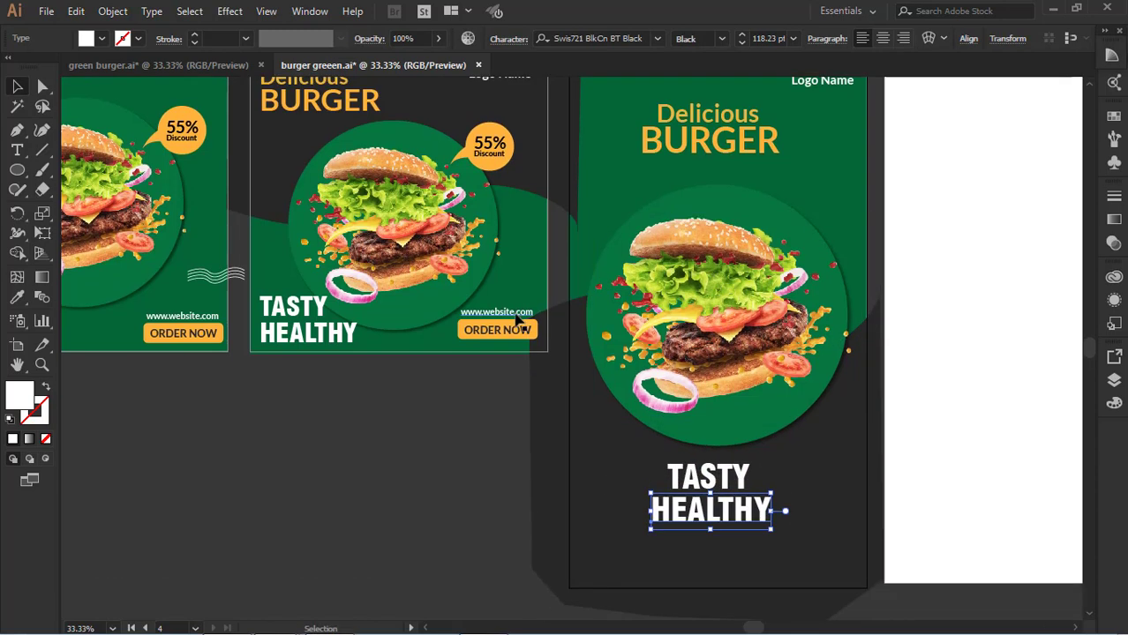
Move the website address and ORDER NOW button from the second post to below "TASTY HEALTHY" on the tall post, slightly enlarged
click(508, 315)
shift+click(504, 335)
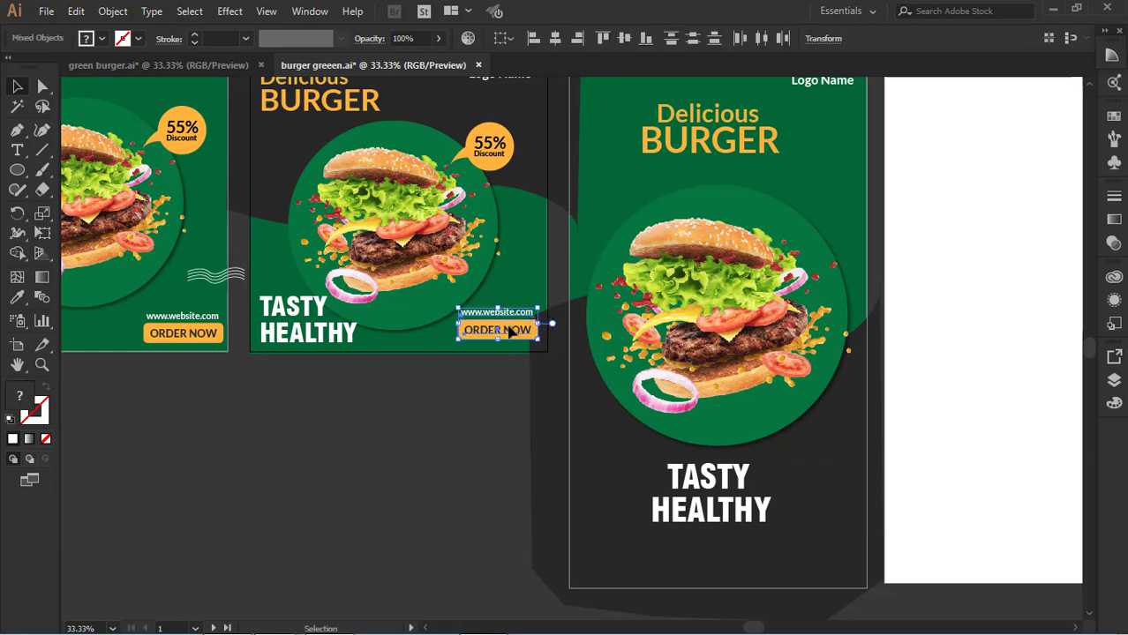
drag(509, 330, 717, 572)
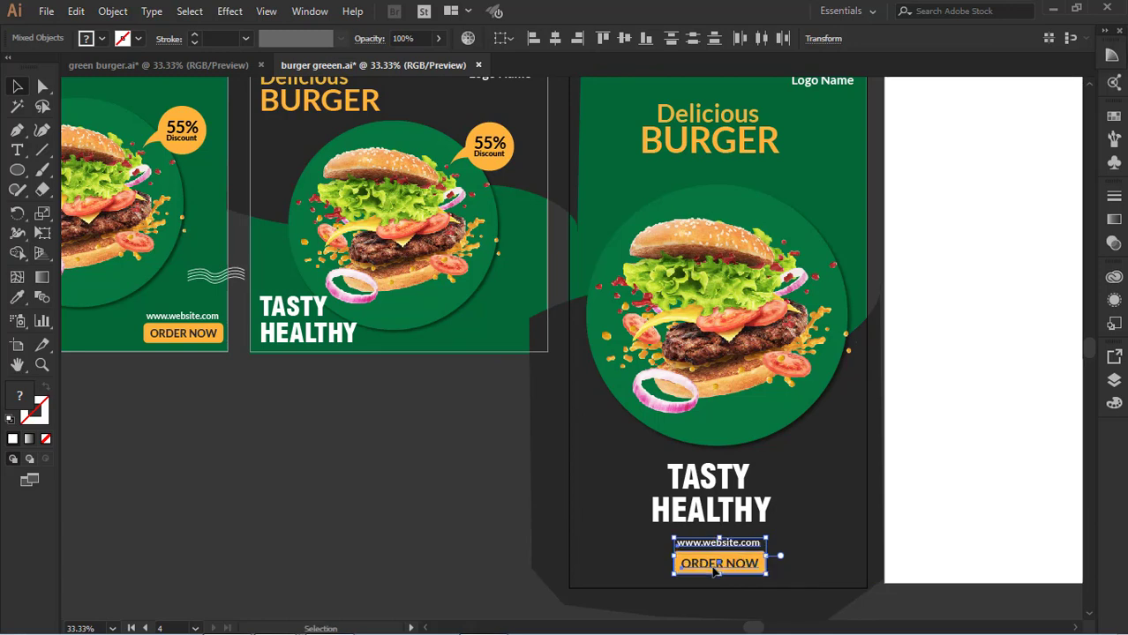
Move the "55% Discount" bubble from the second post to the tall burger's upper right and enlarge it to about 322 px wide
scroll(748, 492, up, 3)
click(487, 250)
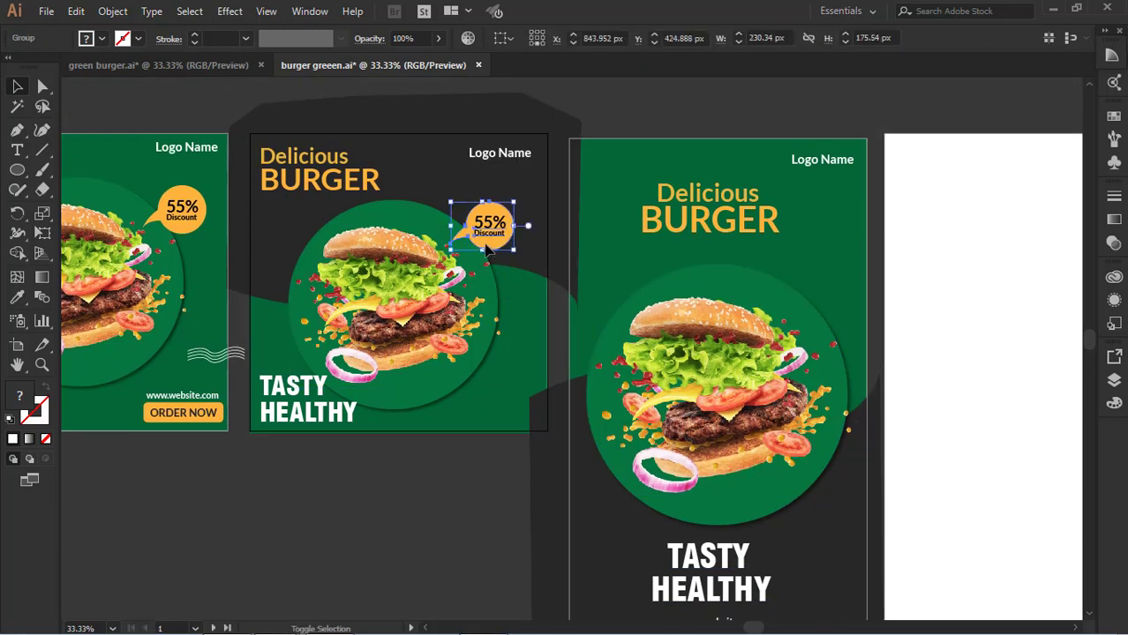
drag(494, 240, 809, 282)
drag(817, 240, 856, 222)
drag(819, 282, 818, 300)
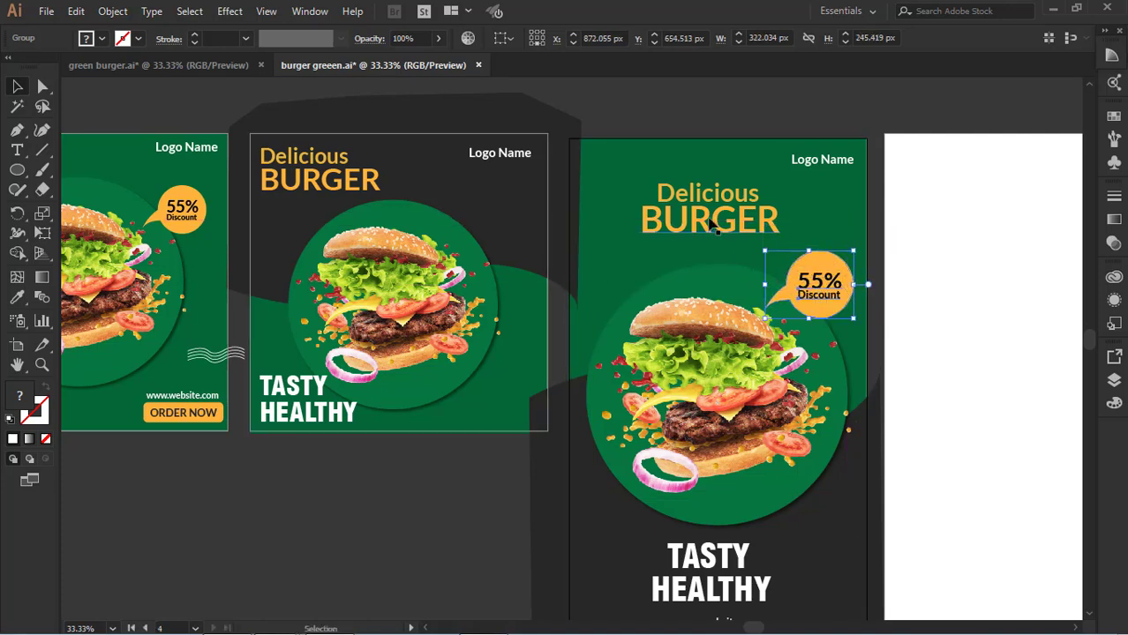
Enlarge the tall post's "Delicious BURGER" heading to about 528 px wide and its "TASTY HEALTHY" text to about 129 pt
click(764, 226)
drag(780, 244, 786, 246)
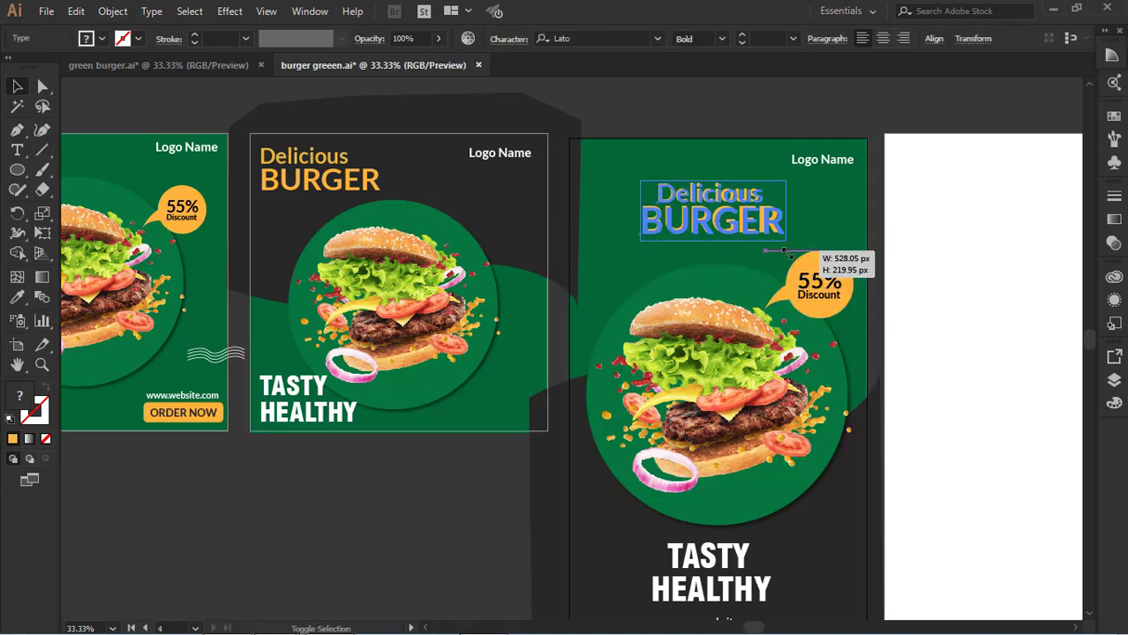
scroll(759, 353, down, 3)
click(722, 441)
shift+click(721, 424)
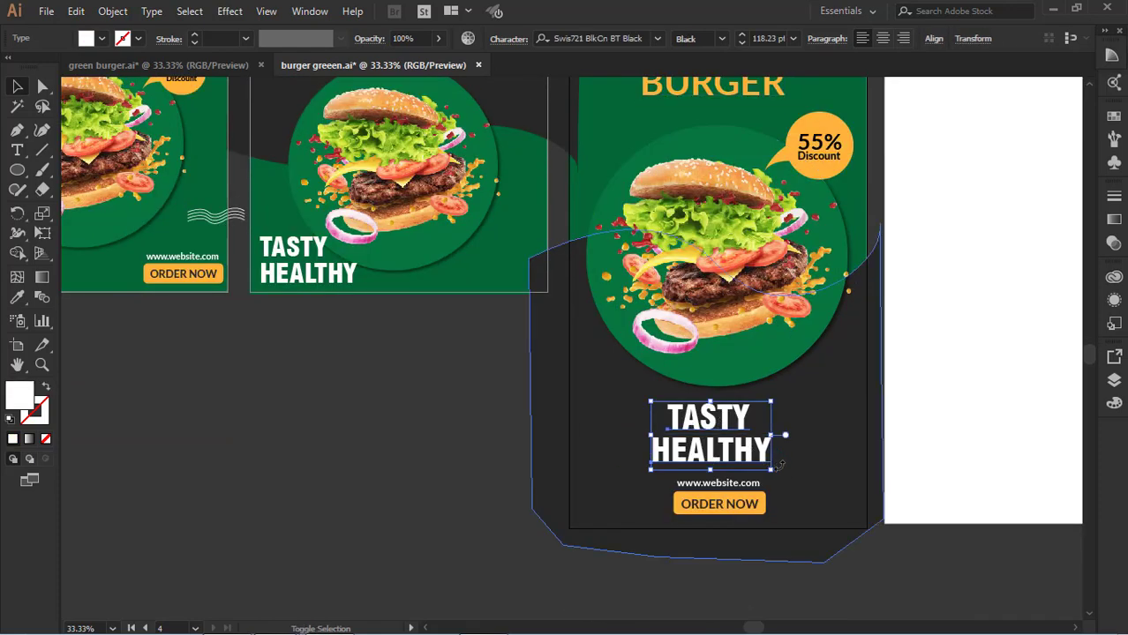
mouse_move(778, 476)
mouse_down()
mouse_move(812, 484)
mouse_move(765, 463)
mouse_up()
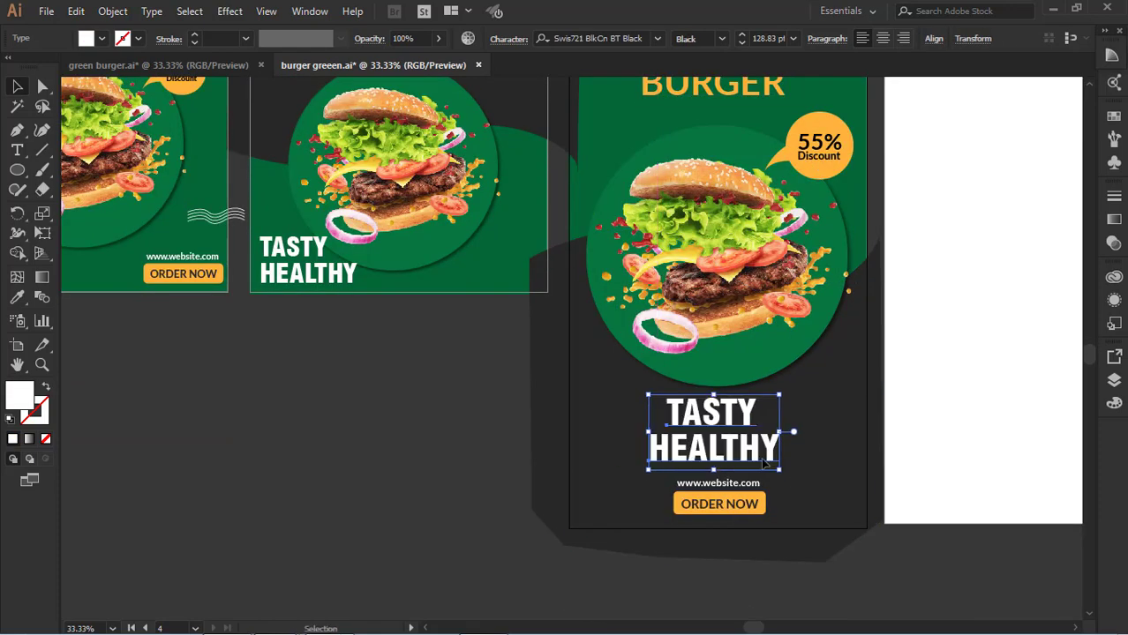
scroll(671, 424, up, 2)
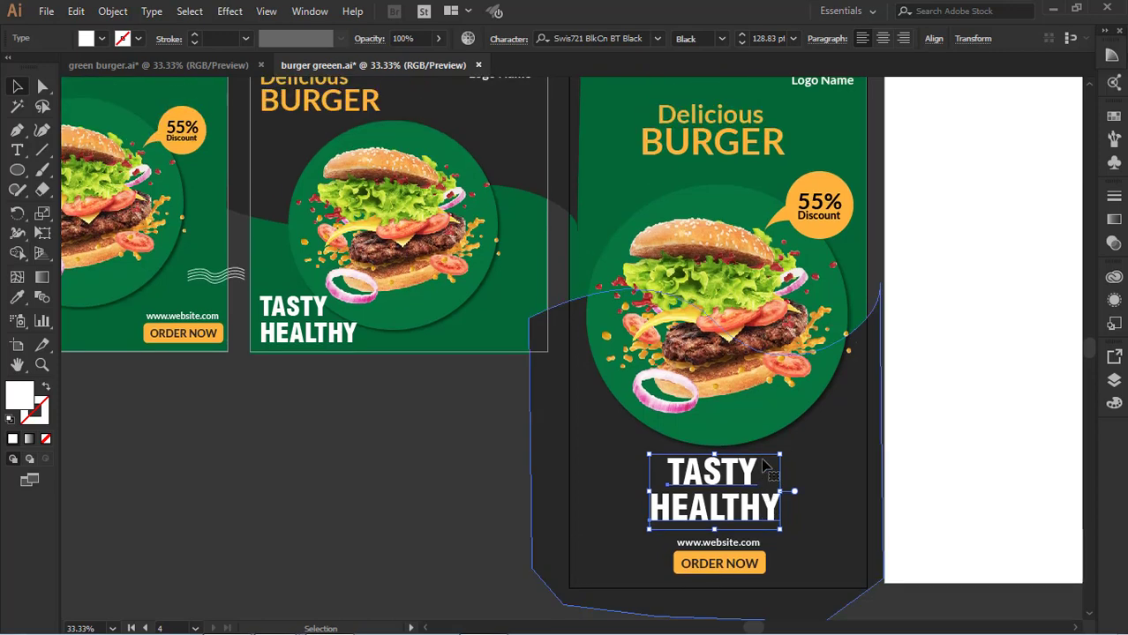
Duplicate the second post's dark wavy shape onto the upper part of the empty tall artboard
drag(594, 384, 638, 385)
drag(973, 413, 791, 431)
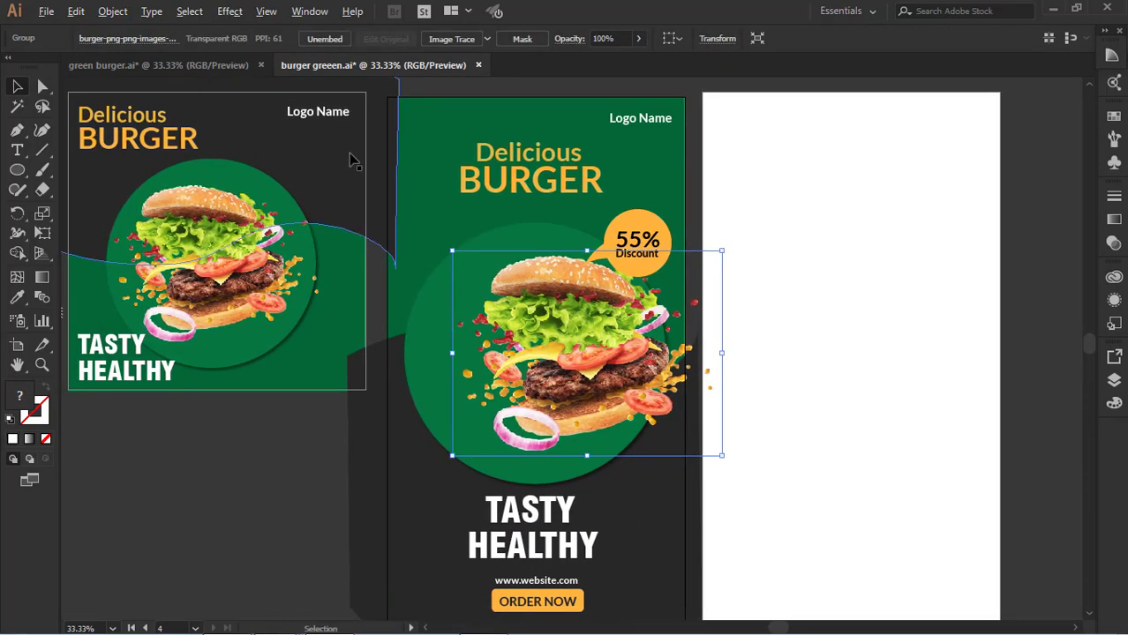
drag(345, 163, 974, 181)
drag(854, 288, 856, 380)
scroll(998, 453, up, 1)
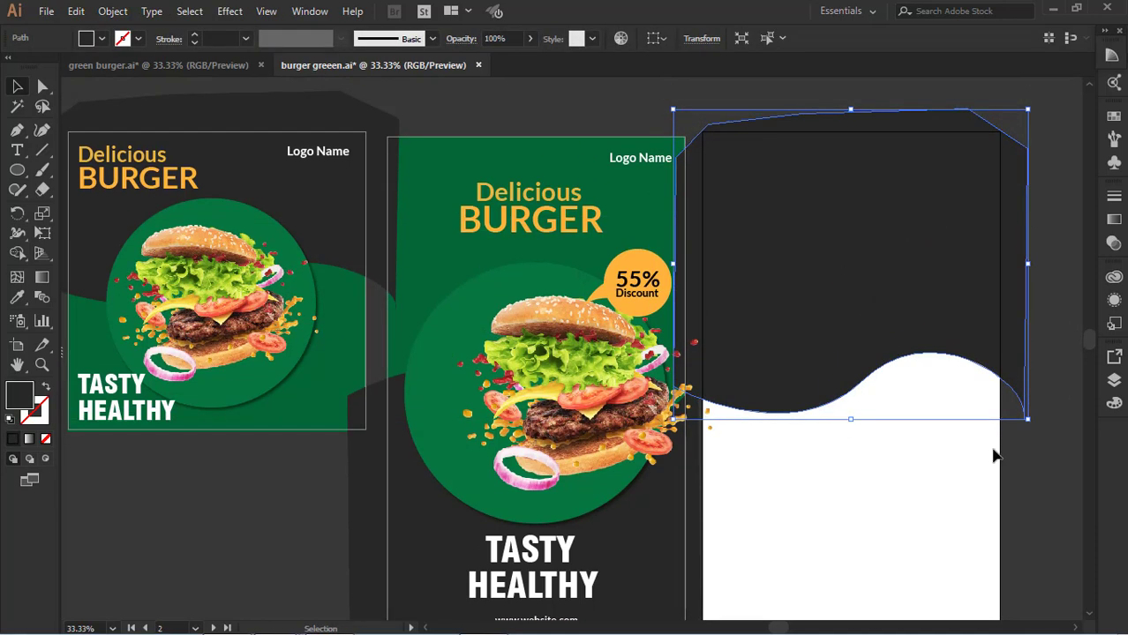
click(1032, 467)
scroll(594, 189, down, 3)
click(451, 150)
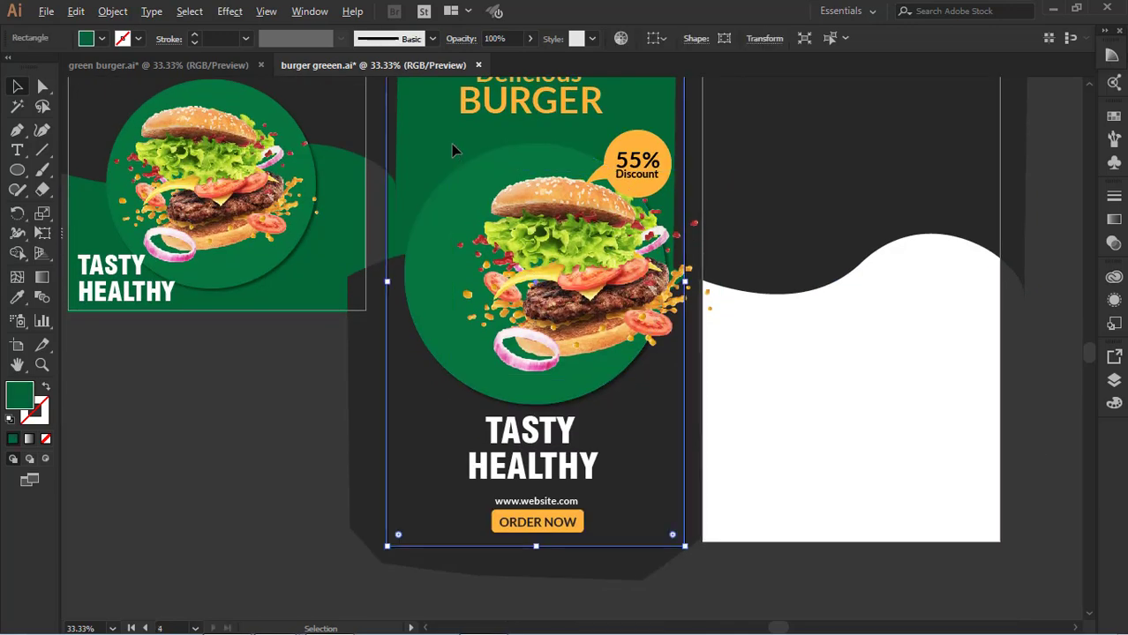
drag(461, 151, 769, 145)
scroll(856, 324, up, 5)
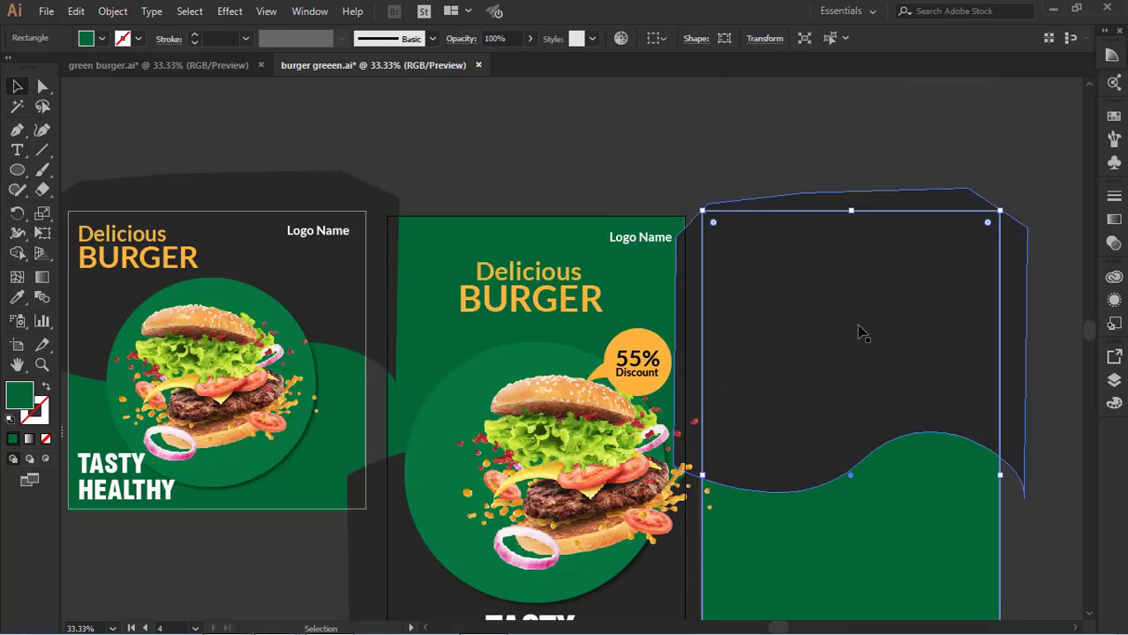
scroll(857, 324, down, 4)
key(ctrl+shift+a)
key(ctrl+z)
key(ctrl+z)
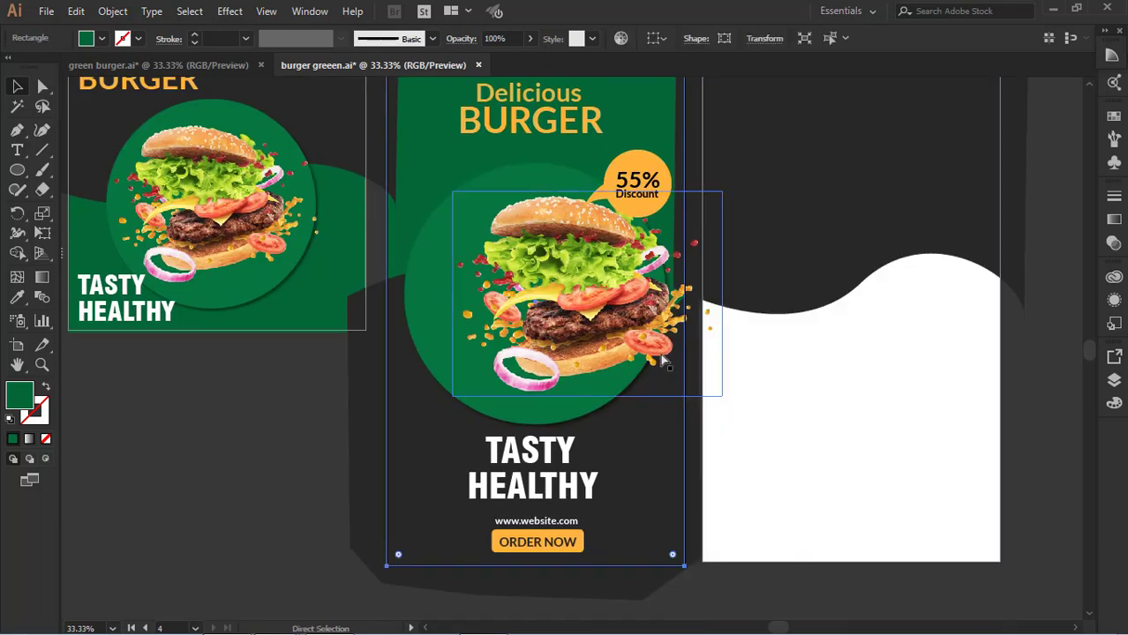
Move the tall post's burger back over its green circle and stretch the dark wavy shape on the next artboard downward
drag(622, 316, 568, 326)
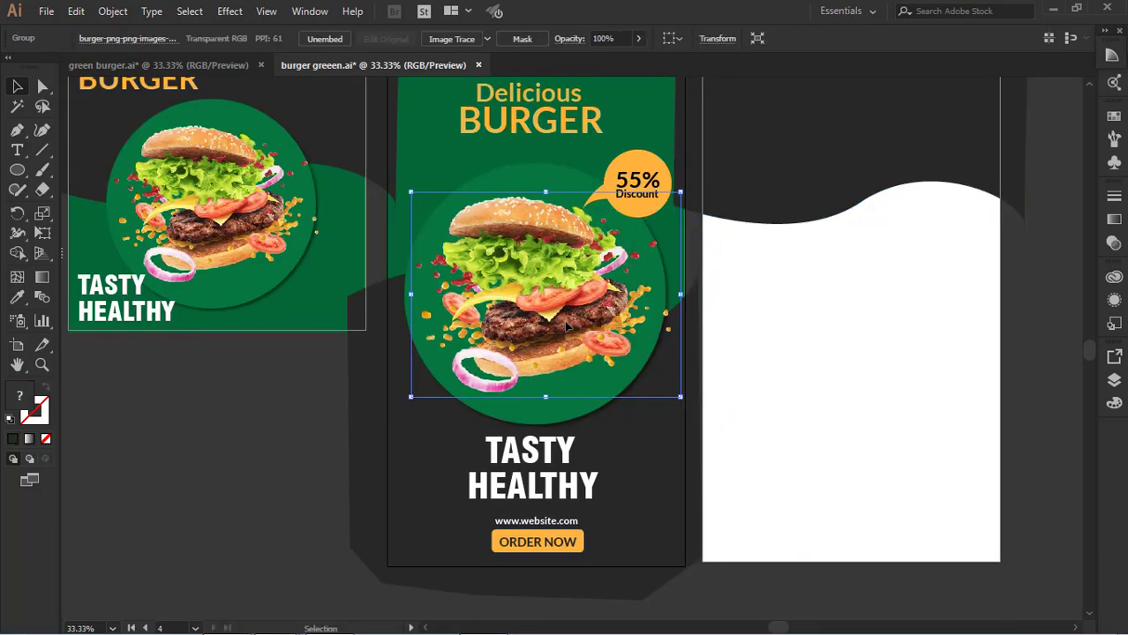
click(854, 494)
scroll(987, 441, up, 1)
click(829, 255)
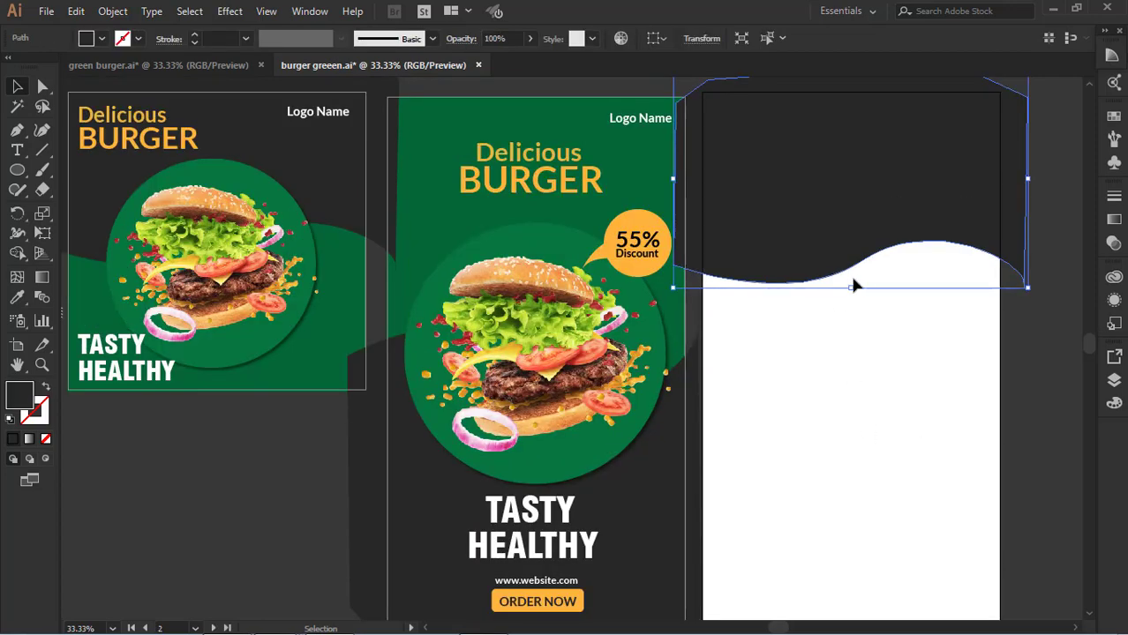
drag(848, 286, 856, 384)
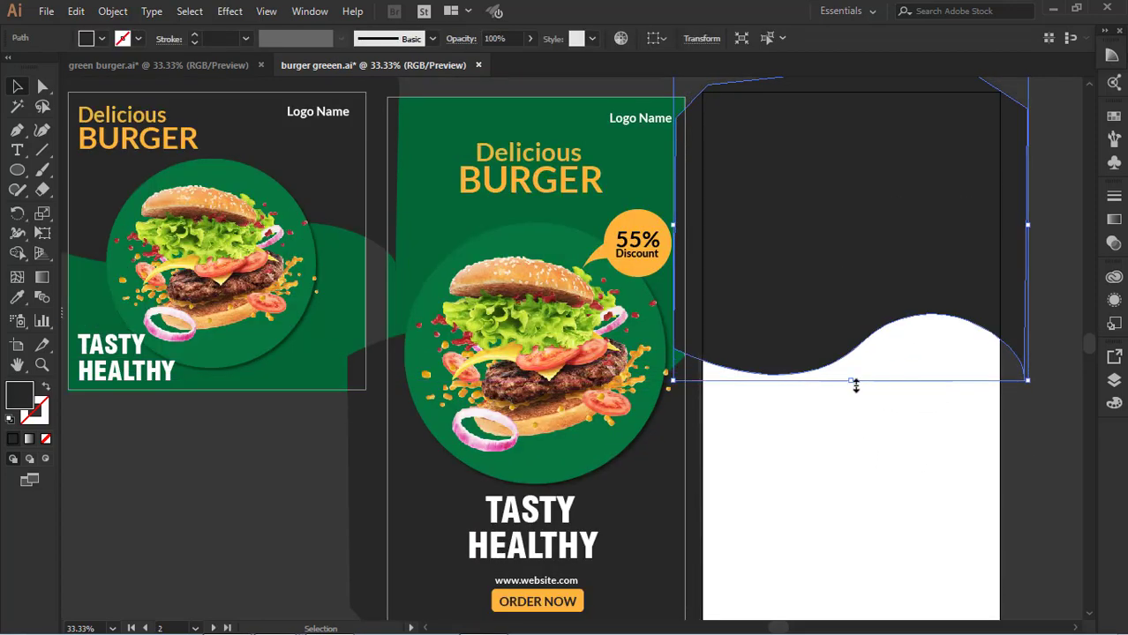
click(1047, 462)
Duplicate the tall post's green background rectangle onto the second tall artboard, filling it behind the dark wavy shape
scroll(1047, 462, down, 1)
scroll(1044, 463, down, 1)
click(424, 130)
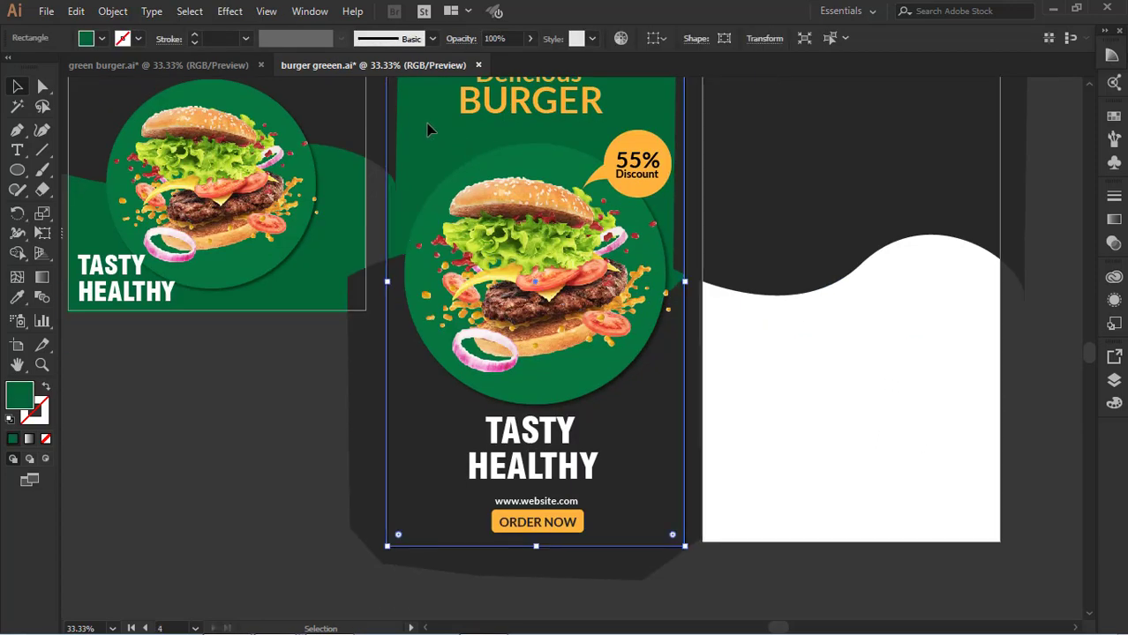
drag(426, 129, 743, 121)
scroll(745, 234, up, 2)
click(1030, 474)
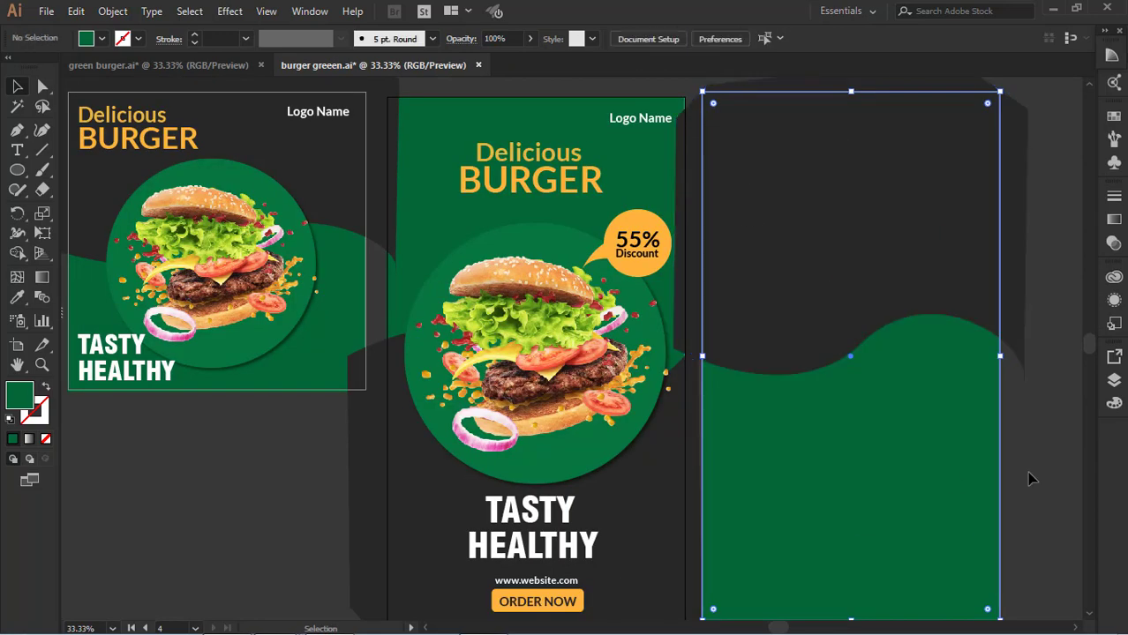
Duplicate the first tall post's burger, green circle and "55% Discount" badge onto the middle of the second tall post
click(578, 474)
shift+click(565, 422)
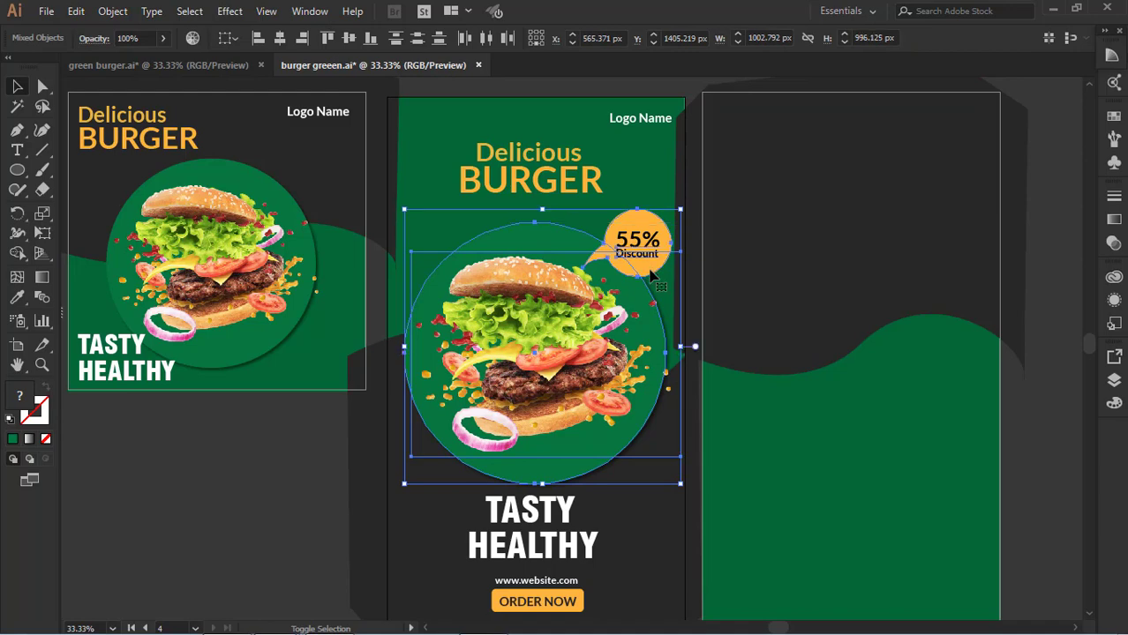
drag(557, 350, 870, 378)
scroll(869, 378, down, 1)
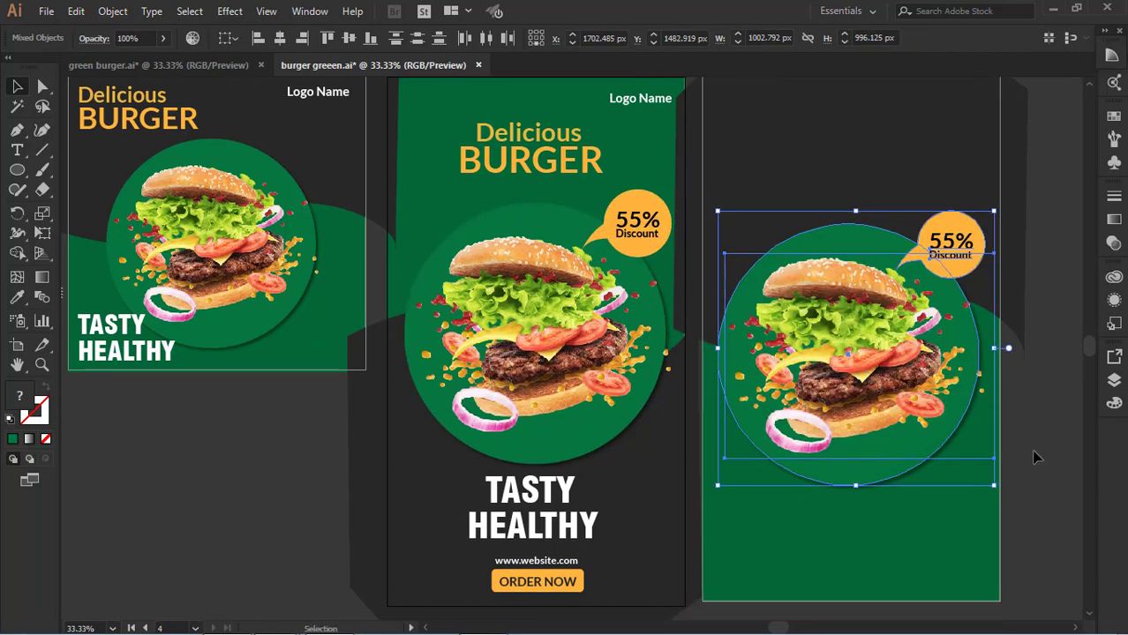
click(1034, 457)
Duplicate the "TASTY HEALTHY" text from the first tall post onto the dark upper area of the second tall post
click(549, 501)
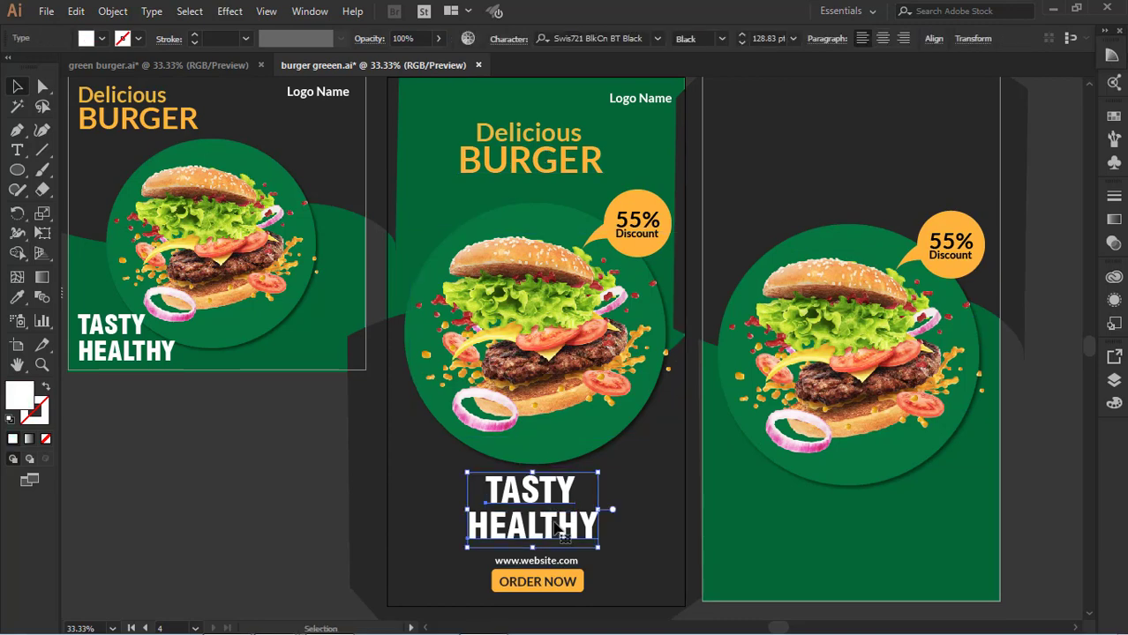
drag(555, 524, 849, 225)
key(ctrl+z)
mouse_move(533, 528)
mouse_down()
mouse_move(843, 247)
mouse_move(845, 152)
mouse_move(833, 153)
mouse_move(843, 166)
mouse_up()
Duplicate the "Delicious BURGER" heading onto the green area below the second tall post's burger
click(529, 161)
mouse_move(529, 161)
mouse_down()
mouse_move(730, 320)
mouse_move(872, 542)
mouse_move(851, 551)
mouse_up()
scroll(851, 551, down, 1)
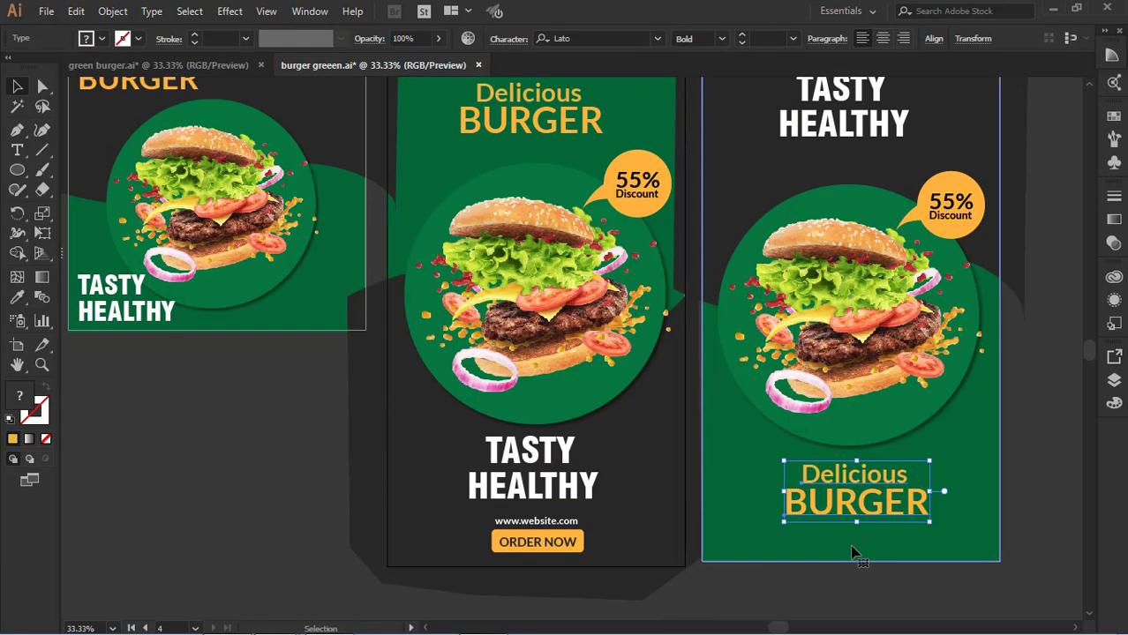
Duplicate the website line and ORDER NOW button onto the bottom of the second tall post and shift its "Delicious BURGER" heading up slightly
click(551, 542)
drag(556, 542, 858, 498)
click(858, 509)
scroll(685, 395, up, 2)
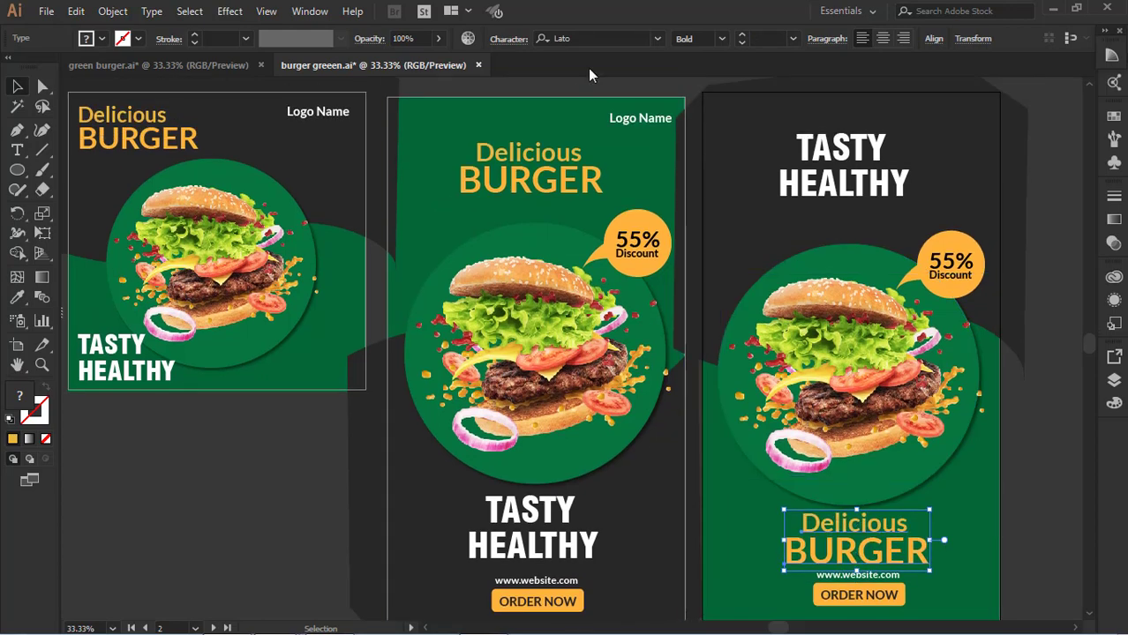
Show the rulers and add horizontal guides at the top and bottom of the first tall post's green circle
key(ctrl+r)
drag(585, 85, 604, 225)
drag(618, 86, 660, 483)
Move the second tall post's burger, circle and discount badge up together to line up with the two circle guides
click(886, 468)
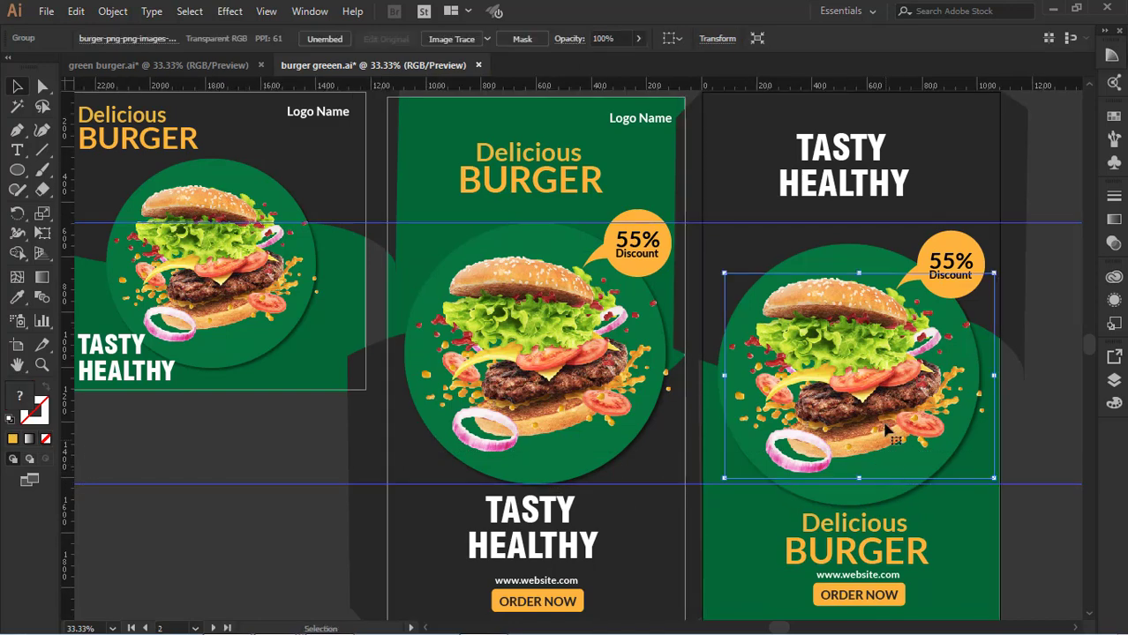
shift+click(844, 261)
shift+click(935, 258)
key(shift+Up)
key(shift+Up)
key(shift+Up)
key(shift+Up)
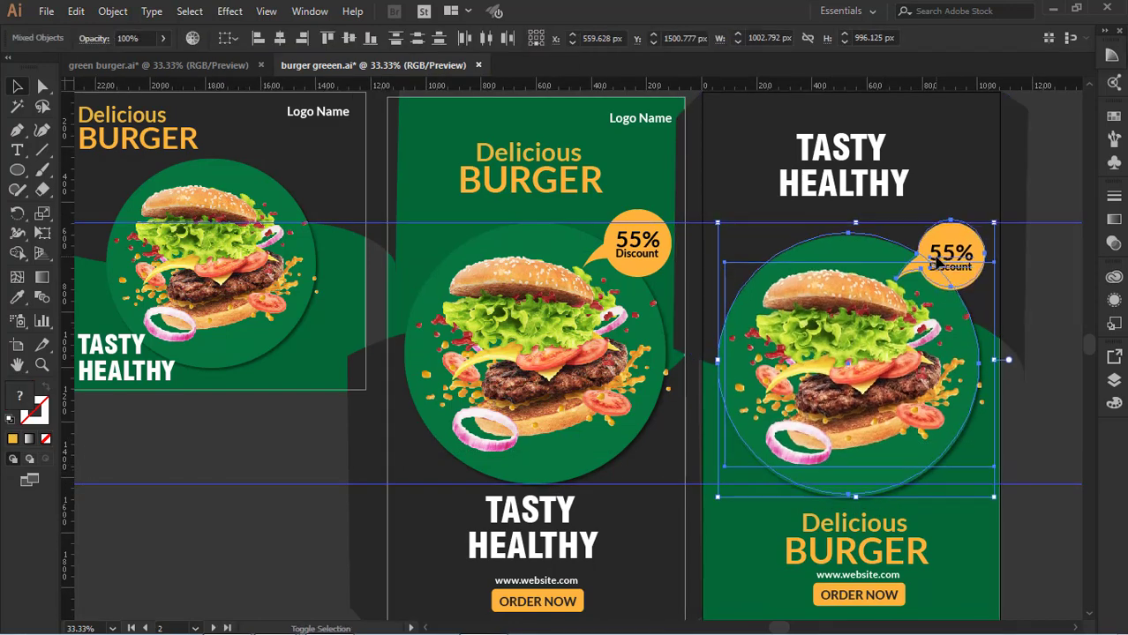
key(shift+Up)
key(shift+Up)
key(shift+Up)
key(shift+Up)
Add a horizontal guide between the first tall post's "TASTY" and "HEALTHY" lines and align the second tall post's "Delicious BURGER" heading to it
scroll(799, 378, down, 2)
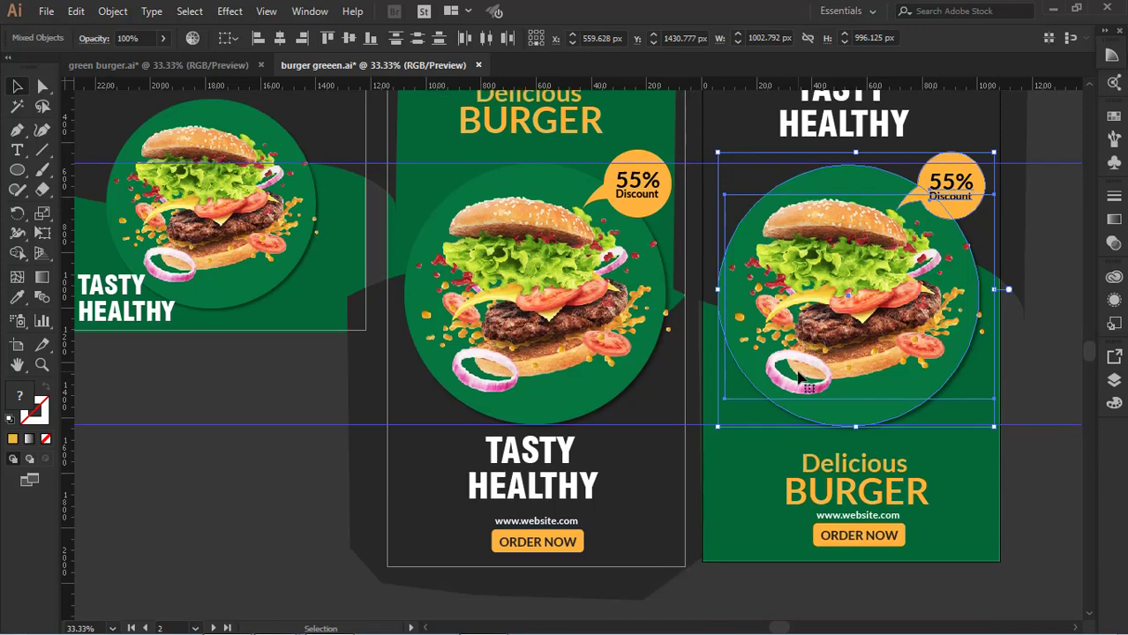
click(891, 474)
drag(891, 474, 886, 457)
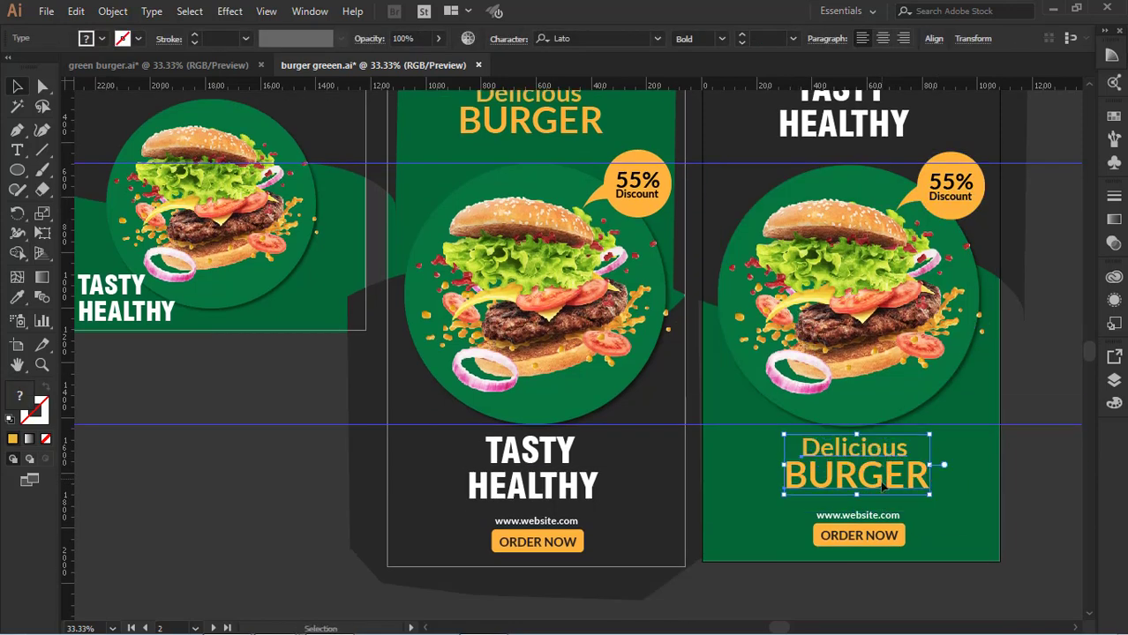
click(669, 469)
click(865, 452)
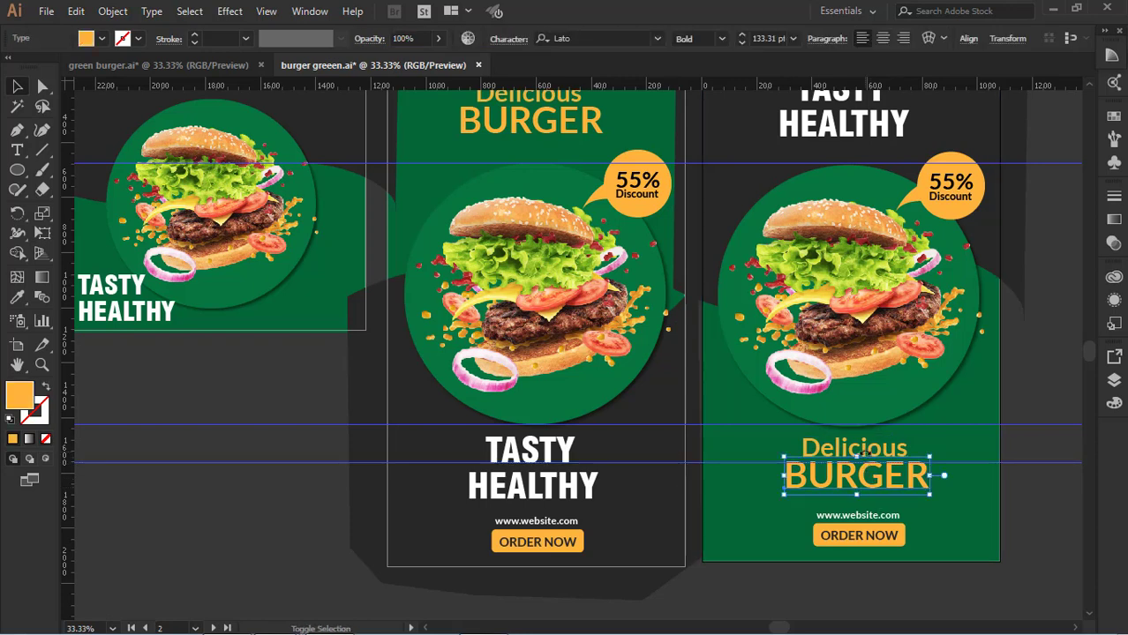
key(Down)
key(Down)
key(Down)
key(Down)
key(Down)
key(Down)
key(Down)
key(Down)
key(Down)
key(Down)
key(Down)
key(Down)
key(Down)
key(Down)
key(Down)
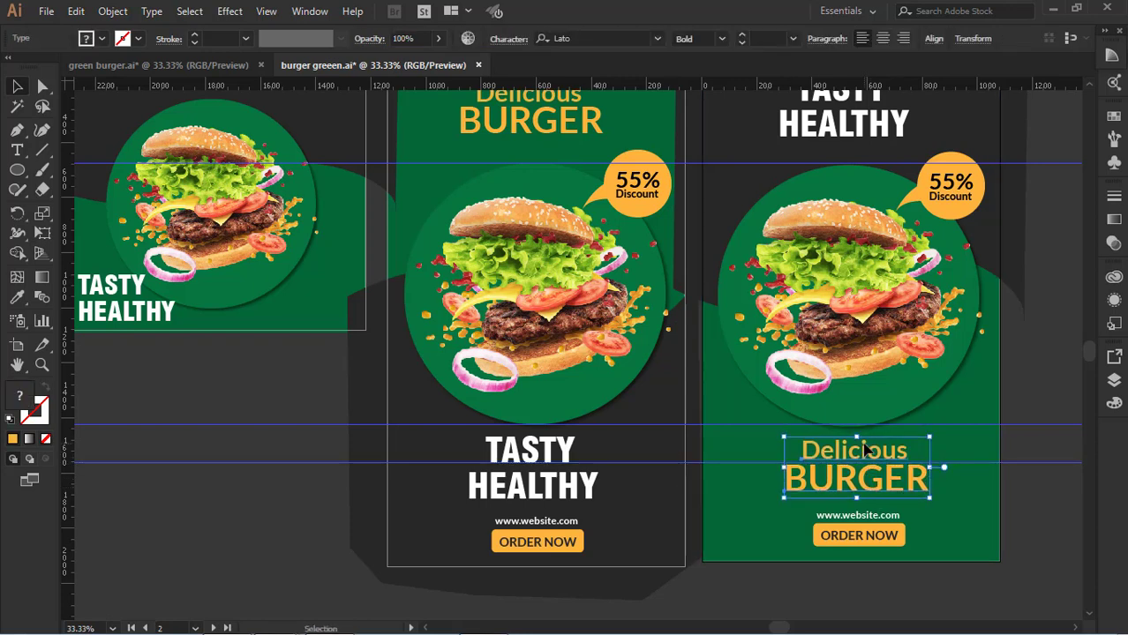
Add a guide at the base of the first tall post's ORDER NOW button and lower the second post's button and website line to match
drag(742, 84, 874, 553)
click(874, 545)
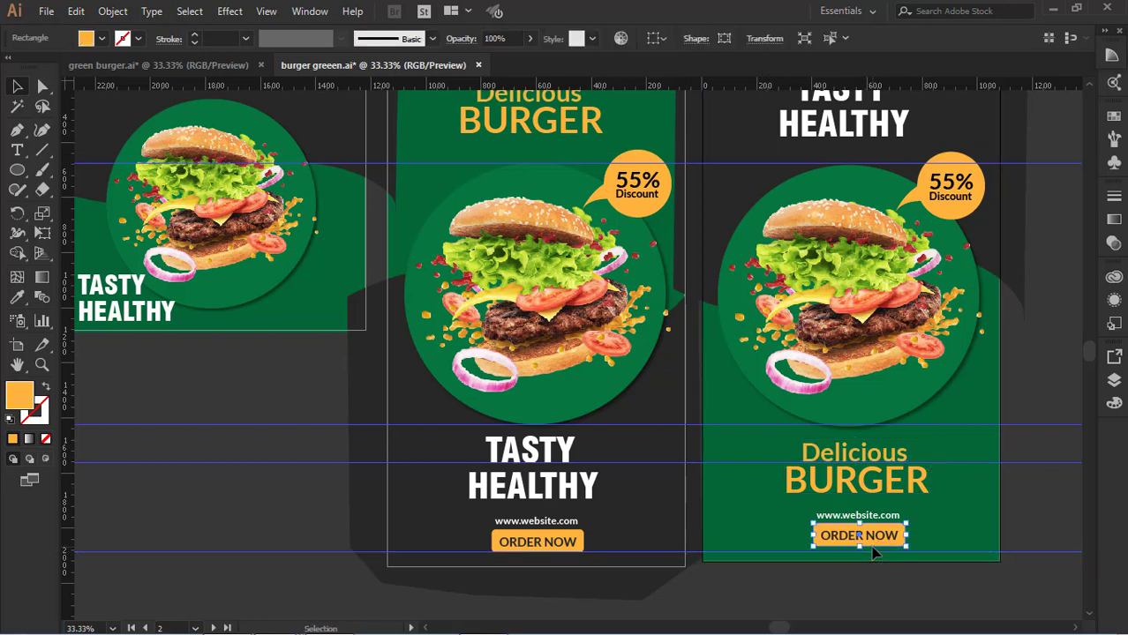
shift+click(871, 530)
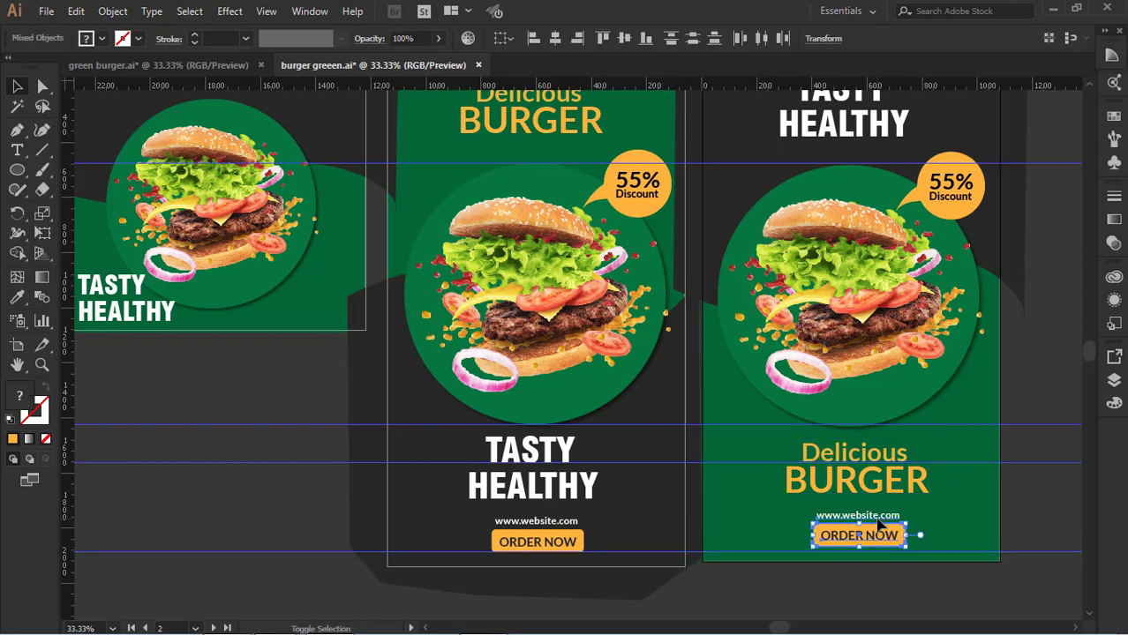
key(Down)
key(Down)
key(Down)
key(Down)
key(Down)
key(Down)
key(Down)
key(Down)
key(Down)
key(Down)
key(Down)
key(Down)
key(Down)
key(Down)
key(Down)
key(Down)
key(Down)
key(Down)
key(Down)
key(Down)
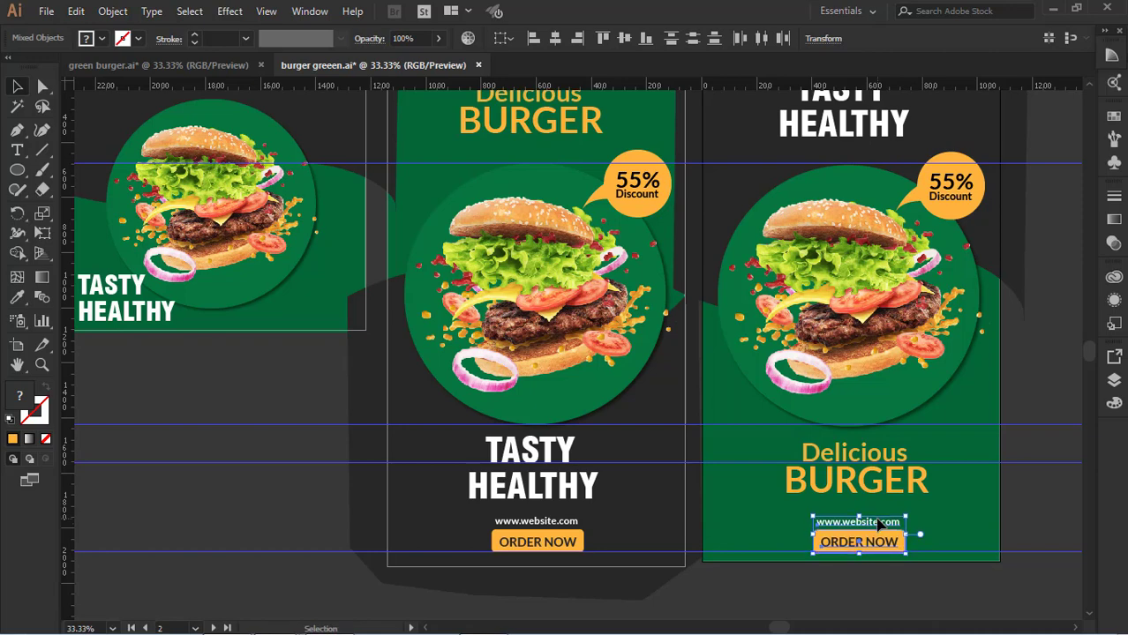
Duplicate "Logo Name" onto the second tall post's upper right corner and add a horizontal guide at the base of the upper headings
scroll(878, 525, up, 4)
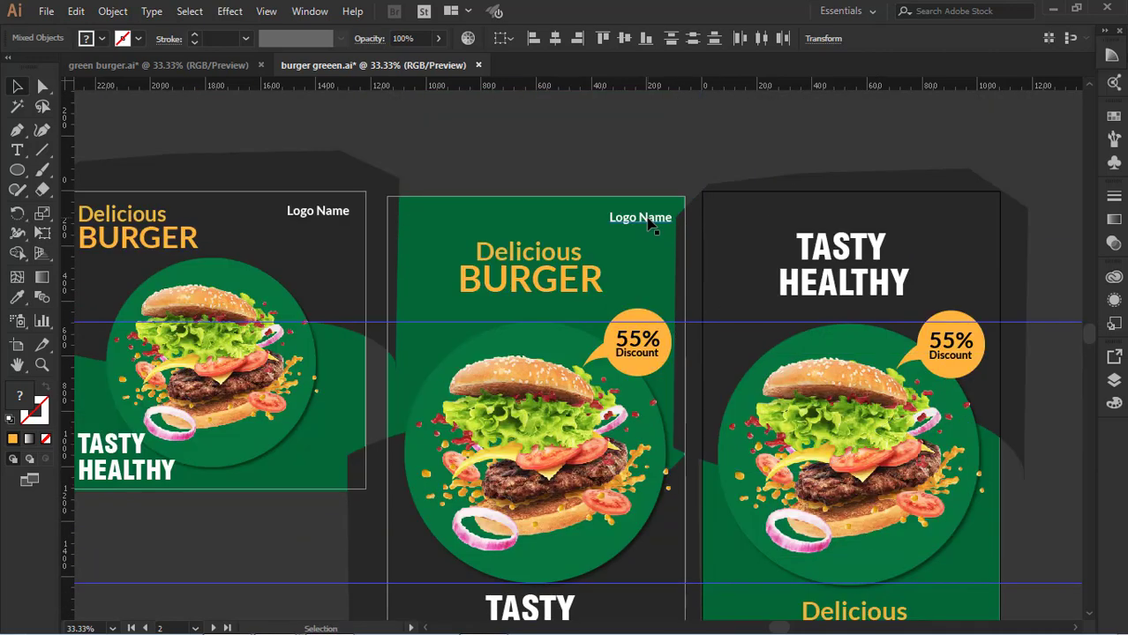
drag(655, 219, 964, 217)
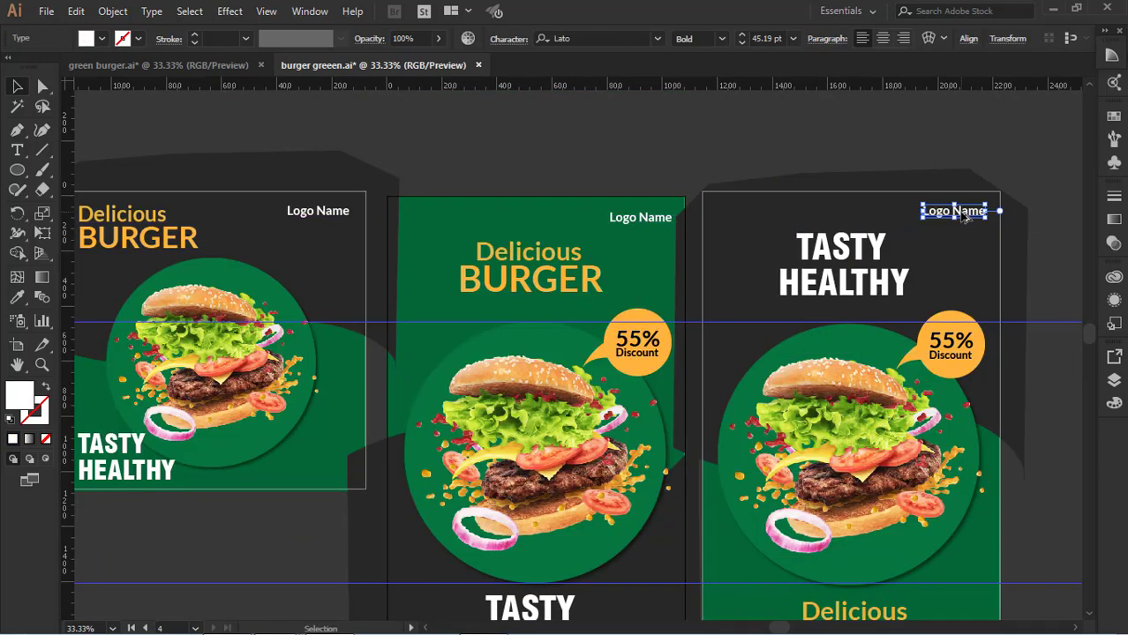
drag(732, 85, 727, 297)
scroll(726, 297, down, 2)
key(ctrl+minus)
key(ctrl+minus)
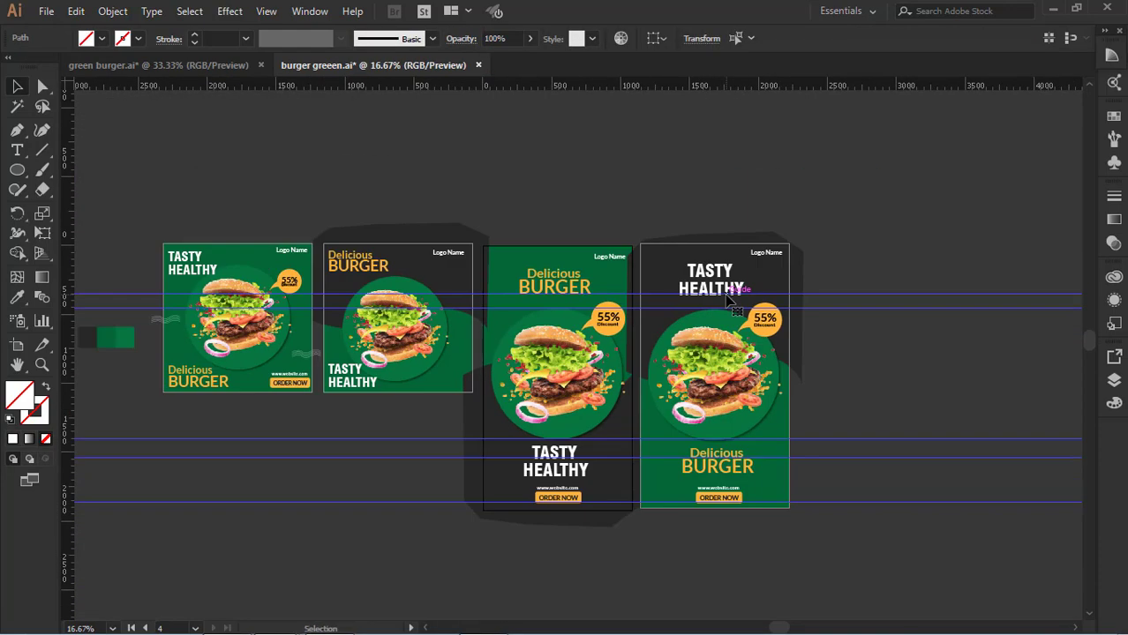
Duplicate the second square post's dark wavy shape onto the upper part of the first square post
drag(303, 463, 555, 373)
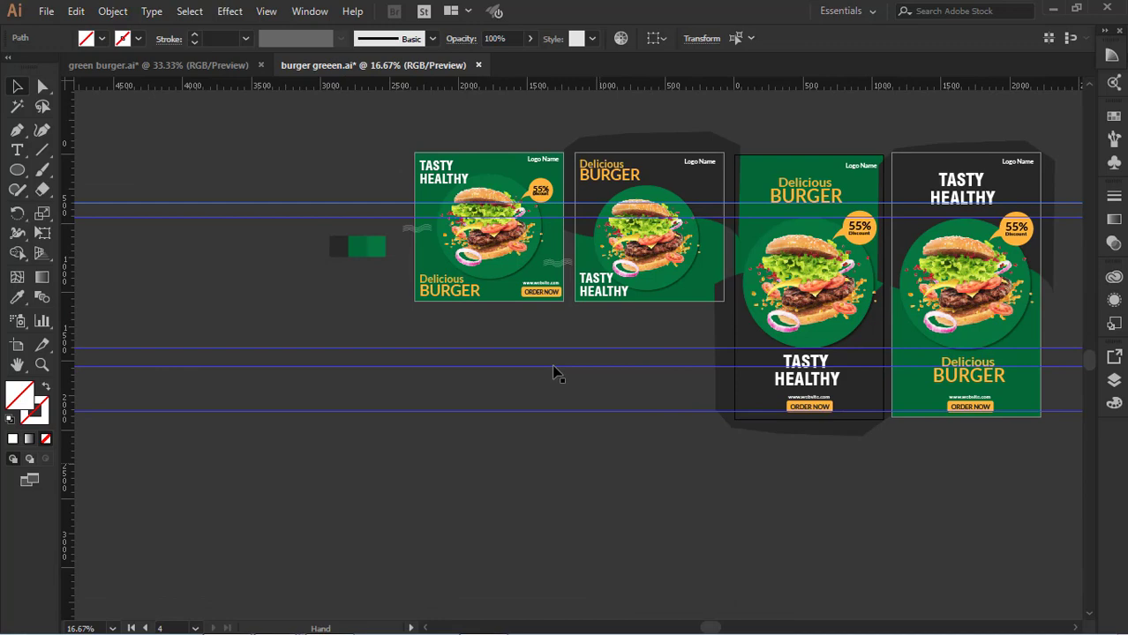
key(ctrl+plus)
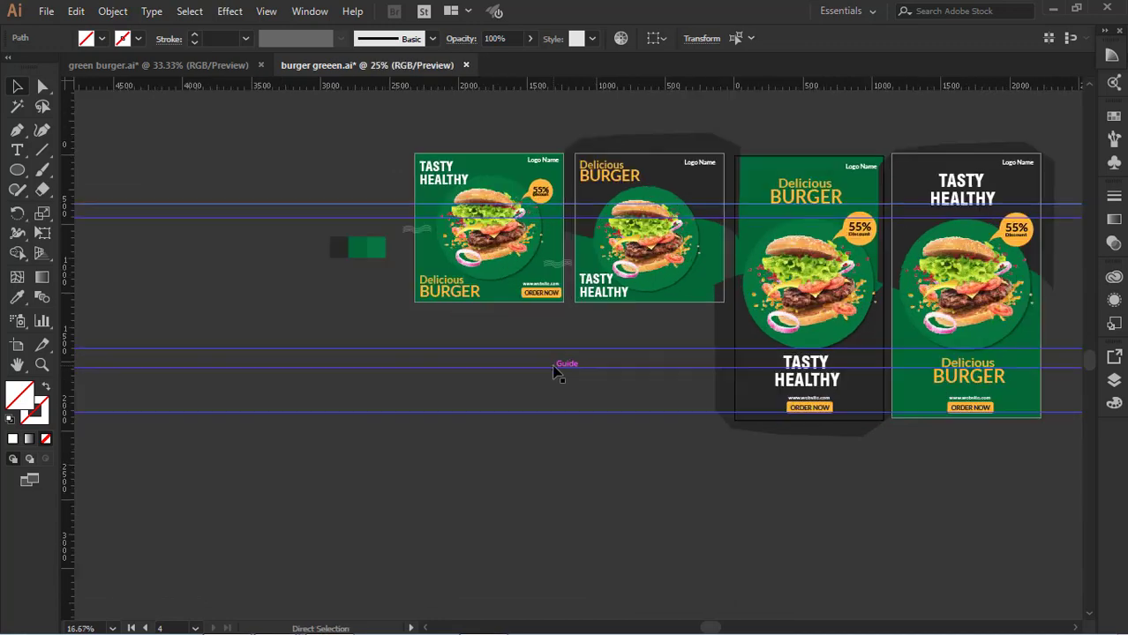
drag(650, 252, 639, 424)
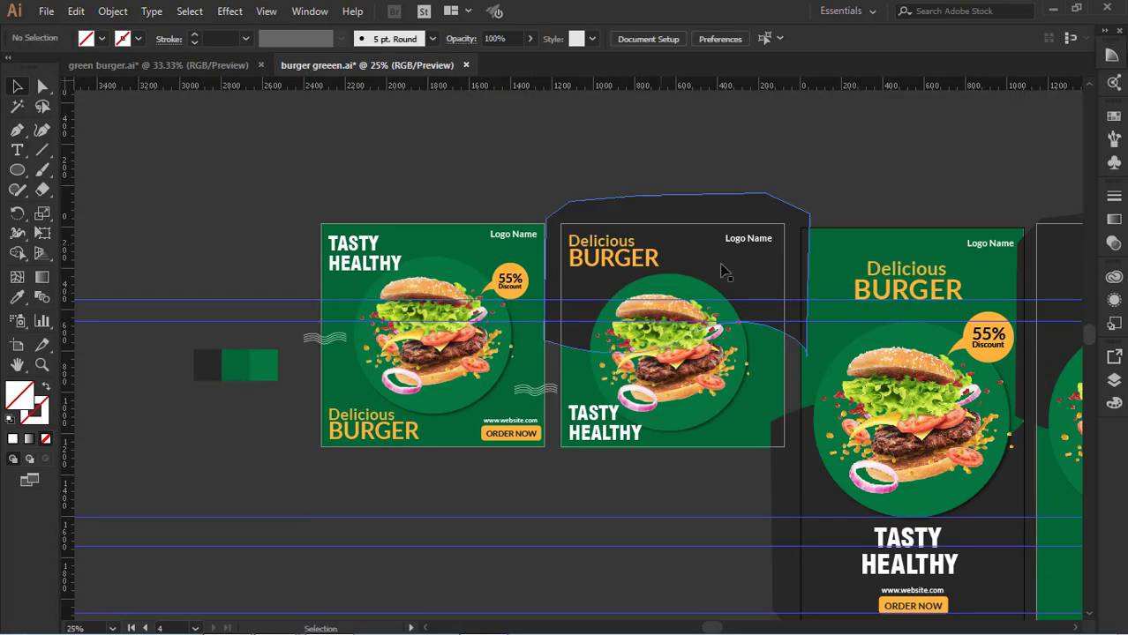
drag(744, 279, 520, 266)
key(a)
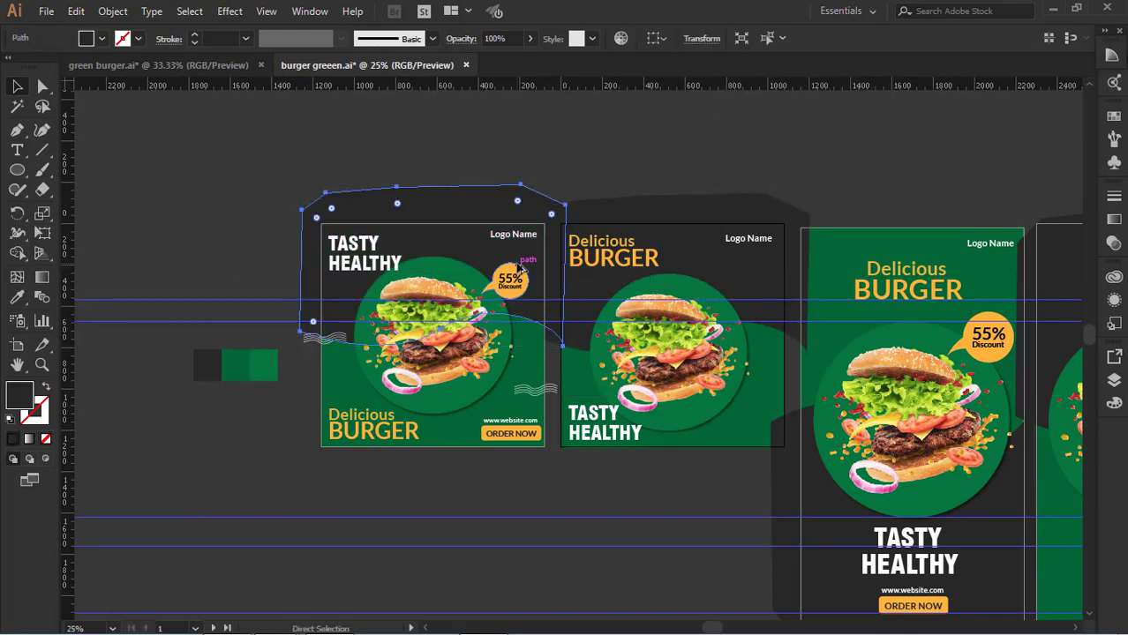
key(v)
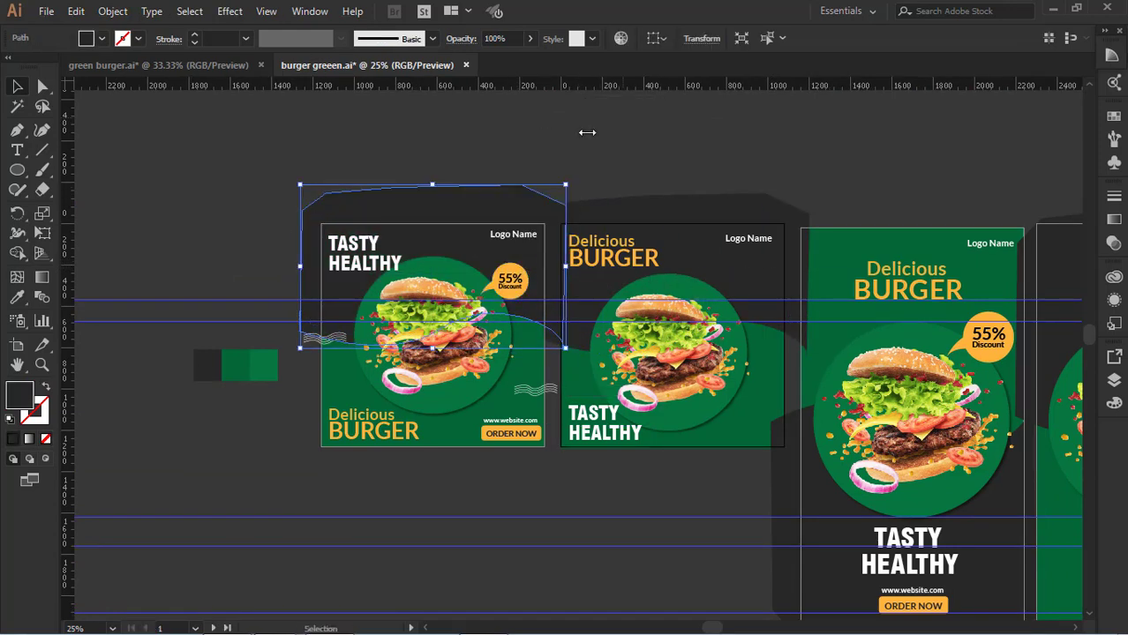
Reflect the first square post's dark wavy shape across the horizontal axis
right_click(468, 198)
mouse_move(556, 443)
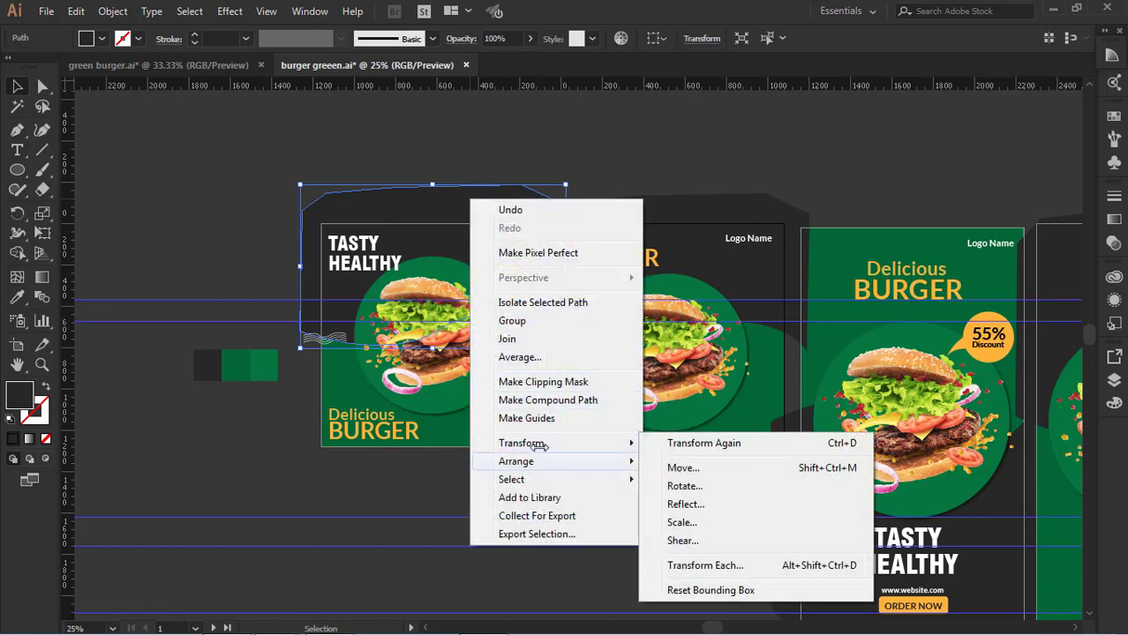
click(684, 502)
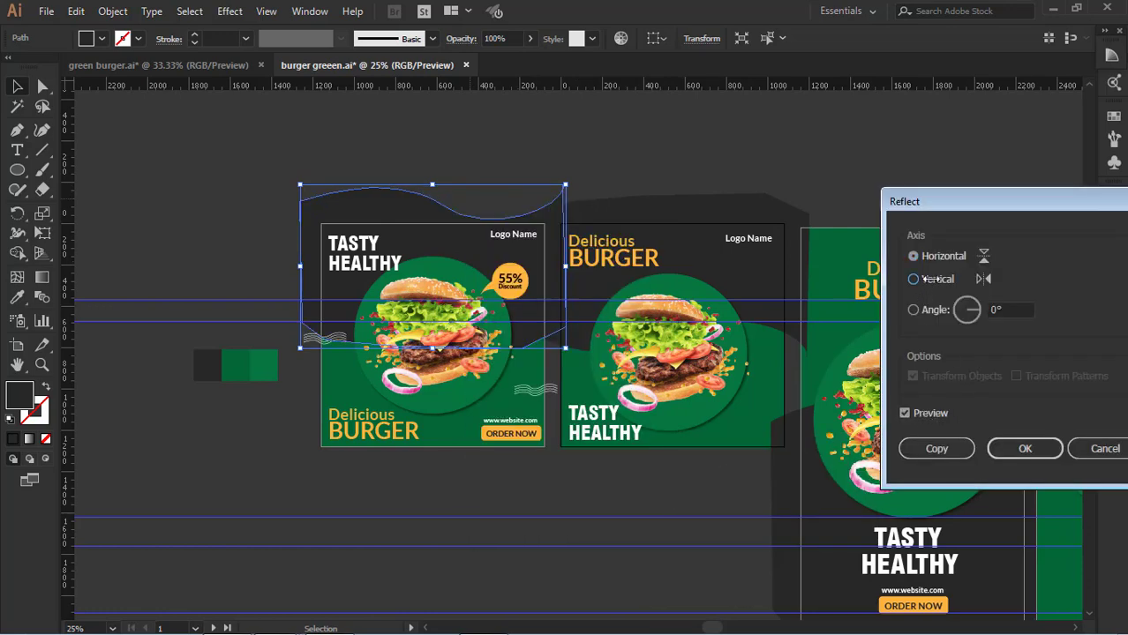
click(925, 279)
click(936, 255)
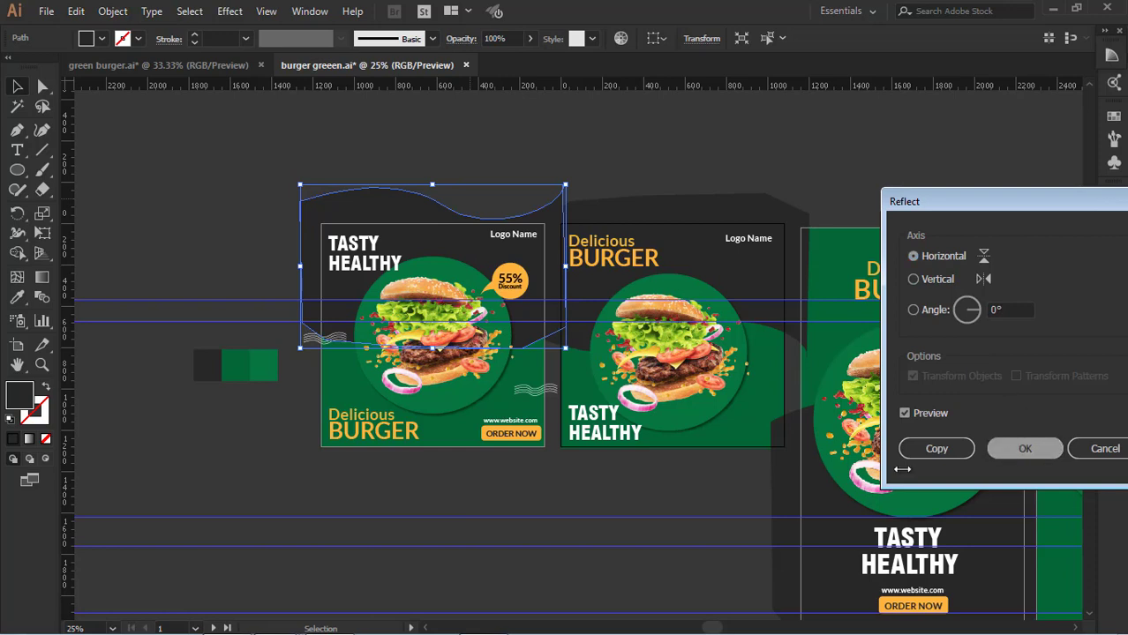
key(Return)
Move the flipped dark shape straight down to cover the lower half of the first square post
key(shift+Down)
key(shift+Down)
key(shift+Down)
key(shift+Down)
key(shift+Down)
key(shift+Down)
key(shift+Down)
key(shift+Down)
key(shift+Down)
key(shift+Down)
key(shift+Down)
key(shift+Down)
key(shift+Down)
key(shift+Down)
key(shift+Down)
key(shift+Down)
key(shift+Down)
key(shift+Down)
key(shift+Down)
key(shift+Down)
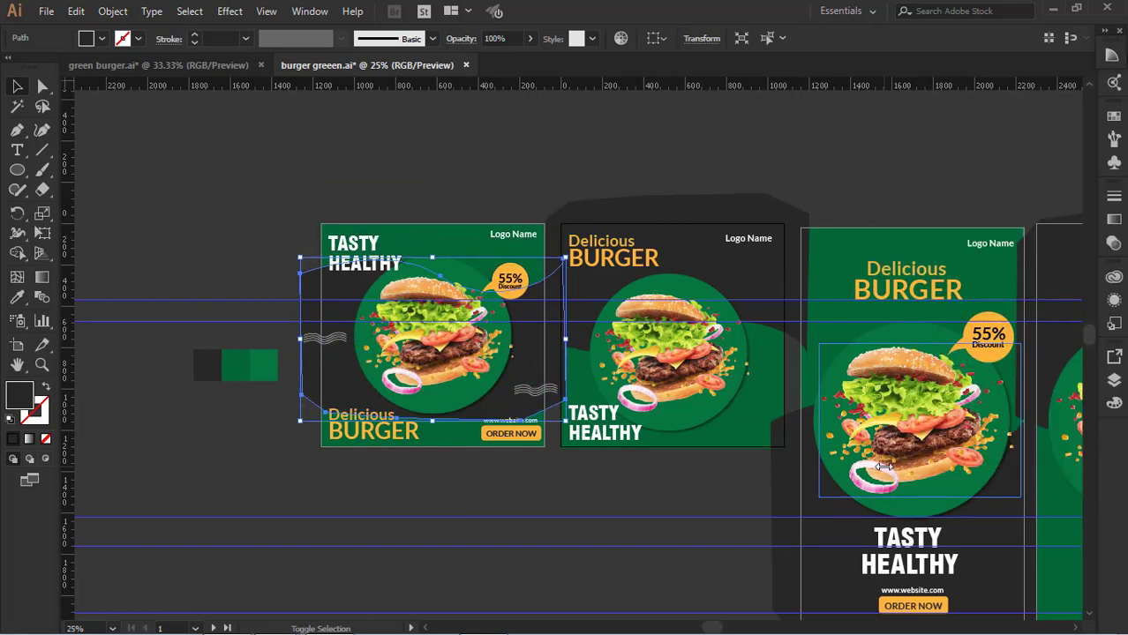
key(shift+Down)
key(shift+Down)
key(shift+Down)
key(shift+Down)
key(shift+Down)
key(shift+Down)
key(shift+Down)
key(shift+Down)
key(shift+Down)
key(shift+Down)
key(shift+Down)
key(shift+Down)
key(shift+Down)
key(shift+Down)
key(shift+Down)
key(shift+Down)
key(shift+Down)
key(shift+Down)
key(shift+Down)
key(shift+Down)
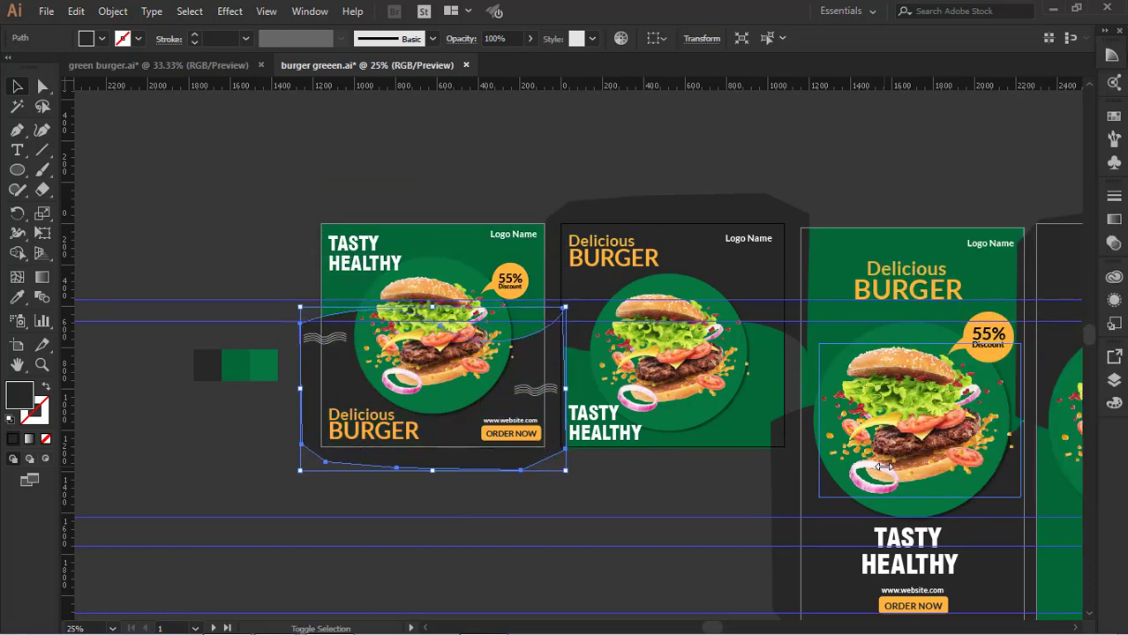
click(549, 493)
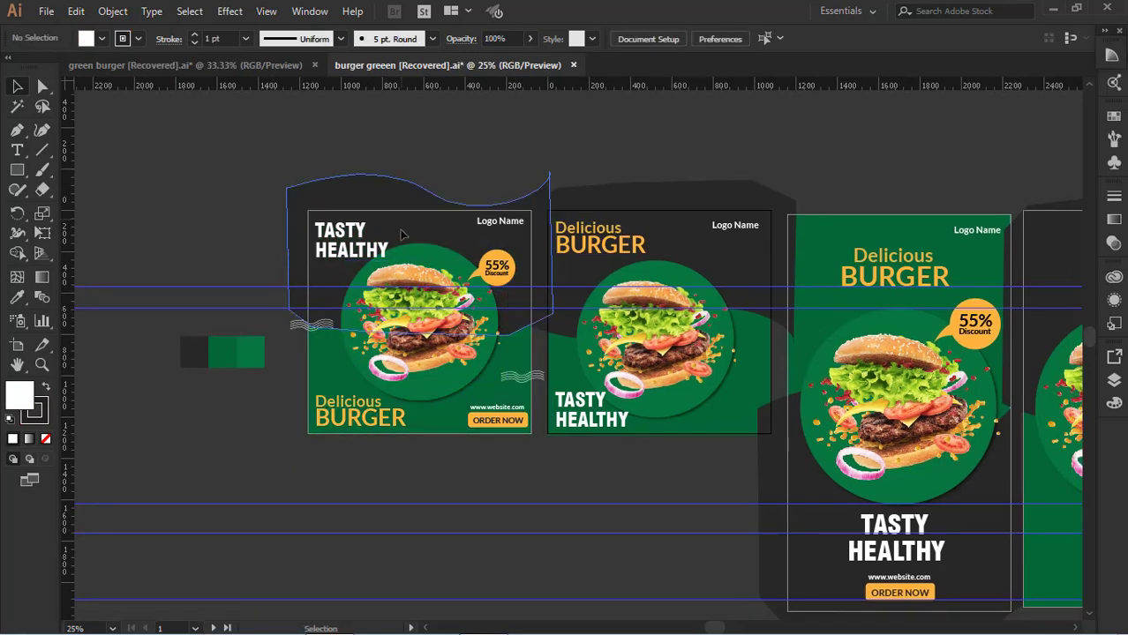
drag(401, 230, 400, 346)
click(422, 548)
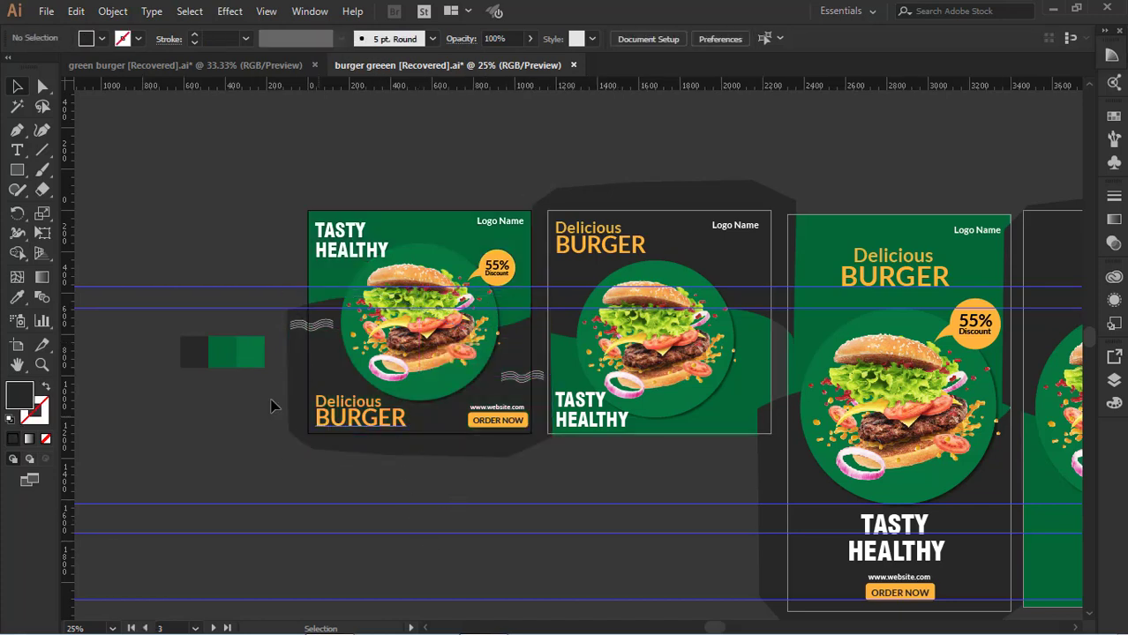
Try stretching the wavy line group on the first square post's right edge taller
click(528, 377)
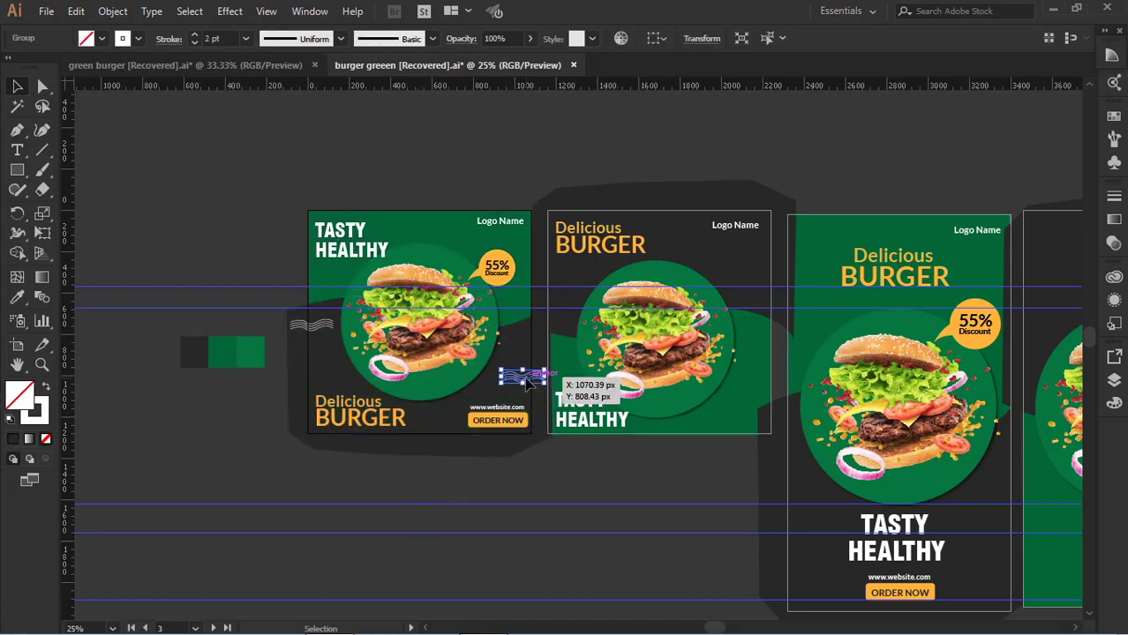
drag(749, 365, 748, 364)
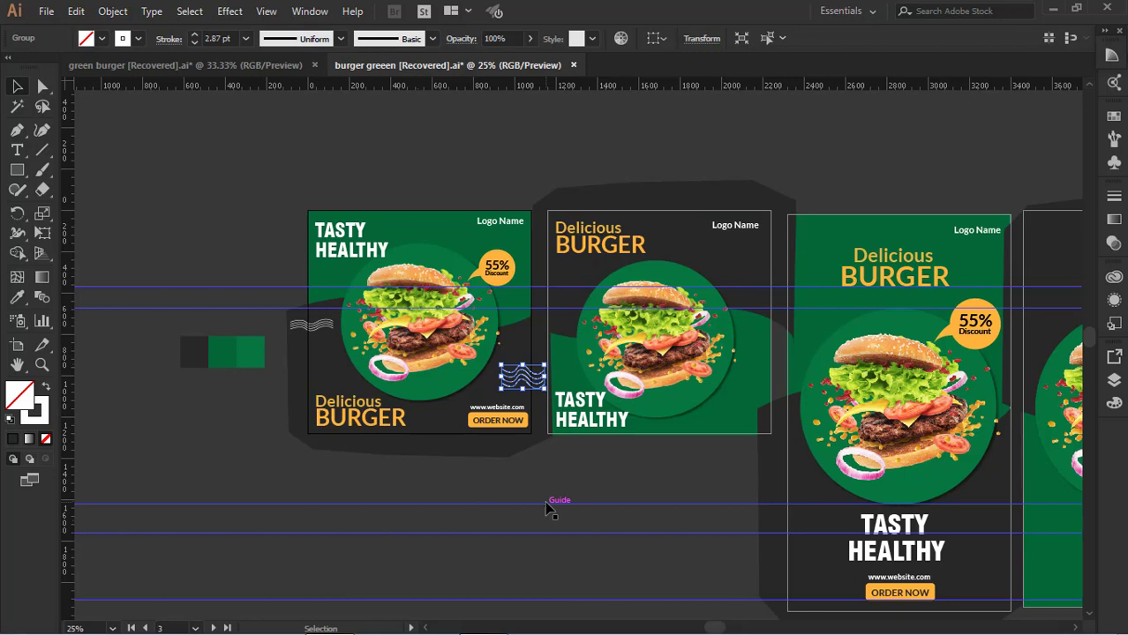
click(547, 510)
key(ctrl+z)
click(435, 546)
key(ctrl+z)
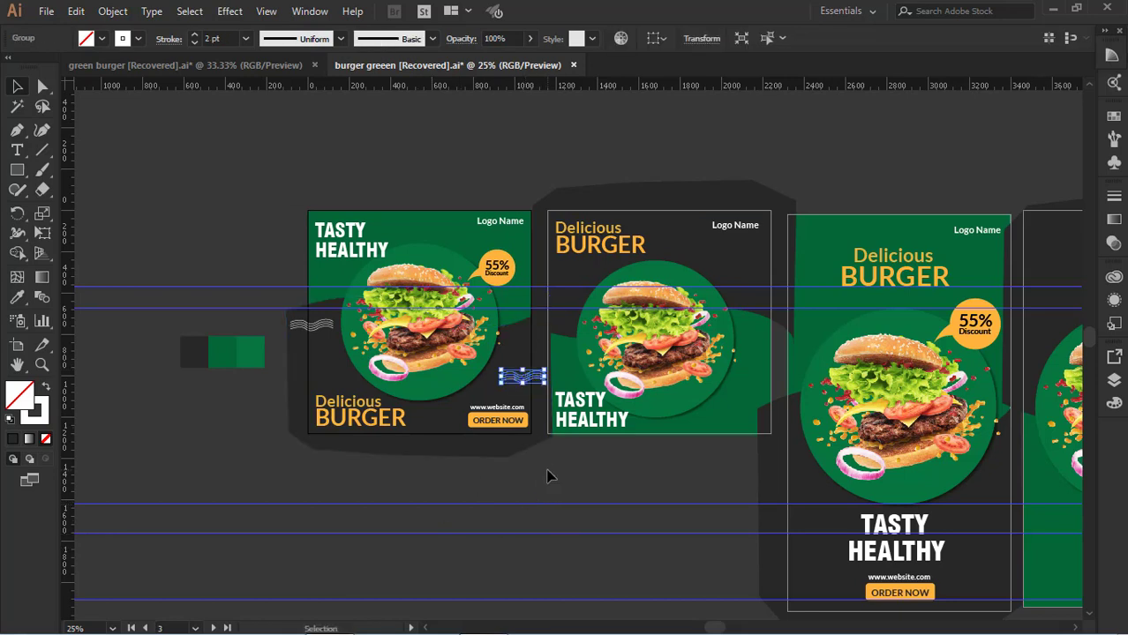
Duplicate the wavy line group onto both side edges of the second square post and the lower right edge of the first tall post
click(549, 472)
mouse_move(519, 377)
mouse_down()
mouse_move(622, 393)
mouse_move(769, 379)
mouse_move(555, 281)
mouse_up()
click(712, 521)
click(628, 469)
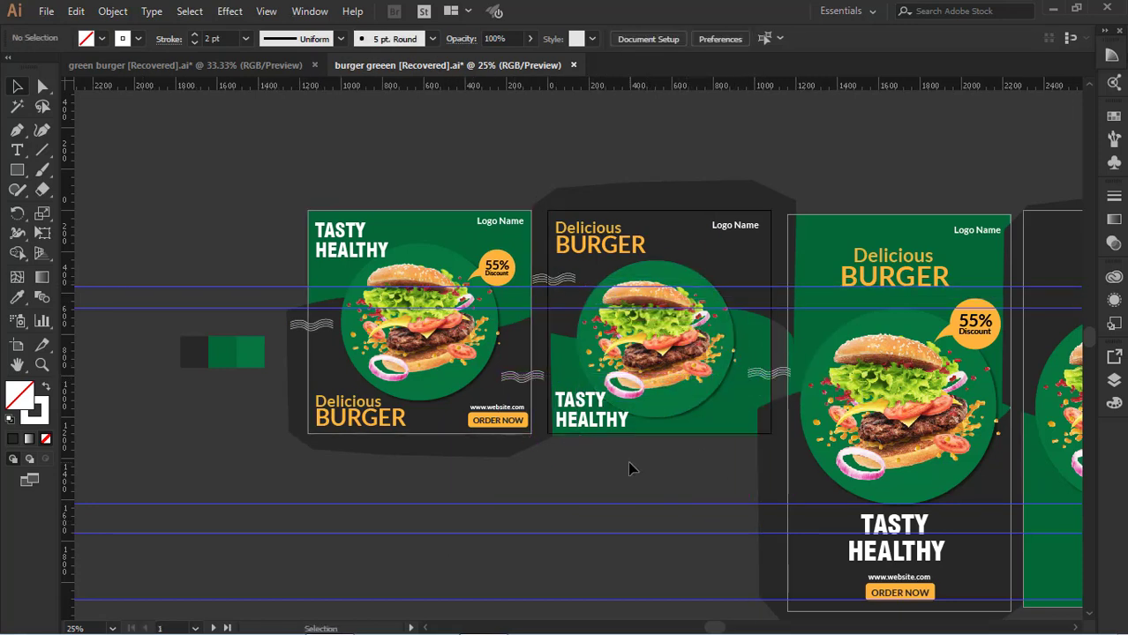
scroll(688, 432, down, 3)
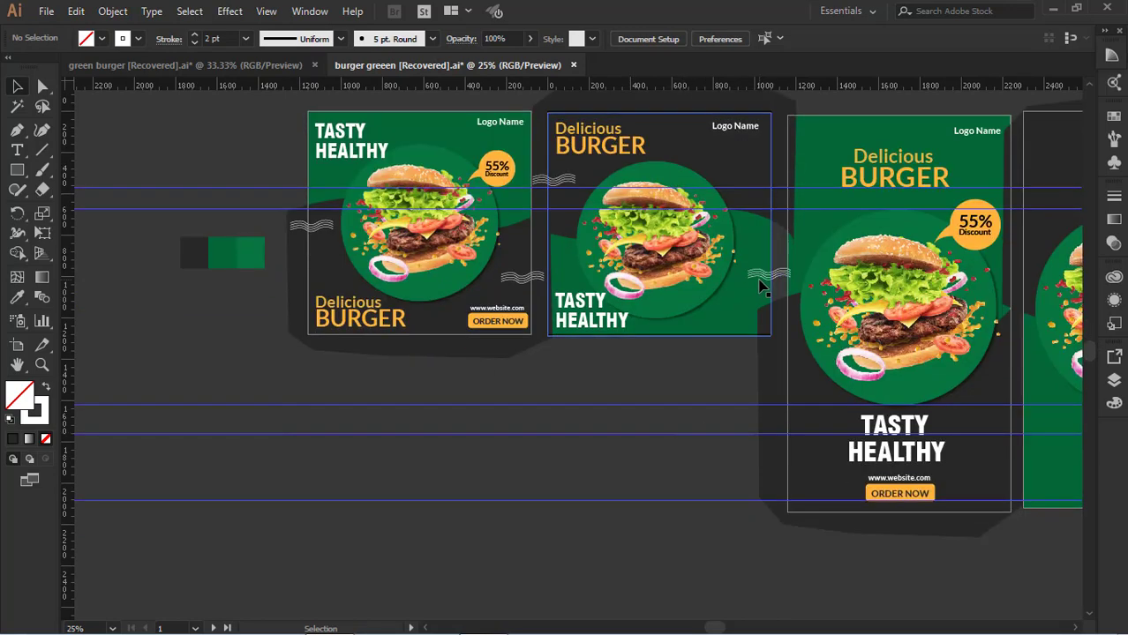
mouse_move(766, 281)
mouse_down()
mouse_move(971, 408)
mouse_move(981, 455)
mouse_move(1000, 450)
mouse_up()
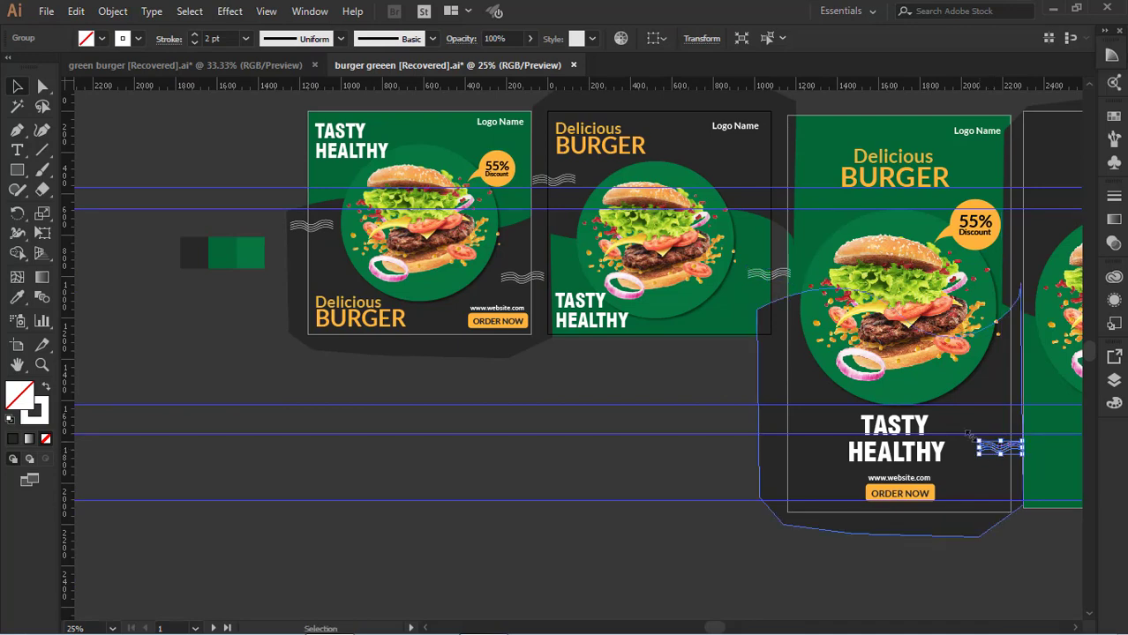
Duplicate the wavy line group onto the first tall post's upper left edge and both side edges of the second tall post
drag(773, 275, 814, 203)
scroll(942, 476, down, 2)
click(764, 526)
scroll(764, 526, right, 5)
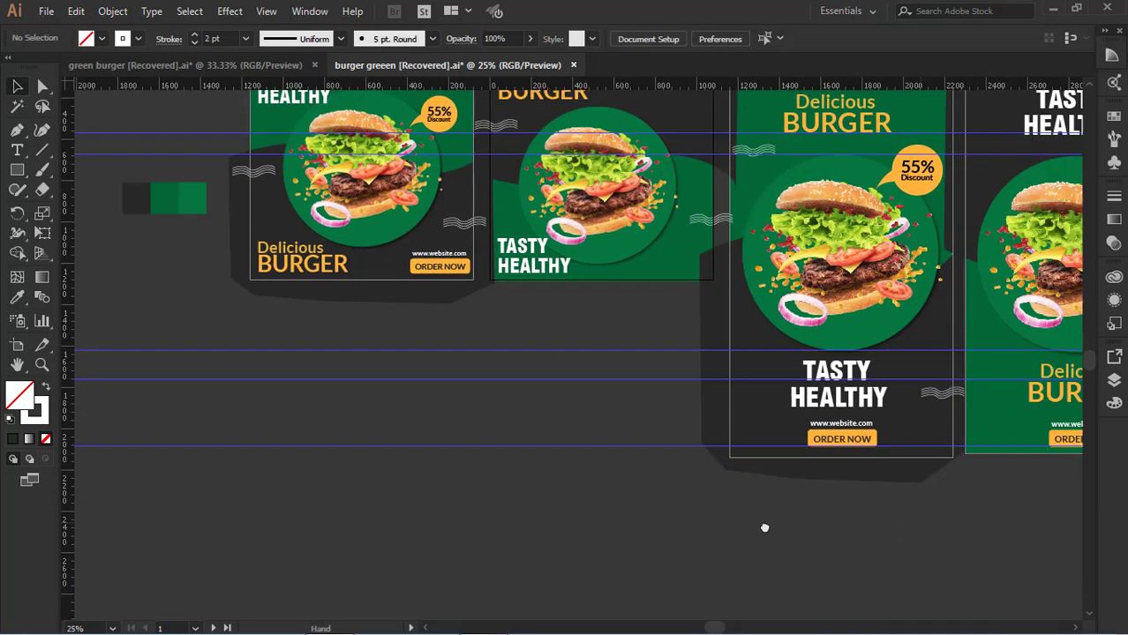
scroll(764, 526, up, 1)
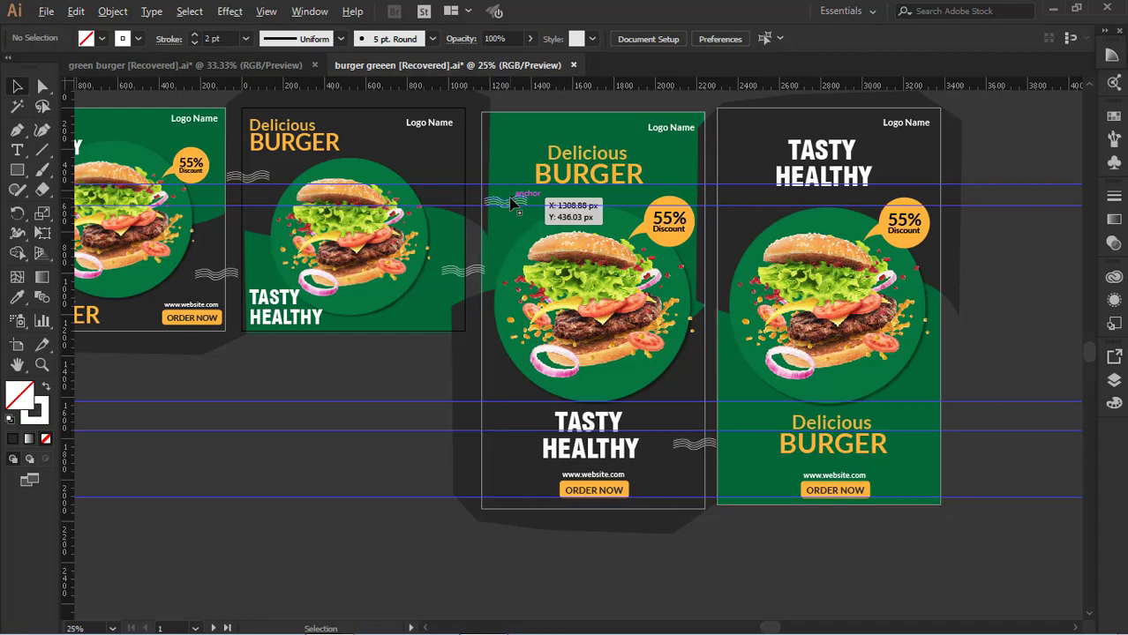
mouse_move(510, 203)
mouse_down()
mouse_move(719, 258)
mouse_move(914, 393)
mouse_move(931, 448)
mouse_move(945, 447)
mouse_move(742, 259)
mouse_move(732, 221)
mouse_up()
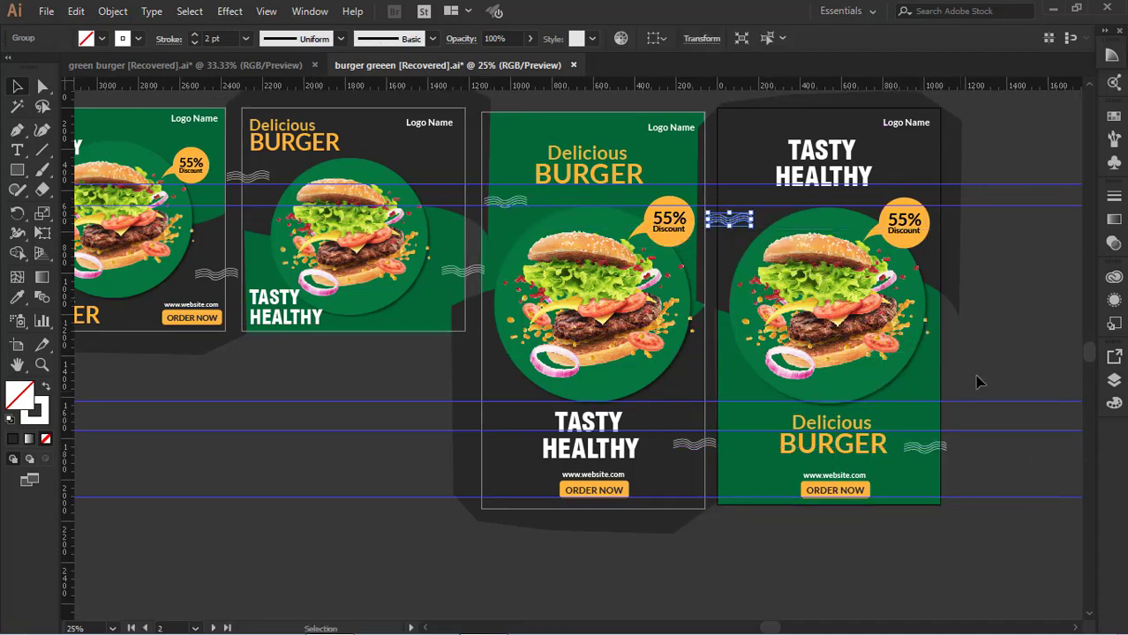
click(977, 381)
key(ctrl+alt+0)
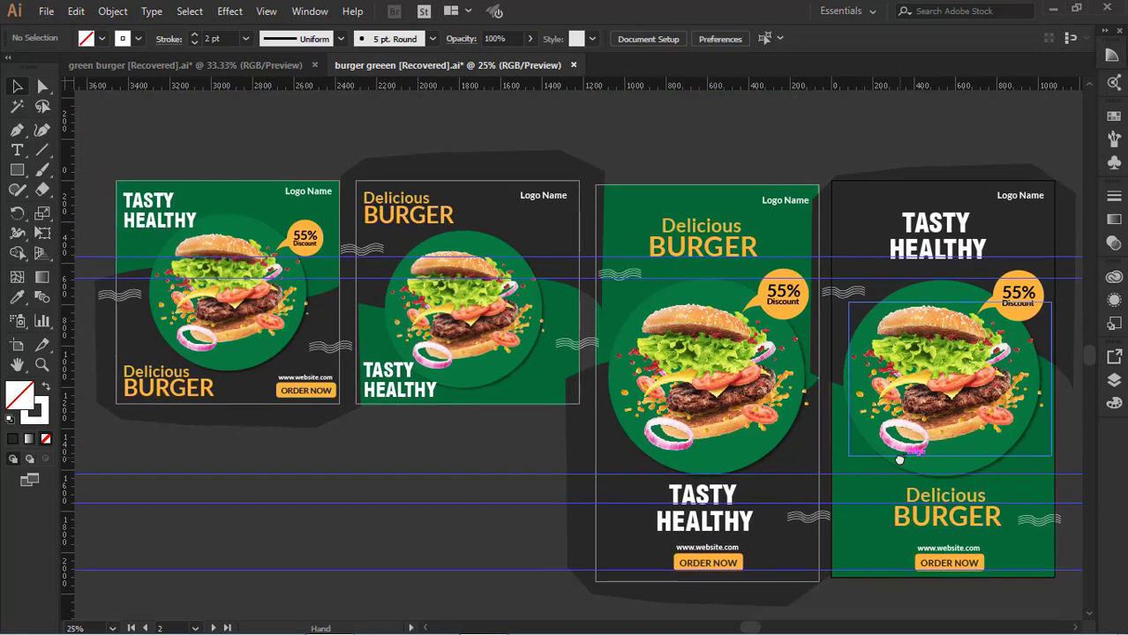
Select all elements of the first square post and group them
drag(416, 487, 662, 471)
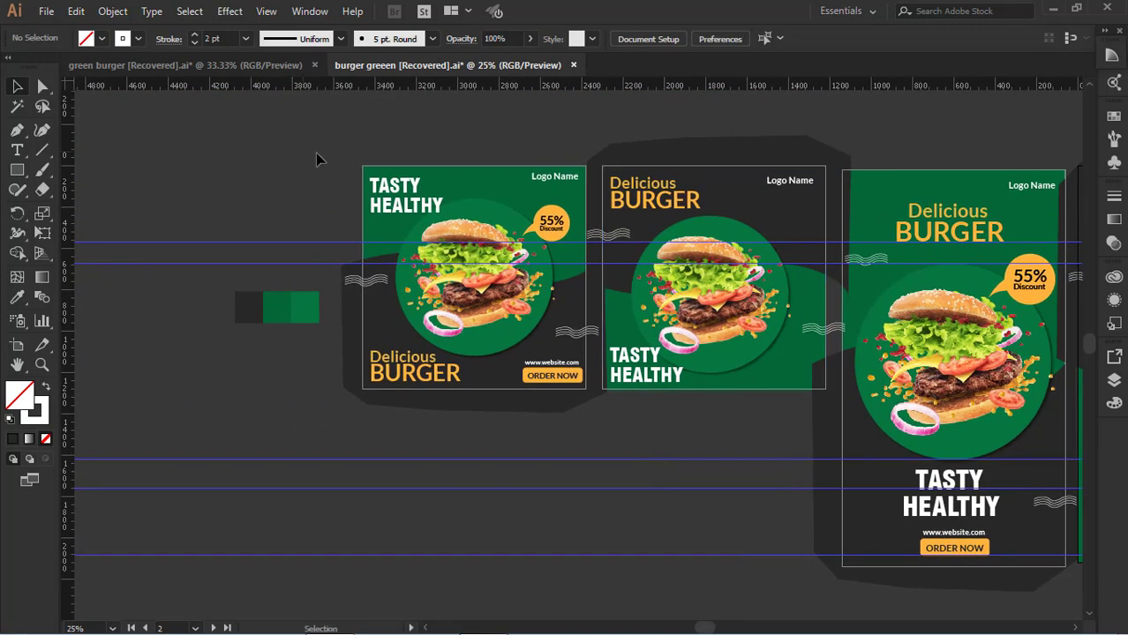
drag(431, 375, 574, 425)
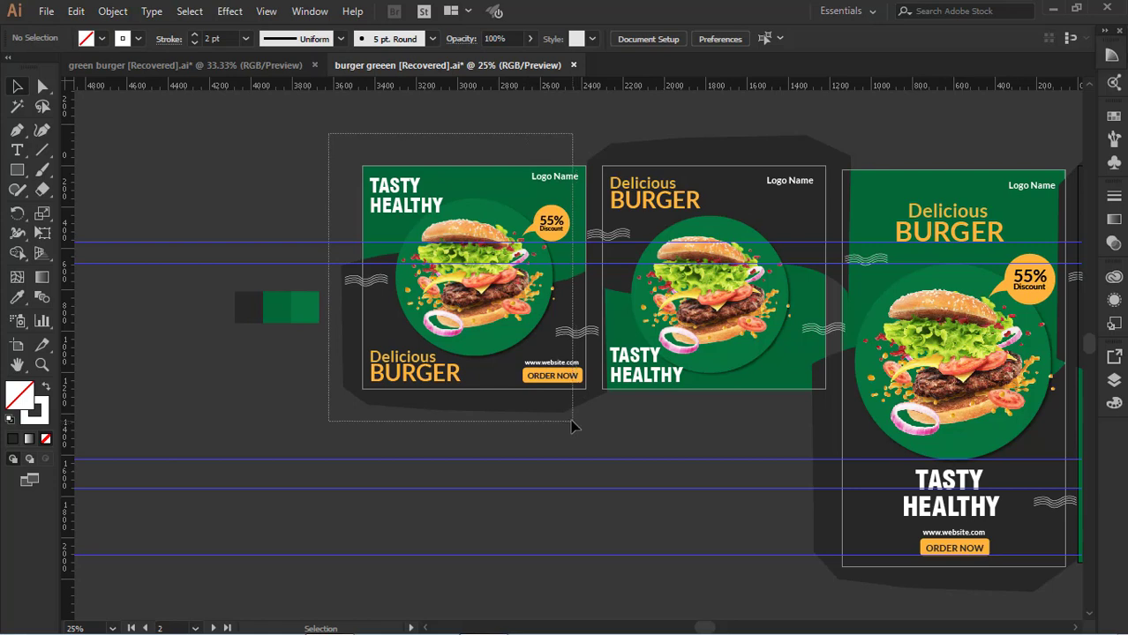
click(524, 474)
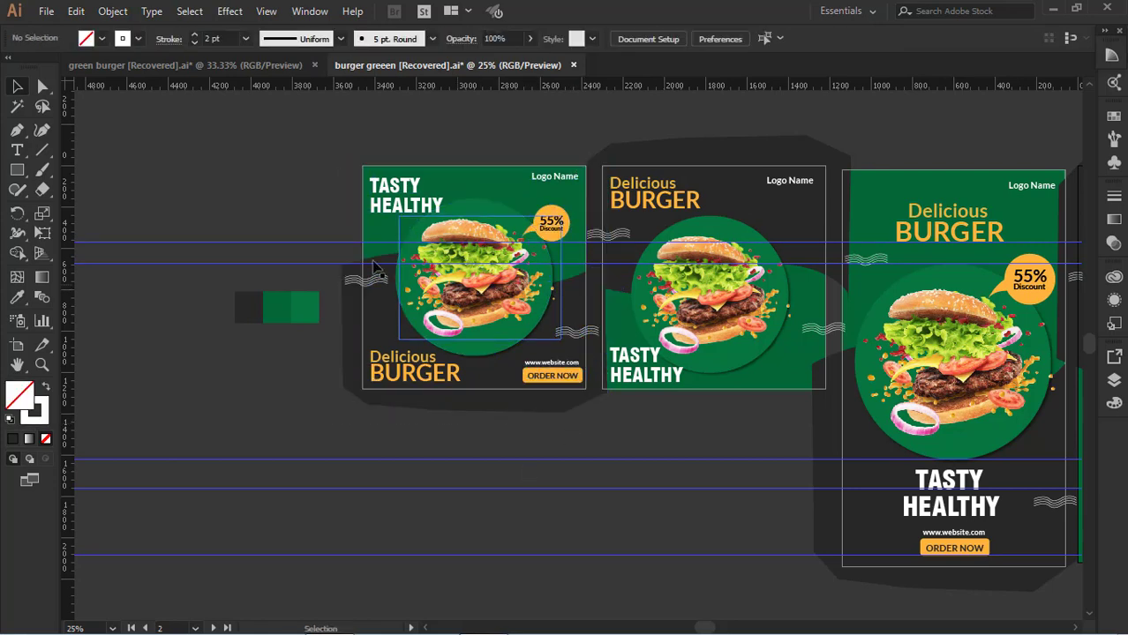
Draw a rectangle exactly covering the first square post's artboard and fill it with black
click(17, 170)
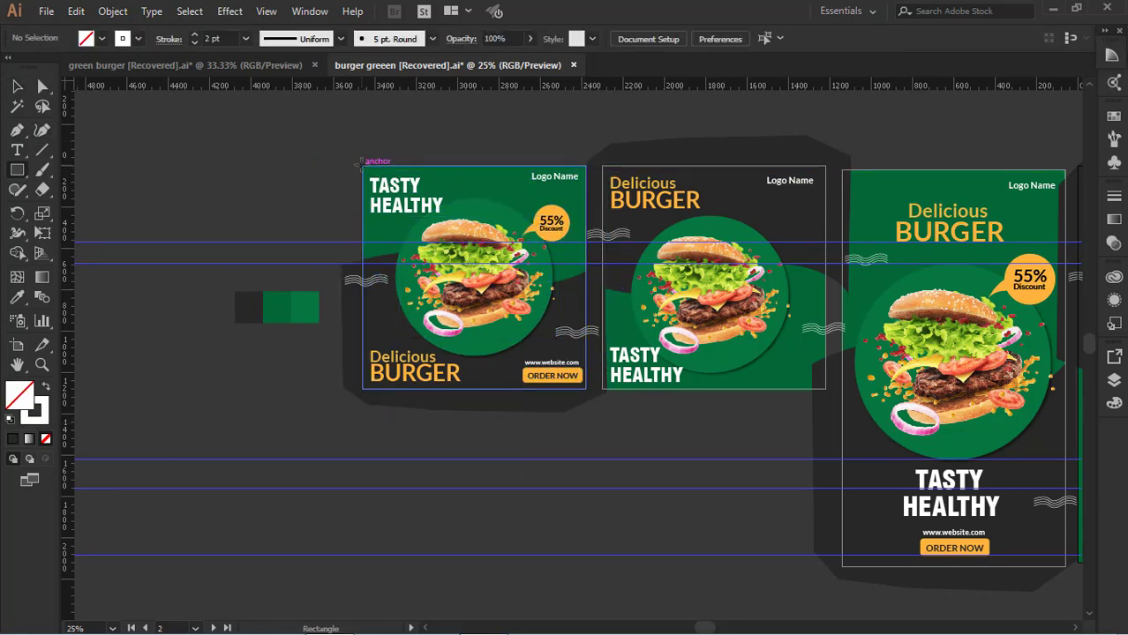
drag(361, 164, 585, 387)
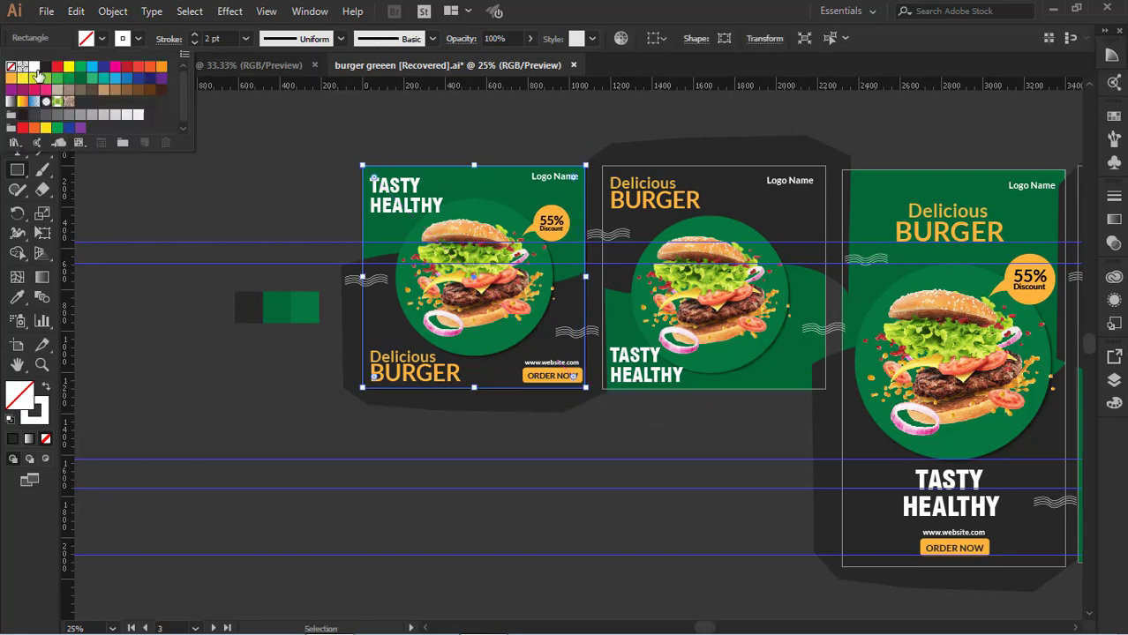
click(48, 67)
click(55, 47)
click(18, 86)
click(243, 208)
Make a clipping mask from the black rectangle and the first square post's grouped design
click(472, 343)
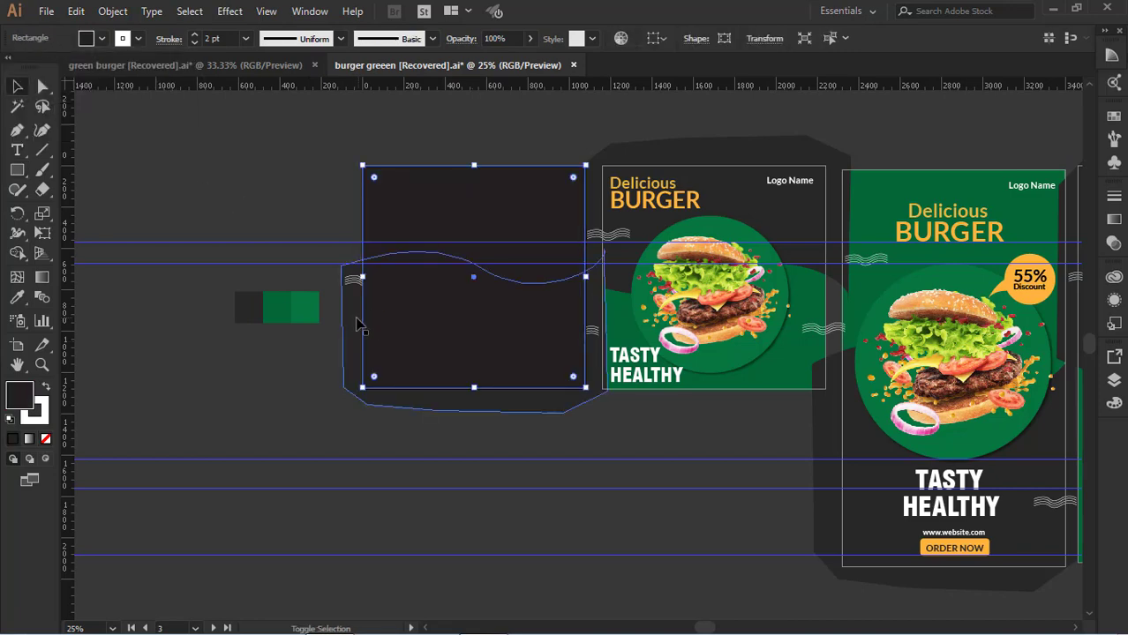
shift+click(354, 319)
right_click(355, 319)
click(433, 440)
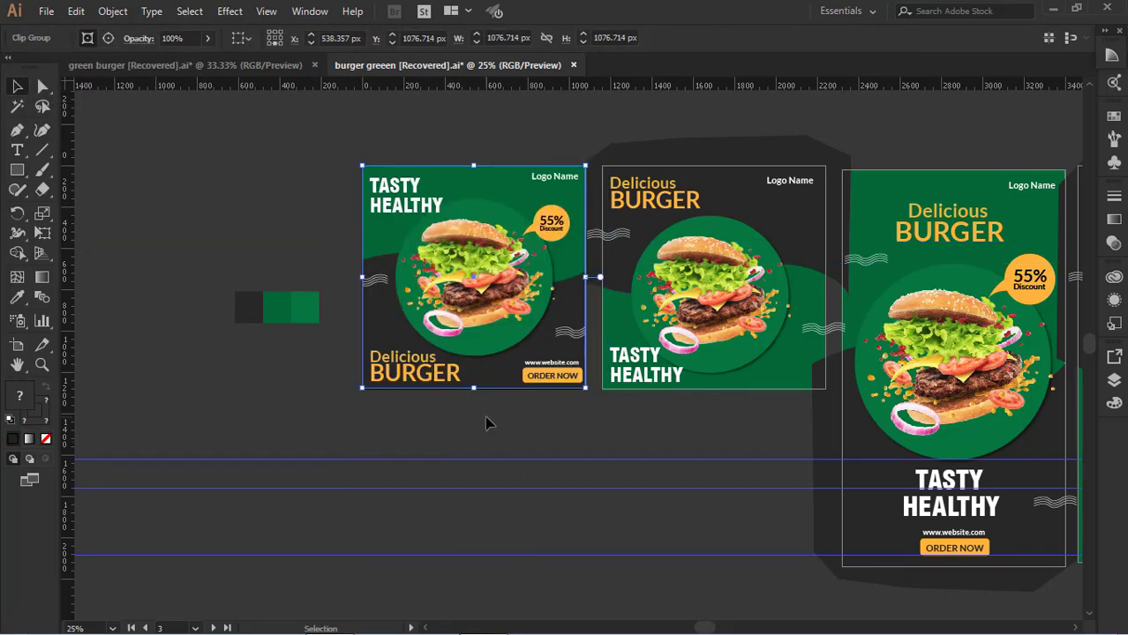
click(486, 421)
Group all elements of the second square post
scroll(516, 448, right, 5)
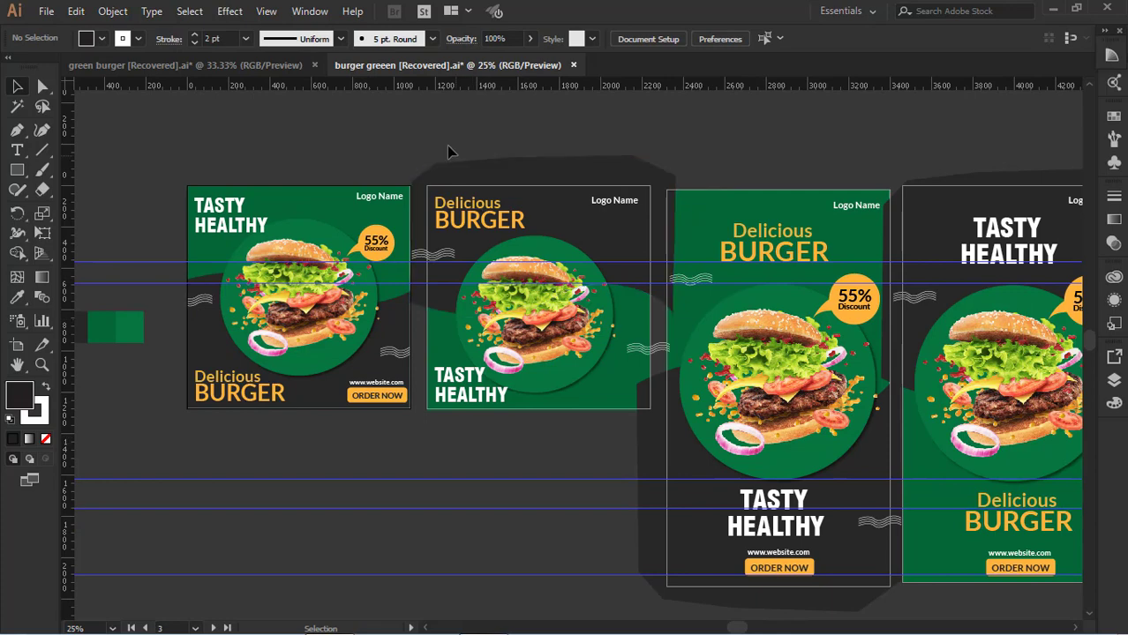
drag(587, 349, 630, 447)
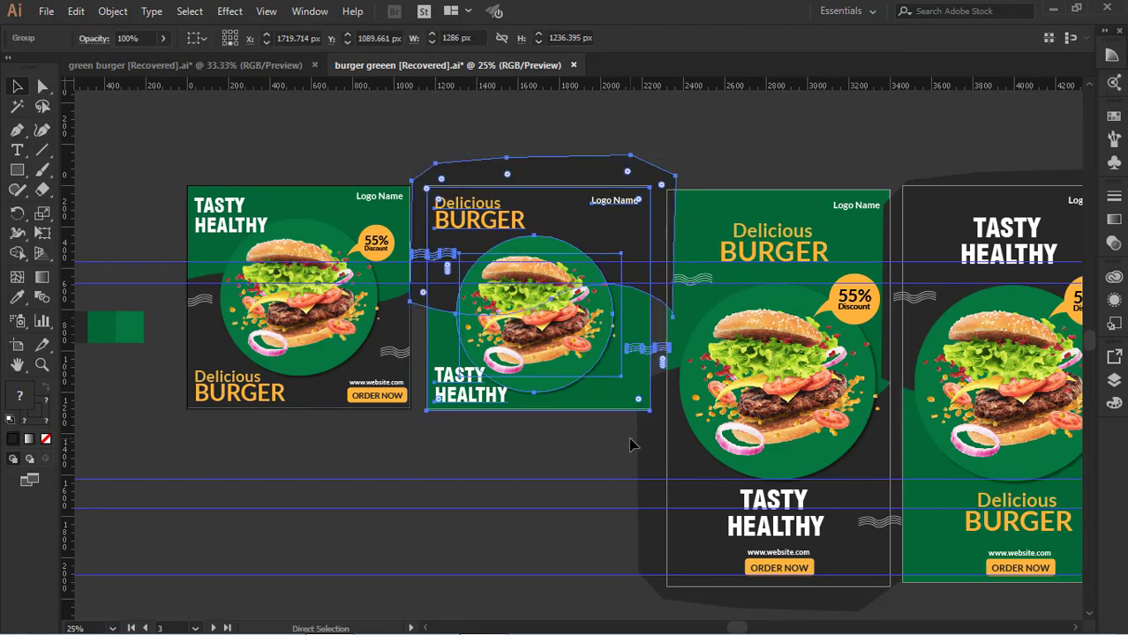
click(548, 480)
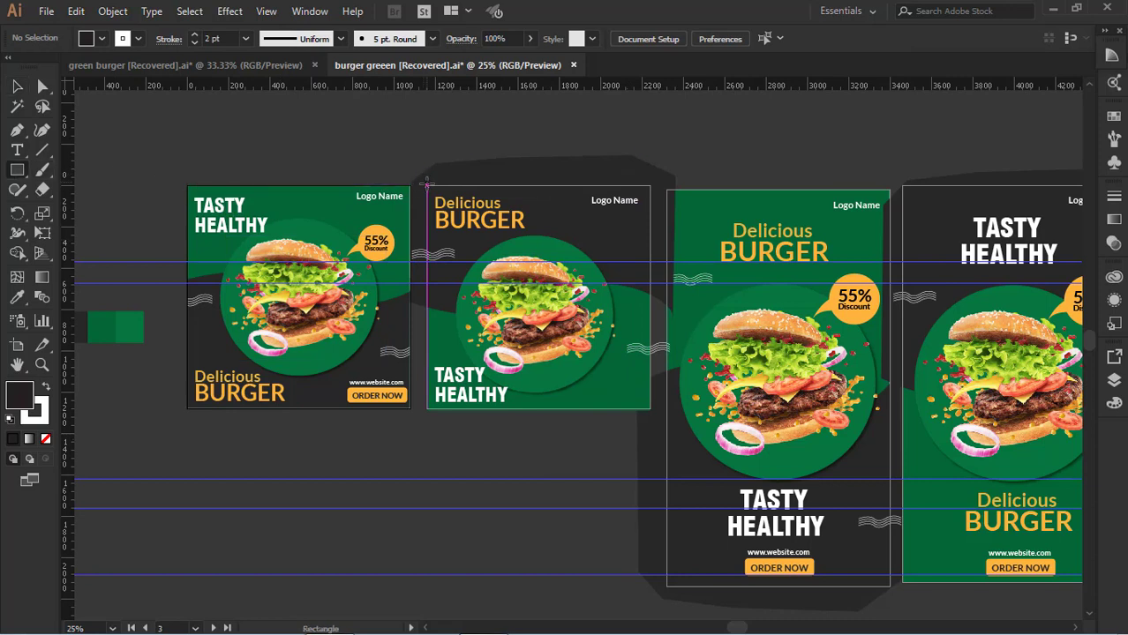
Draw a black rectangle over the second square post and adjust its lower edge to match the artboard
drag(427, 186, 650, 409)
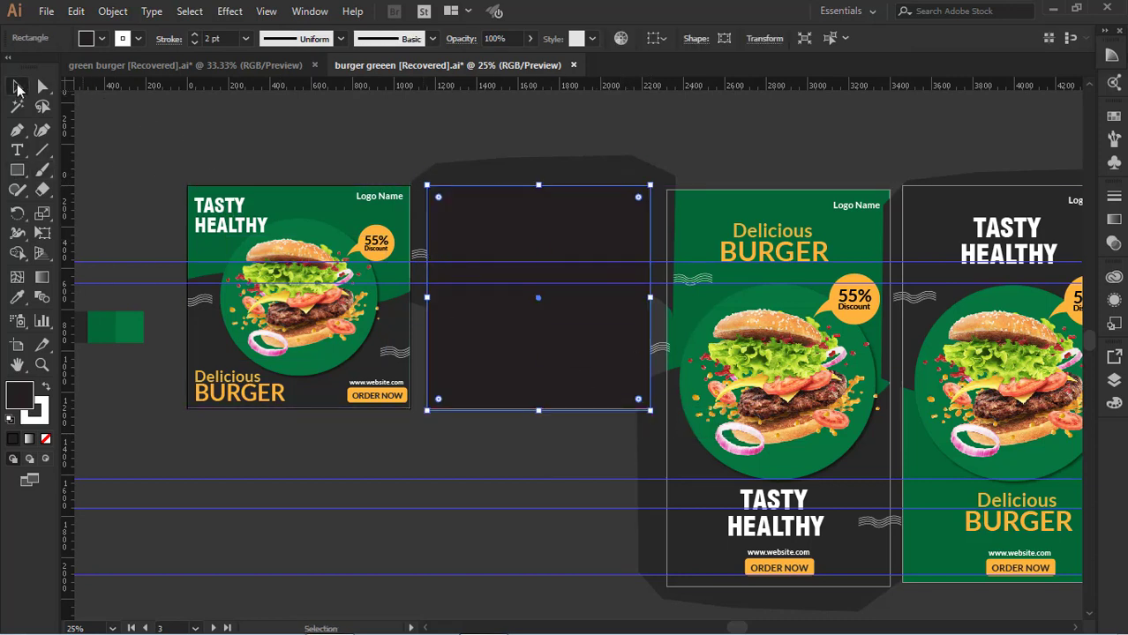
click(18, 89)
click(584, 402)
drag(538, 411, 538, 410)
click(544, 415)
click(537, 405)
click(537, 443)
Clip the second square post's grouped design to the rectangle covering its artboard
click(560, 331)
shift+click(543, 162)
right_click(542, 160)
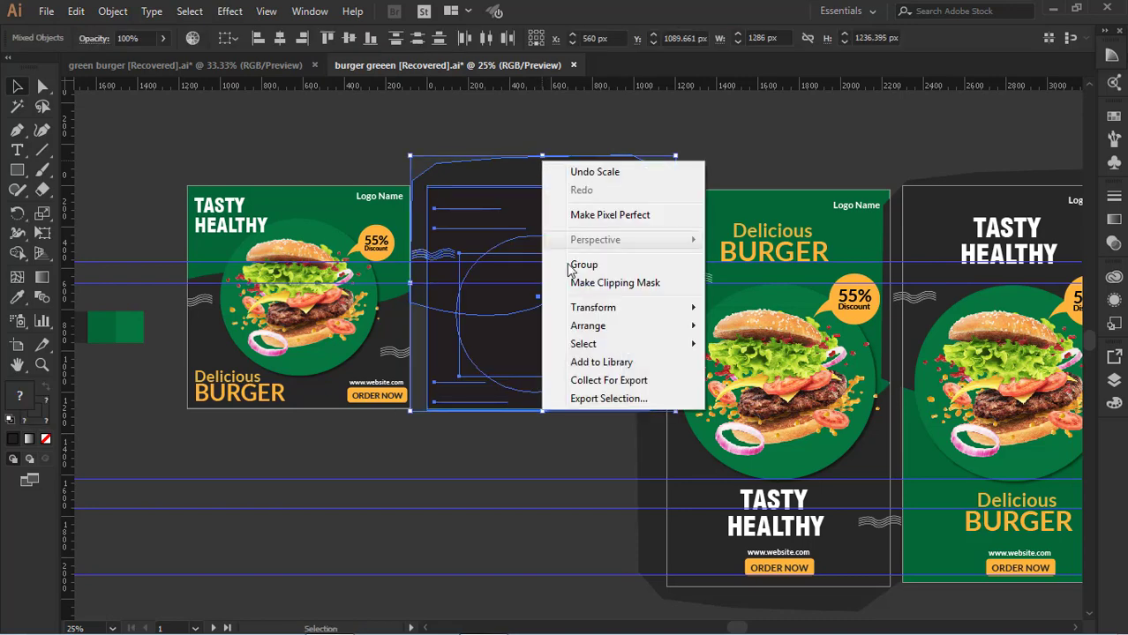
click(579, 283)
click(487, 481)
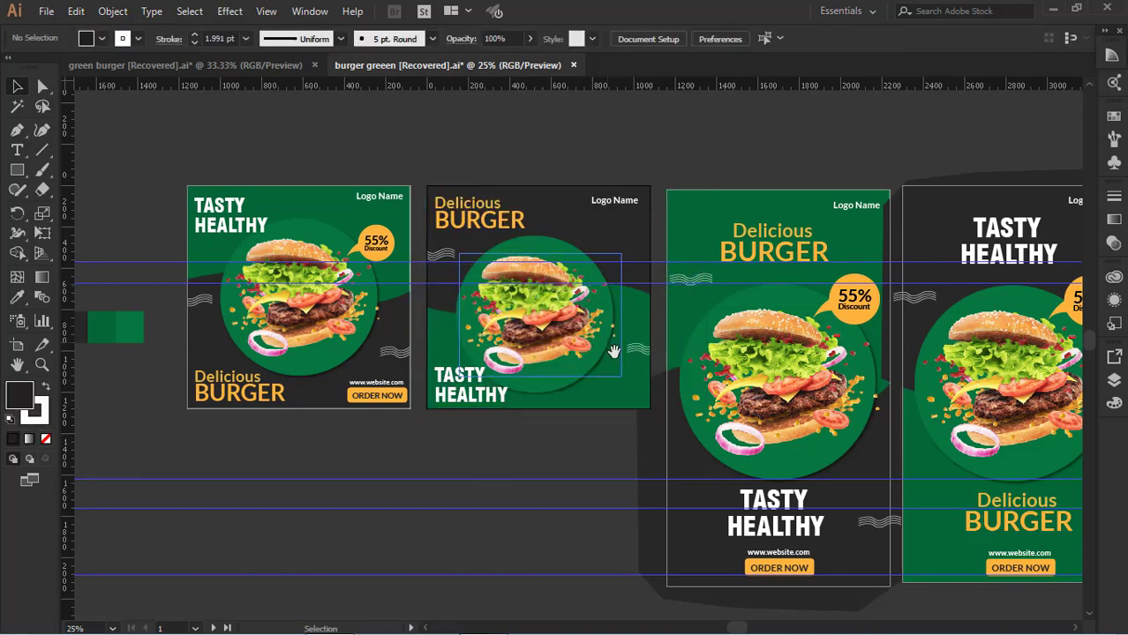
Group all elements of the first tall post
drag(493, 449, 297, 416)
mouse_move(474, 139)
mouse_down()
mouse_move(596, 452)
mouse_move(670, 589)
mouse_move(475, 113)
mouse_move(533, 350)
mouse_move(694, 535)
mouse_move(685, 573)
mouse_up()
click(508, 252)
click(734, 555)
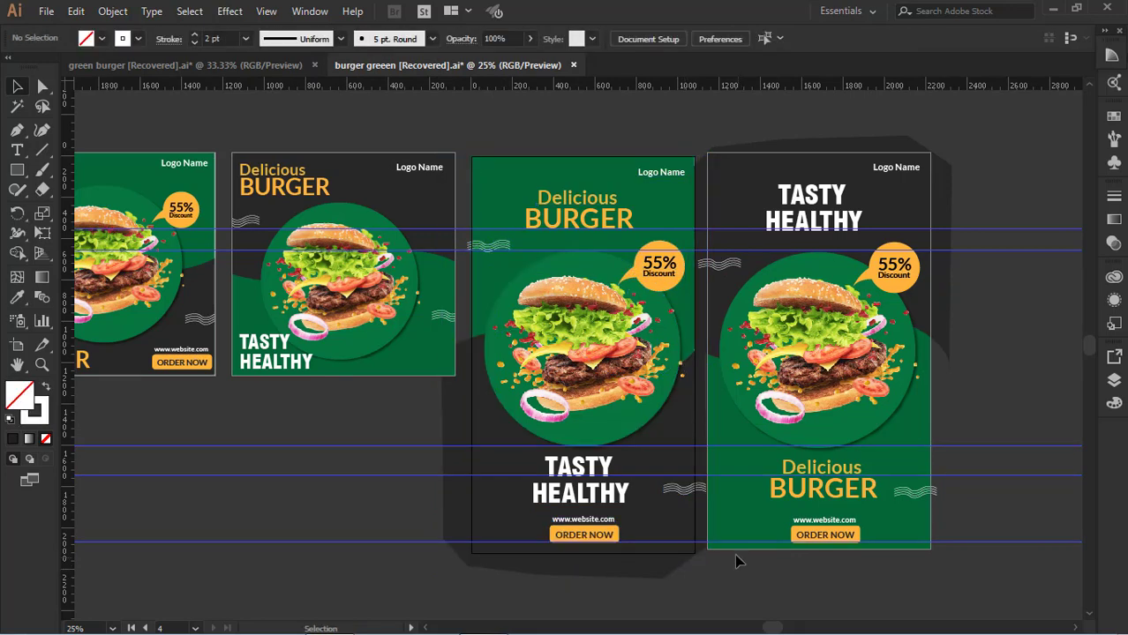
Cover the first tall post with a strokeless dark grey rectangle and pull its right edge in to the artboard edge
click(729, 177)
click(970, 401)
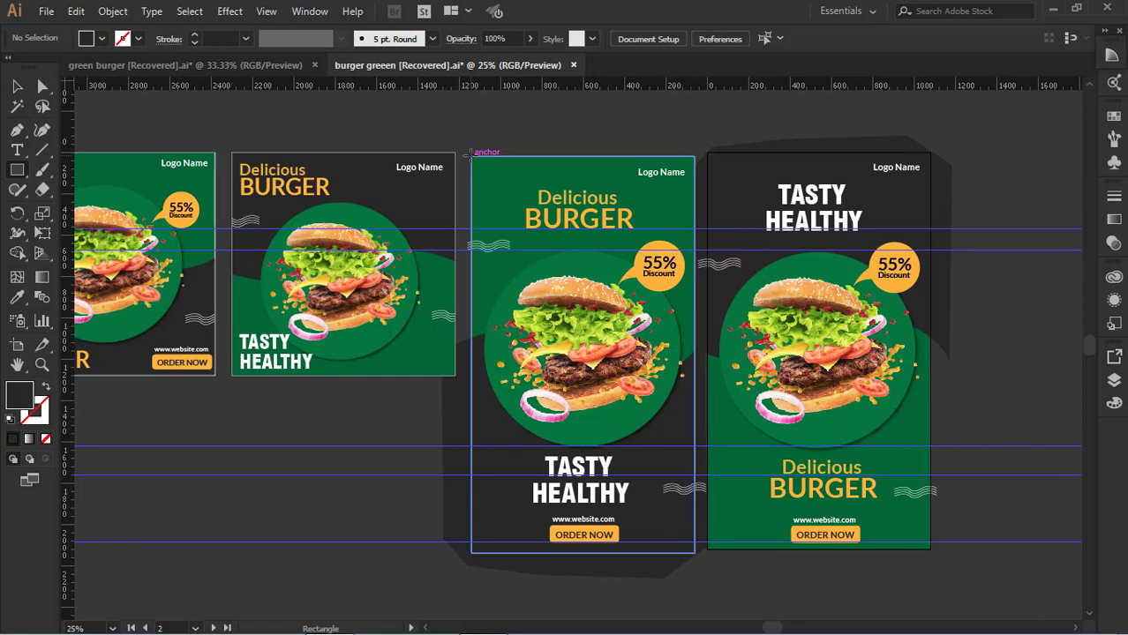
drag(470, 153, 704, 553)
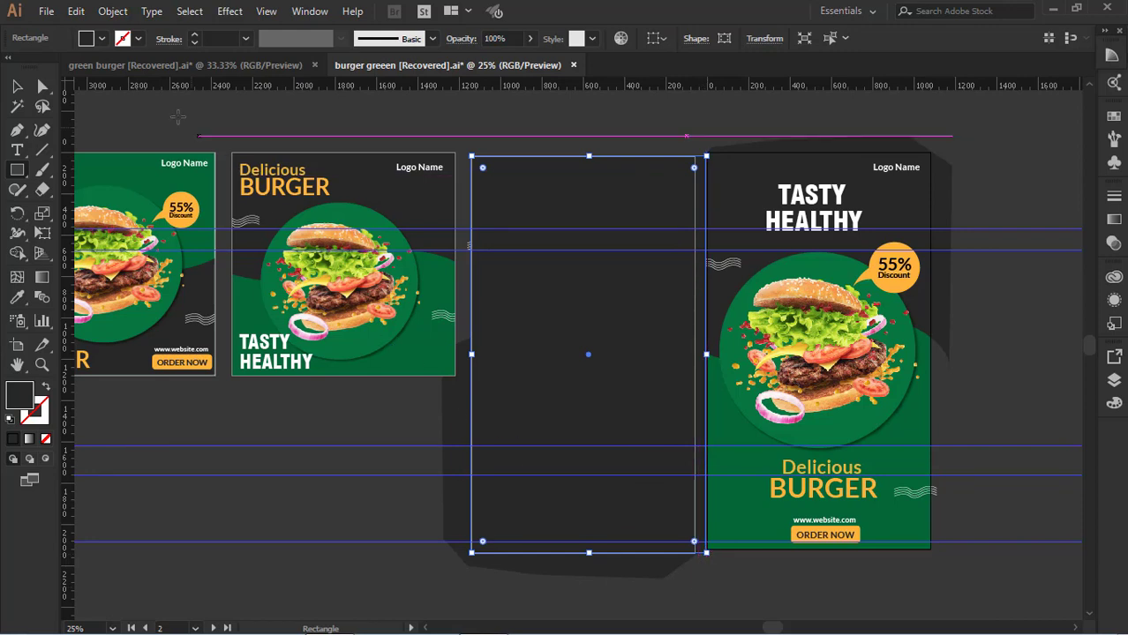
click(17, 87)
click(125, 108)
click(650, 351)
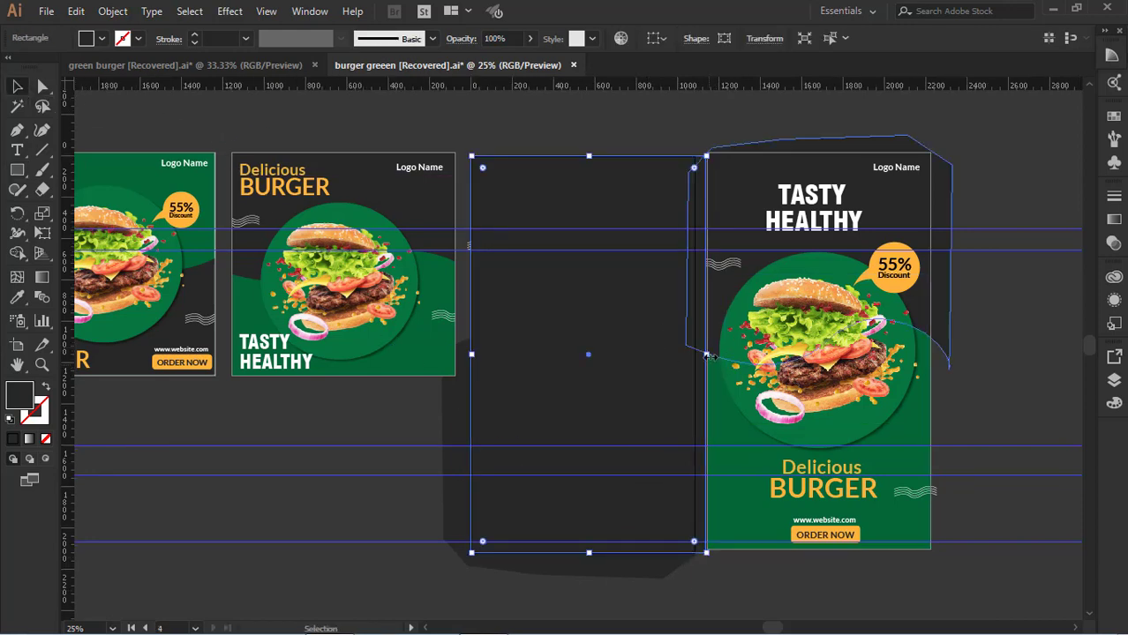
drag(707, 354, 695, 358)
click(759, 569)
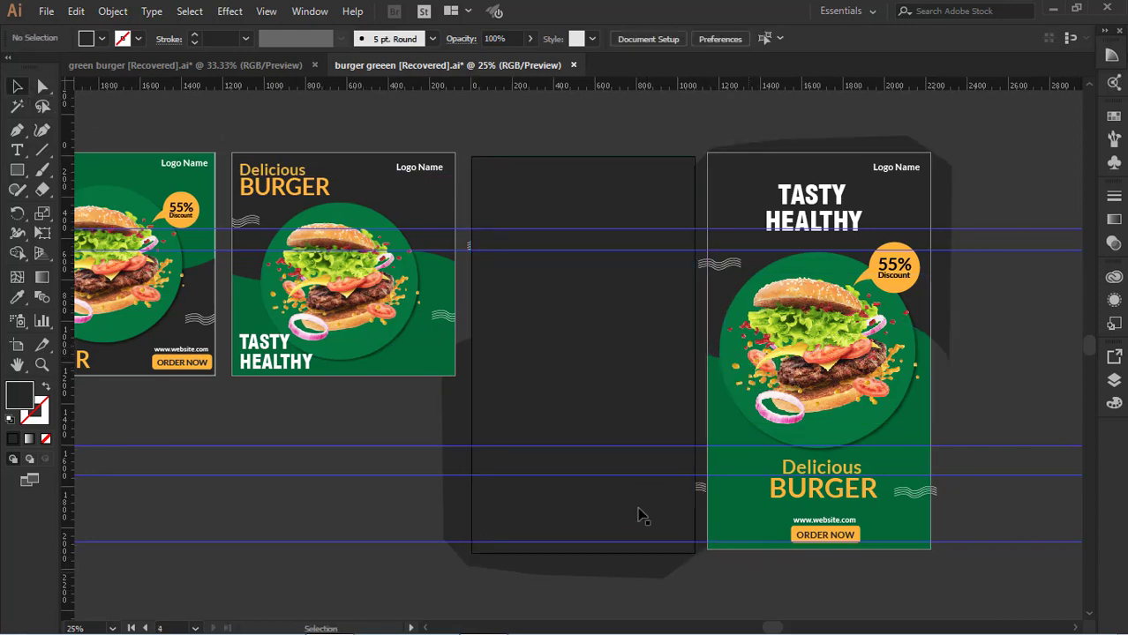
Make a clipping mask from the dark rectangle and the first tall post's grouped design
click(639, 509)
drag(606, 611, 595, 320)
right_click(595, 320)
click(642, 441)
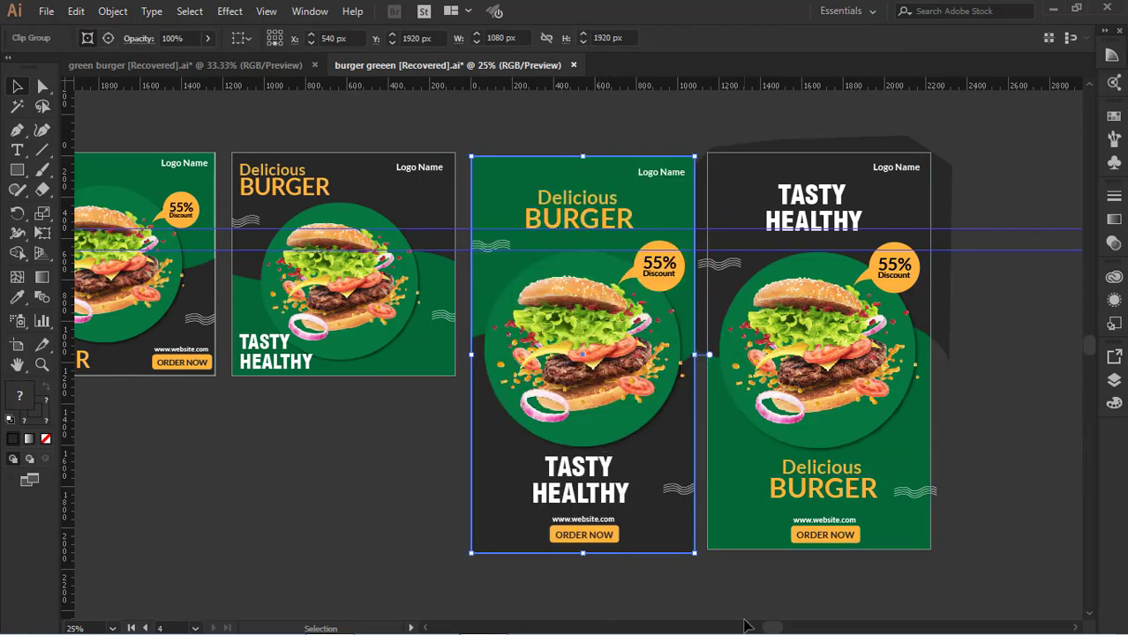
key(ctrl+shift+a)
Inside the first tall post's clip group, stretch the green background rightward past the artboard edge
drag(615, 365, 478, 336)
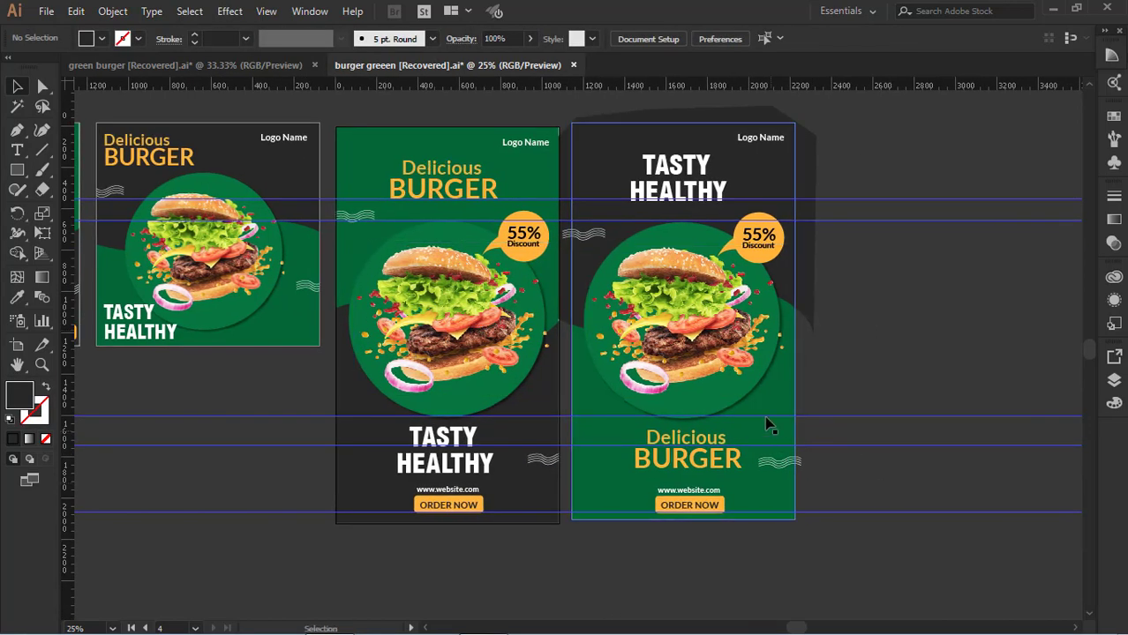
double_click(544, 172)
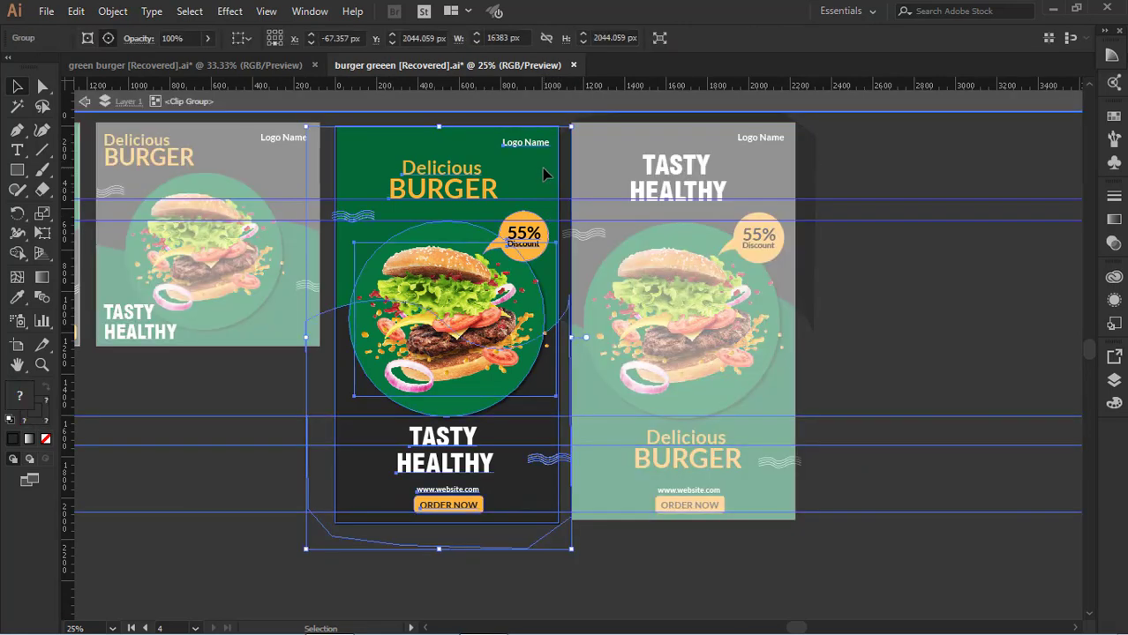
click(545, 163)
drag(559, 325, 573, 325)
click(194, 111)
click(88, 104)
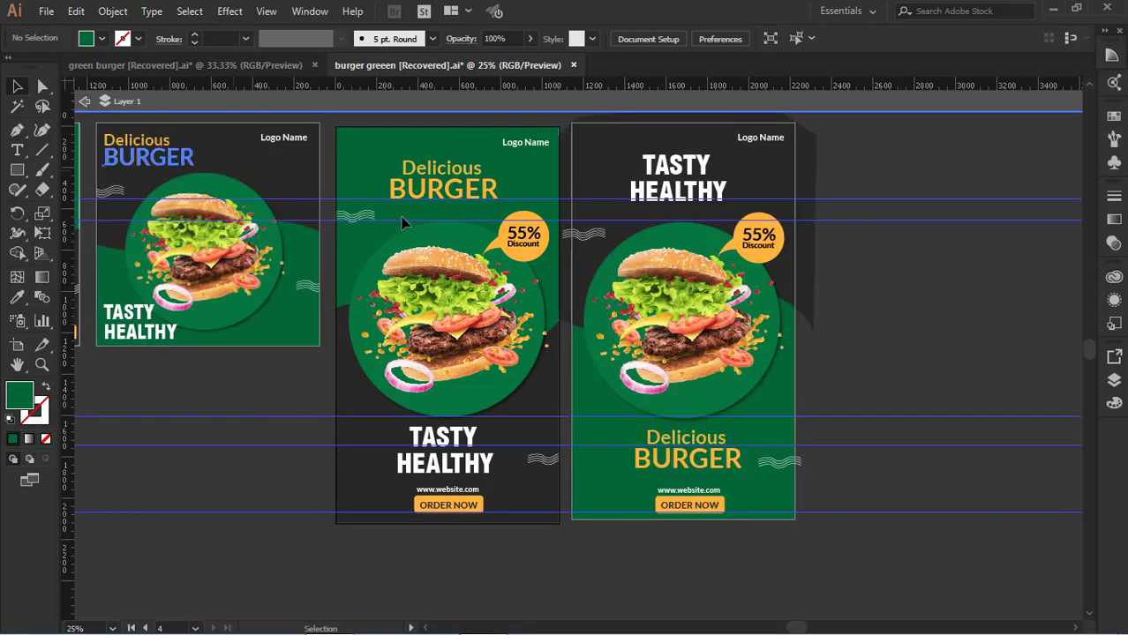
Leave isolation mode and group all elements of the second tall post
scroll(890, 367, up, 1)
click(623, 164)
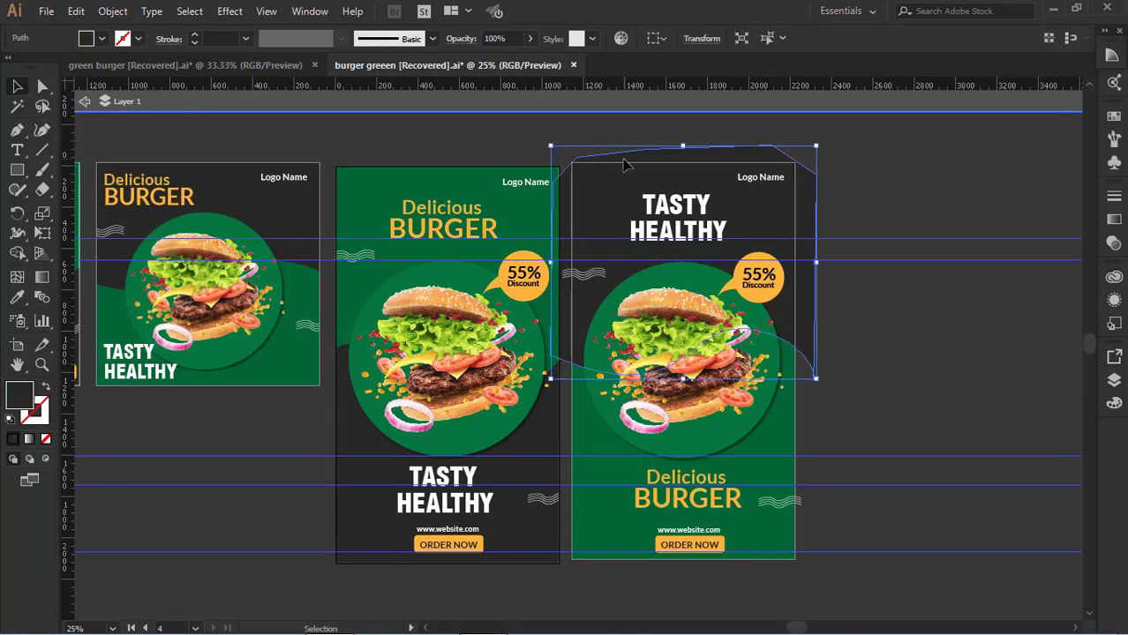
click(534, 144)
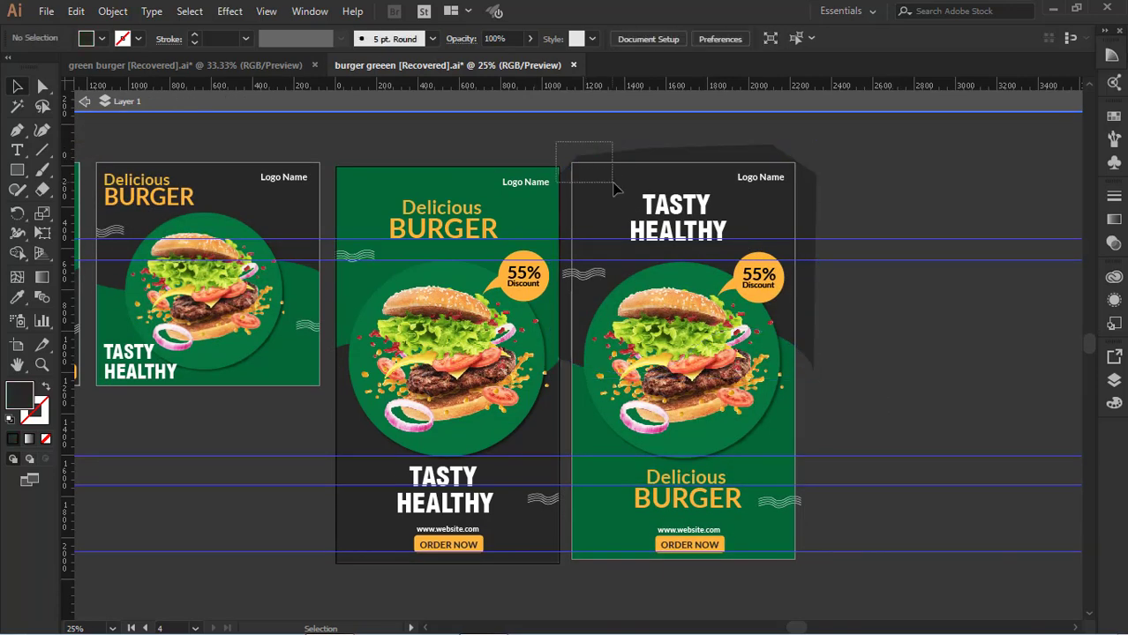
drag(577, 152, 761, 309)
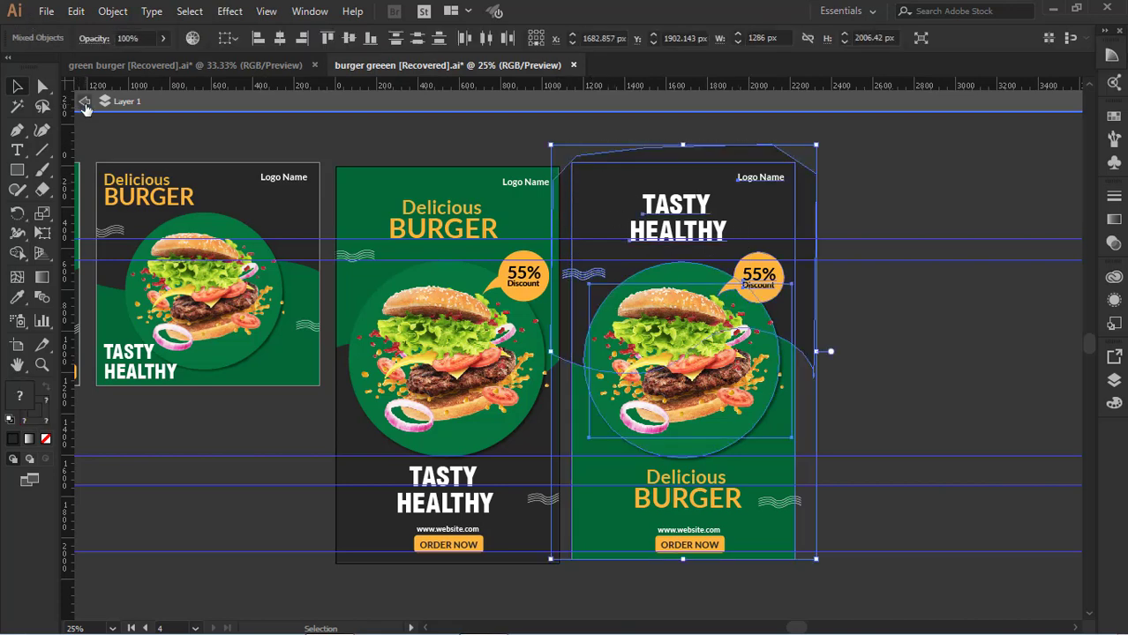
drag(562, 123, 838, 593)
click(838, 593)
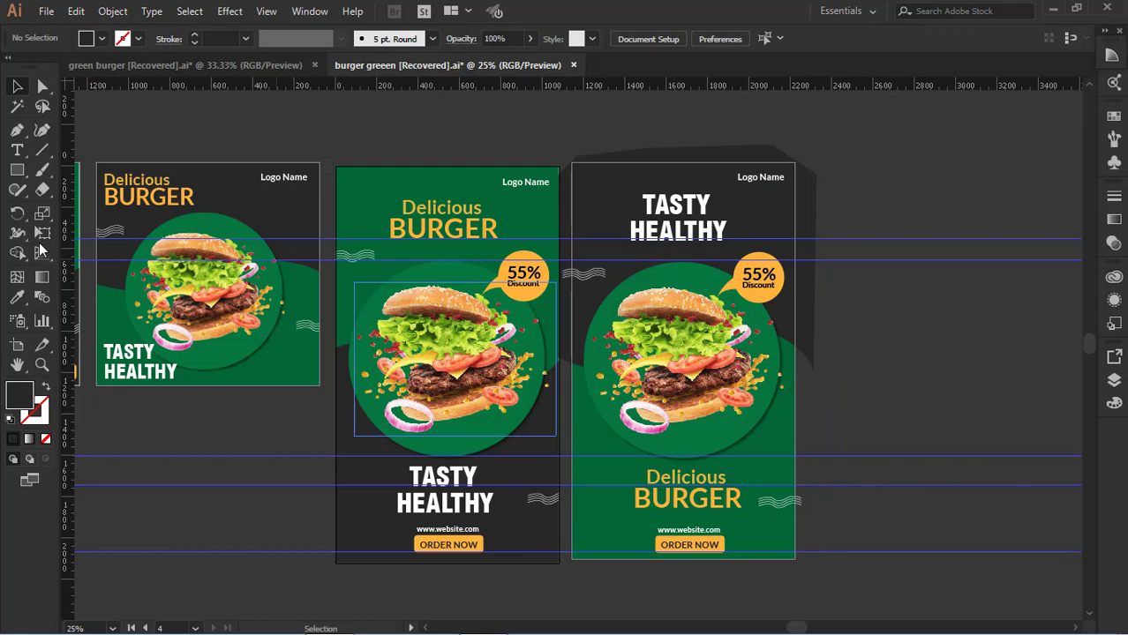
Draw a dark grey rectangle exactly covering the second tall post's artboard, undoing the first attempt
click(18, 170)
drag(572, 161, 794, 559)
key(ctrl+z)
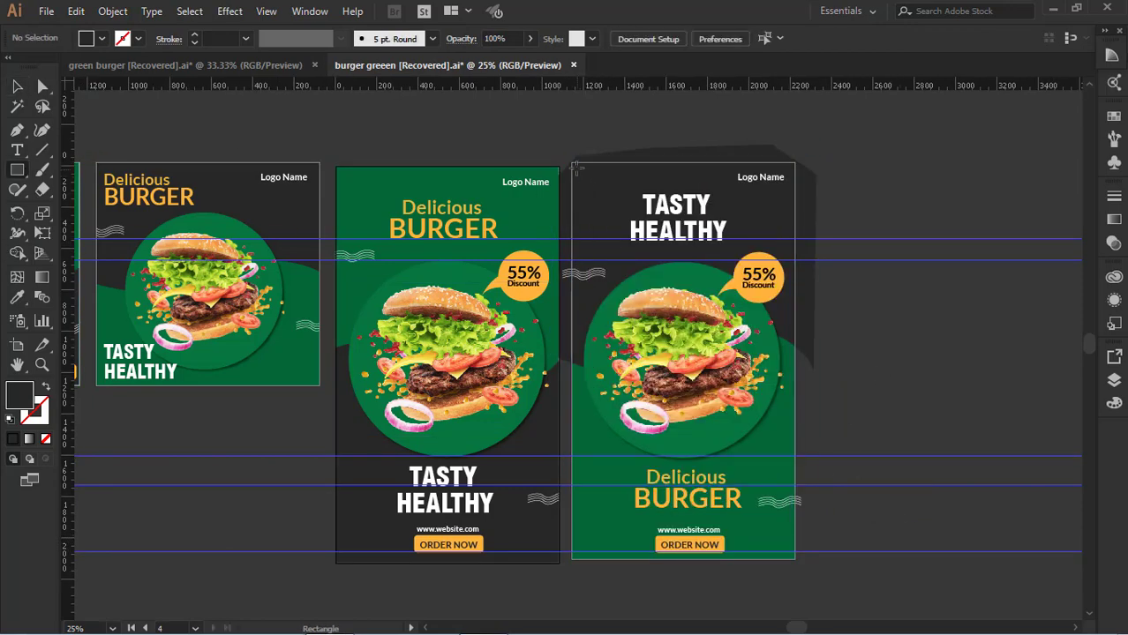
drag(572, 162, 794, 559)
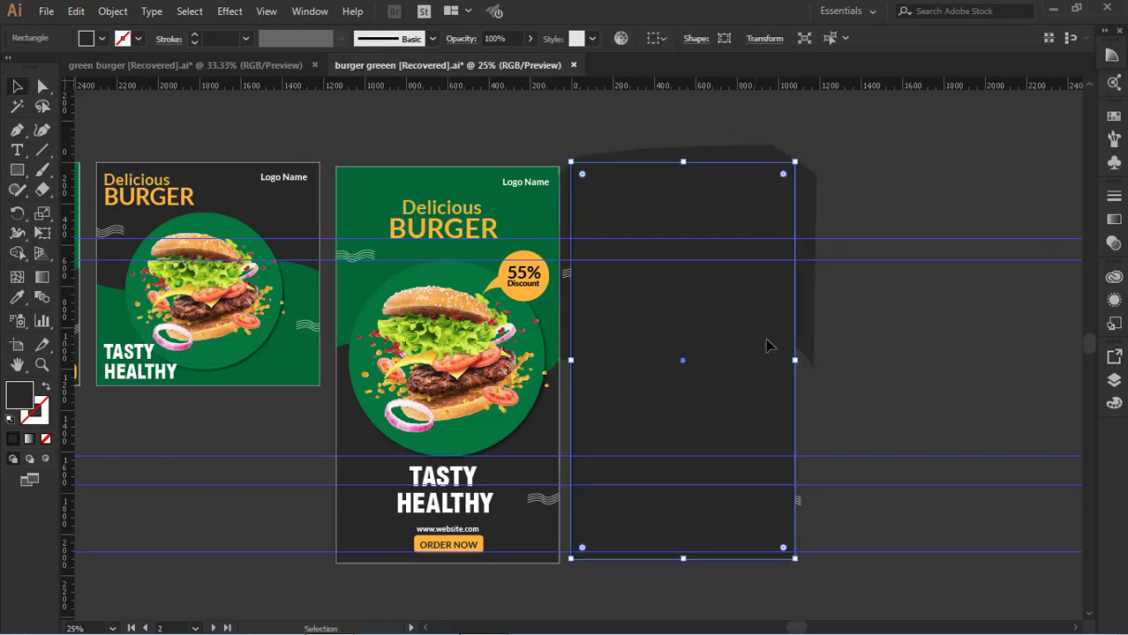
Clip the second tall post's grouped design to the dark rectangle covering its artboard
key(ctrl+alt+a)
right_click(798, 316)
click(870, 437)
click(854, 395)
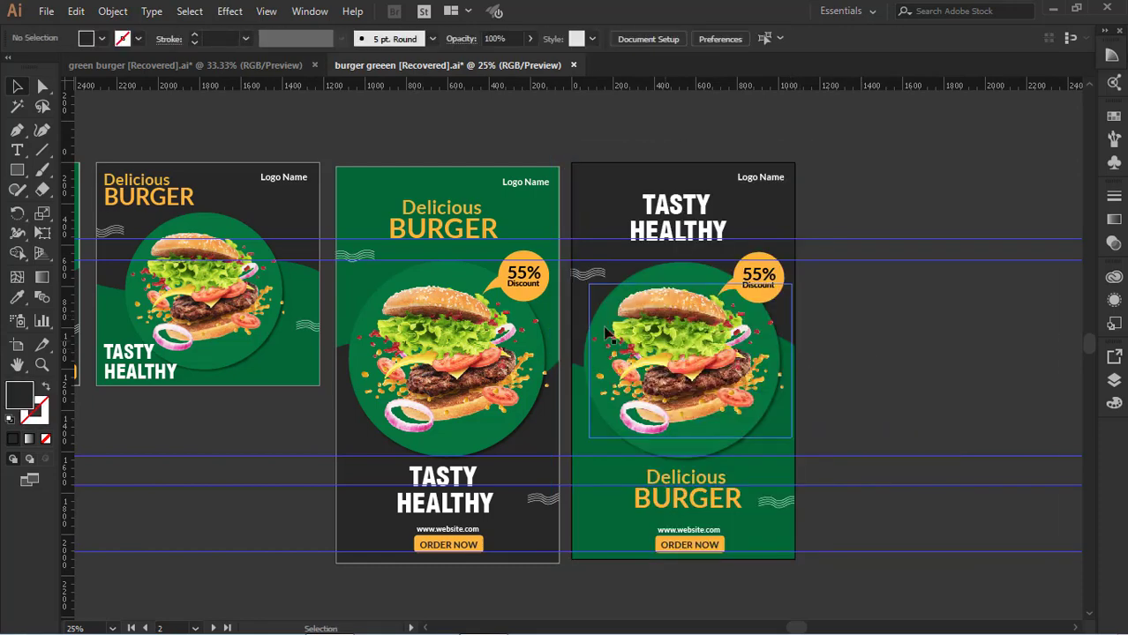
Clear all guides from the document
click(266, 11)
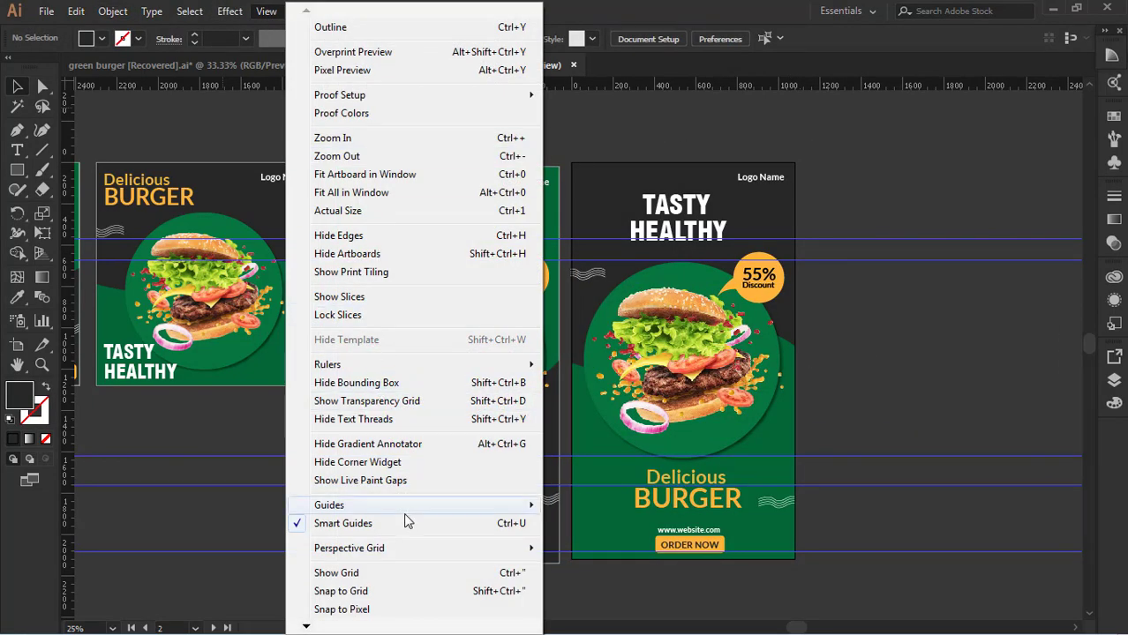
mouse_move(443, 507)
click(640, 578)
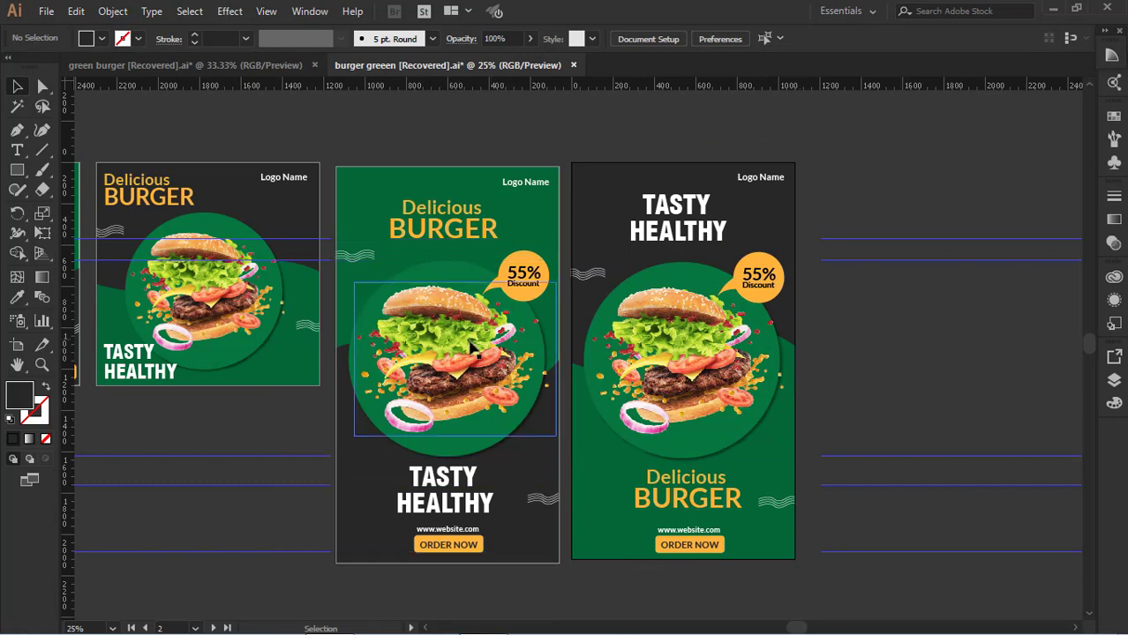
drag(369, 413, 704, 399)
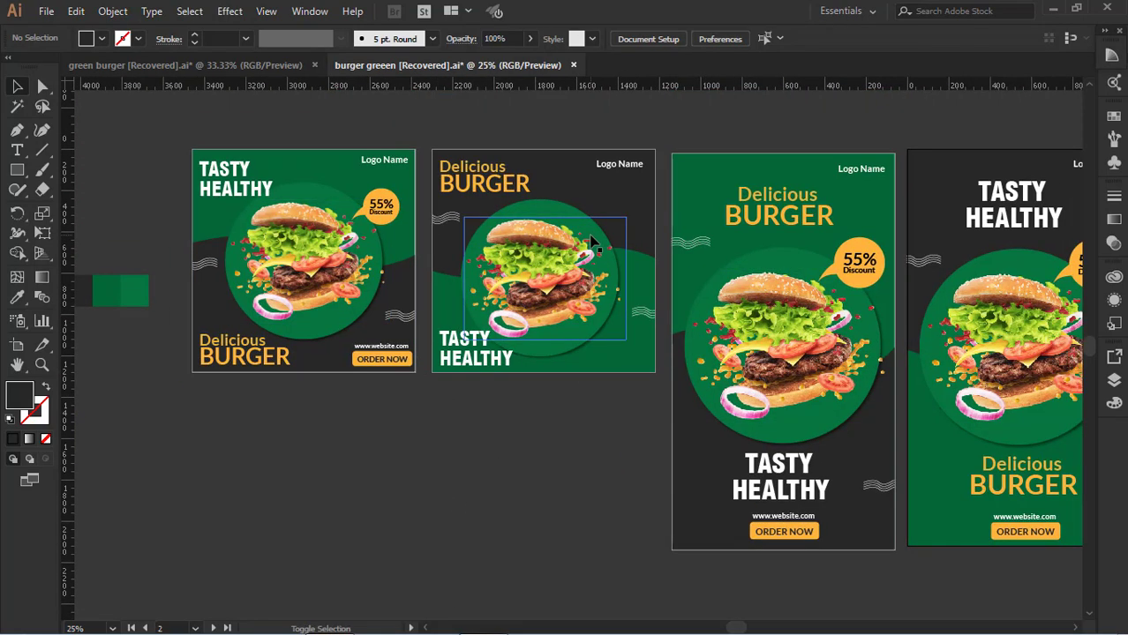
key(shift+o)
click(540, 283)
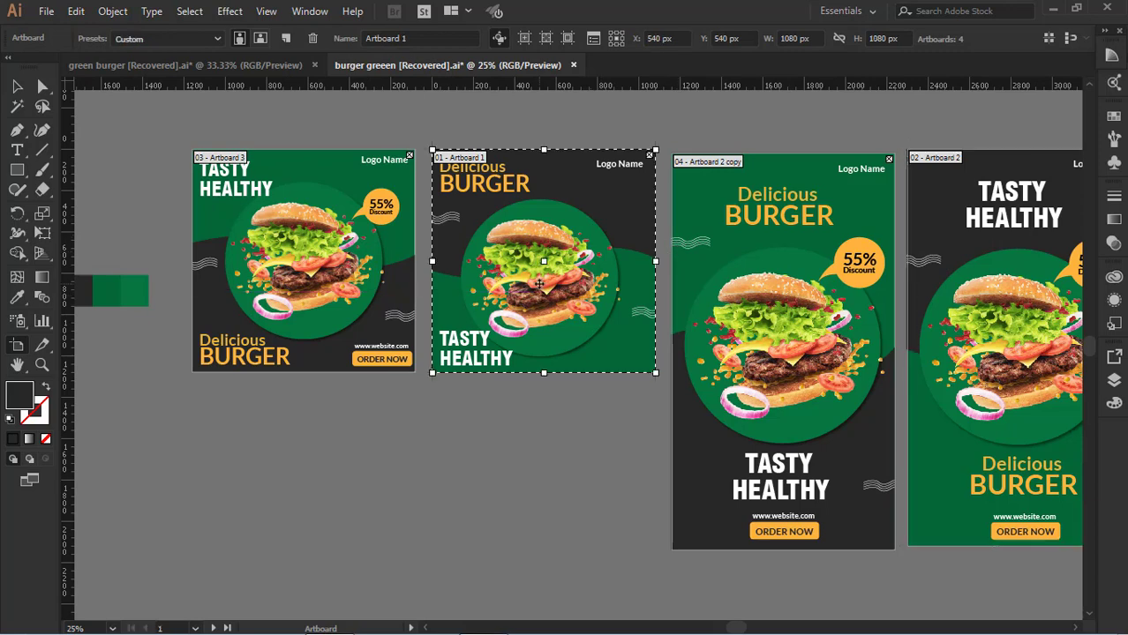
click(19, 86)
Copy the website address and ORDER NOW button from inside the first square post's clipped group, leaving that group's isolation
click(406, 355)
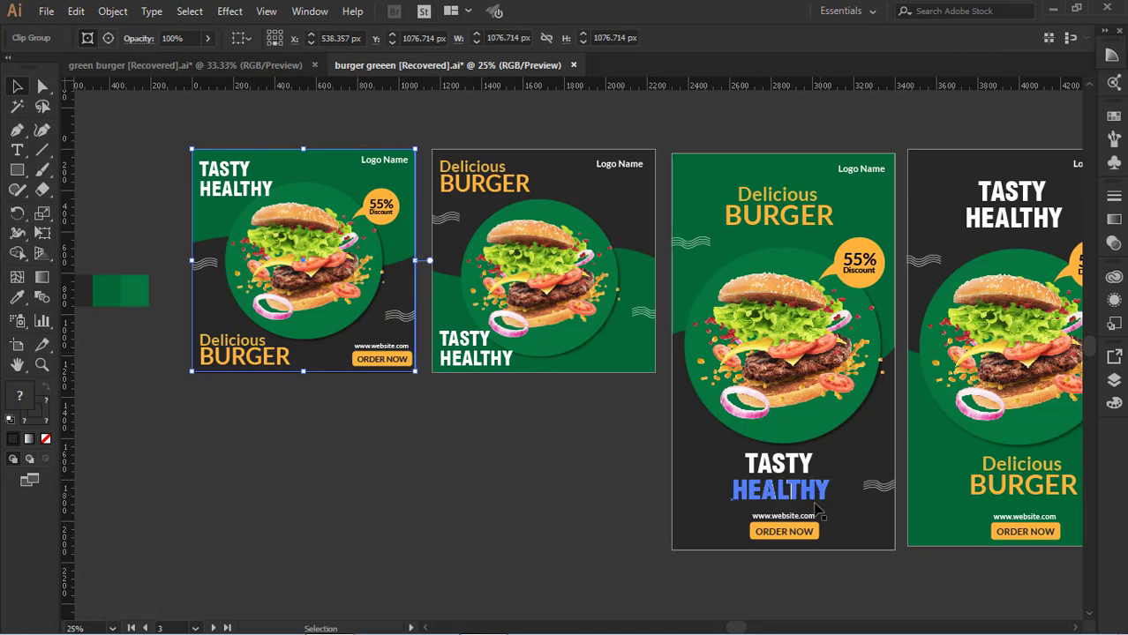
click(786, 530)
double_click(398, 358)
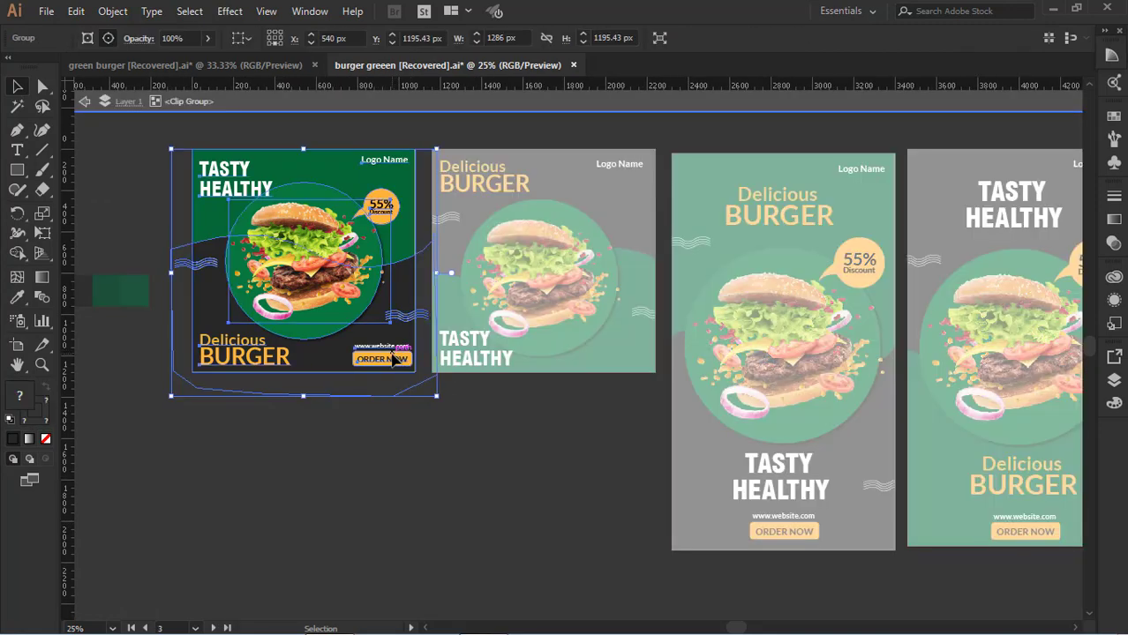
double_click(398, 358)
click(395, 360)
click(417, 443)
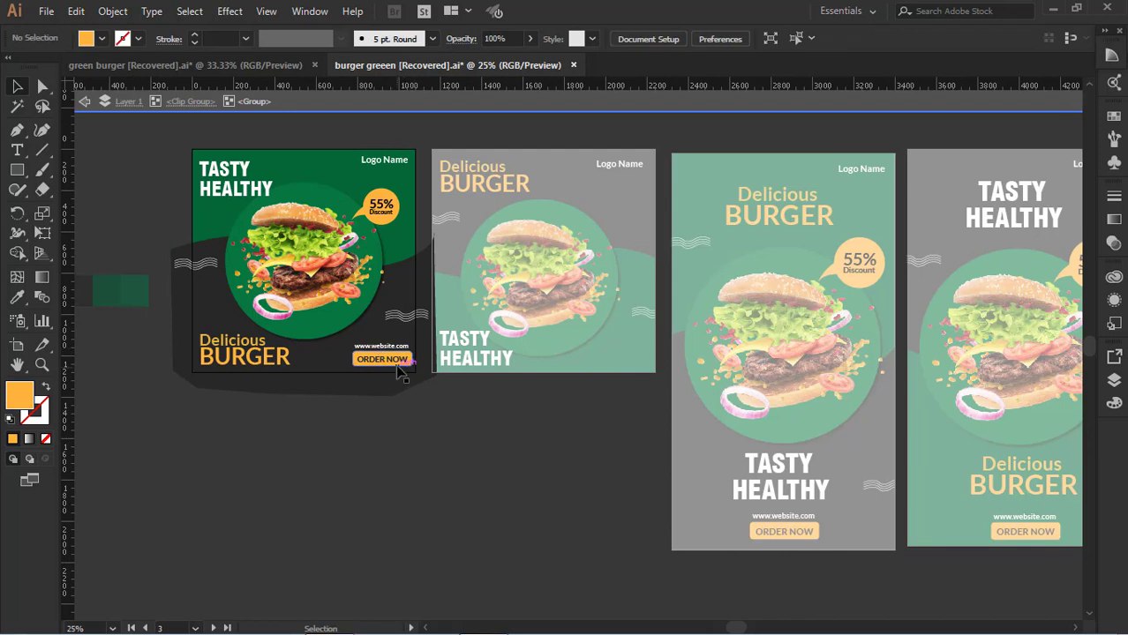
shift+click(393, 359)
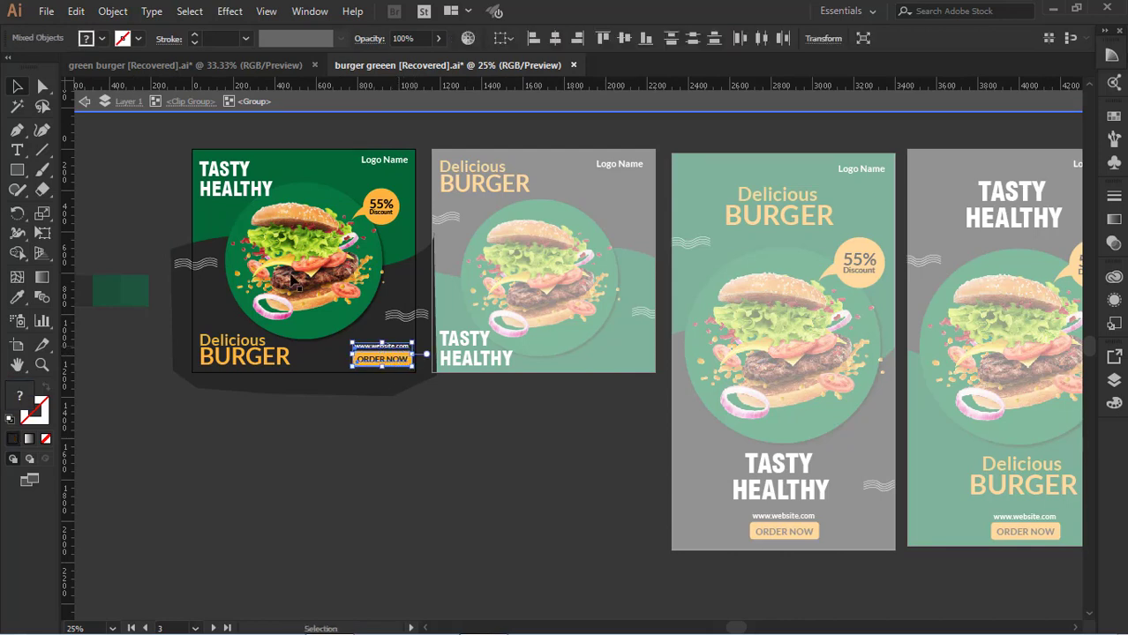
click(84, 103)
Paste the website address and ORDER NOW button into the second square post's lower-right corner and exit isolation mode
key(ctrl+v)
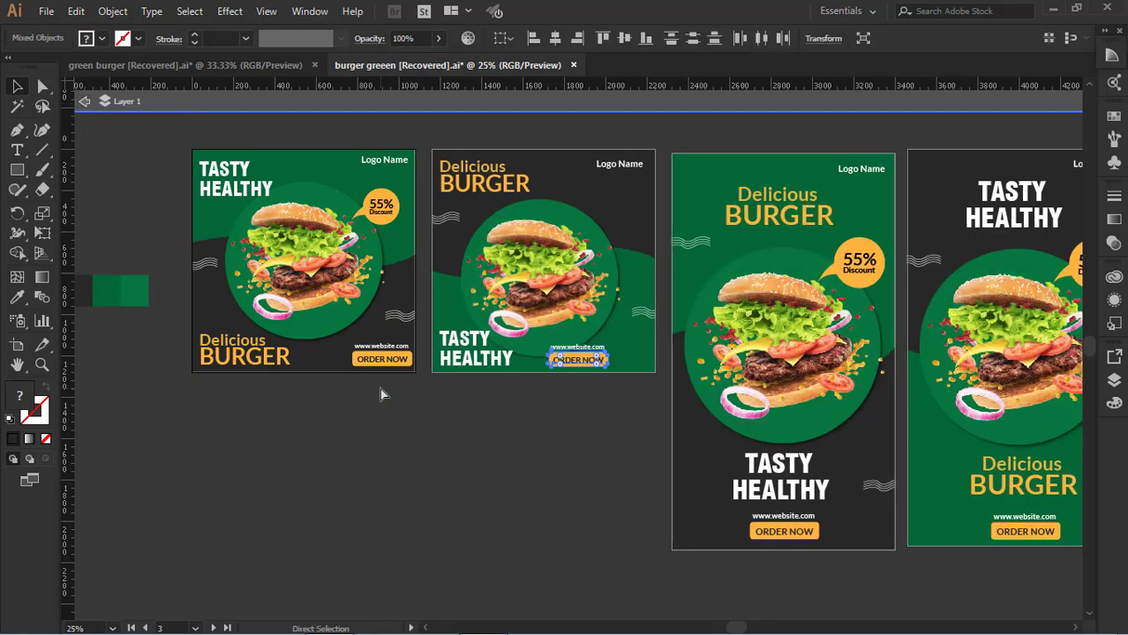
drag(592, 369, 625, 370)
click(632, 407)
scroll(631, 413, up, 1)
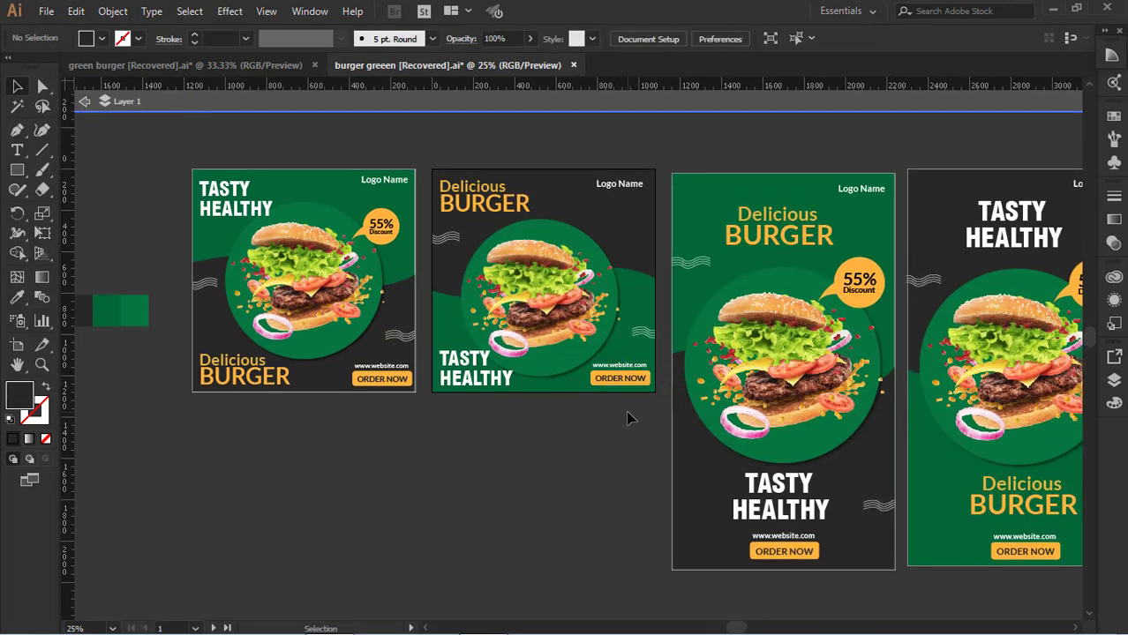
scroll(631, 419, up, 1)
click(89, 104)
scroll(403, 416, down, 2)
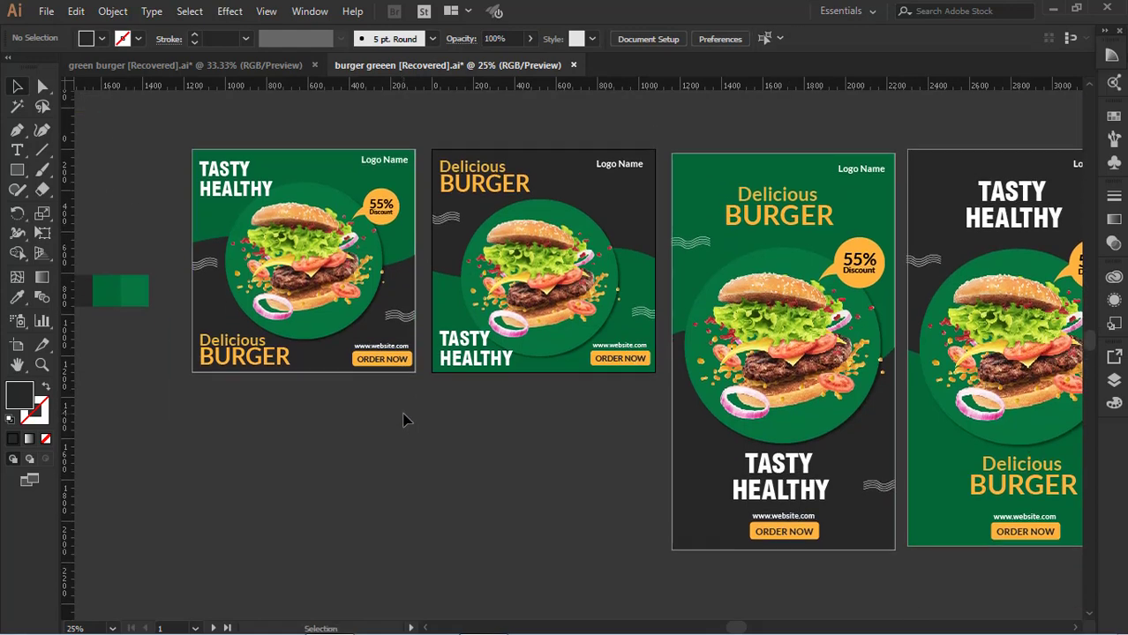
Move the second square post's artboard down to about Y 1518 px and place the first square post's artboard directly above it
scroll(499, 204, up, 2)
scroll(371, 236, down, 2)
scroll(547, 276, down, 2)
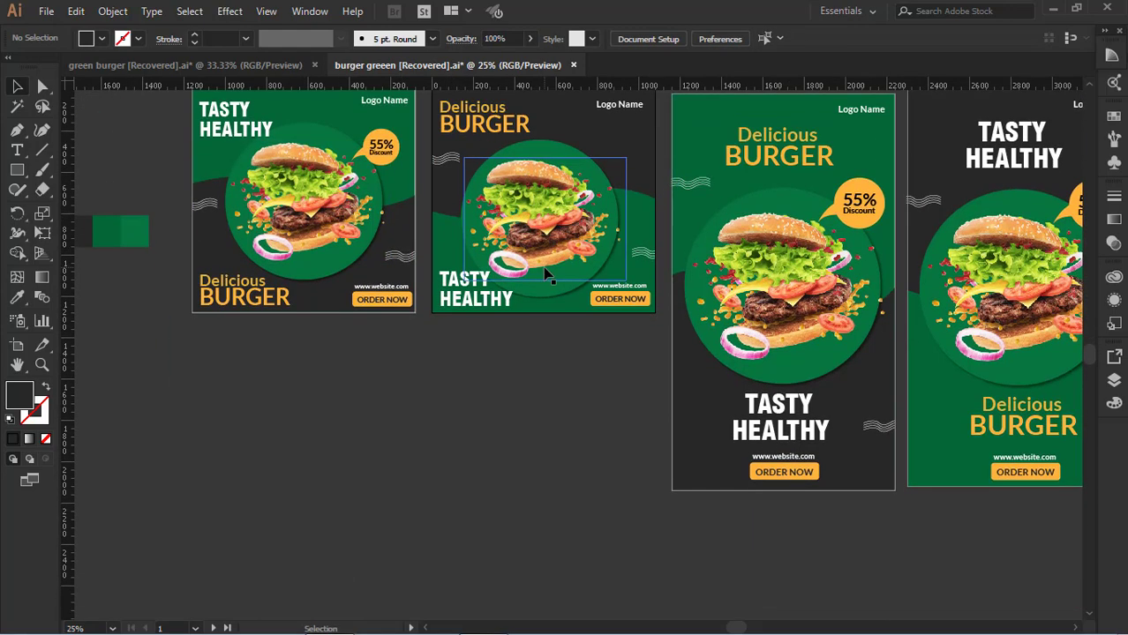
key(ctrl+minus)
key(v)
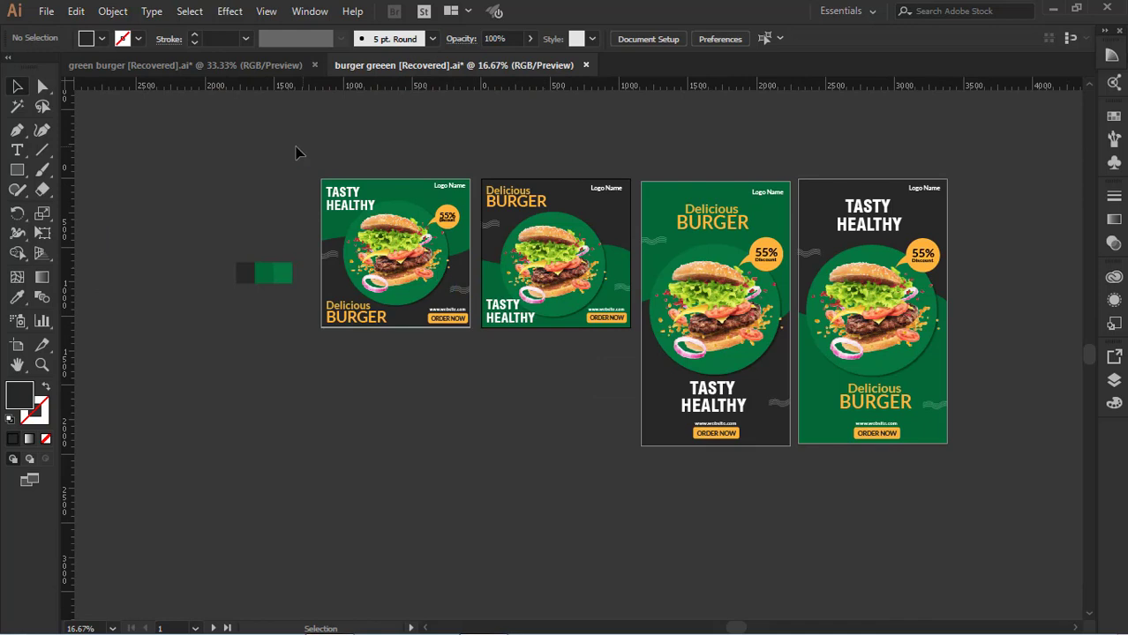
drag(294, 147, 403, 342)
click(18, 345)
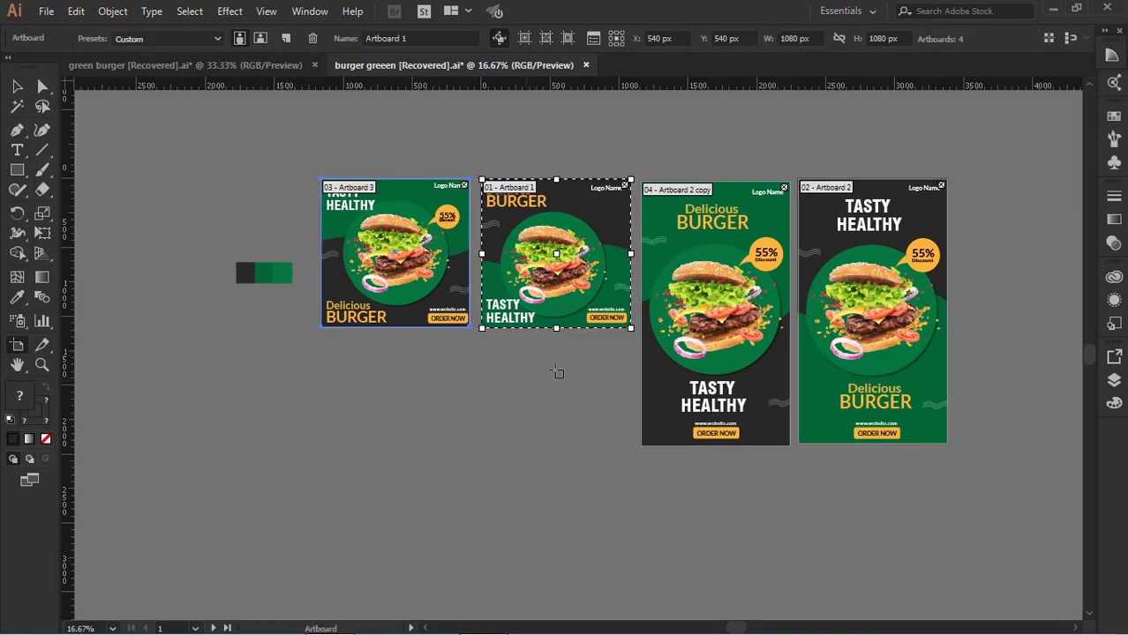
drag(575, 307, 576, 419)
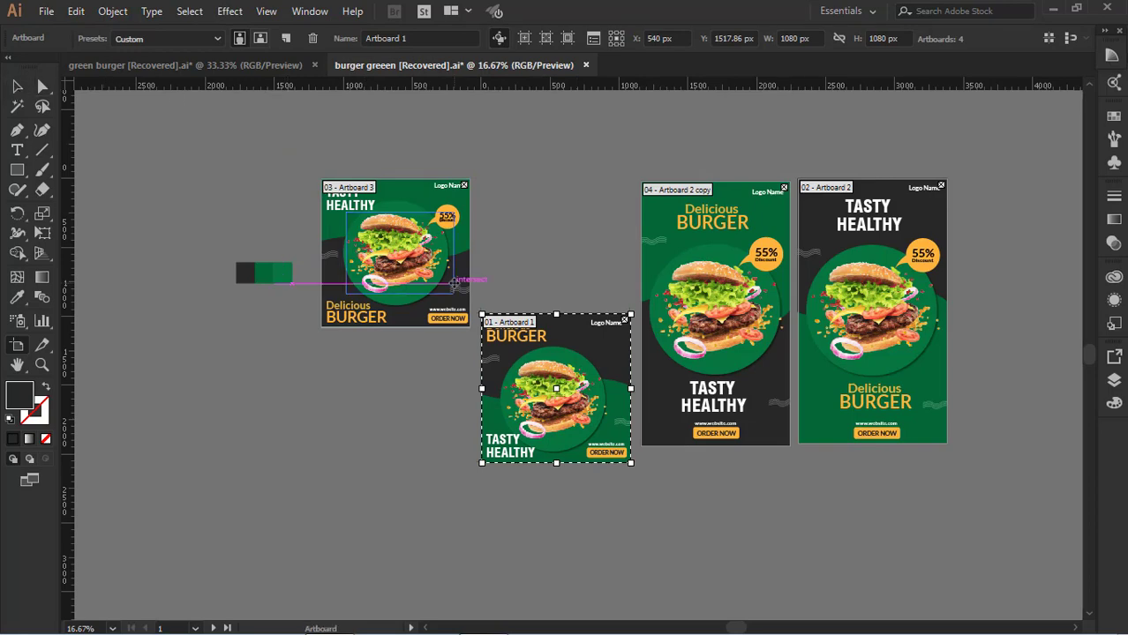
drag(404, 234, 562, 210)
click(17, 88)
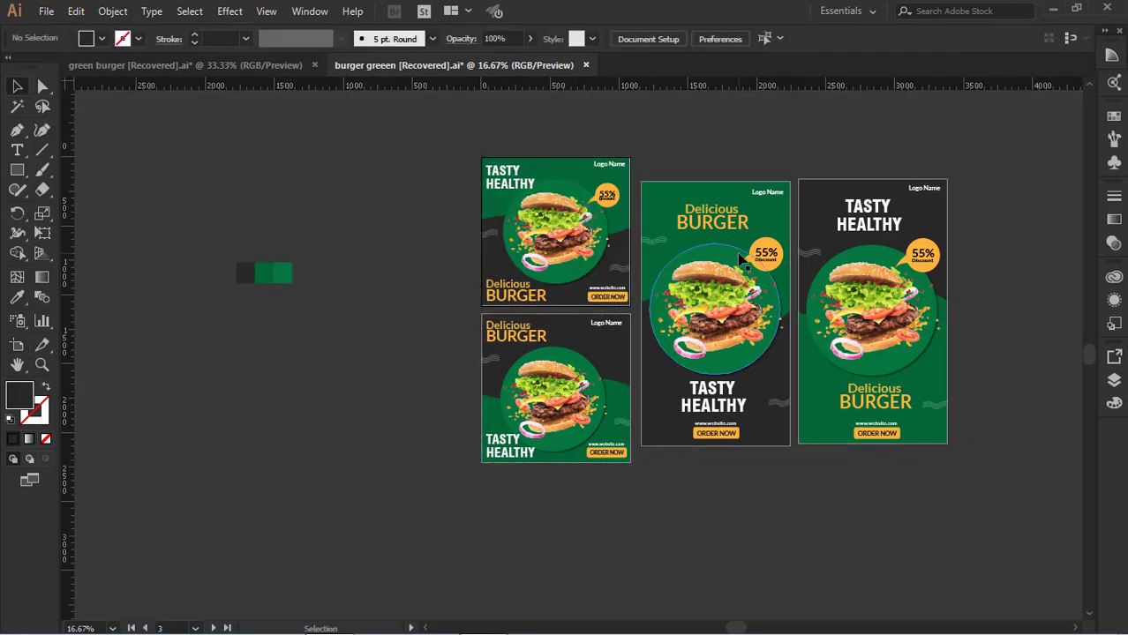
Move the first tall post's artboard up and beside the square posts, aligning its top edge with the upper square artboard
drag(652, 162, 783, 464)
click(88, 348)
click(17, 345)
drag(750, 358, 745, 333)
click(16, 87)
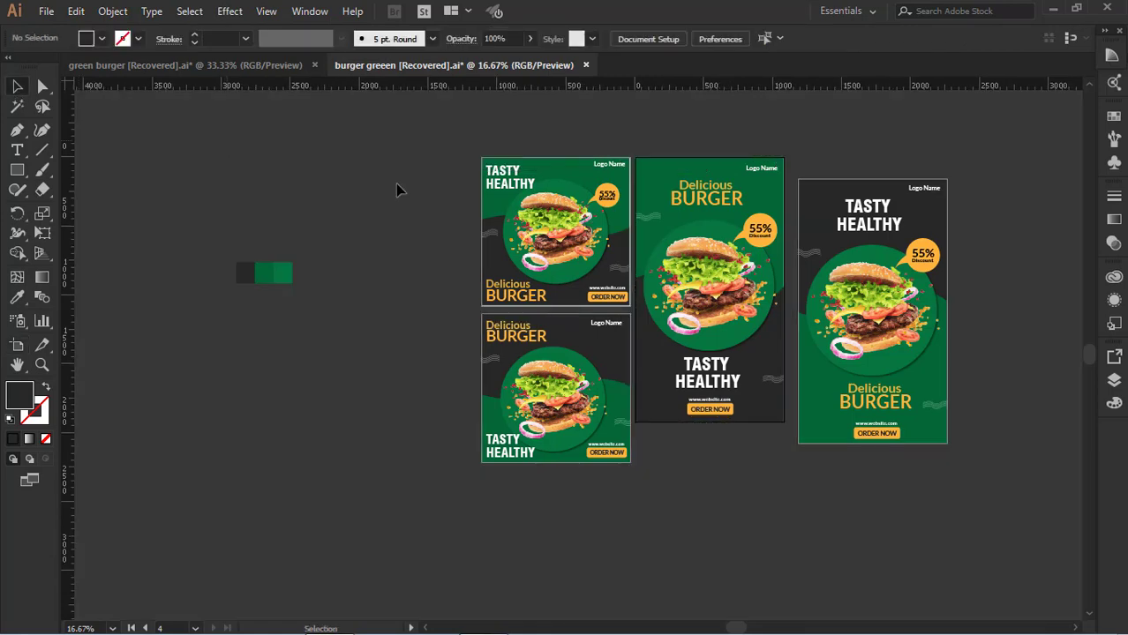
Move the second tall post's artboard up to about Y 804 px, level with the first tall artboard
click(868, 353)
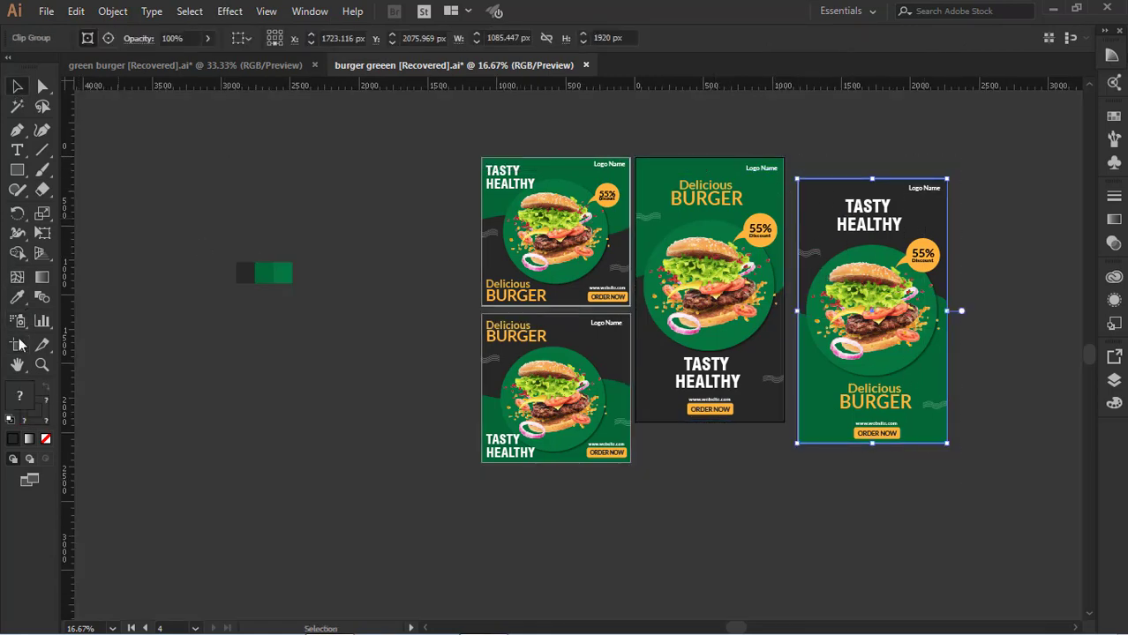
click(18, 346)
drag(869, 349, 870, 327)
scroll(814, 490, up, 2)
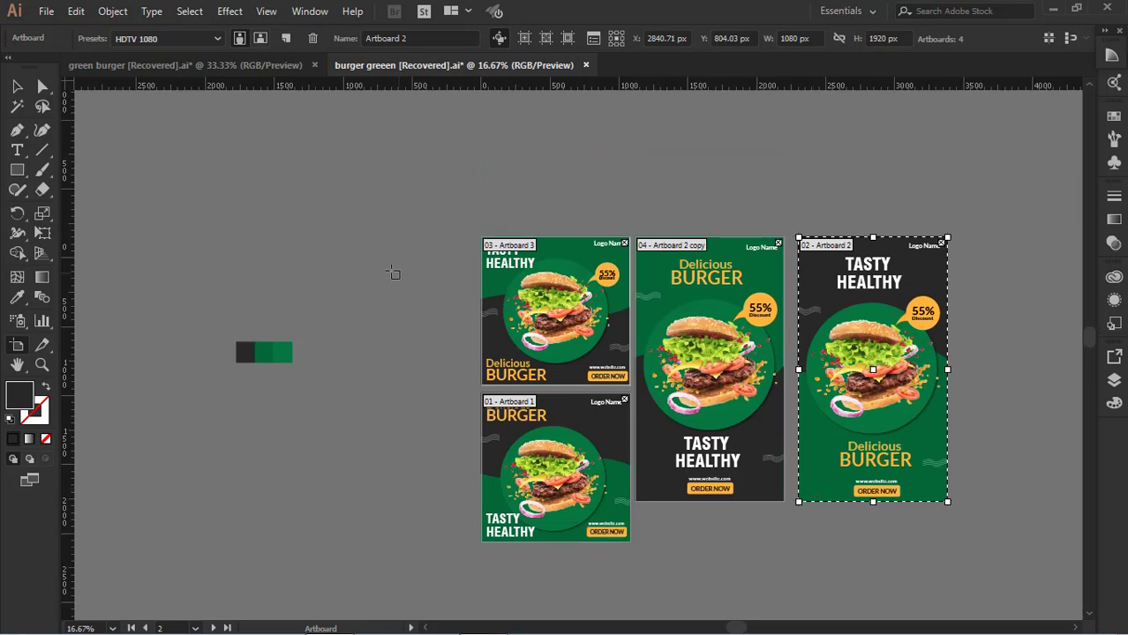
Show the artwork in full screen and bring all four posts into view at 25% zoom
key(f)
key(f)
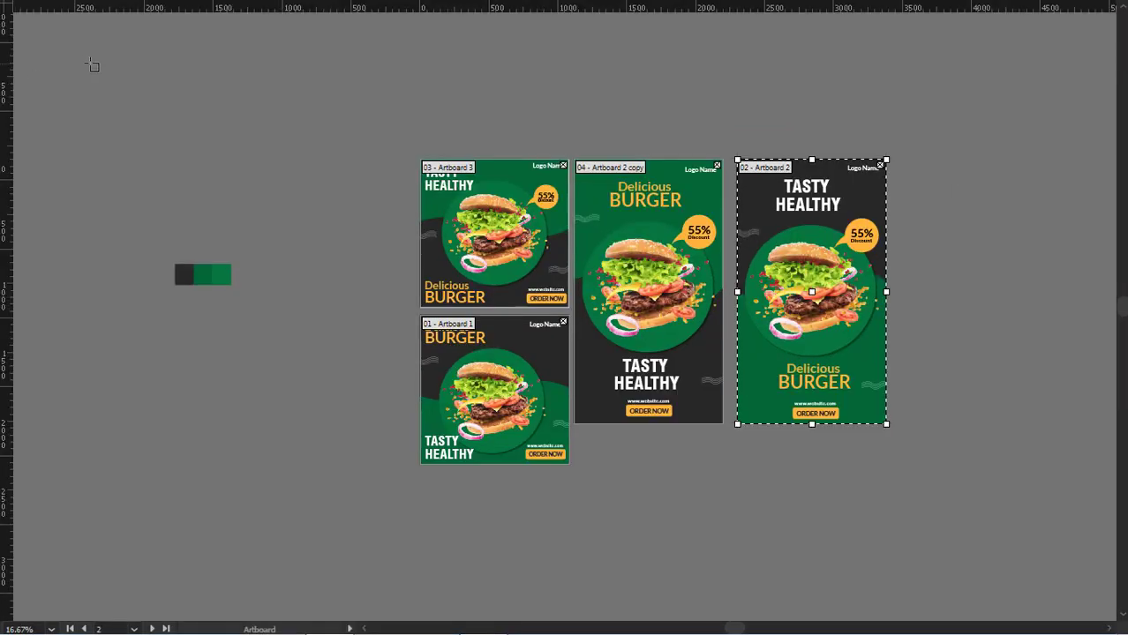
key(ctrl+0)
scroll(24, 25, up, 1)
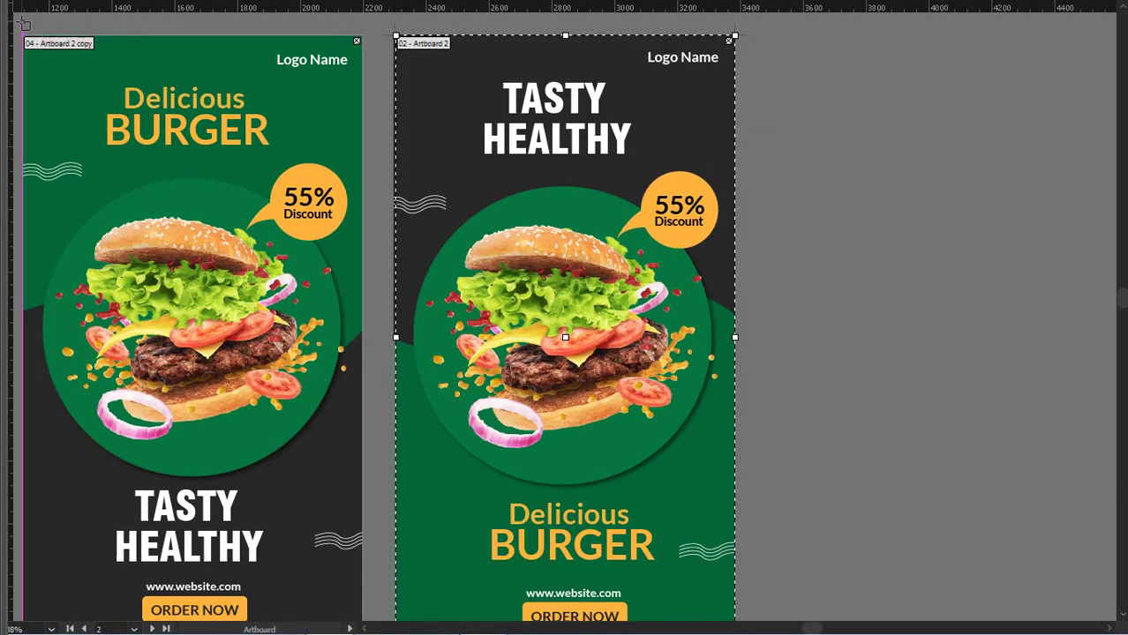
key(ctrl+minus)
key(ctrl+minus)
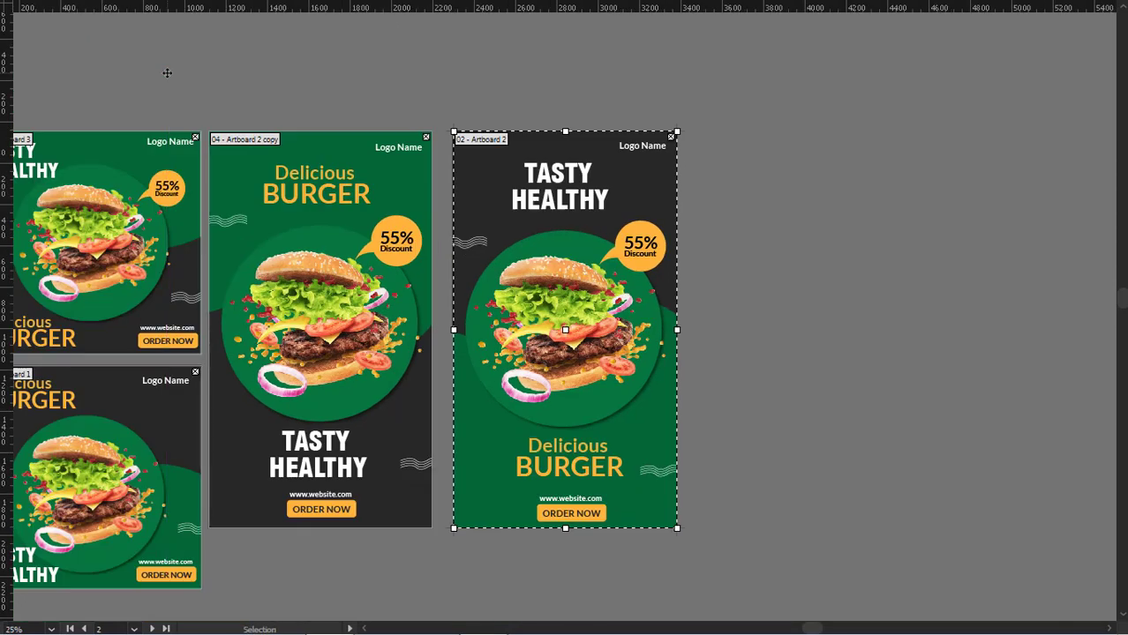
drag(230, 247, 438, 221)
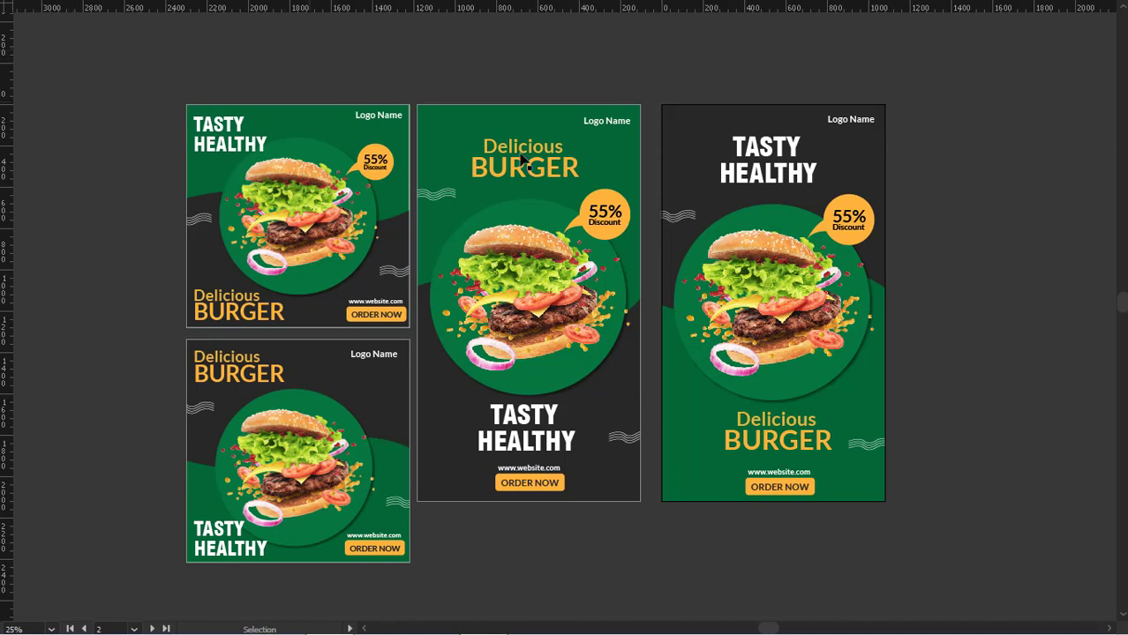
Select the four posts one after another to check their clipped bounds, and return to the normal screen mode
click(858, 466)
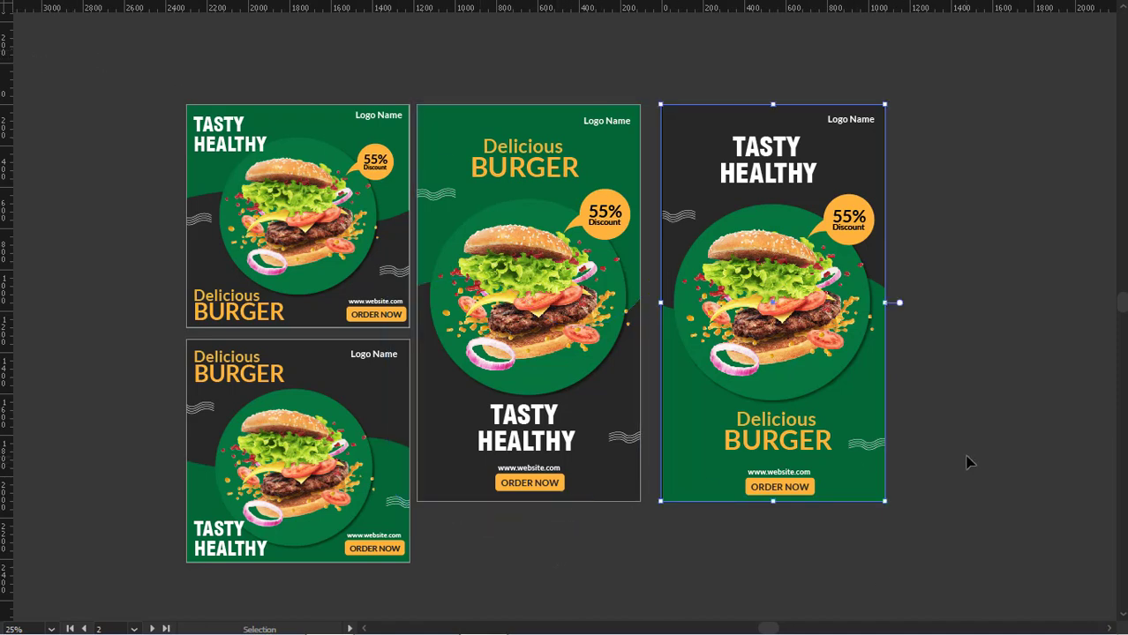
click(966, 460)
click(579, 482)
click(743, 590)
click(394, 499)
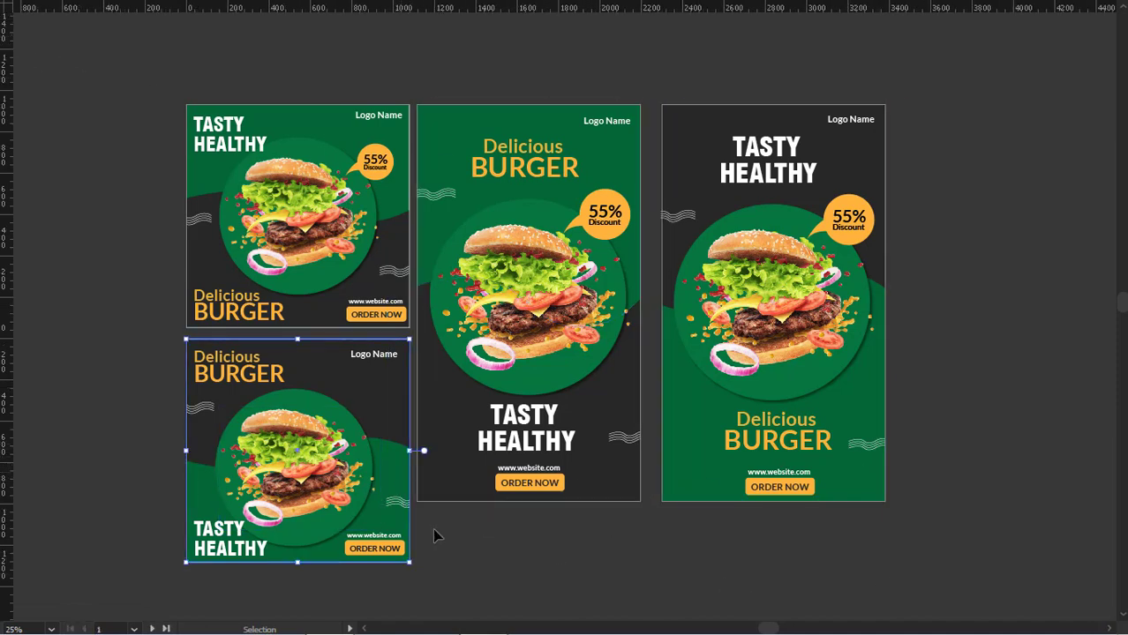
click(434, 531)
click(313, 324)
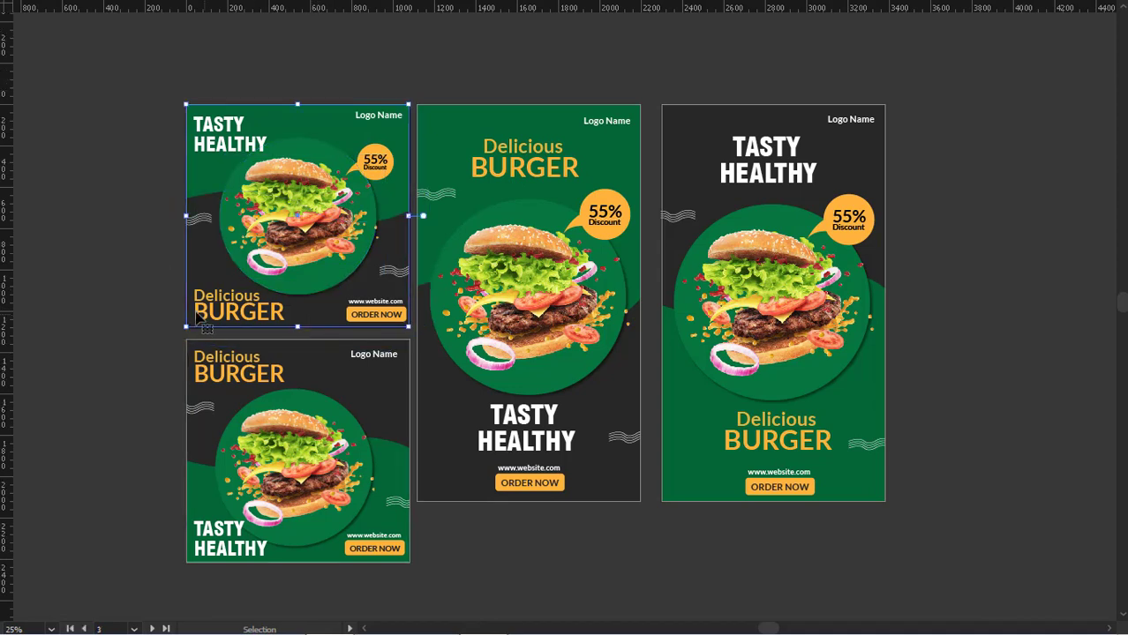
click(144, 293)
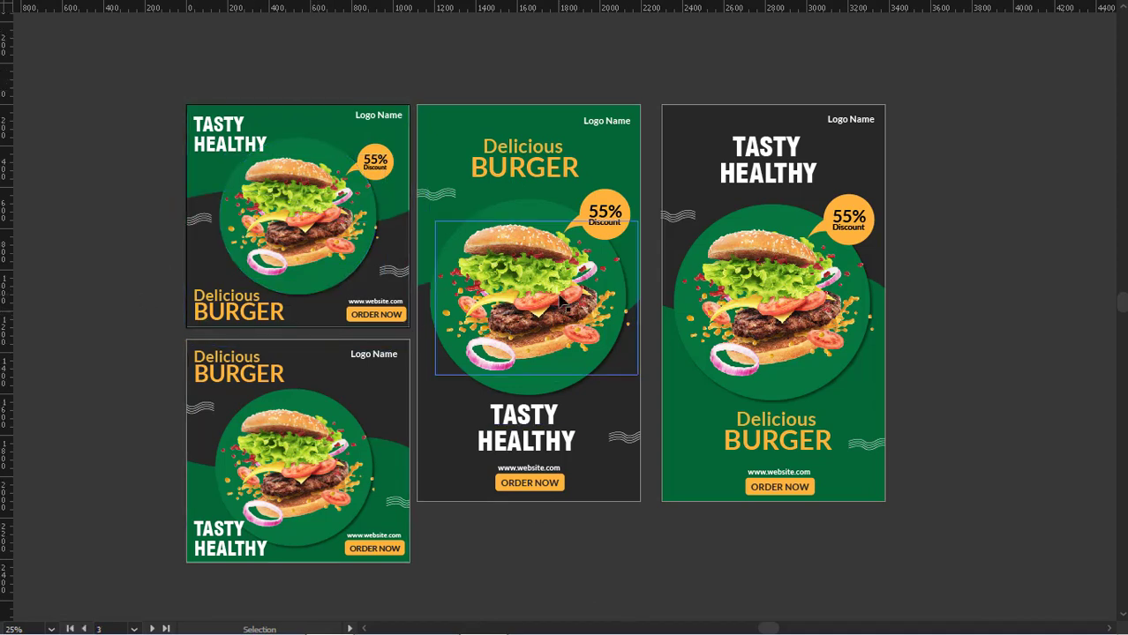
click(545, 254)
key(a)
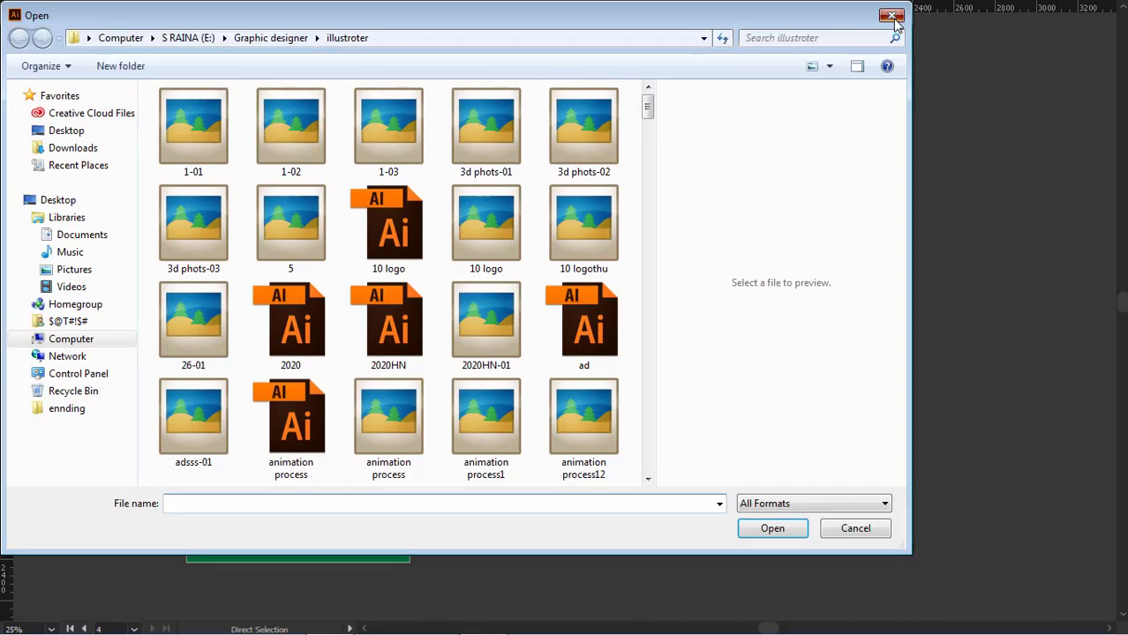
key(Escape)
key(v)
key(f)
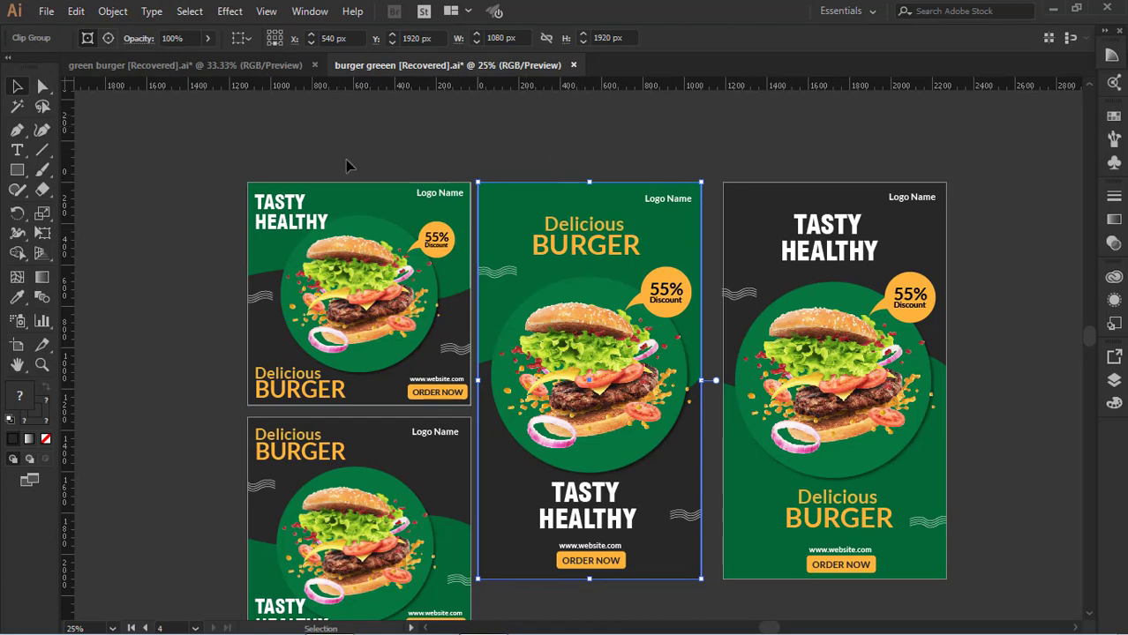
Shift the first tall post's artboard slightly right to about X 1699 px, evening the gaps to its neighbours
click(18, 346)
drag(538, 312, 548, 312)
scroll(548, 312, down, 2)
click(18, 87)
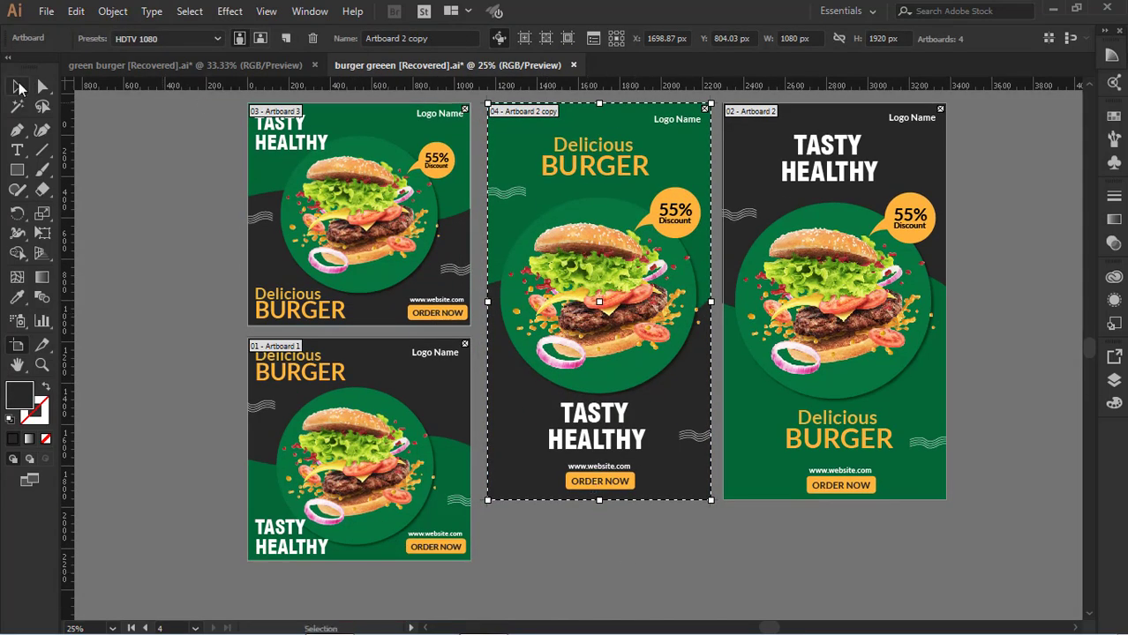
Check the spacing between the four posts in full-screen display
scroll(639, 293, up, 3)
scroll(638, 292, down, 2)
key(f)
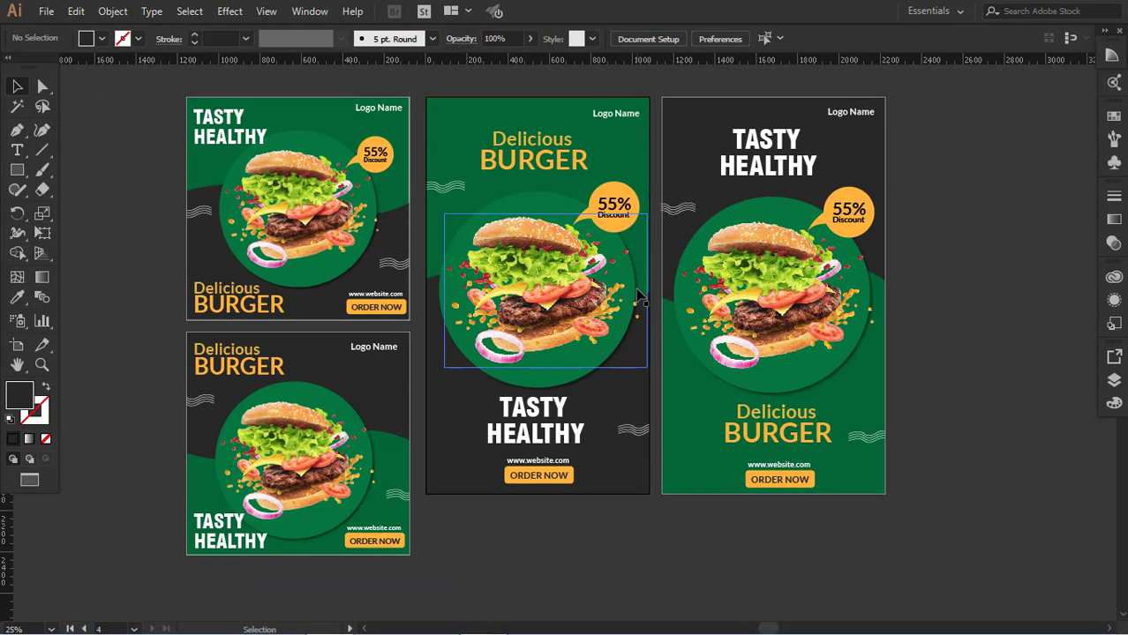
key(f)
scroll(575, 545, up, 1)
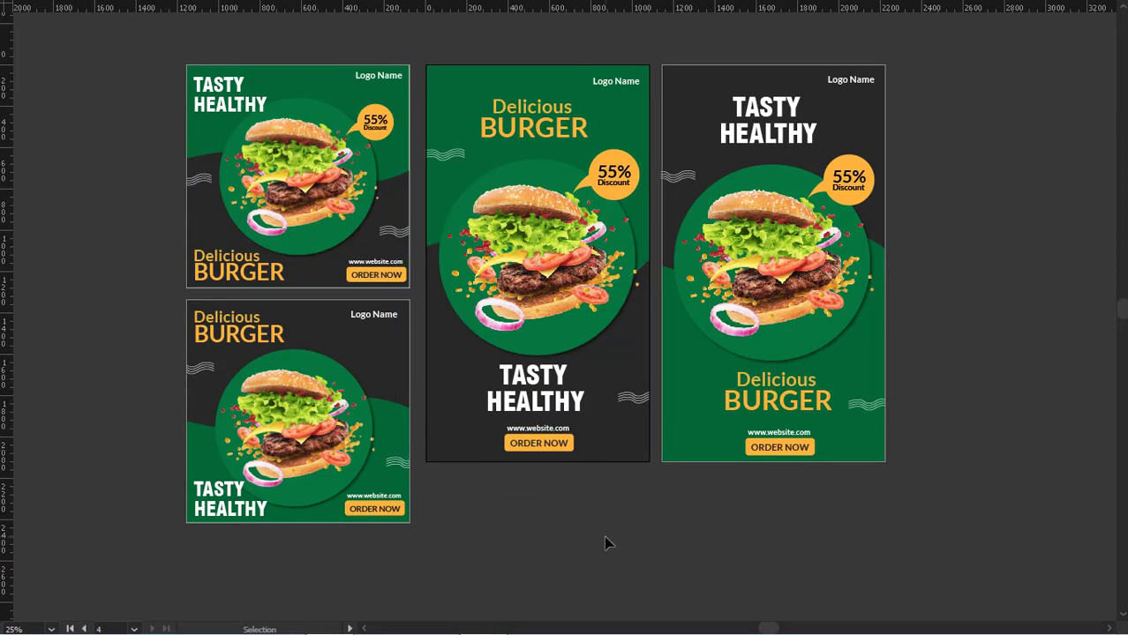
scroll(590, 519, up, 5)
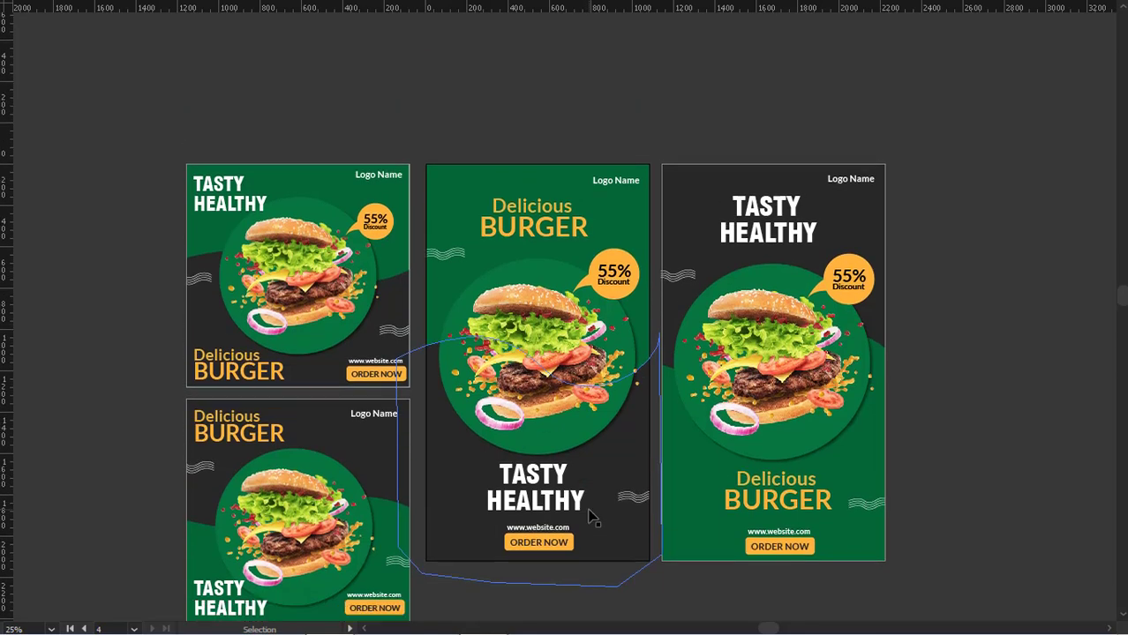
scroll(592, 519, down, 3)
Isolate the second tall post's group, nudge its website address and ORDER NOW button up slightly, and exit isolation mode
double_click(811, 496)
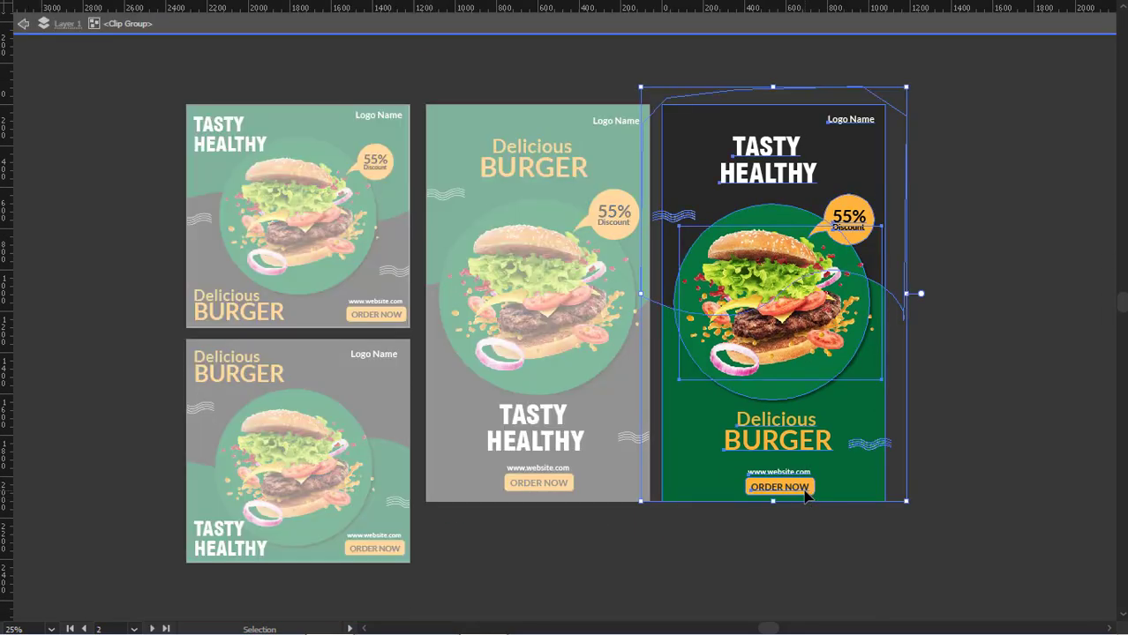
double_click(807, 496)
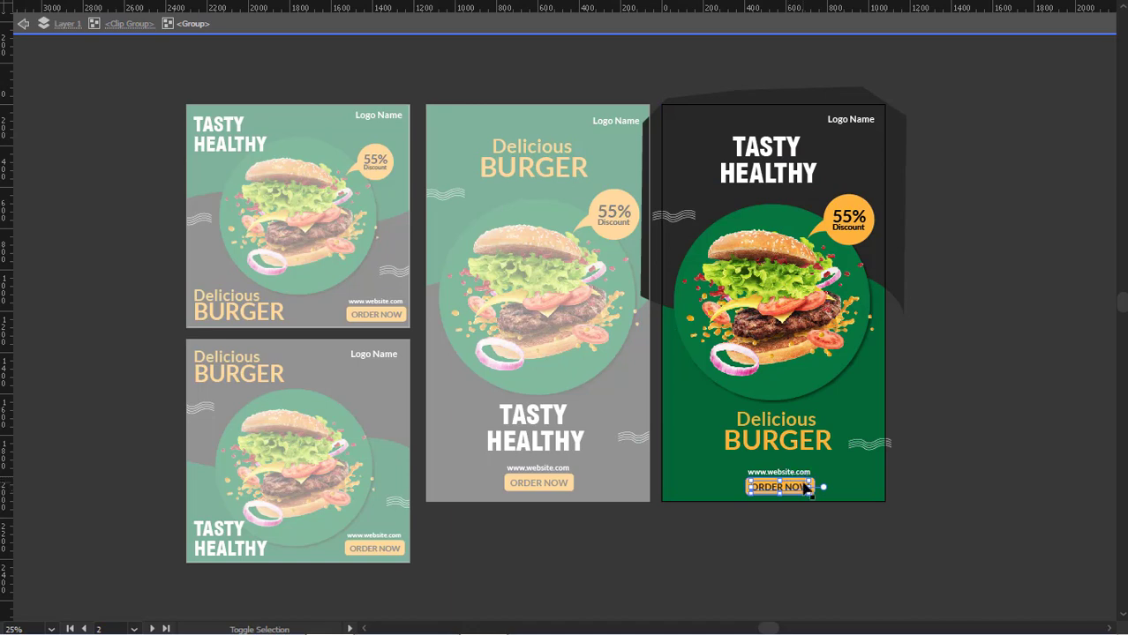
click(796, 487)
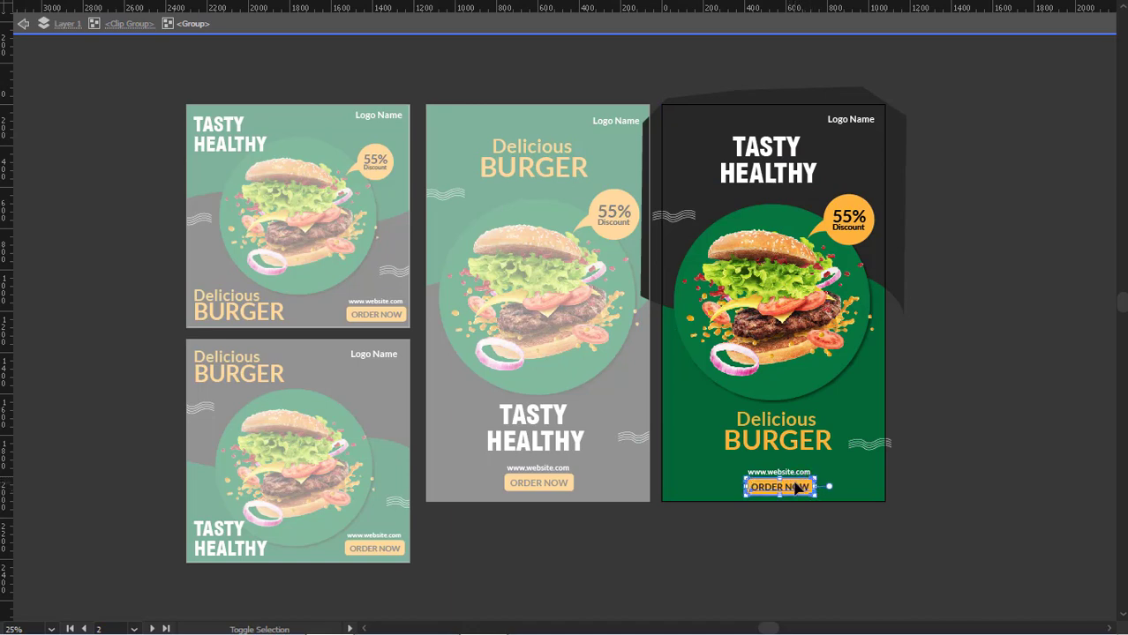
shift+click(795, 474)
key(shift+Up)
key(shift+Up)
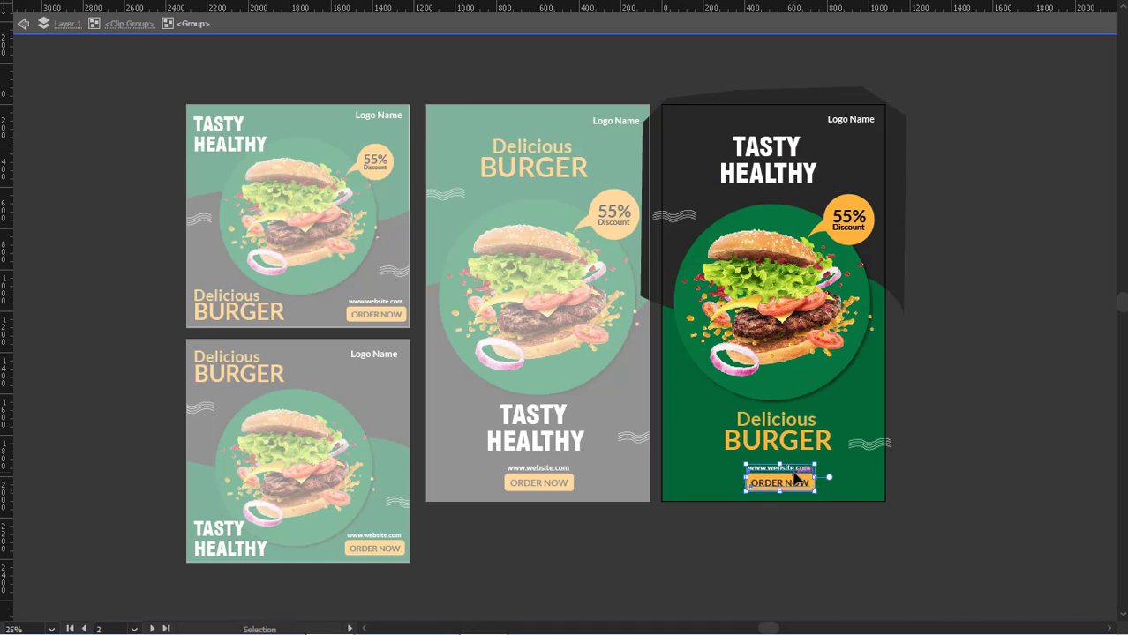
click(780, 510)
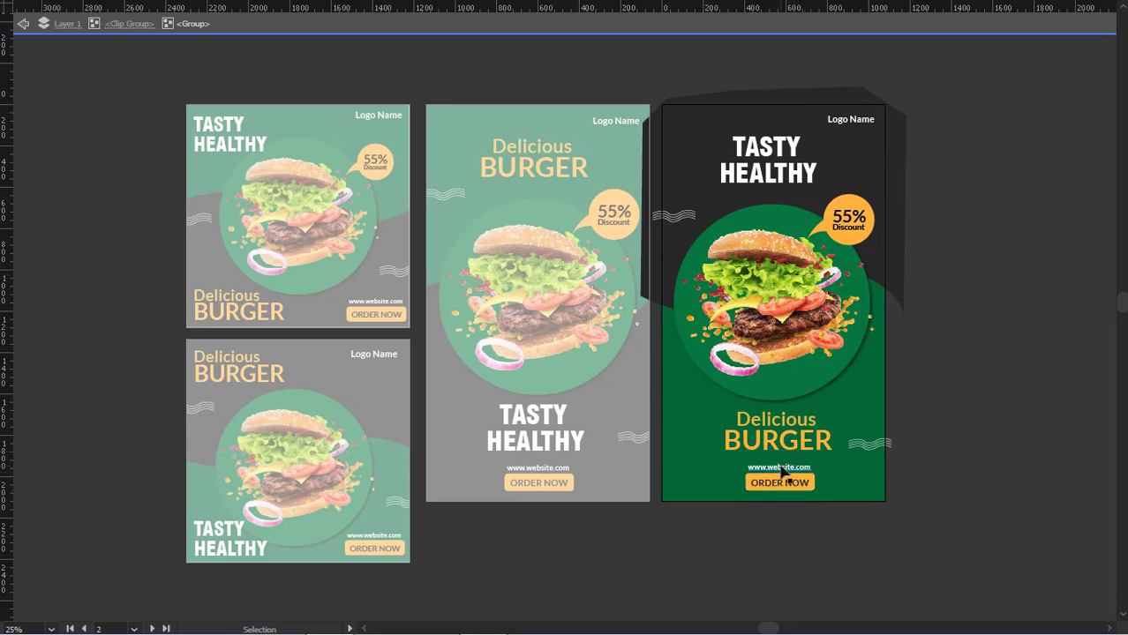
click(27, 28)
click(27, 28)
click(28, 29)
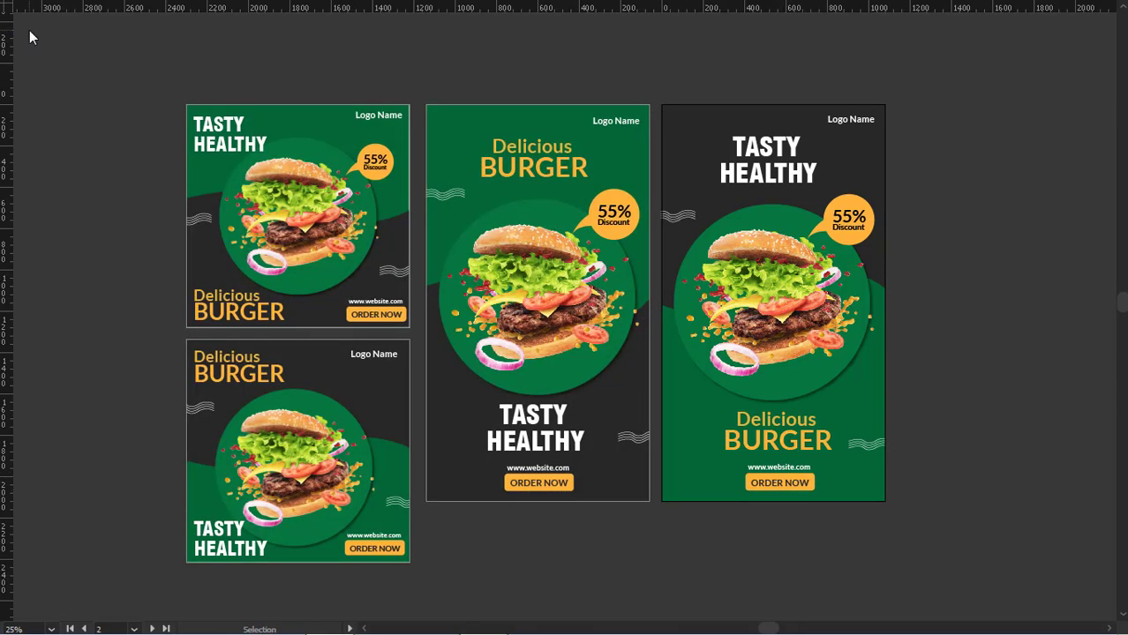
Review the finished four-post layout and bring the menus and tools back on screen
scroll(241, 168, down, 4)
scroll(241, 168, up, 3)
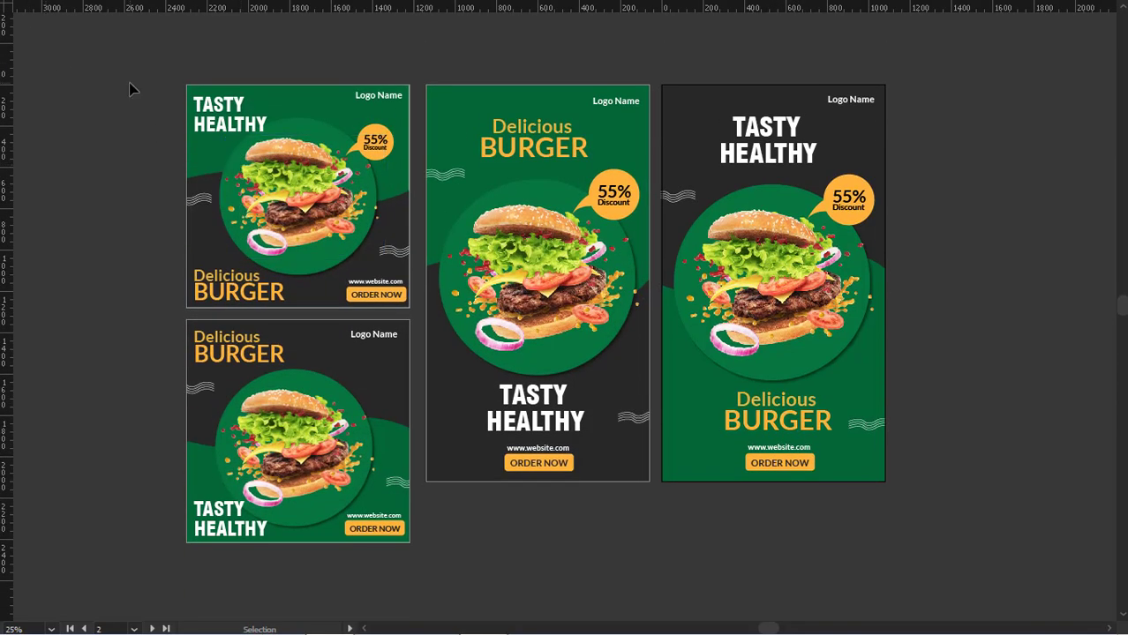
key(f)
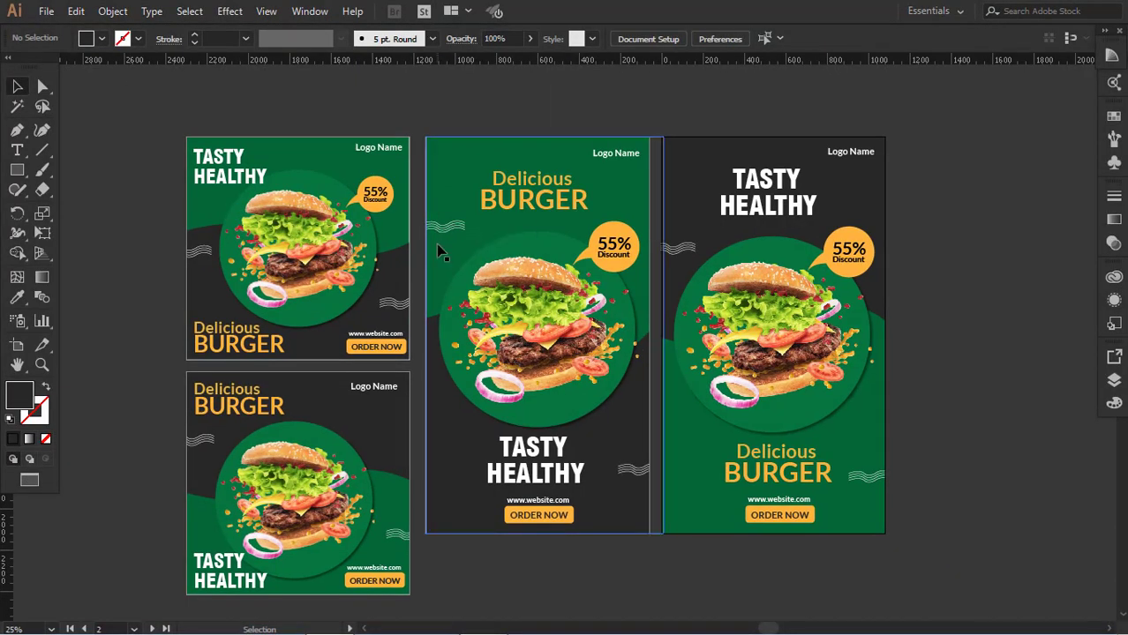
scroll(432, 253, down, 1)
scroll(433, 254, up, 1)
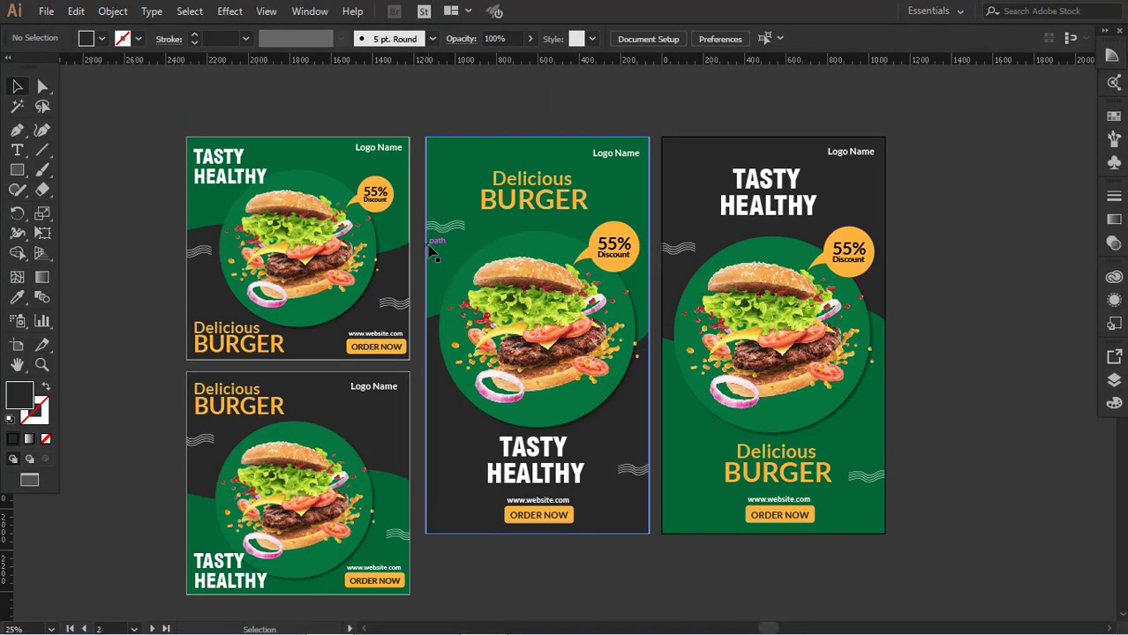